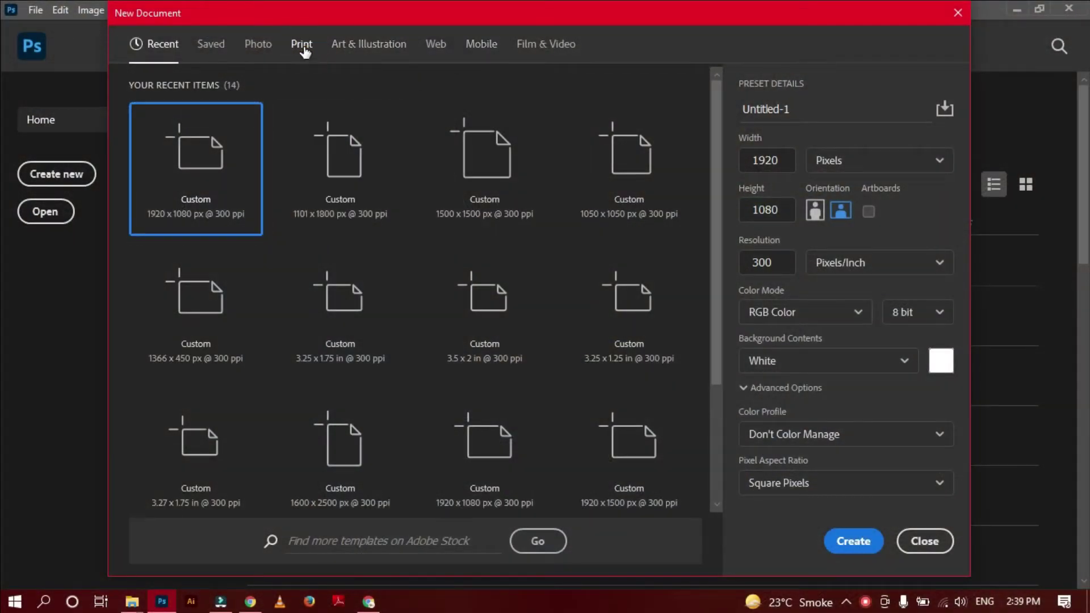
Create a new A4 print document (2480 × 3508 px, 300 ppi).
left_click(304, 46)
left_click(630, 195)
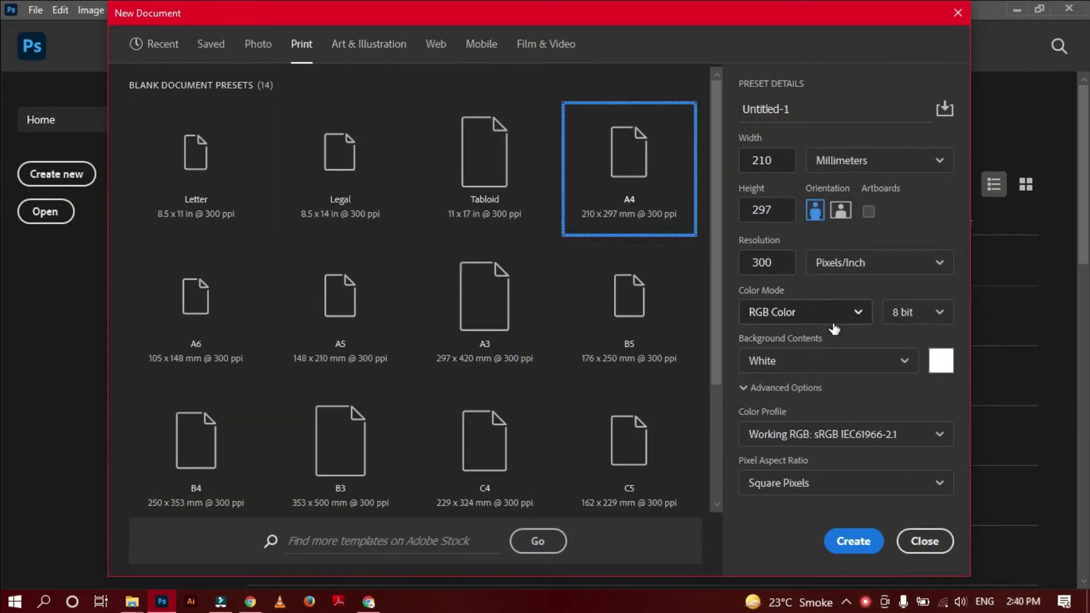
left_click(806, 316)
left_click(853, 541)
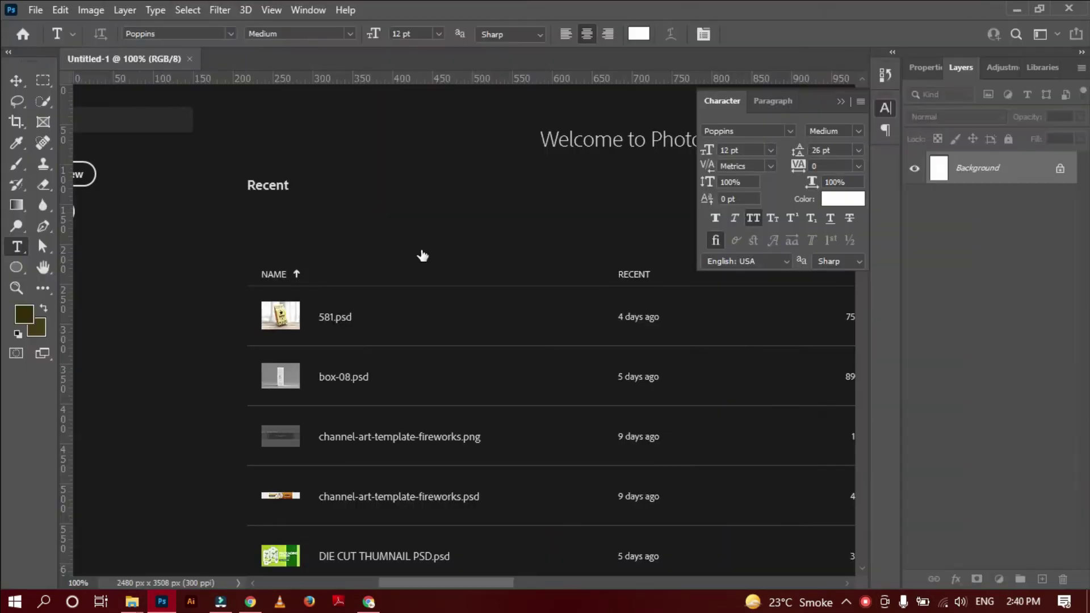
Collapse the character settings and select the Ellipse tool.
left_click(839, 103)
left_click(12, 81)
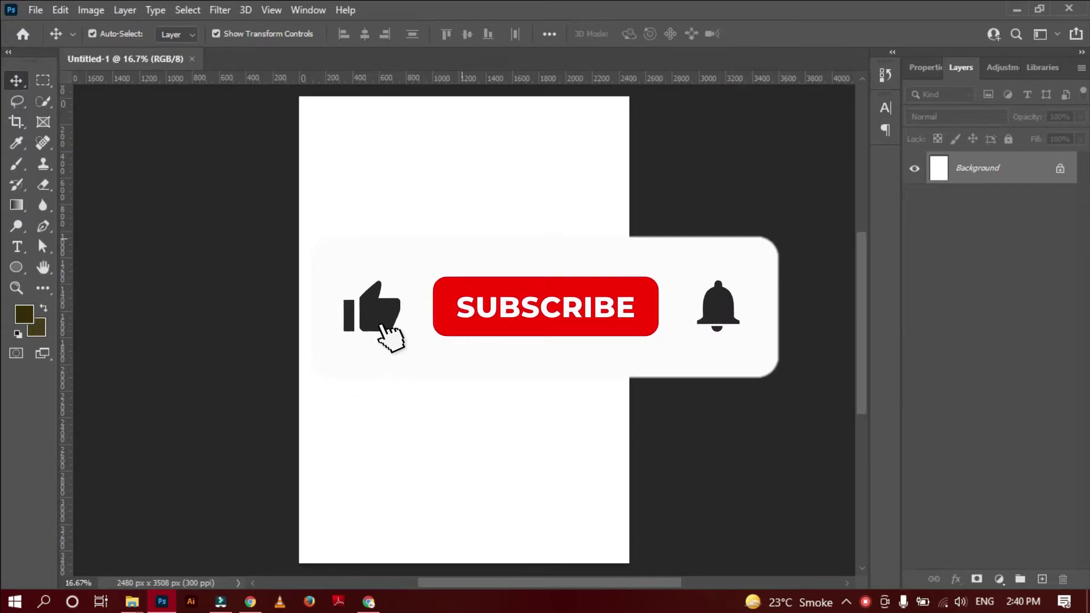
scroll(459, 238, "down", 1)
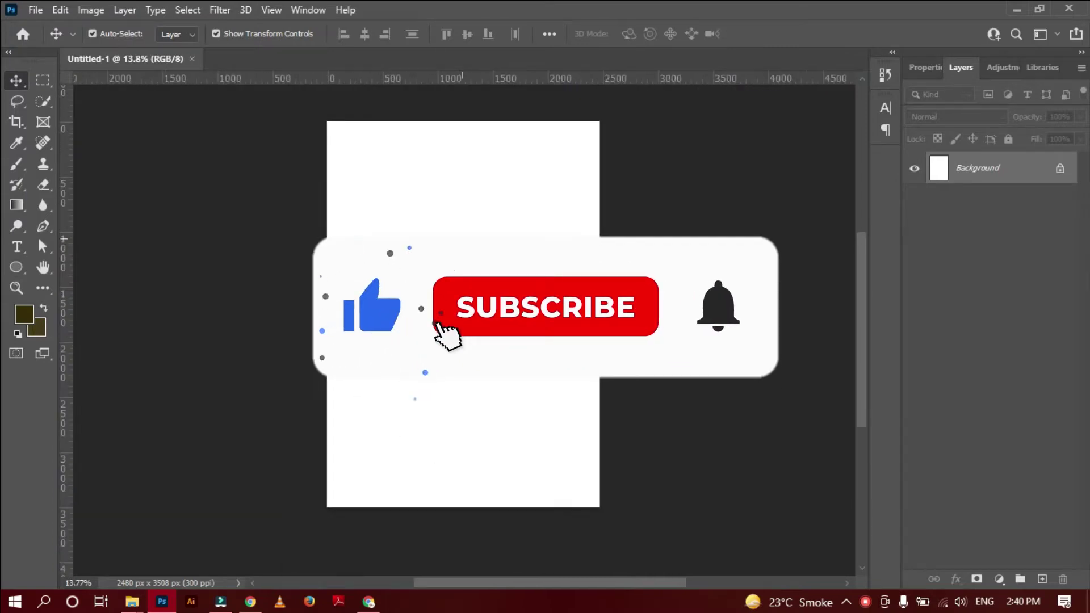
scroll(397, 176, "up", 1)
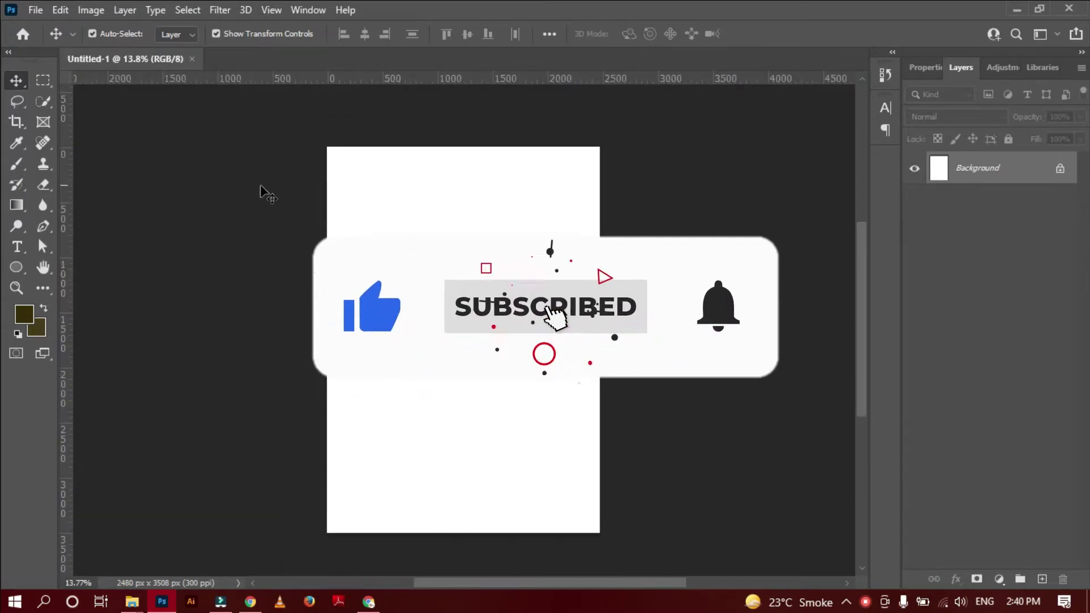
left_click(13, 268)
Draw a pale yellow circle and move it toward the page's top-right corner.
mouse_move(425, 114)
left_mouse_down()
mouse_move(577, 303)
mouse_move(681, 373)
left_mouse_up()
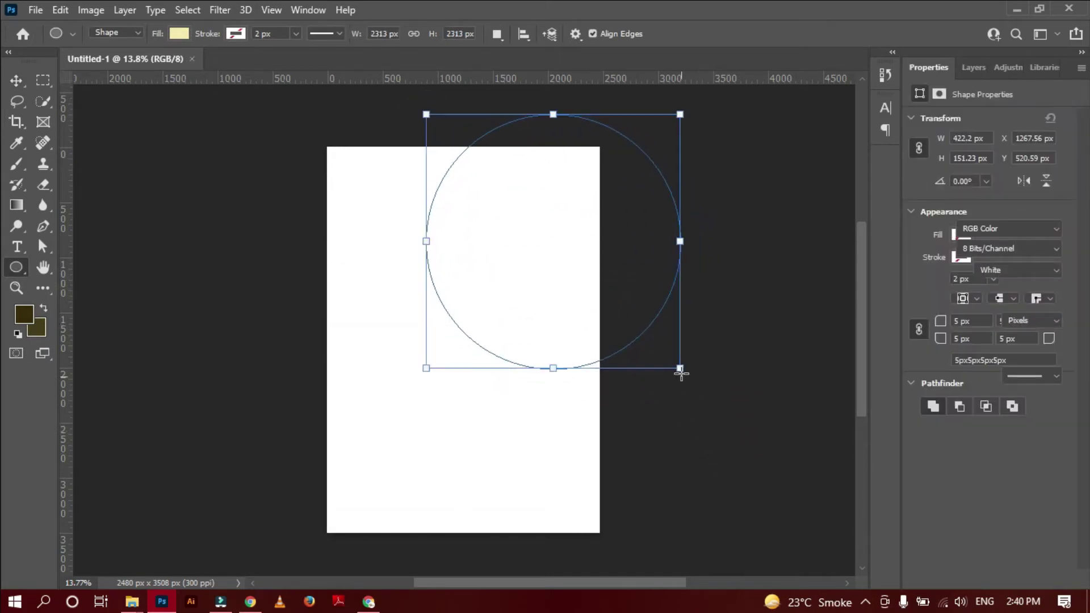
key("v")
left_click_drag(569, 285, 562, 271)
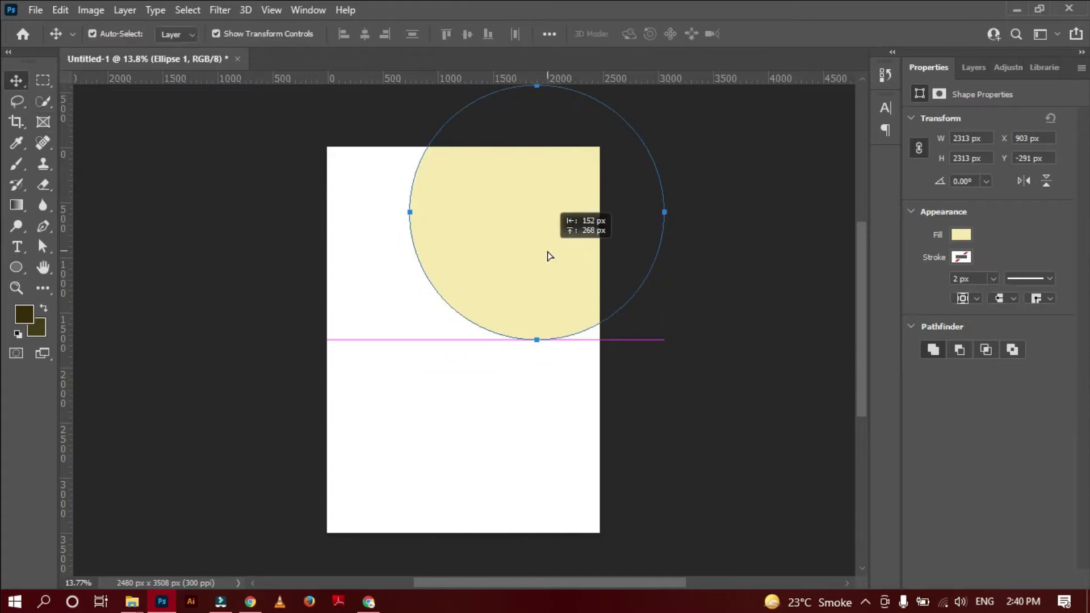
mouse_move(562, 272)
left_mouse_down()
mouse_move(532, 247)
mouse_move(541, 275)
mouse_move(449, 318)
left_mouse_up()
left_click(796, 318)
scroll(567, 250, "up", 2)
left_click(780, 241)
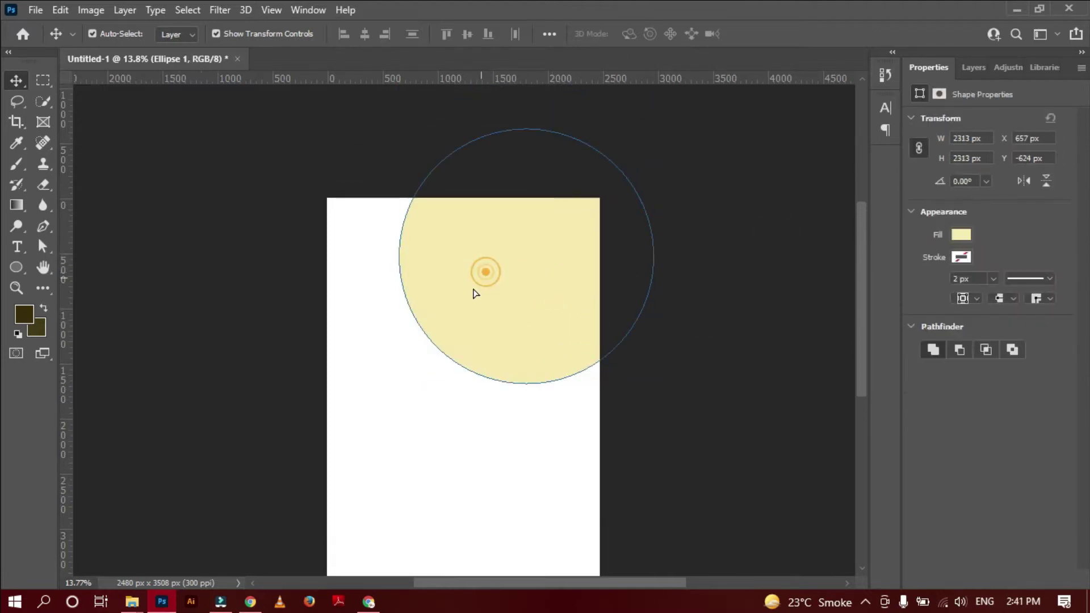
Duplicate the circle and enlarge the copy over the upper page.
mouse_move(621, 421)
left_mouse_down()
mouse_move(701, 498)
mouse_move(675, 467)
mouse_move(680, 474)
left_mouse_up()
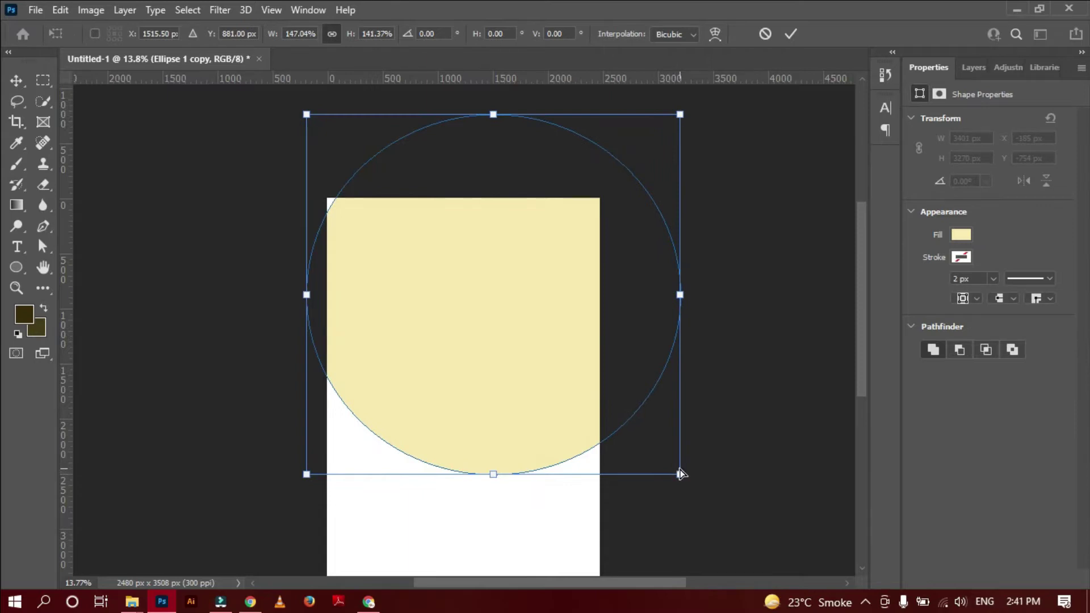
key("ctrl+z")
mouse_move(626, 421)
left_mouse_down()
mouse_move(669, 479)
mouse_move(754, 555)
left_mouse_up()
mouse_move(581, 483)
left_mouse_down()
mouse_move(513, 388)
mouse_move(538, 339)
mouse_move(533, 352)
left_mouse_up()
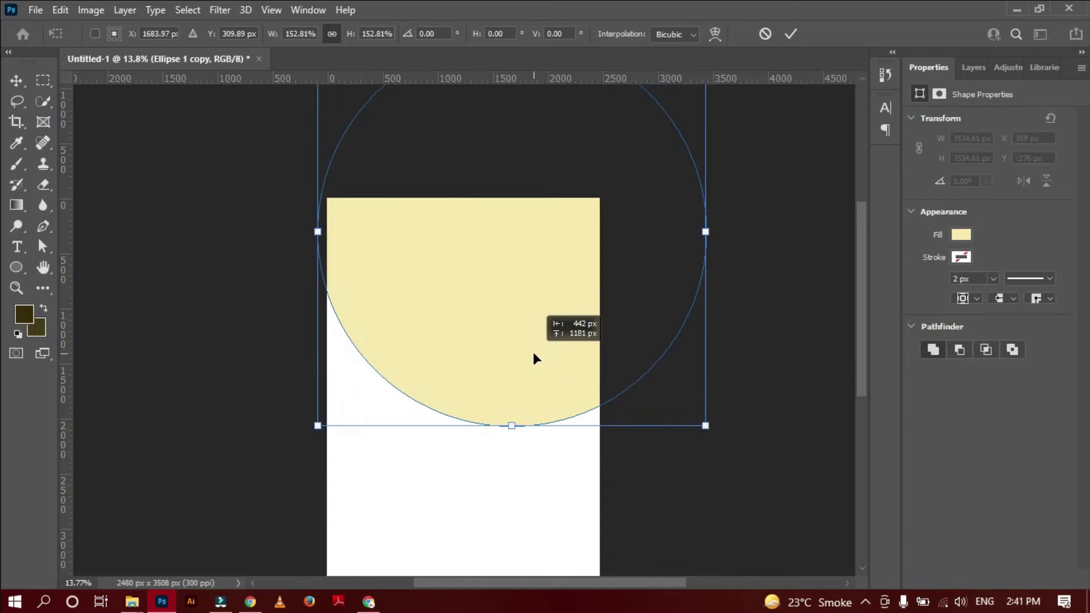
Give the enlarged copy no fill and an orange stroke of about 43 px.
left_click(790, 34)
left_click(964, 68)
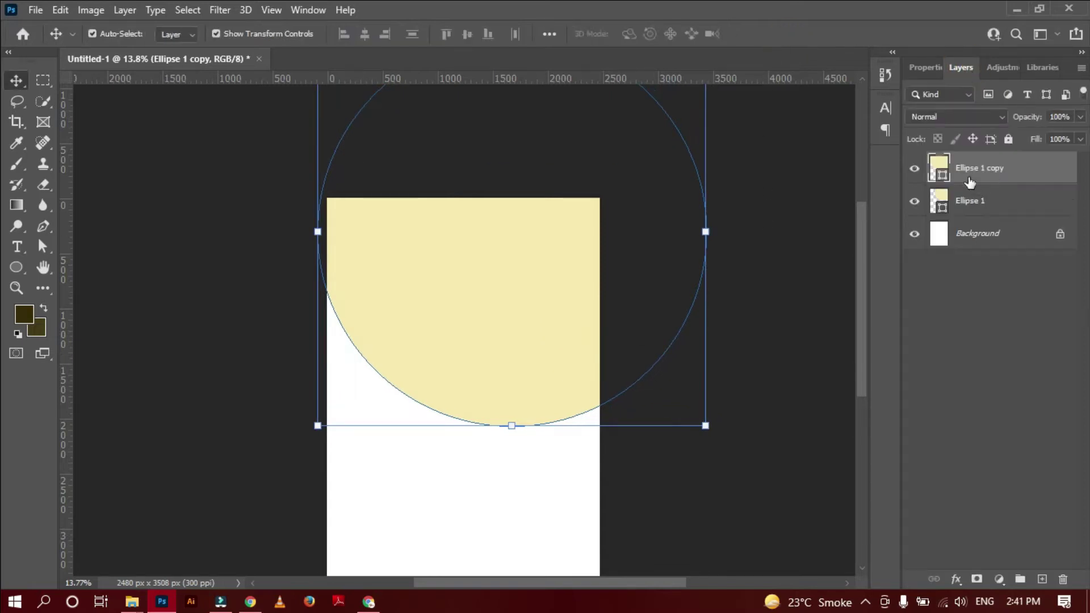
left_click(23, 274)
left_click(235, 34)
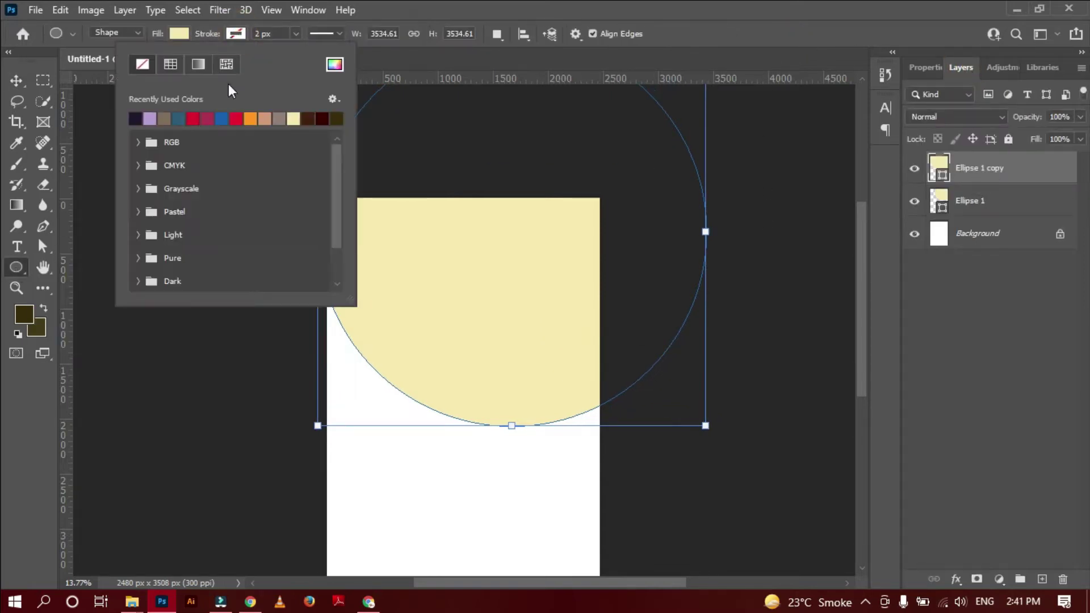
left_click(179, 34)
left_click(85, 64)
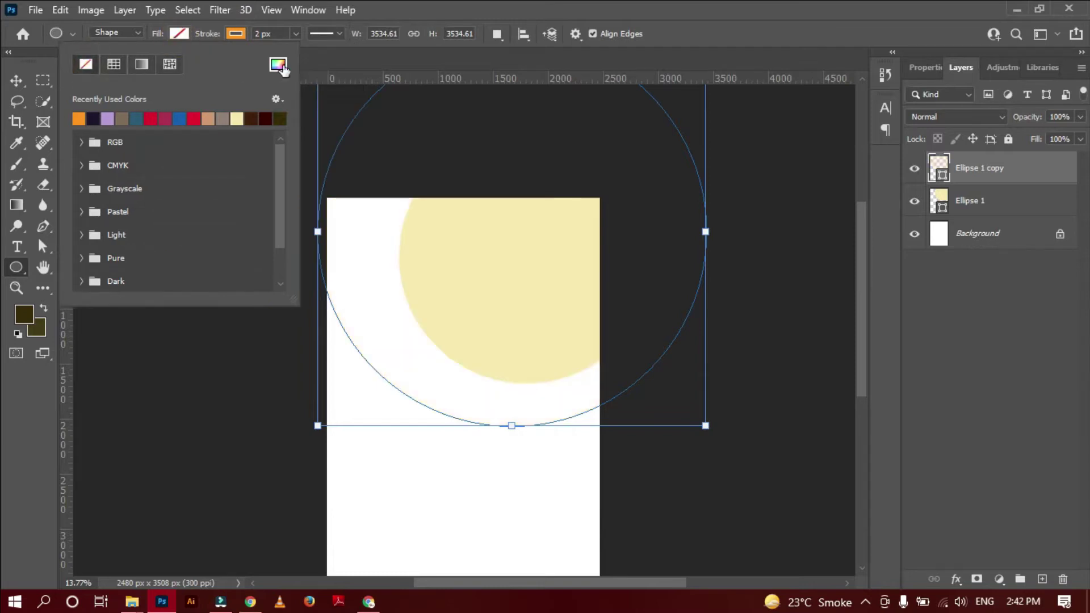
left_click(296, 34)
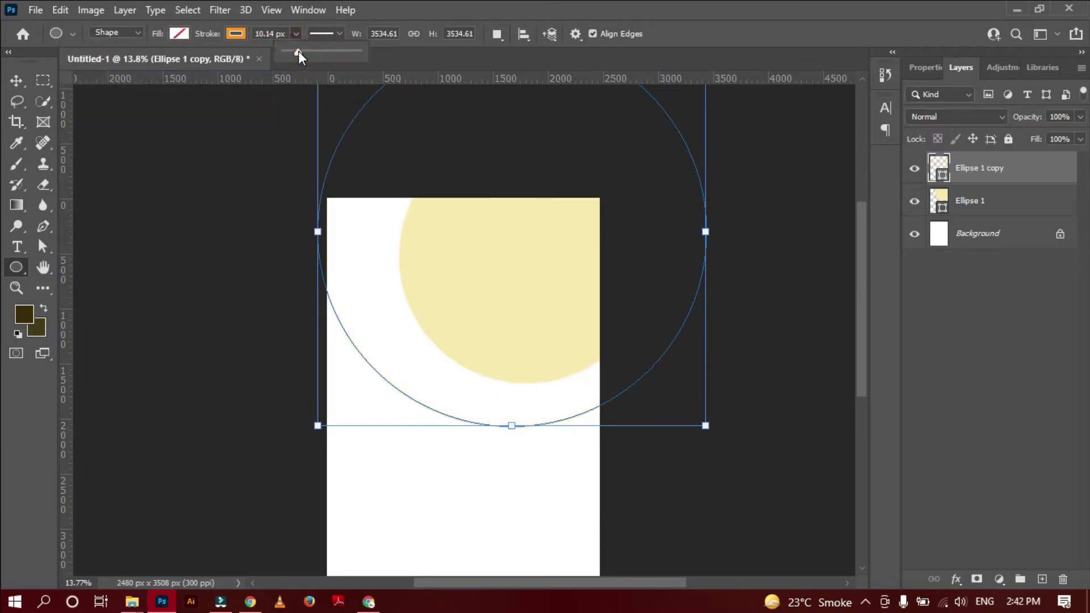
left_click_drag(298, 51, 308, 53)
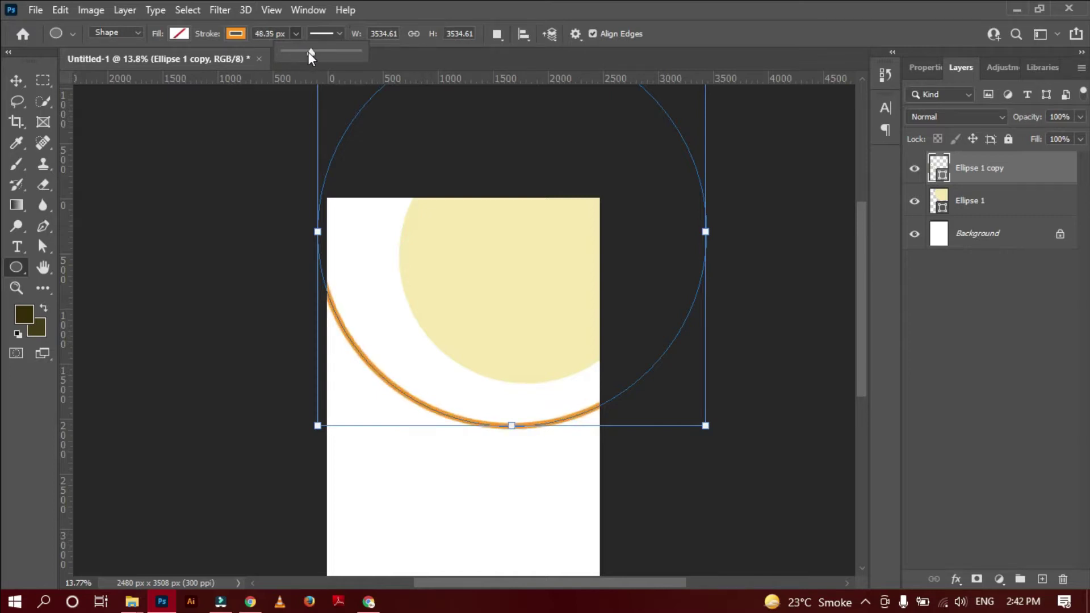
left_click_drag(308, 54, 307, 52)
Reposition the yellow circle and the orange ring so the ring arcs below-left.
left_click(17, 82)
left_click_drag(544, 294, 527, 302)
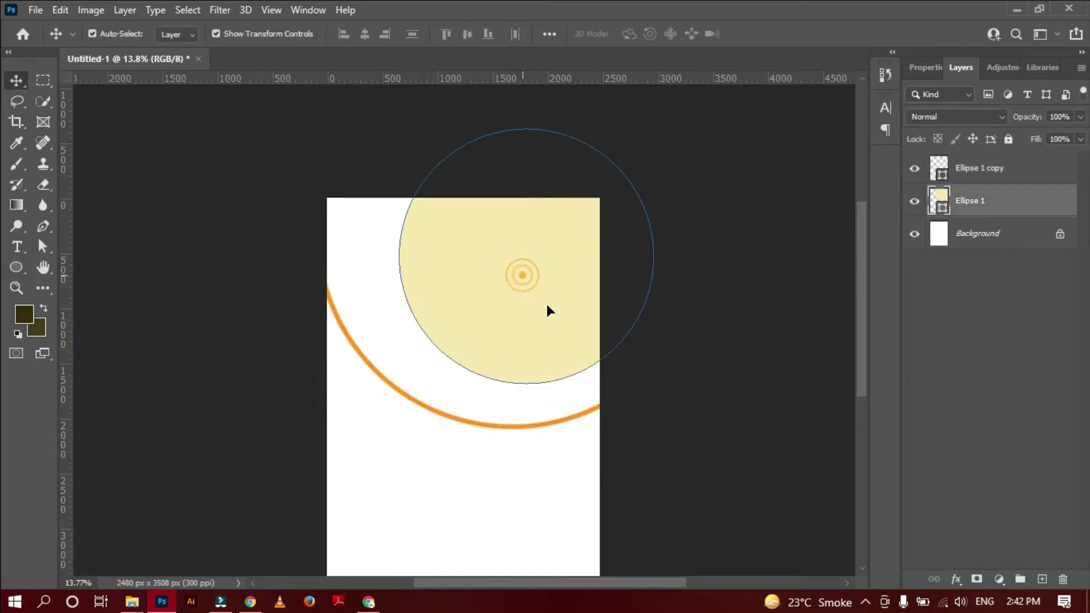
left_click(716, 308)
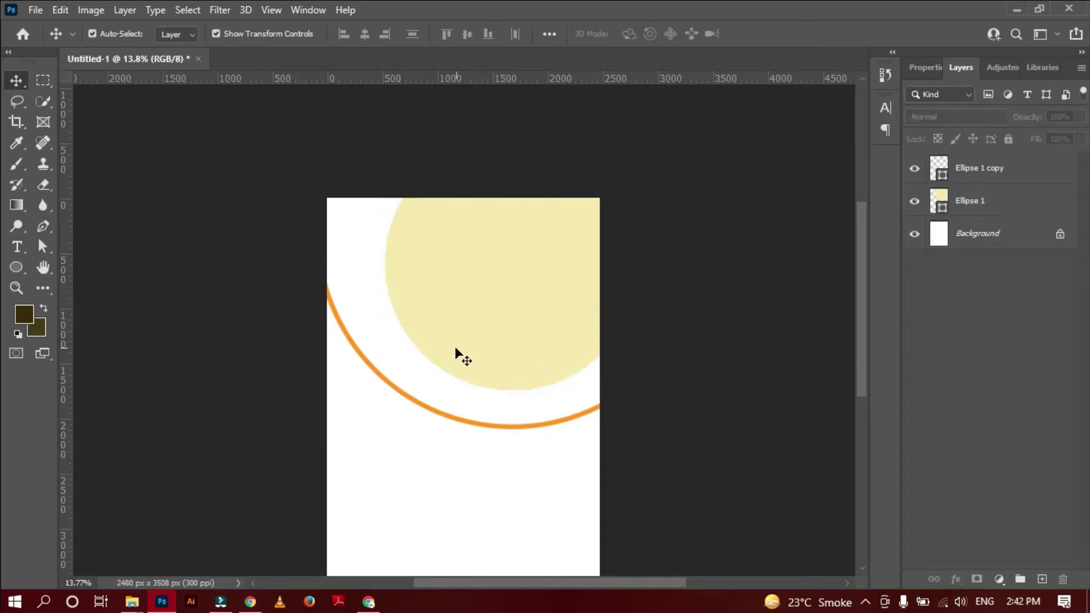
left_click_drag(523, 430, 503, 430)
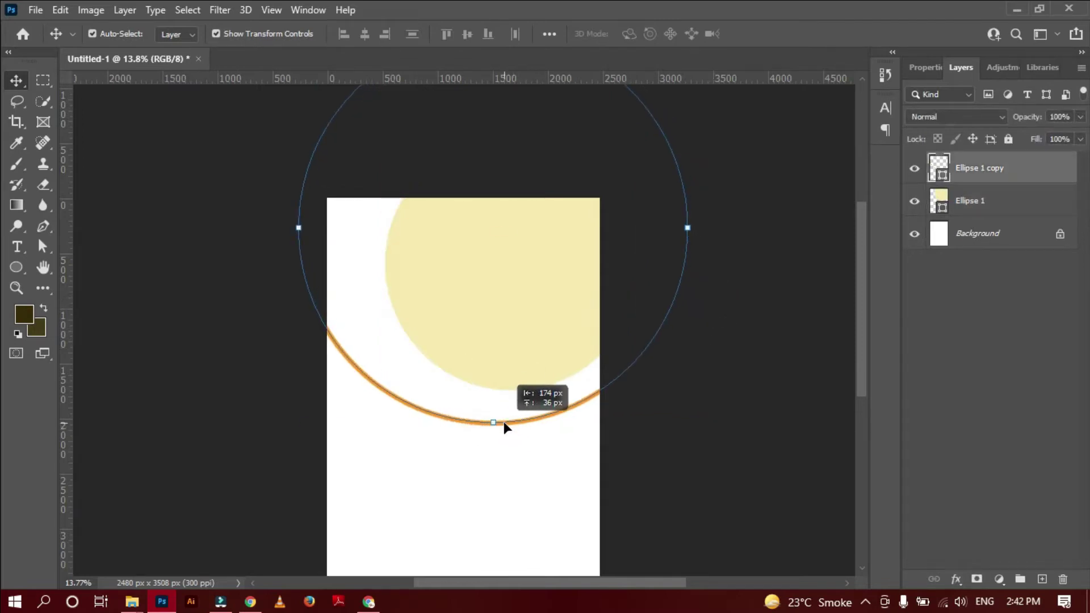
left_click_drag(502, 428, 499, 429)
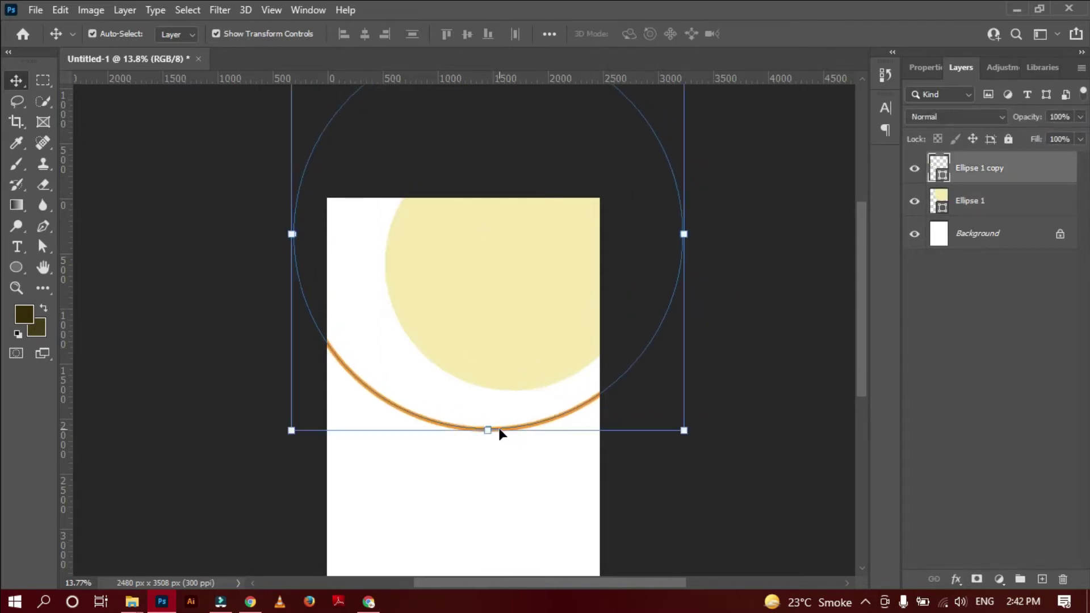
left_click(533, 326)
left_click_drag(533, 326, 533, 333)
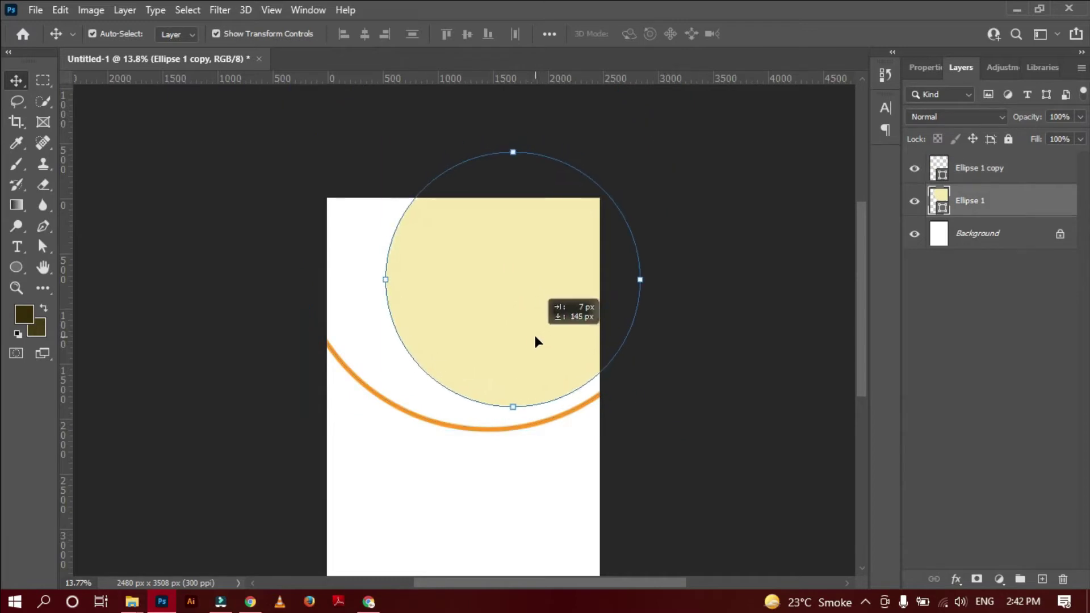
left_click(739, 294)
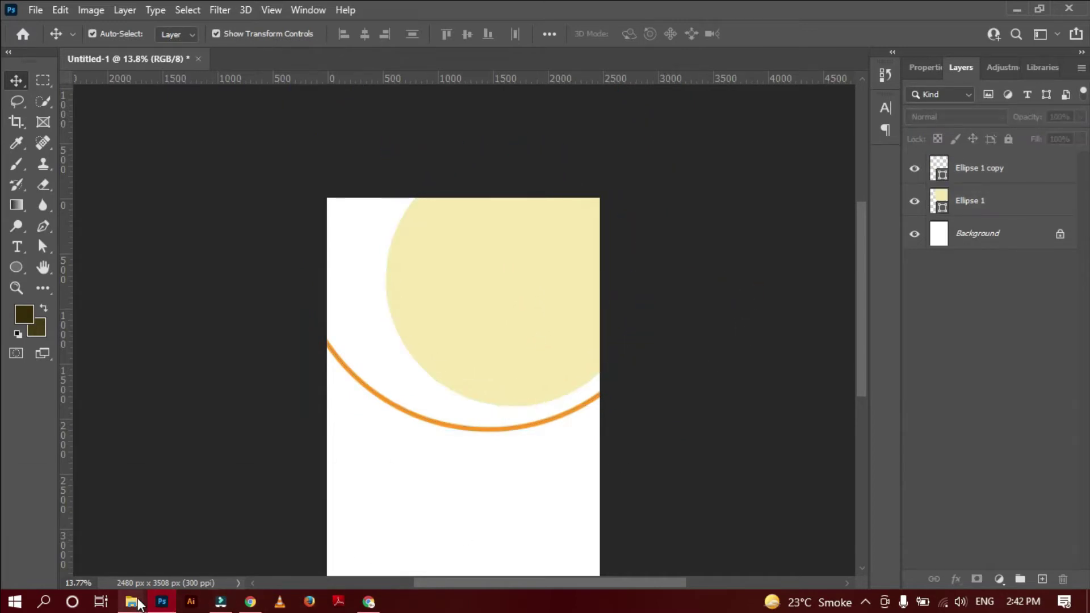
Drag the burger photo from Explorer onto the canvas over the yellow circle.
left_click(327, 525)
mouse_move(941, 200)
left_mouse_down()
mouse_move(916, 245)
mouse_move(357, 341)
left_mouse_up()
left_click_drag(463, 349, 499, 252)
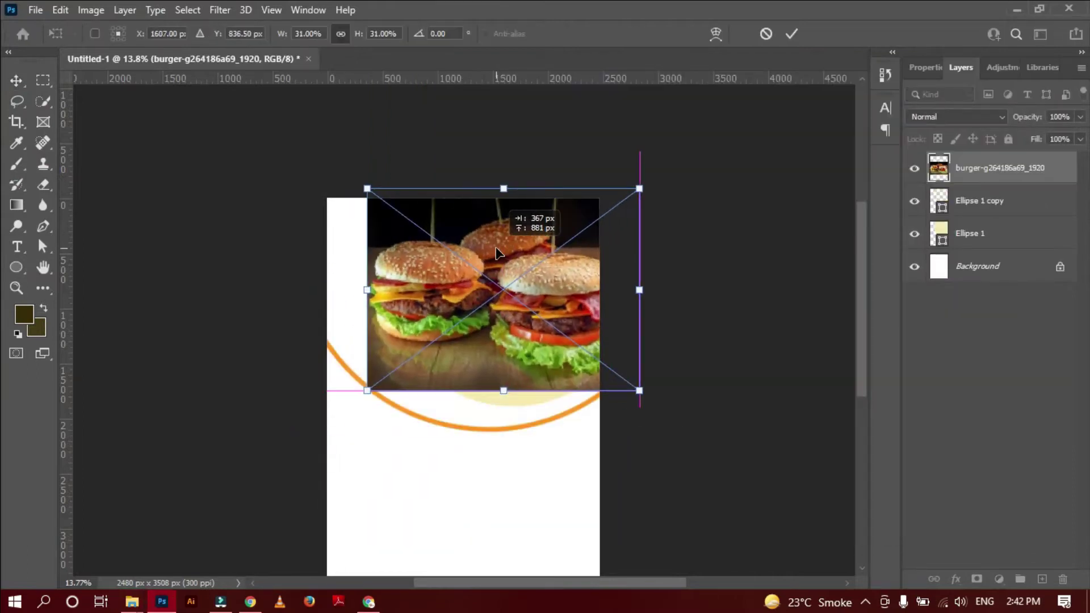
left_click(791, 33)
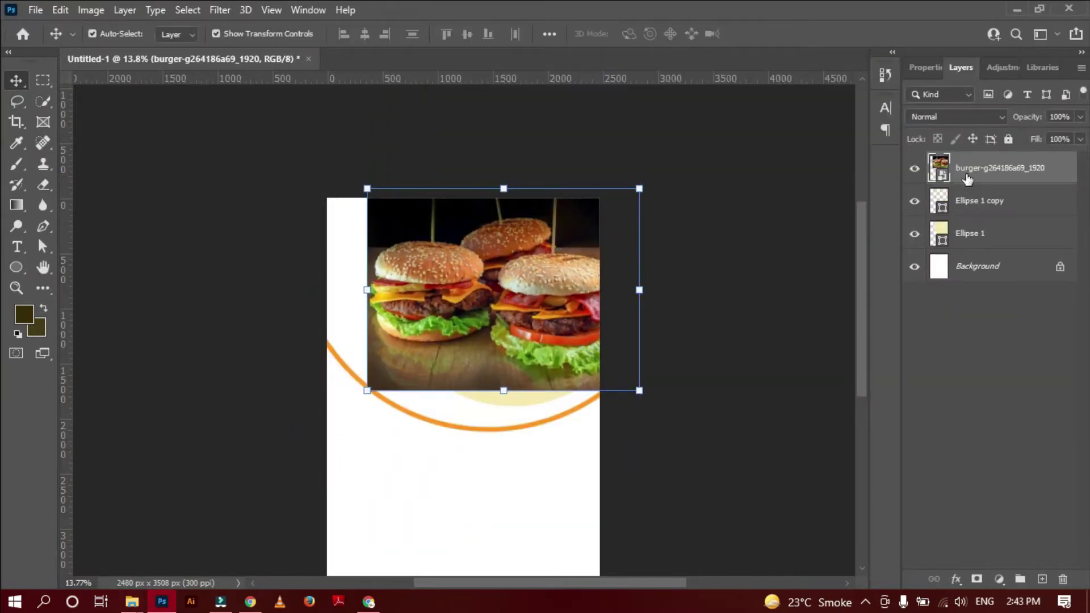
Clip the burger photo to the yellow circle and fit its size and position.
left_click_drag(967, 180, 966, 216)
right_click(981, 200)
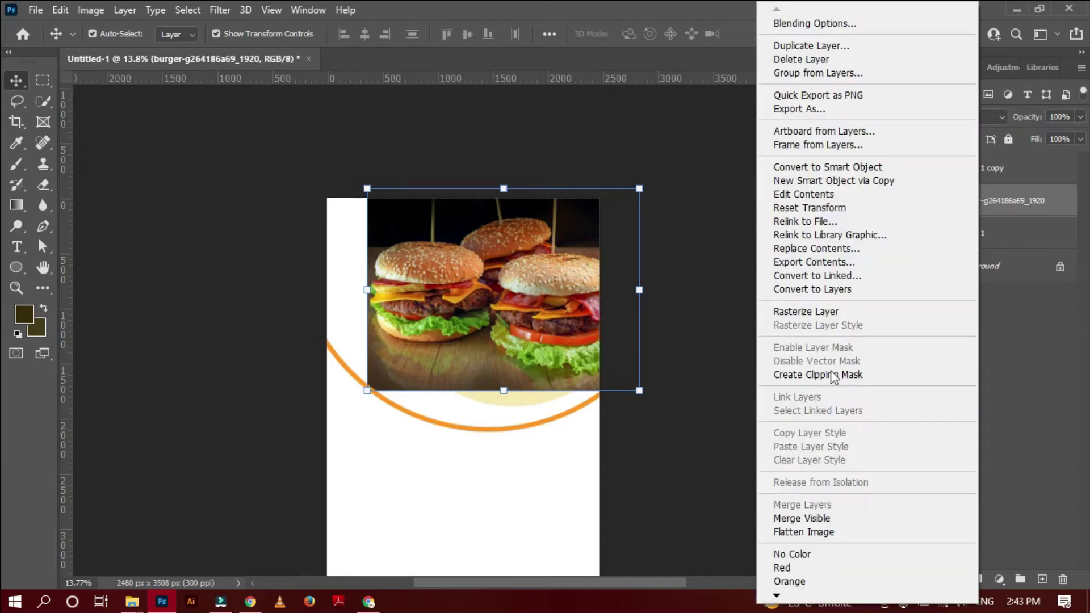
left_click(827, 373)
left_click_drag(528, 332, 529, 346)
left_click_drag(504, 205, 516, 186)
left_click(792, 34)
left_click_drag(512, 333, 521, 332)
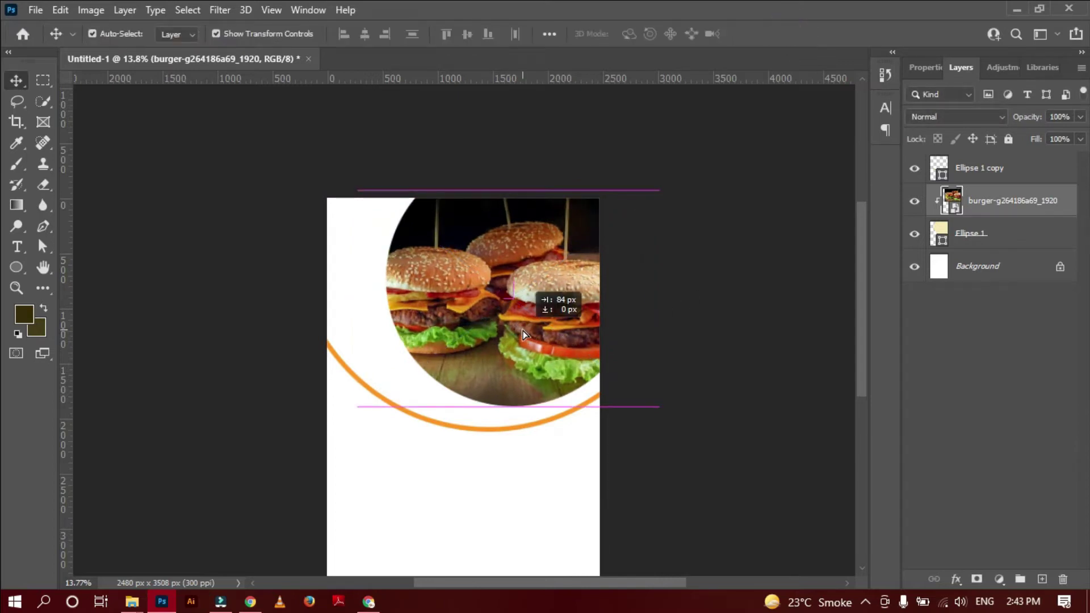
left_click(976, 245)
Add a drop shadow in orange sampled from the ring, with adjusted distance, size and opacity.
left_click(955, 579)
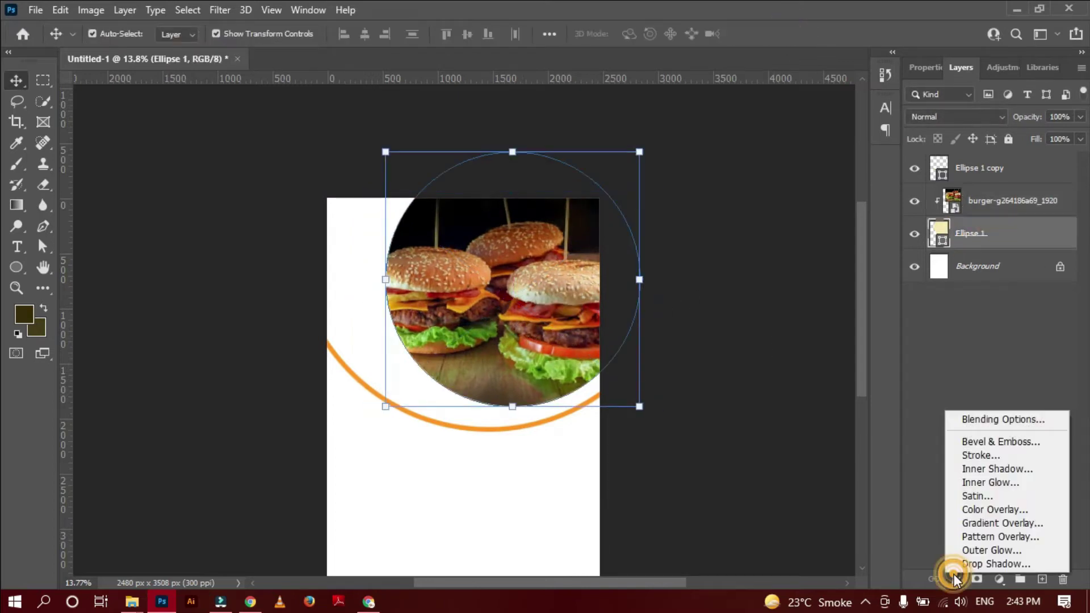
left_click(972, 563)
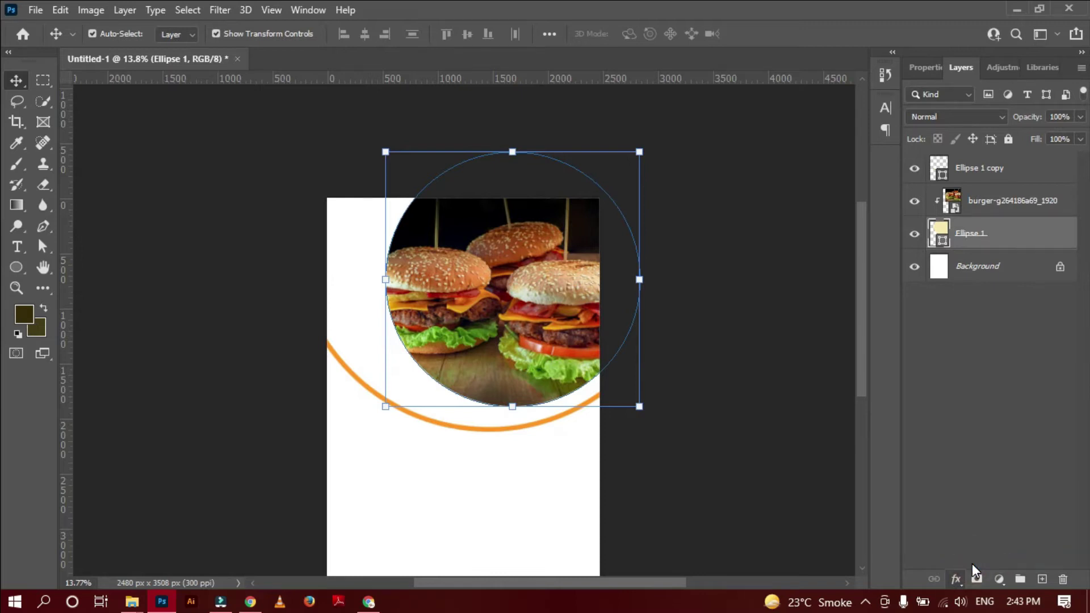
left_click_drag(571, 202, 878, 151)
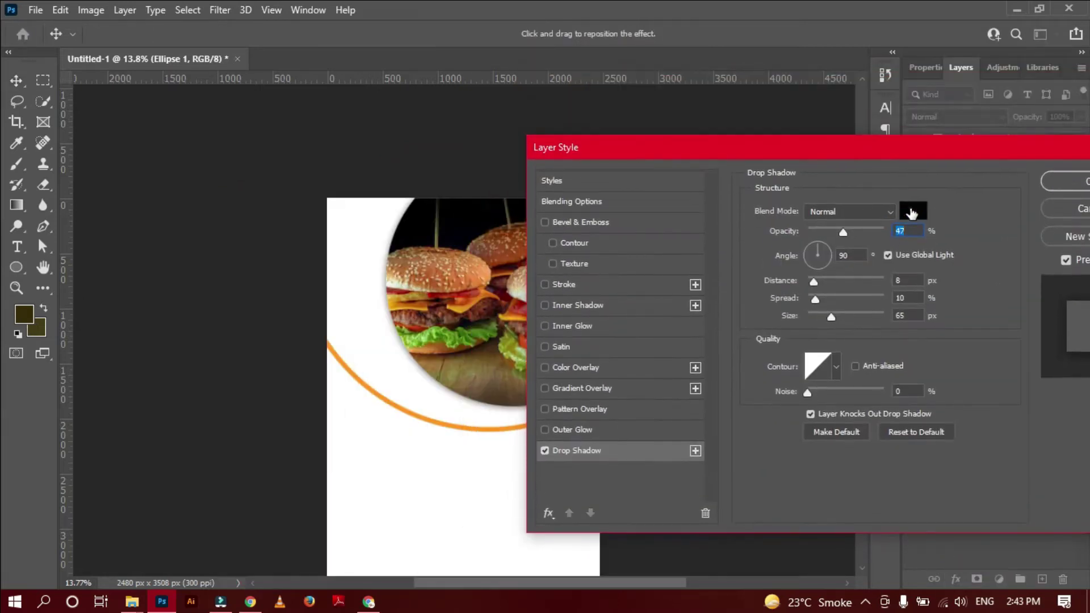
left_click(911, 213)
left_click(393, 401)
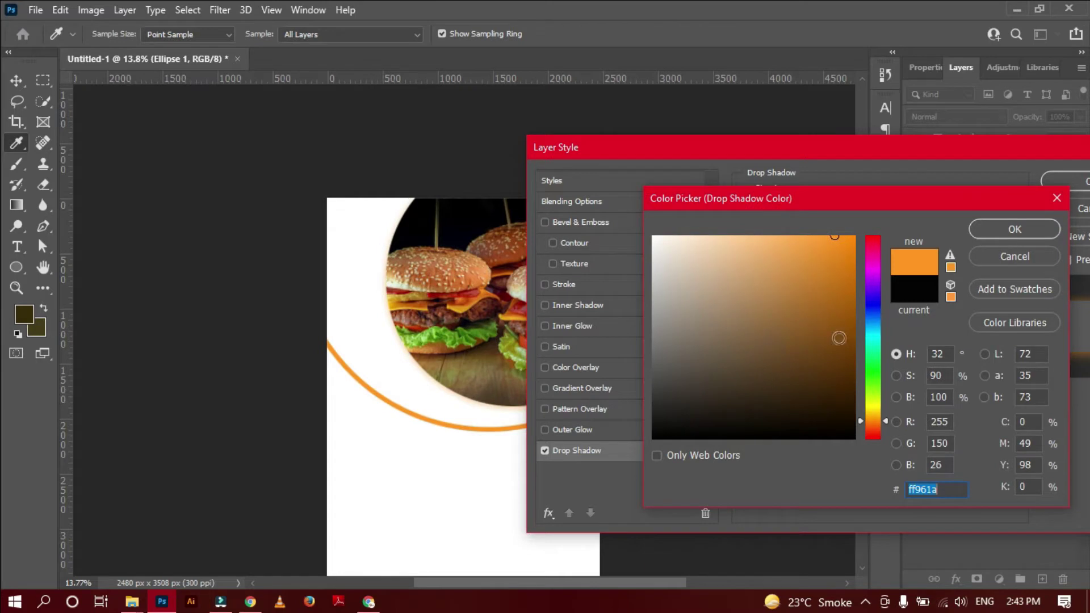
left_click(1011, 231)
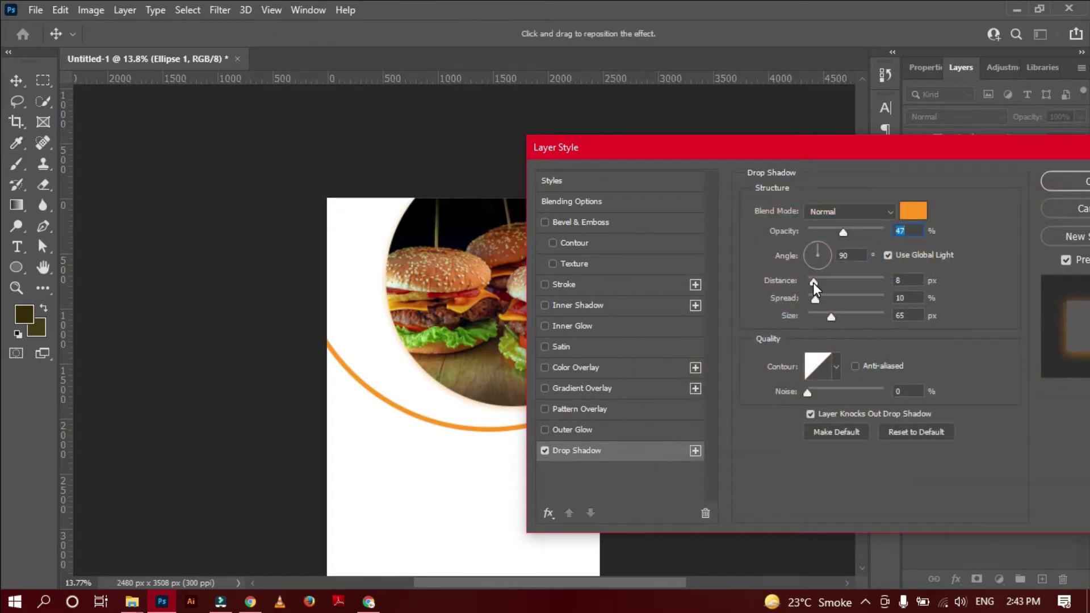
mouse_move(813, 283)
left_mouse_down()
mouse_move(836, 281)
mouse_move(812, 285)
mouse_move(835, 301)
mouse_move(818, 306)
mouse_move(853, 323)
left_mouse_up()
mouse_move(843, 230)
left_mouse_down()
mouse_move(881, 232)
mouse_move(858, 239)
left_mouse_up()
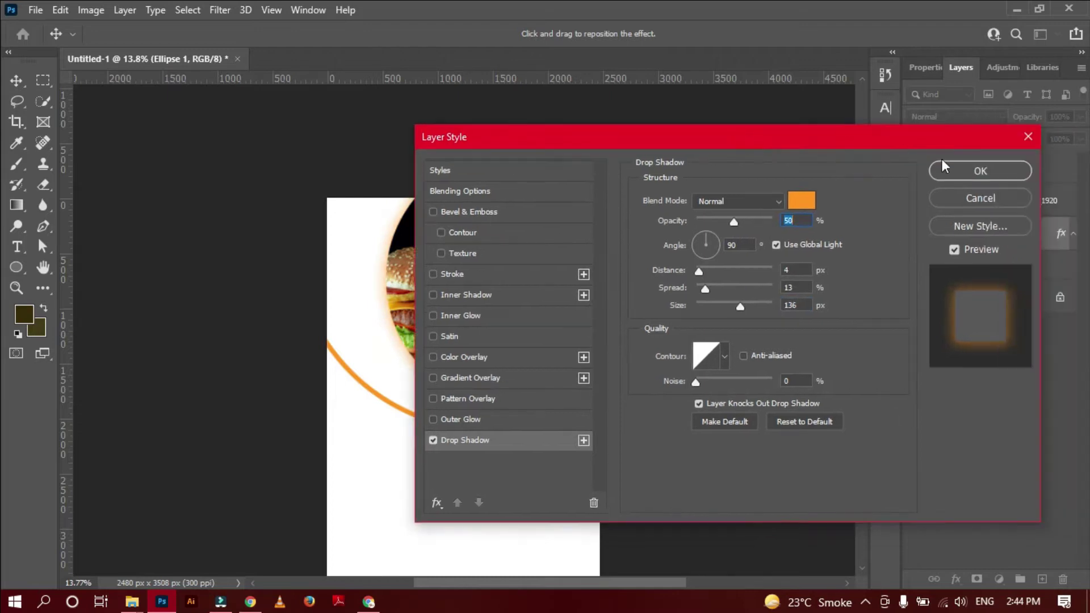
left_click(1007, 170)
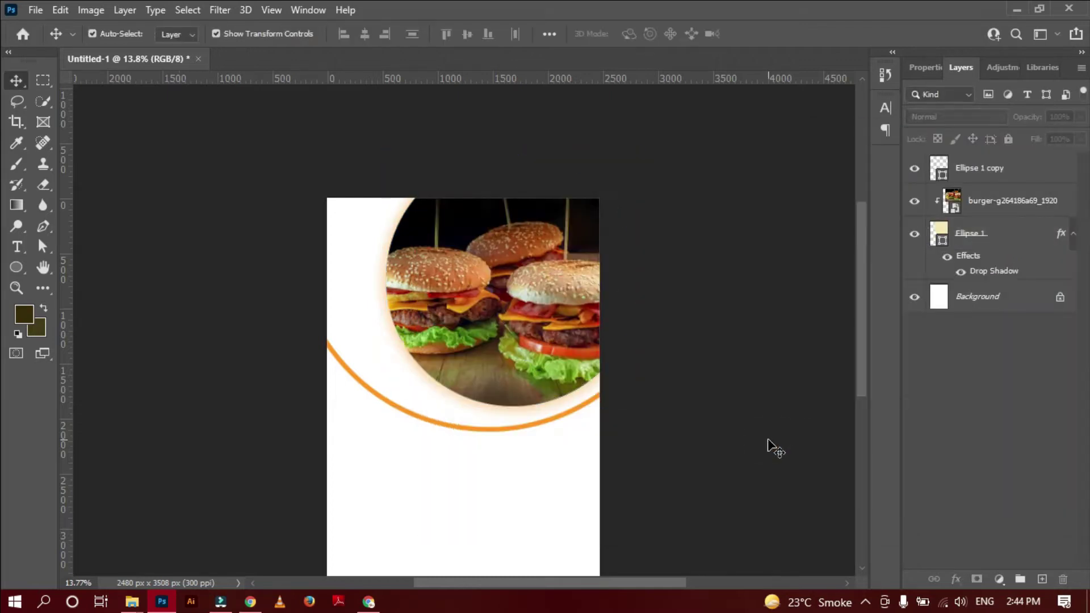
Draw a small circle below the orange arc and fill it cream.
scroll(768, 440, "down", 1)
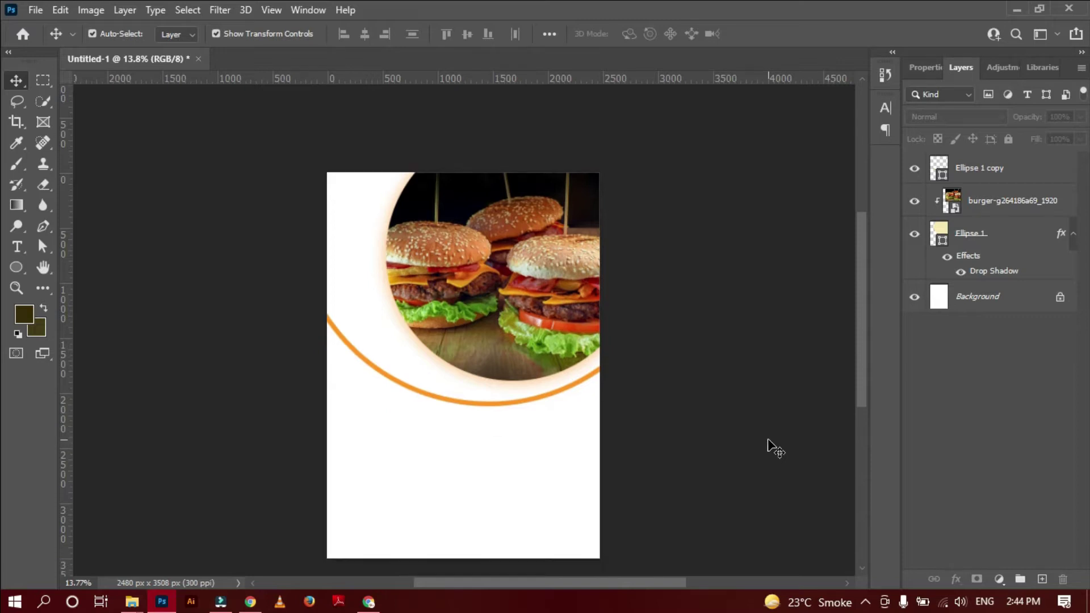
left_click(16, 268)
left_click_drag(390, 408, 443, 466)
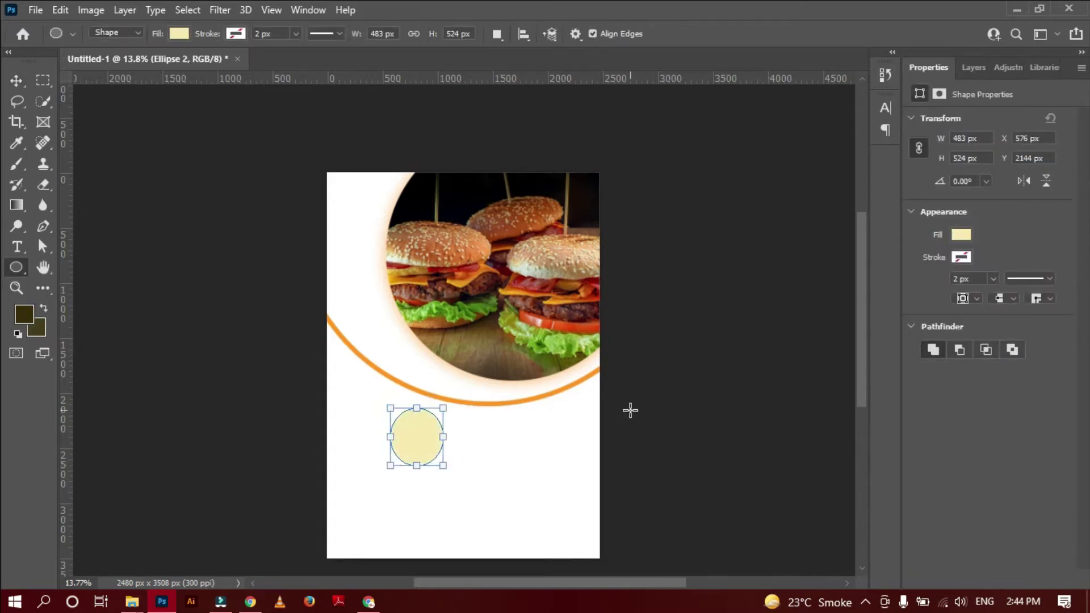
key("ctrl+z")
left_click_drag(413, 427, 498, 479)
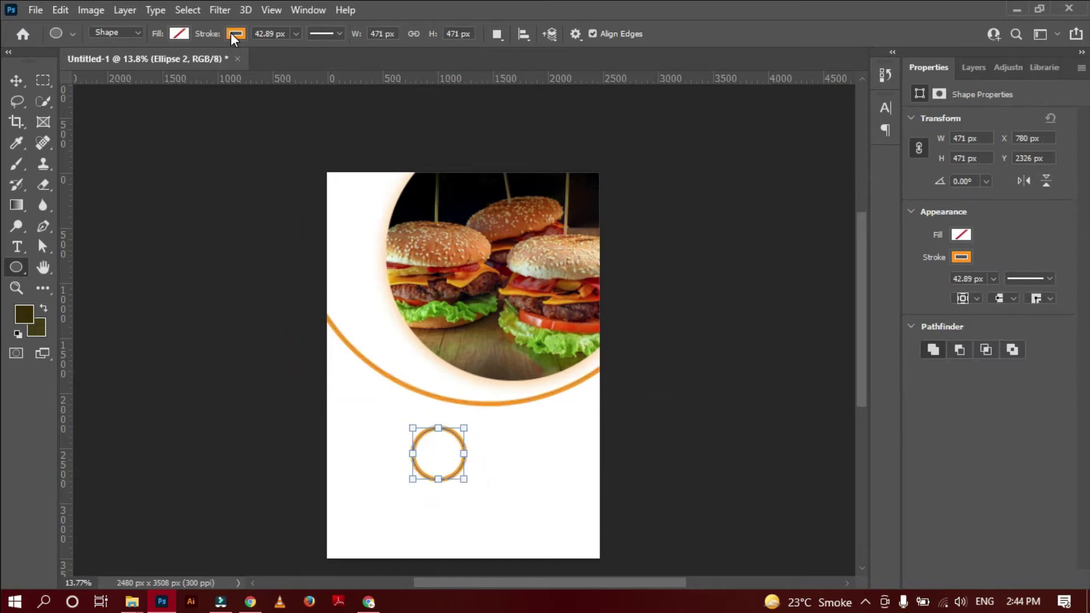
left_click(234, 34)
left_click(178, 34)
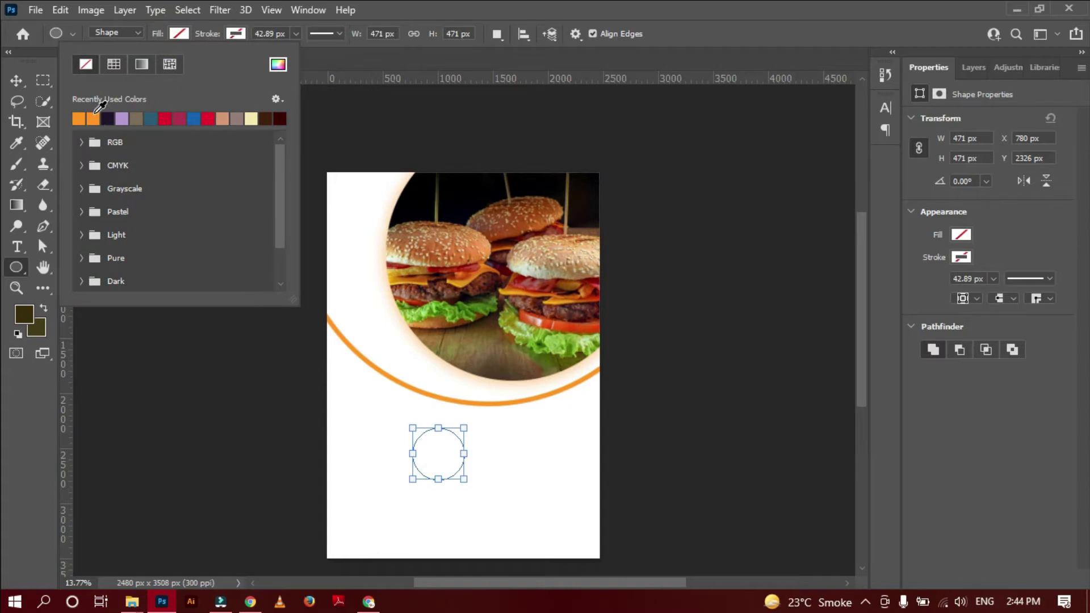
left_click(251, 118)
Shrink the cream circle to about three-quarters size and duplicate it alongside.
key("v")
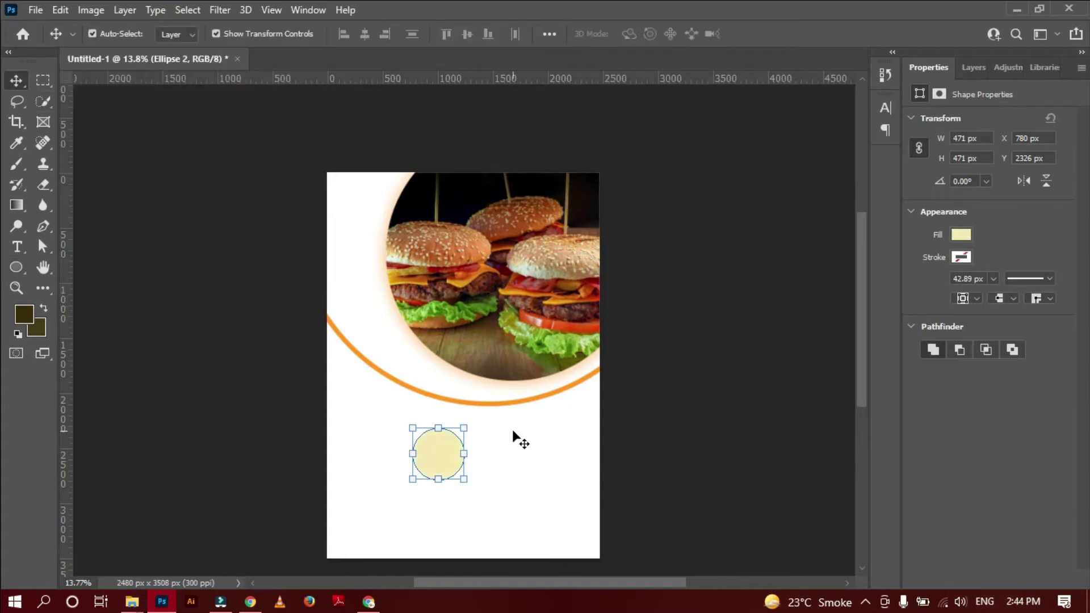
scroll(512, 429, "up", 3)
scroll(427, 466, "up", 1)
left_click_drag(454, 495, 424, 467)
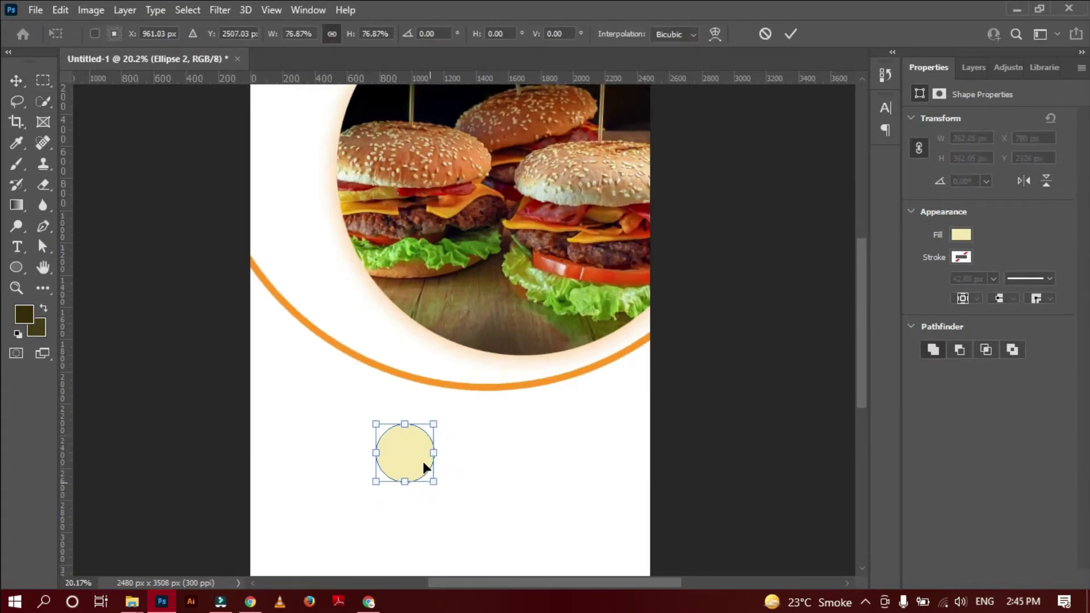
left_click_drag(406, 431, 410, 423)
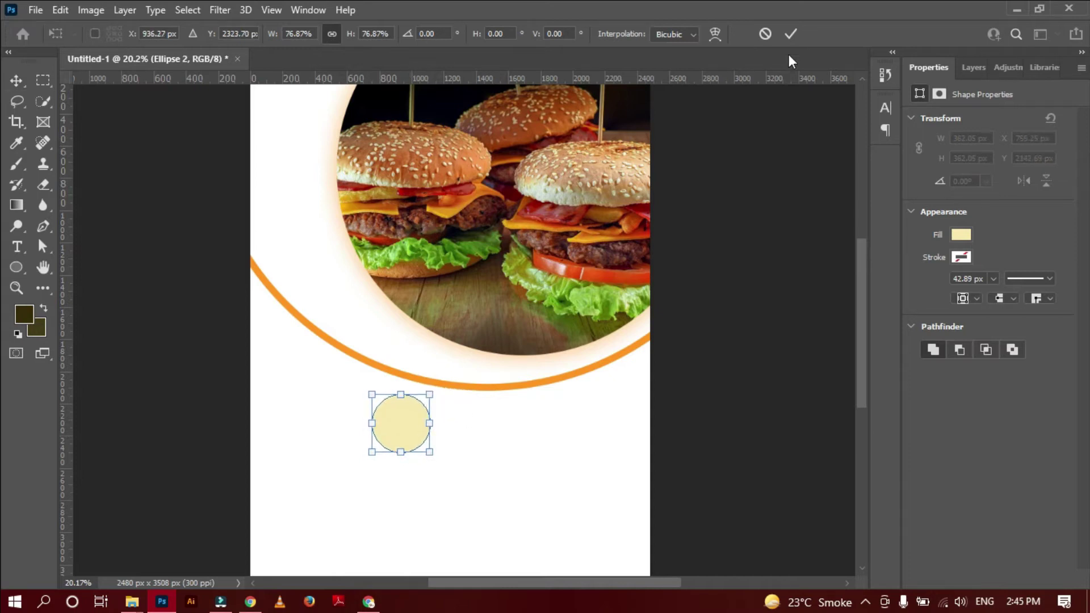
left_click(794, 264)
mouse_move(392, 433)
left_mouse_down()
mouse_move(477, 444)
mouse_move(600, 409)
mouse_move(580, 429)
left_mouse_up()
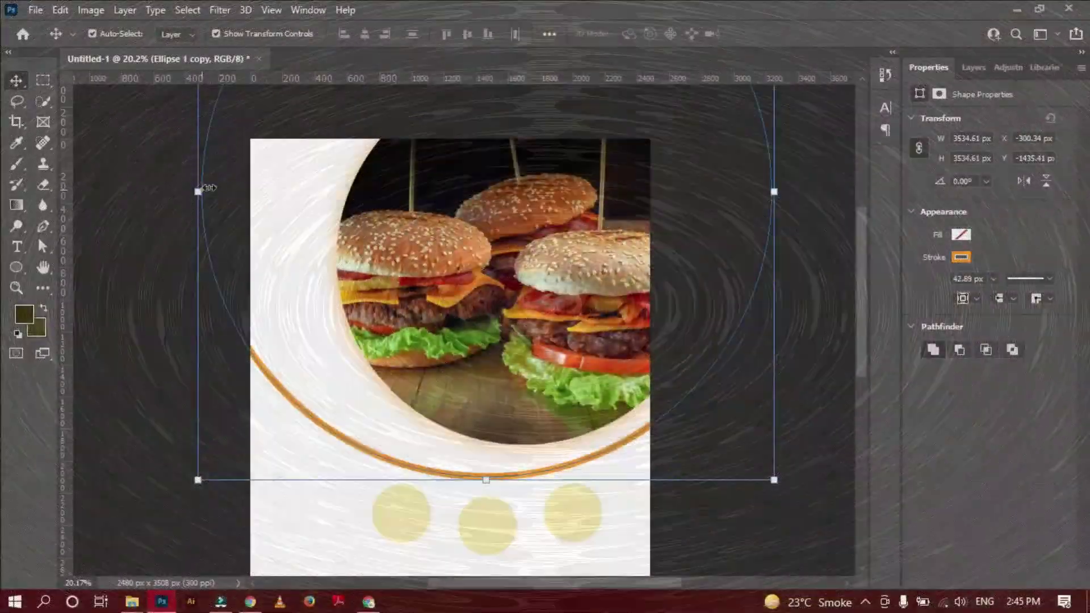
left_click_drag(198, 191, 273, 191)
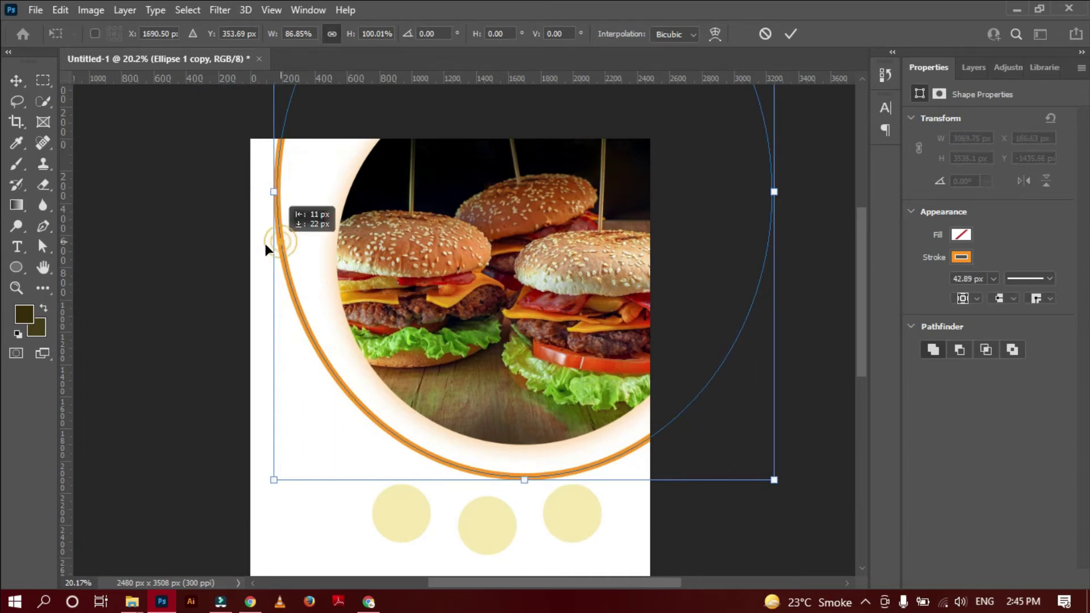
Shift the orange ring slightly and make its outline thinner.
left_click_drag(267, 248, 229, 244)
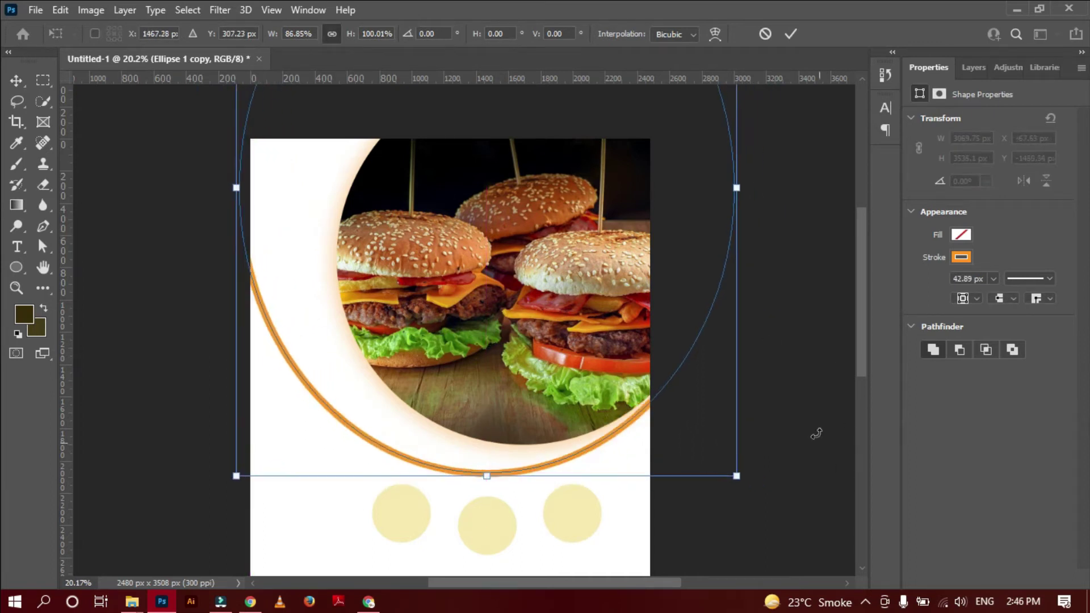
left_click(790, 34)
right_click(16, 267)
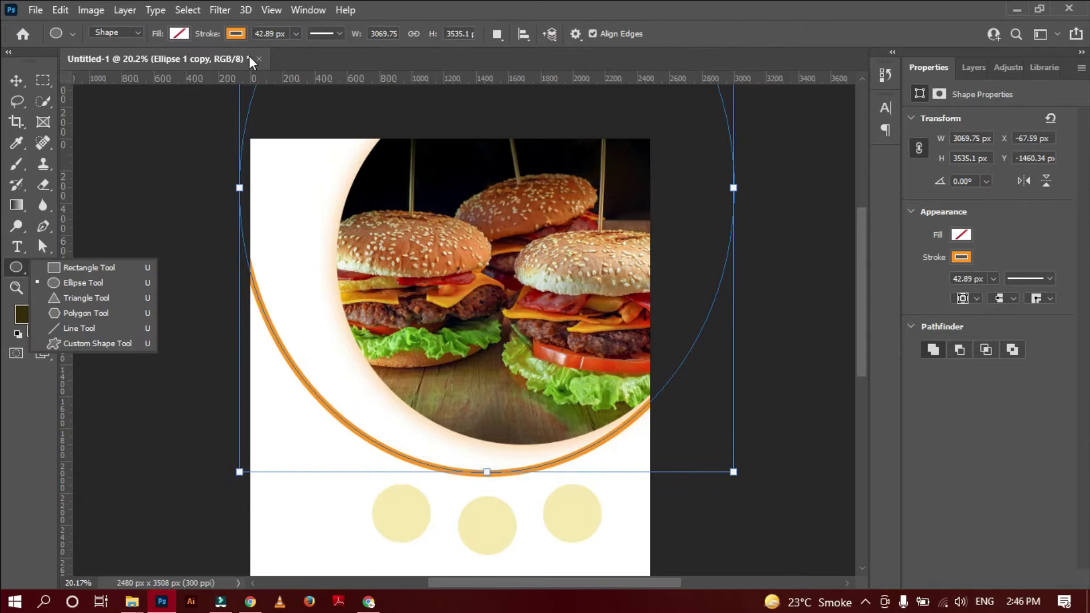
left_click(293, 34)
left_click_drag(296, 54, 292, 54)
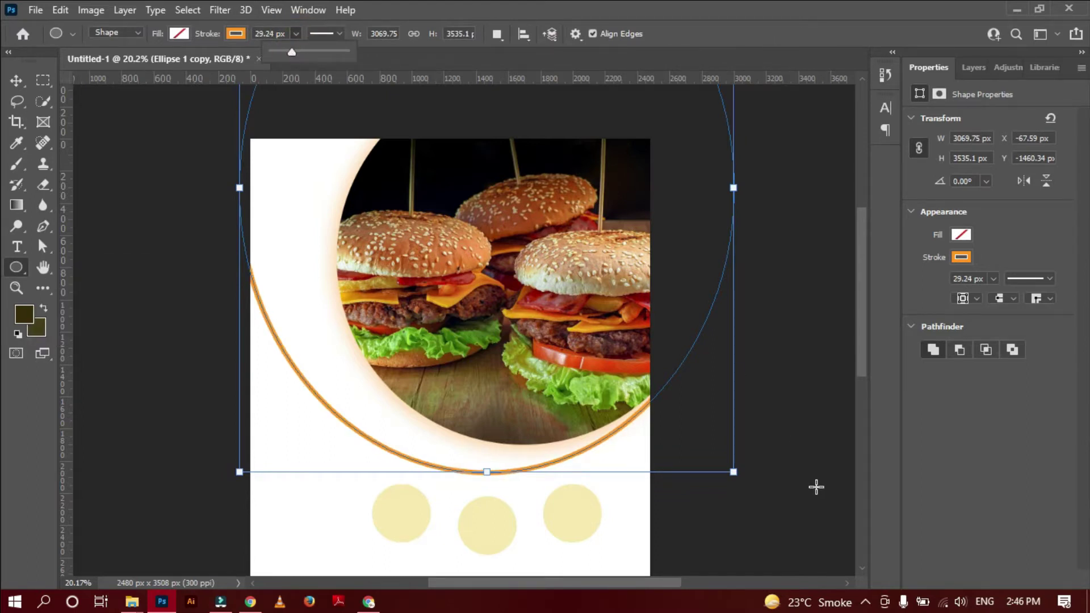
Rotate the orange ring clockwise and move it down beside the burger circle.
left_click(16, 81)
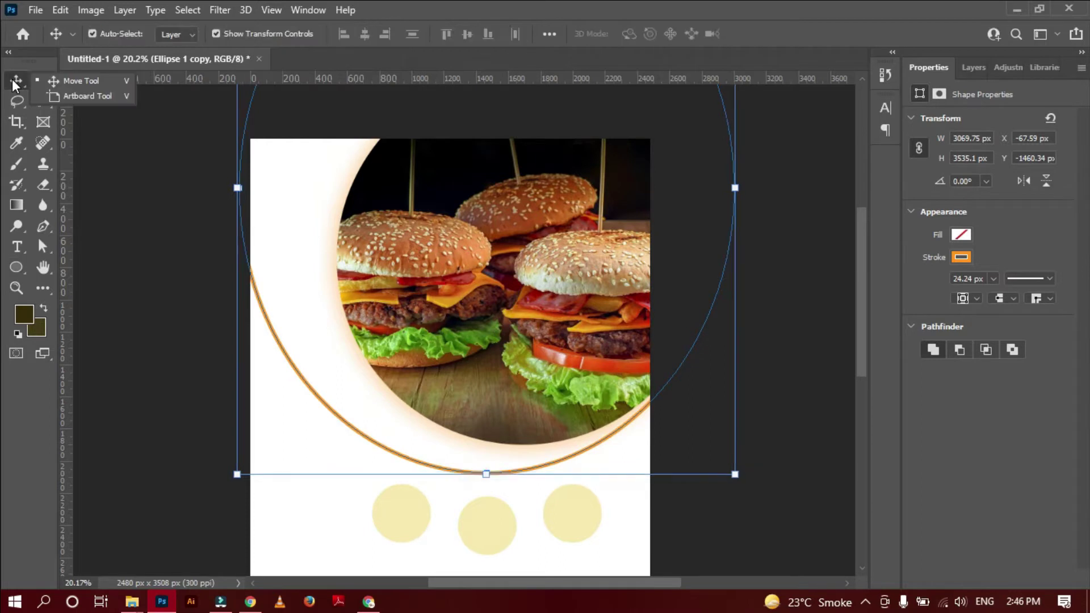
left_click_drag(230, 489, 196, 450)
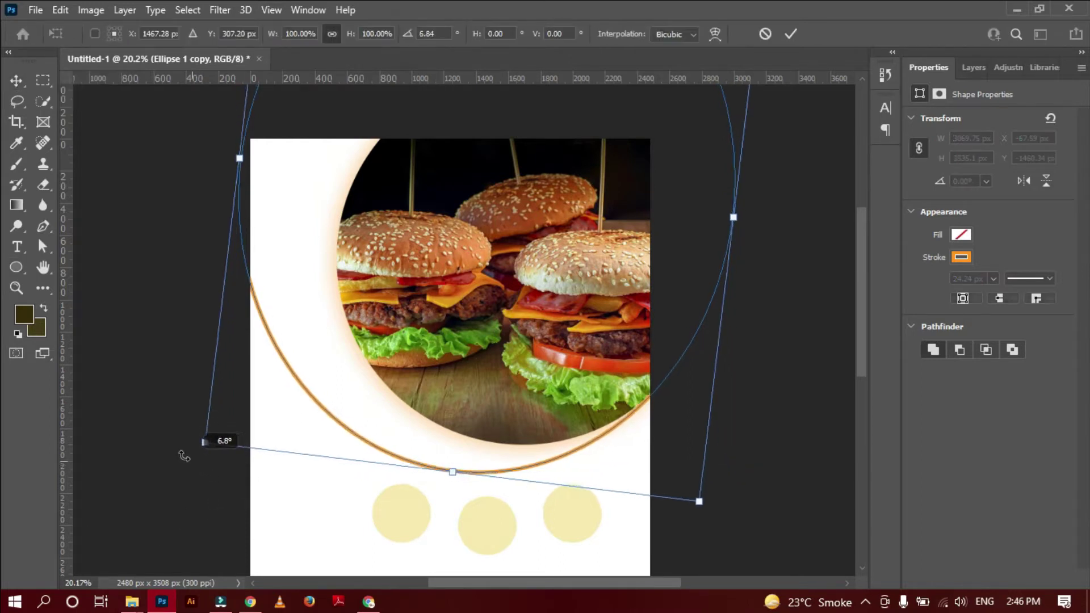
left_click_drag(612, 426, 618, 438)
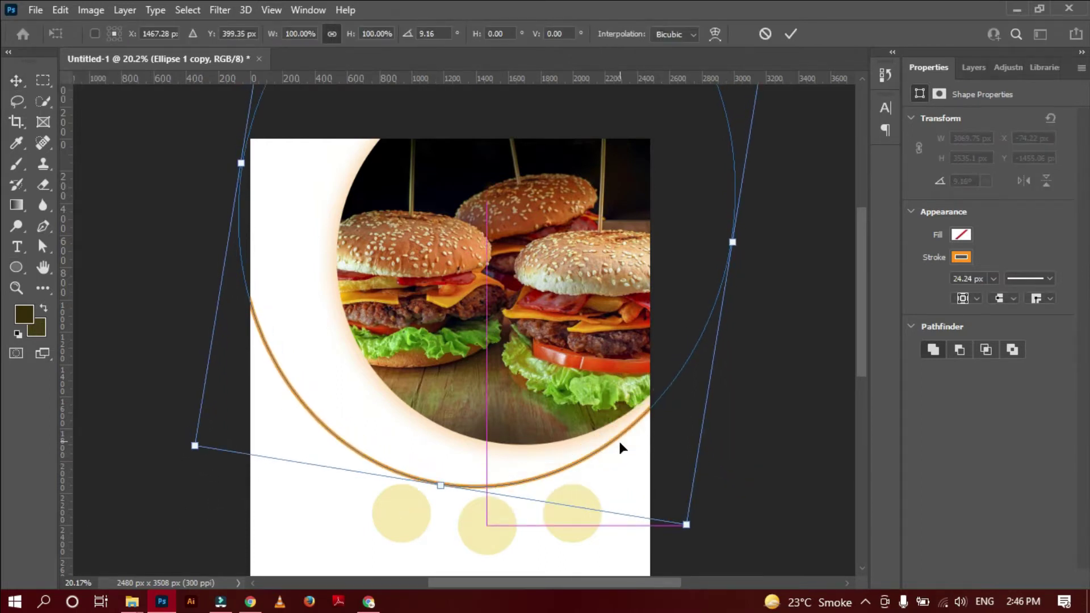
left_click_drag(182, 471, 111, 355)
left_click(791, 34)
left_click_drag(704, 322, 720, 341)
left_click_drag(576, 446, 571, 445)
left_click(834, 442)
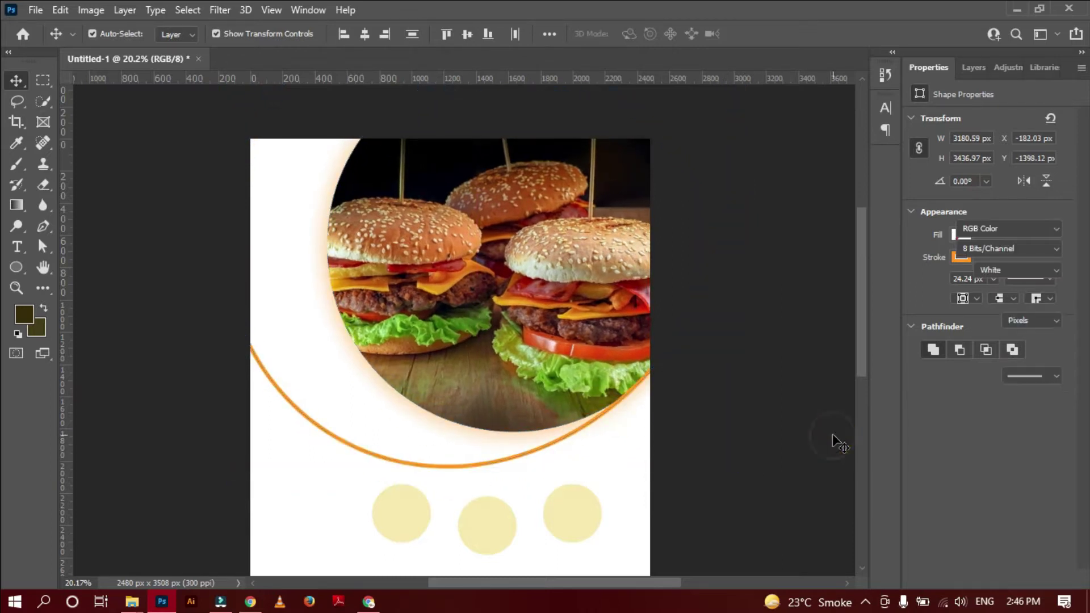
left_click_drag(481, 466, 514, 476)
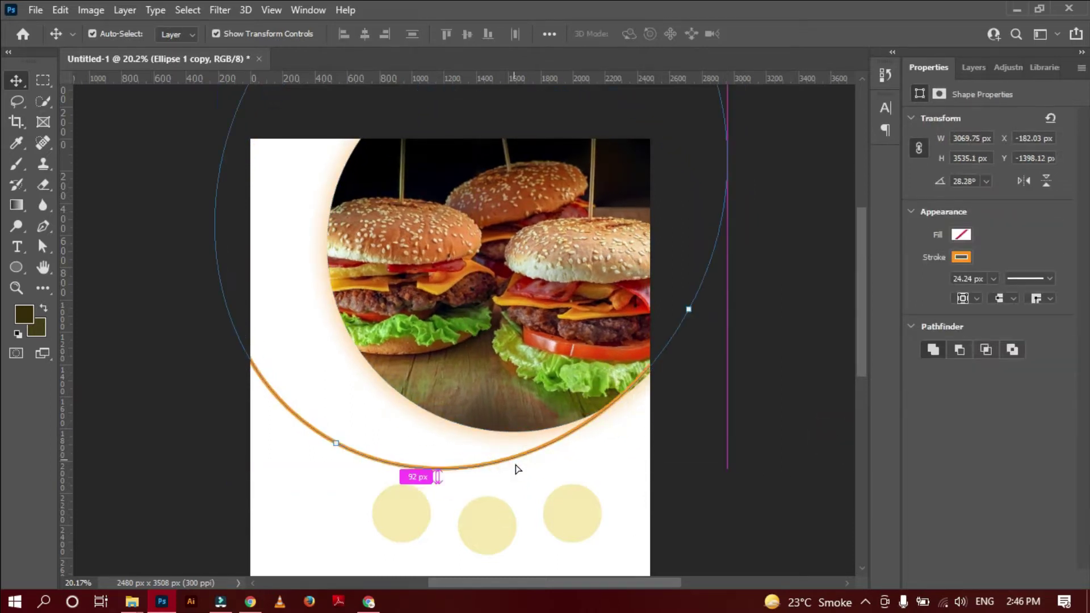
Free Transform the ring again, rotating it and moving it down-right.
key("ctrl+t")
mouse_move(178, 475)
left_mouse_down()
mouse_move(164, 291)
mouse_move(174, 279)
left_mouse_up()
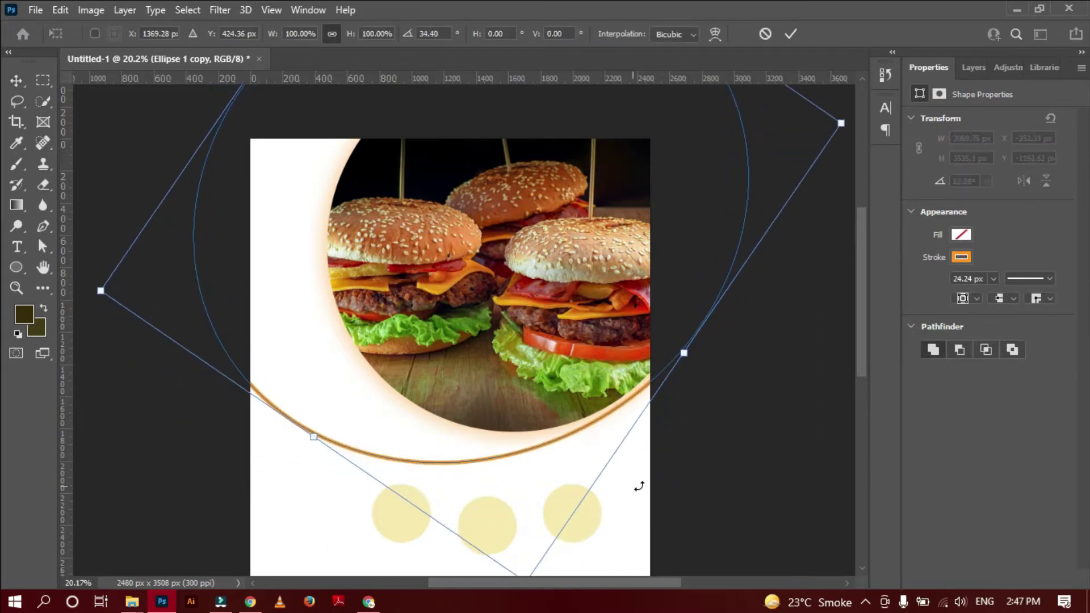
mouse_move(606, 417)
left_mouse_down()
mouse_move(624, 436)
mouse_move(629, 420)
left_mouse_up()
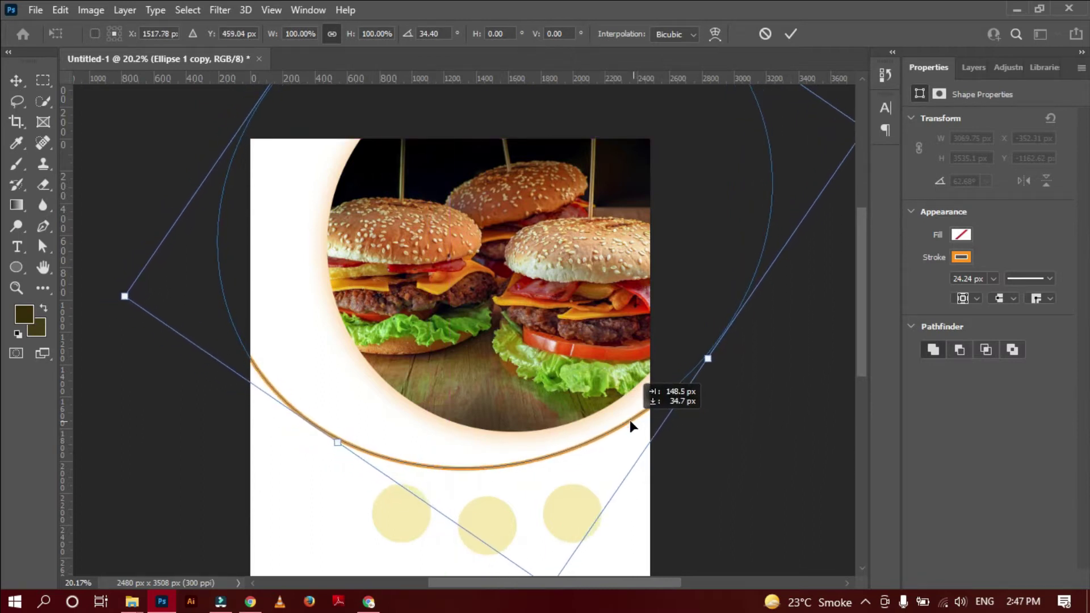
left_click(790, 33)
key("ctrl+t")
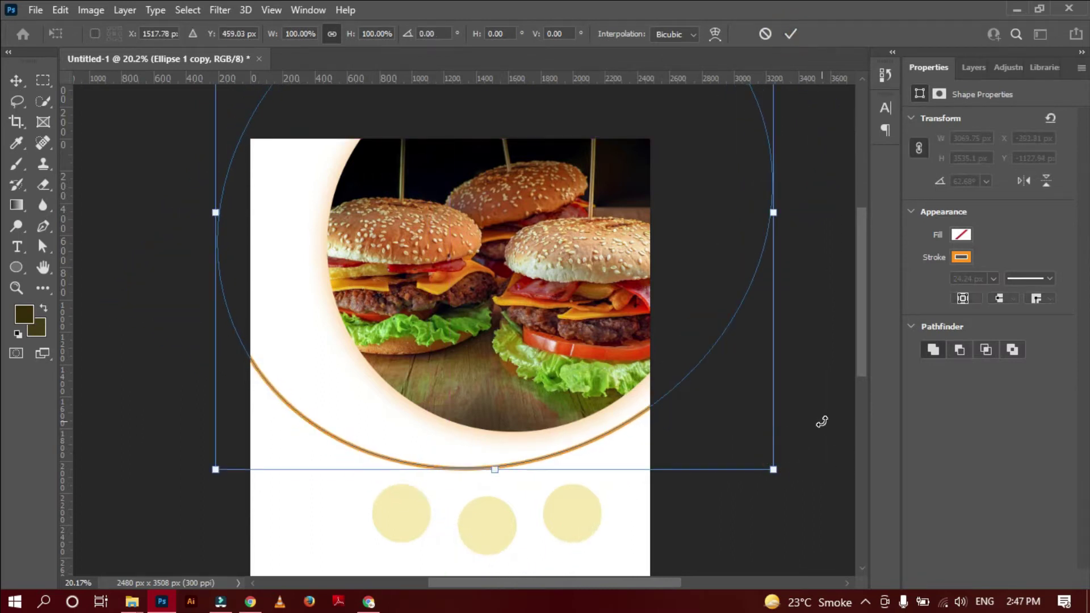
key("Return")
left_click_drag(296, 263, 359, 291)
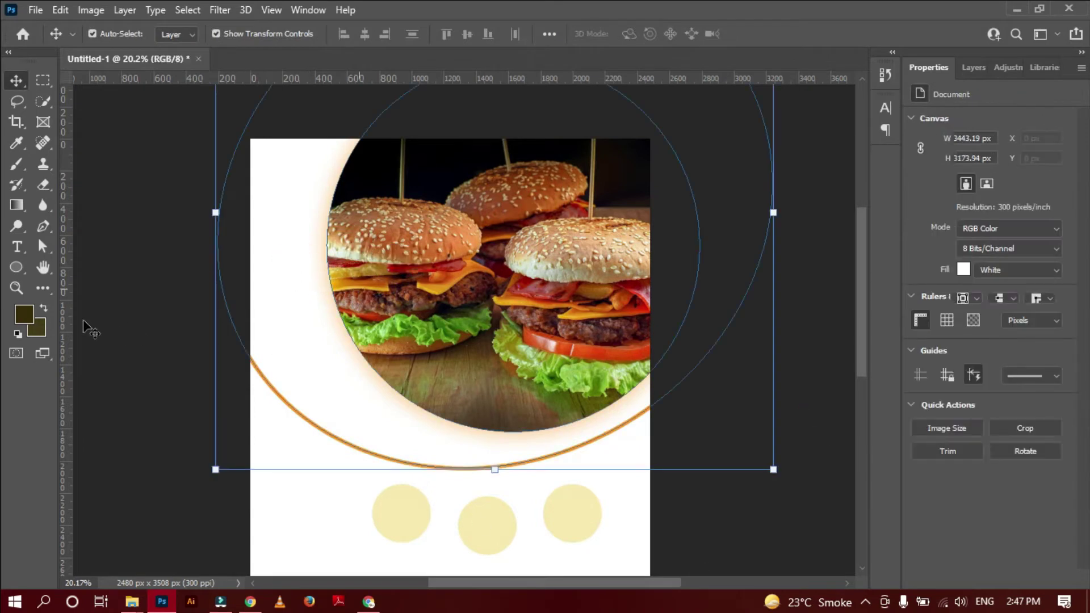
Move the burger photo together with its base circle slightly down.
left_click(461, 253)
left_click(965, 67)
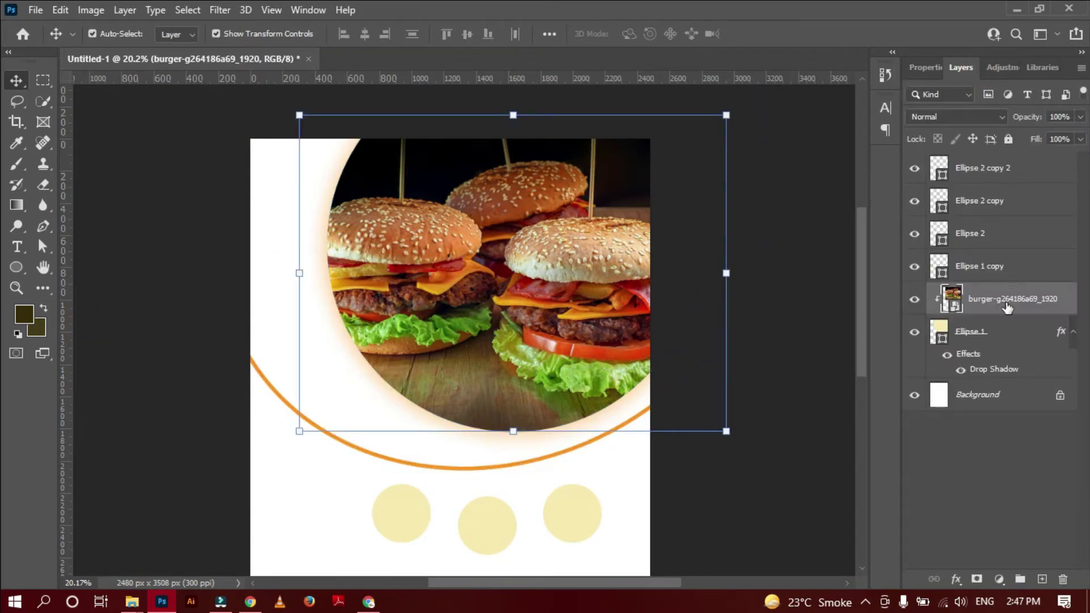
left_click(966, 339, "shift")
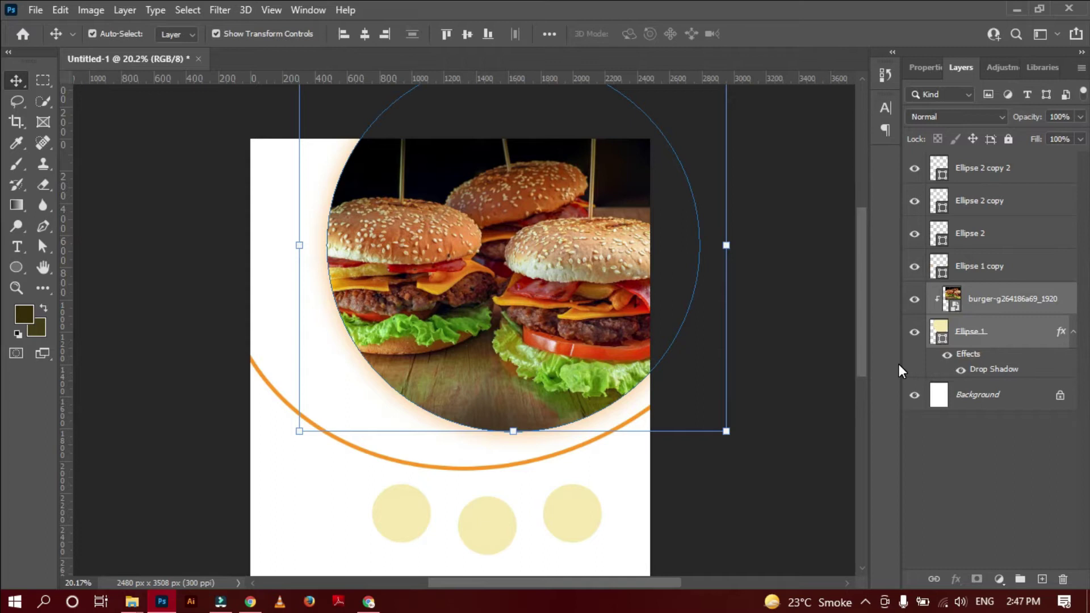
left_click_drag(551, 314, 554, 324)
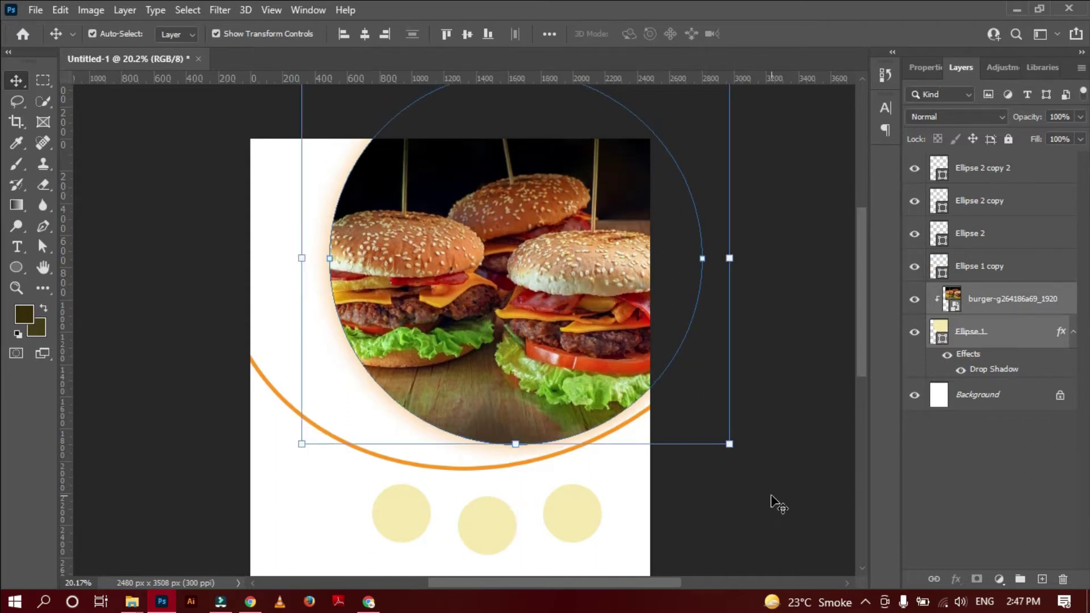
Rotate the ring, shrink it to about 87% and fit it beneath the burger circle.
left_click(371, 454)
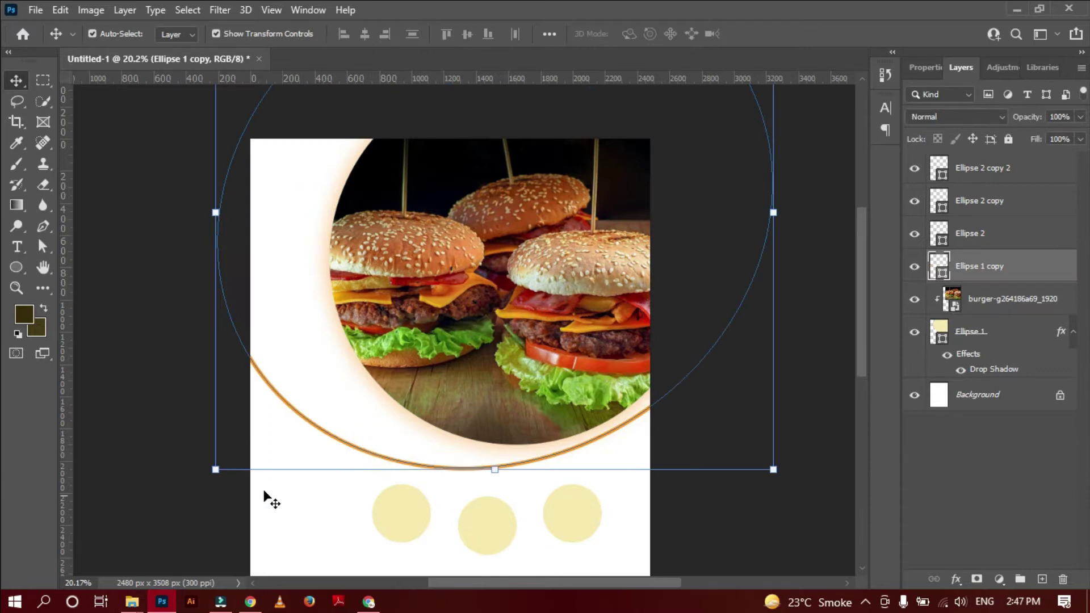
key("ctrl+t")
mouse_move(267, 516)
left_mouse_down()
mouse_move(757, 522)
mouse_move(756, 299)
left_mouse_up()
left_click_drag(514, 477, 491, 488)
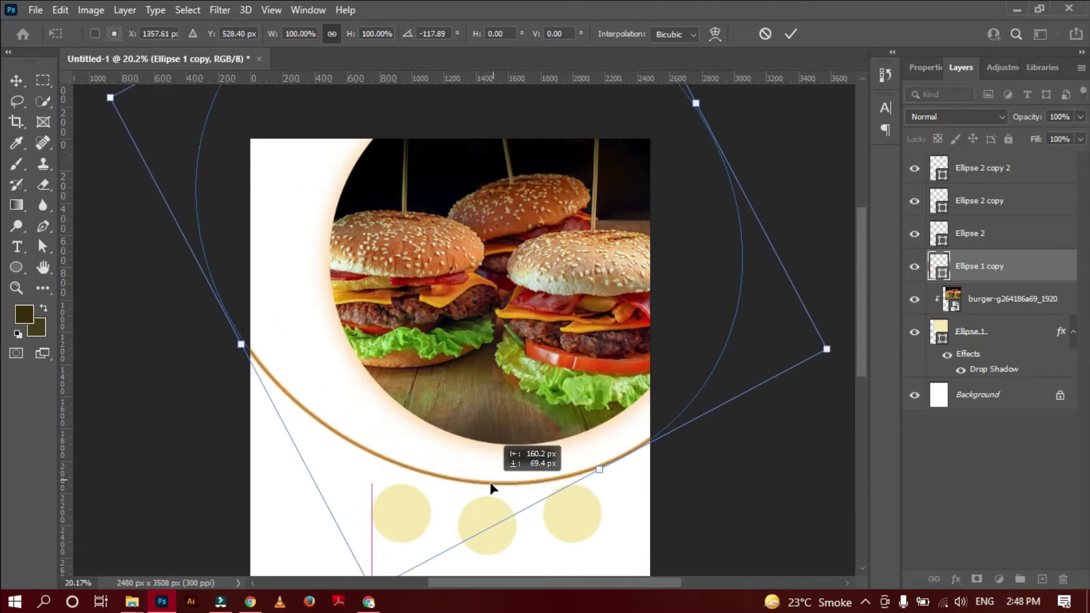
left_click_drag(826, 349, 751, 305)
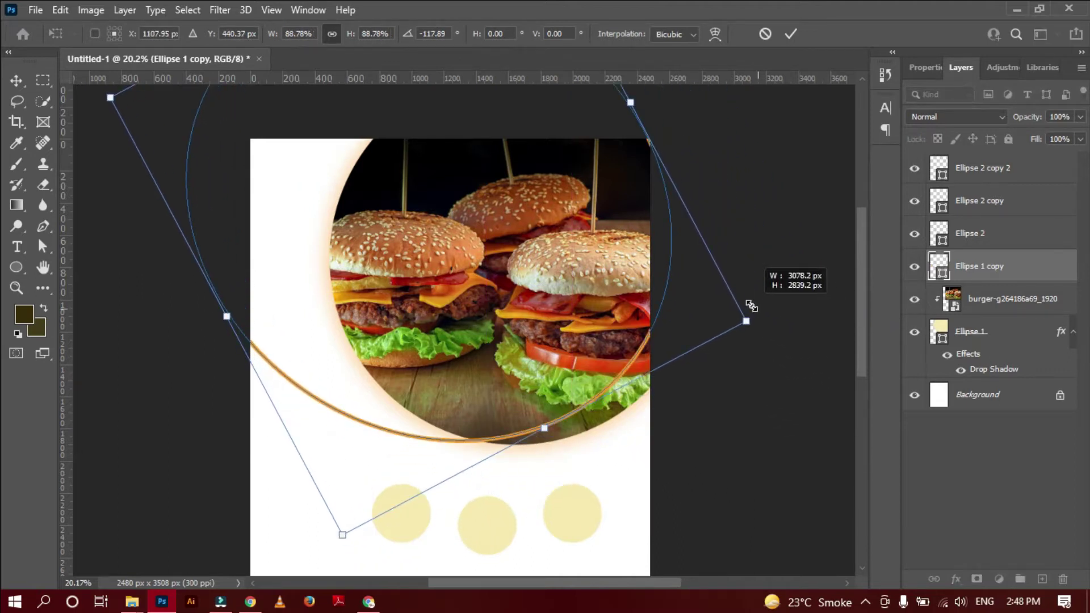
left_click_drag(622, 371, 638, 409)
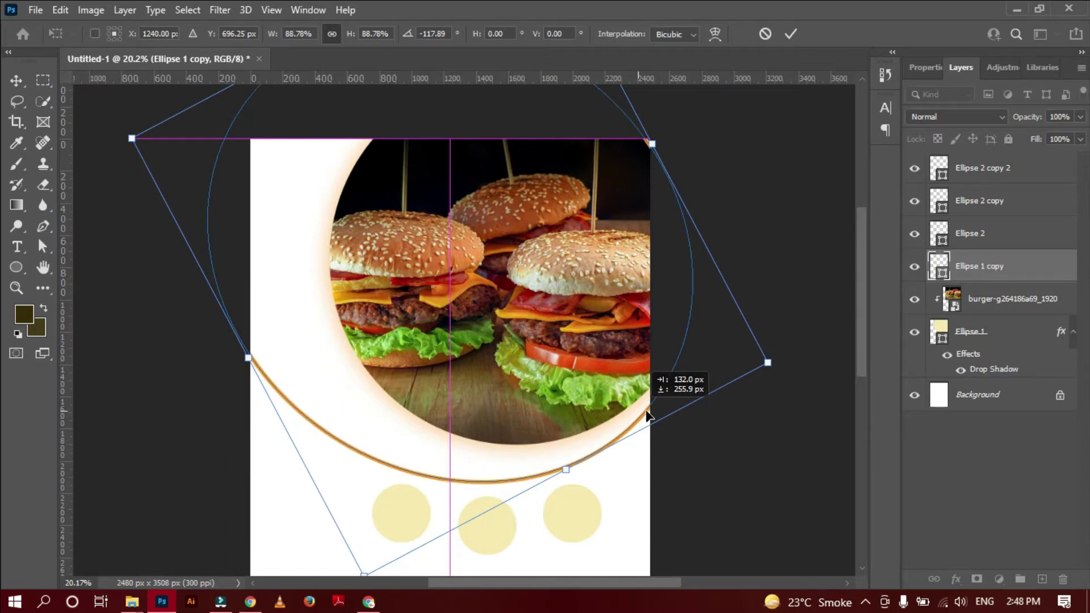
left_click_drag(767, 363, 759, 358)
mouse_move(613, 433)
left_mouse_down()
mouse_move(629, 439)
mouse_move(630, 424)
left_mouse_up()
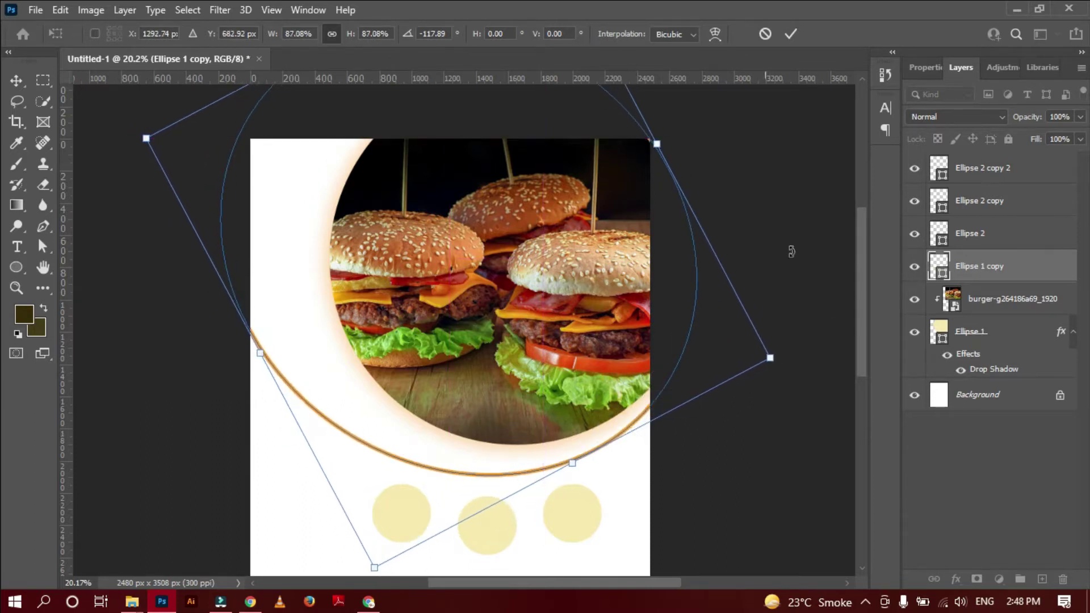
key("Return")
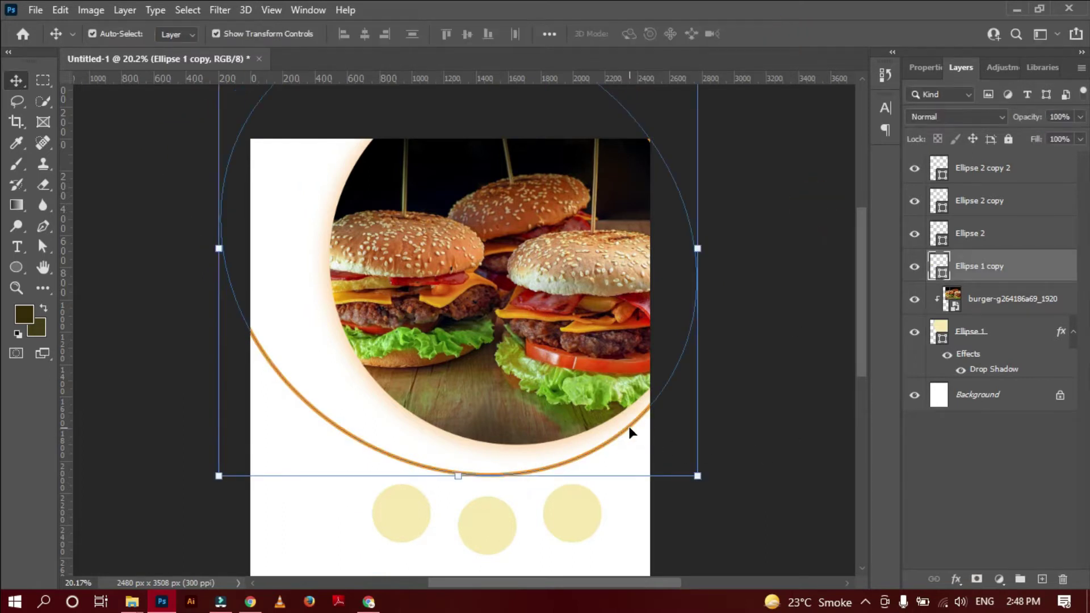
left_click(738, 370)
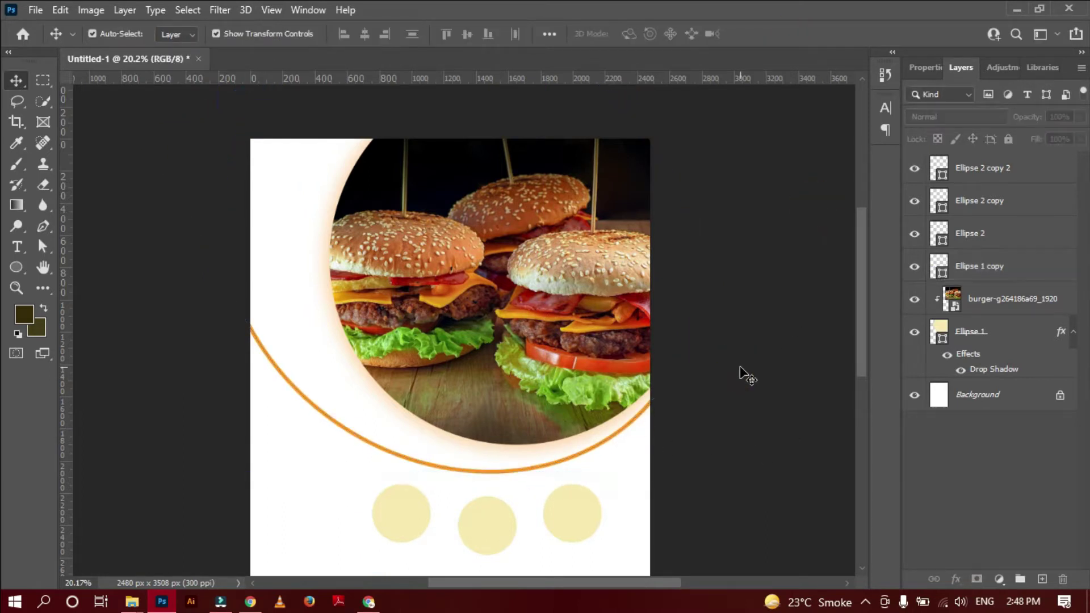
Draw a large circle over the left side and scale it to about 95%.
scroll(740, 370, "down", 2)
scroll(739, 370, "up", 1)
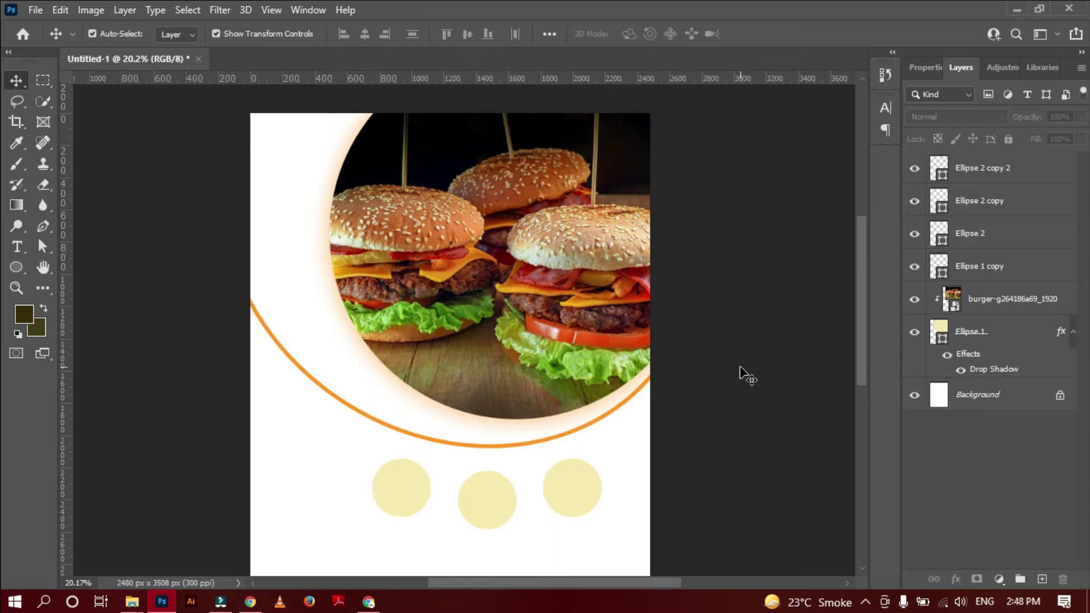
left_click(16, 267)
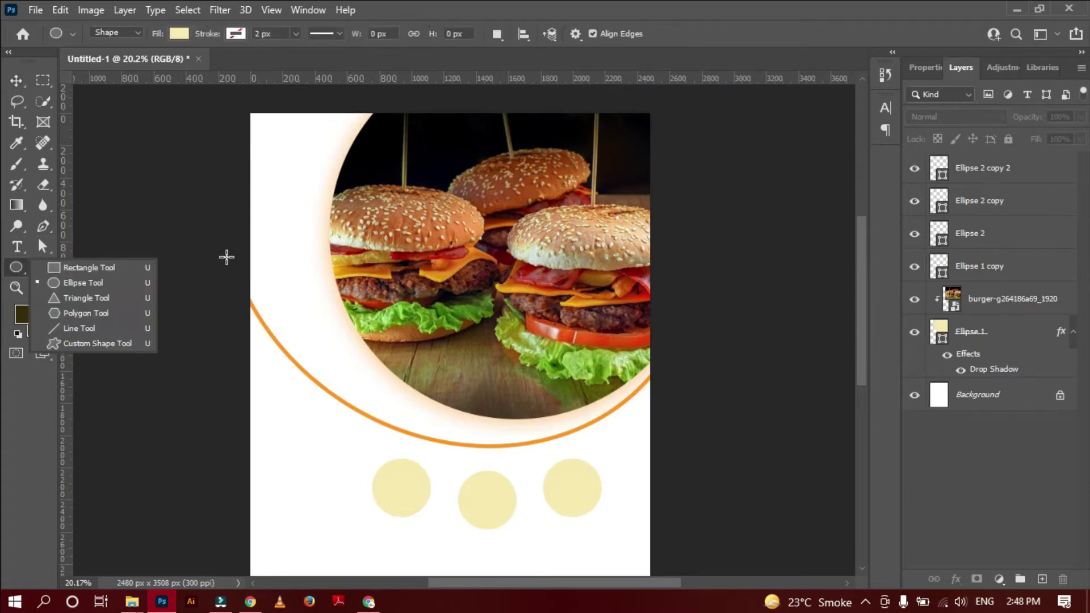
left_click(85, 278)
left_click_drag(239, 258, 496, 533)
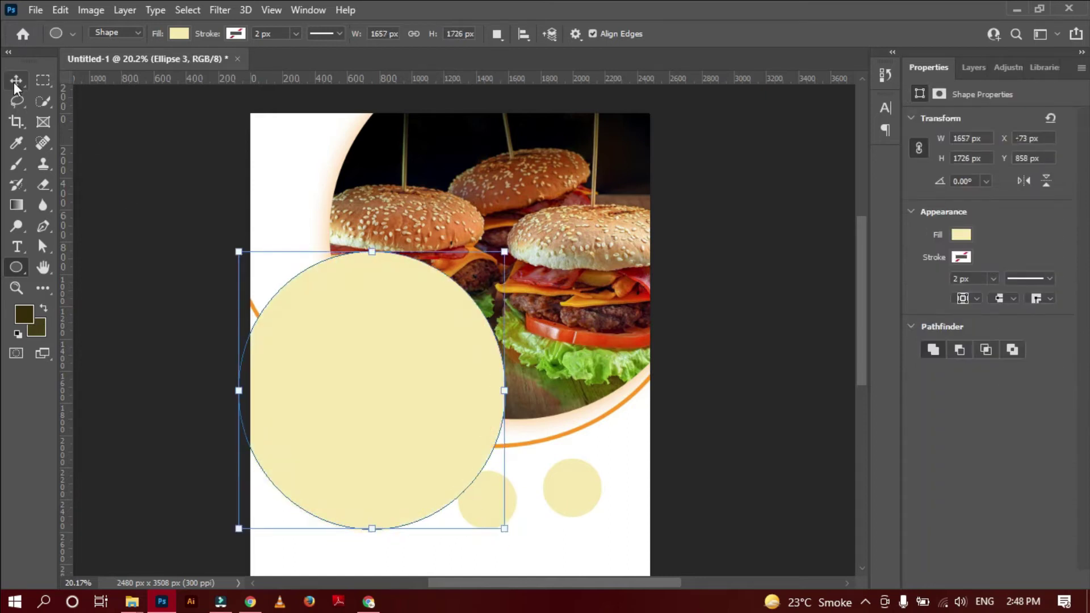
key("v")
mouse_move(394, 416)
left_mouse_down()
mouse_move(344, 386)
mouse_move(341, 365)
left_mouse_up()
key("ctrl+t")
left_click_drag(448, 485, 439, 473)
left_click_drag(383, 388, 398, 392)
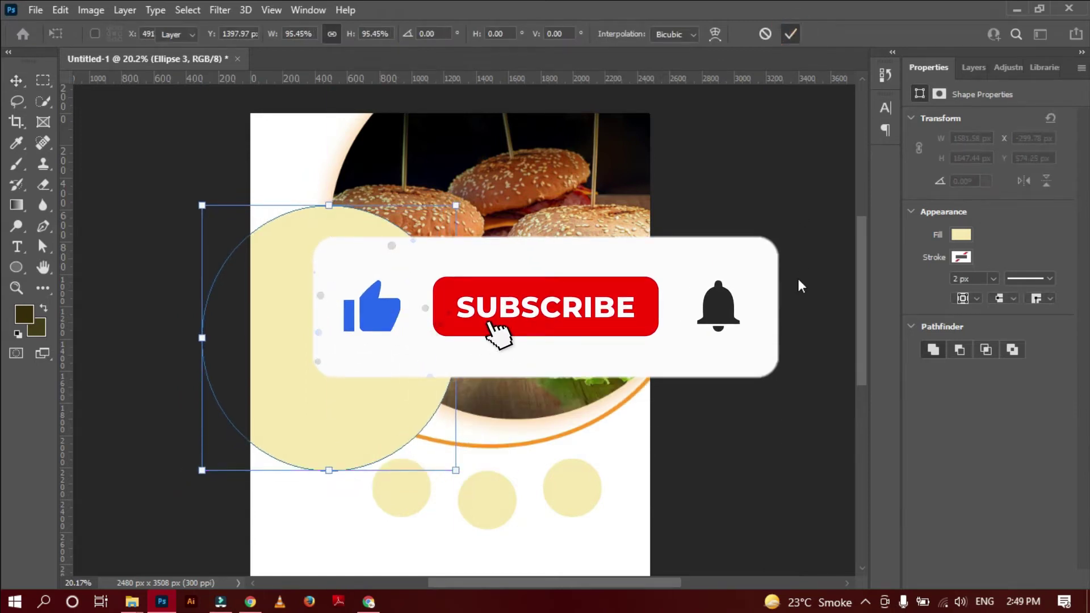
key("Return")
Fill the large circle orange and lower Ellipse 3's layer Fill for transparency.
left_click(16, 267)
left_click(179, 33)
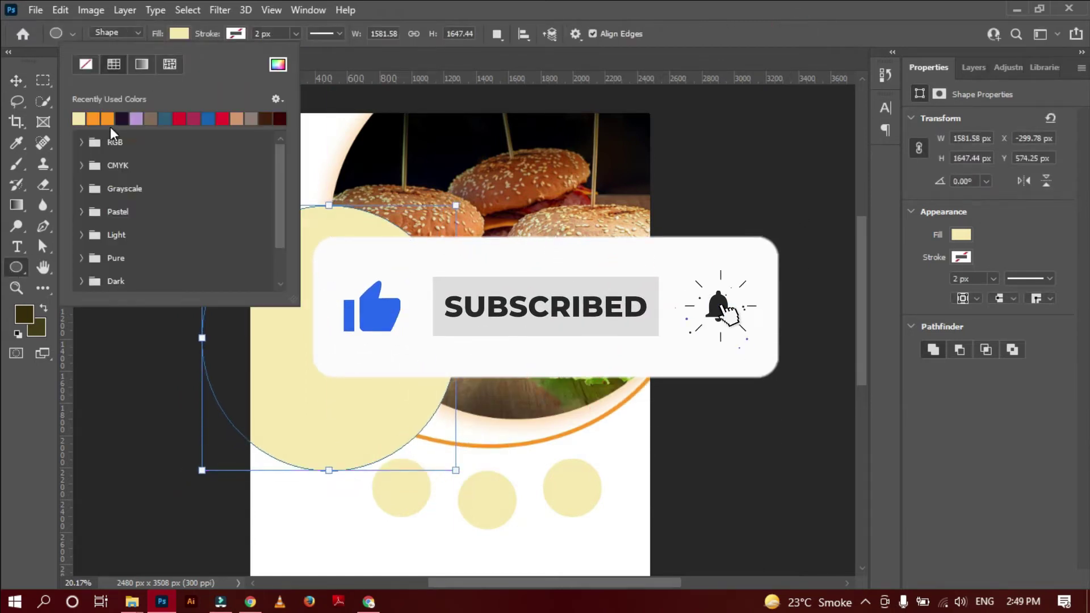
left_click(108, 118)
left_click(16, 80)
left_click(973, 67)
left_click(1080, 139)
left_click_drag(1031, 154, 1048, 159)
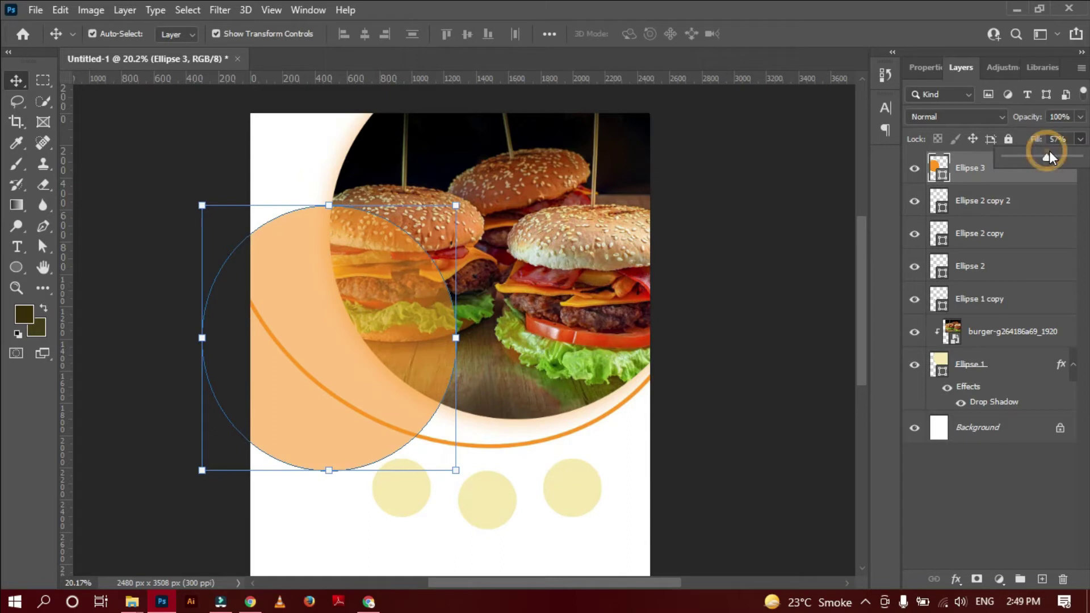
Select the three cream circles, shrink them to about 80% and shift them right.
left_click(773, 292)
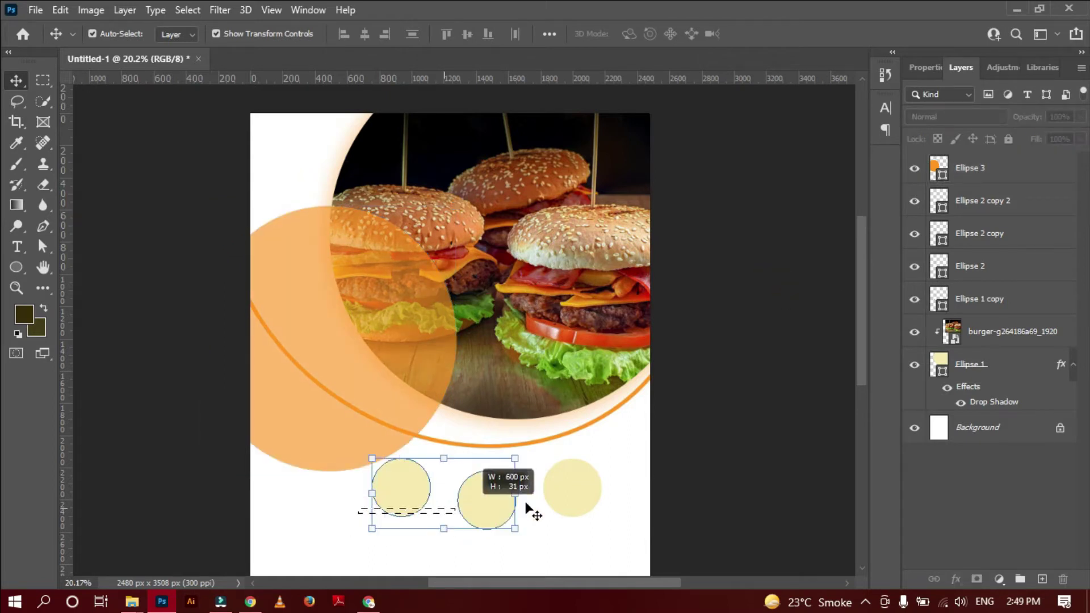
left_click_drag(362, 514, 638, 454)
left_click_drag(504, 500, 534, 498)
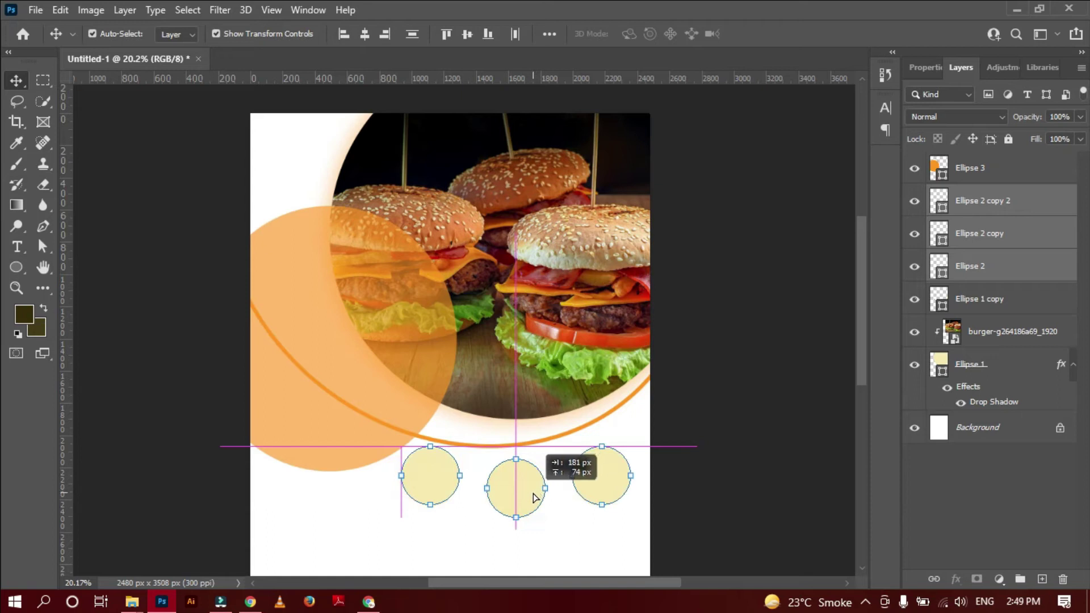
left_click_drag(631, 504, 584, 501)
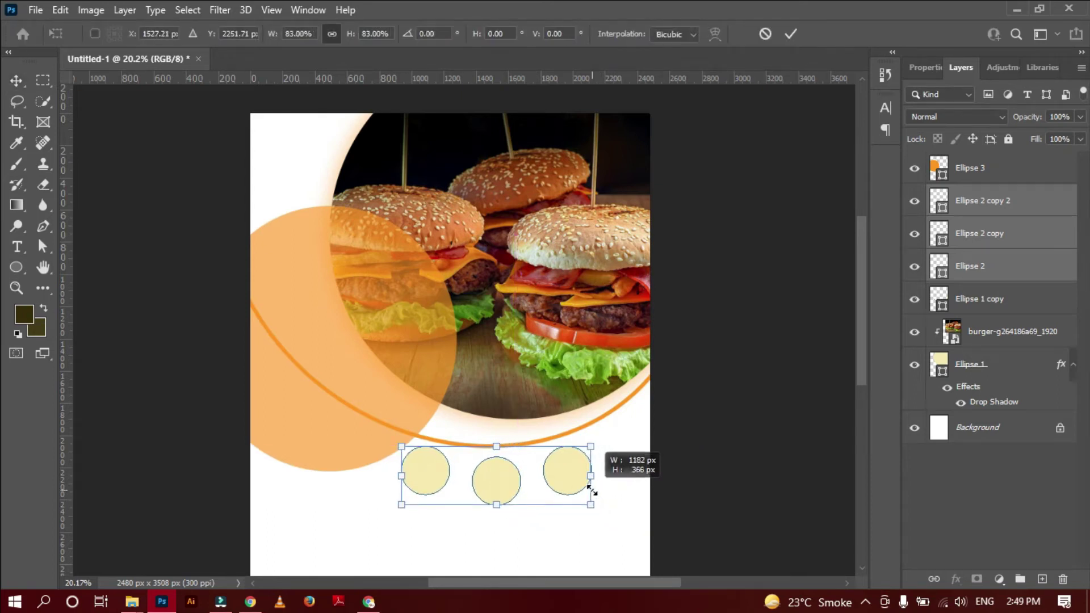
left_click_drag(512, 495, 522, 480)
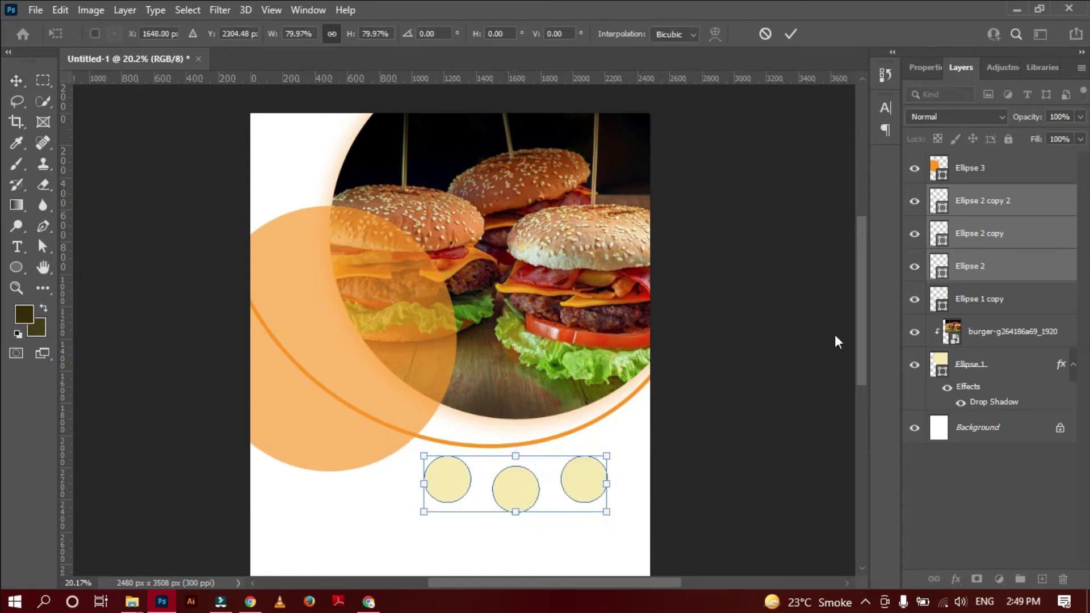
left_click(791, 36)
Stagger the circles, raising the right one and moving the middle and left ones right.
mouse_move(596, 482)
left_mouse_down()
mouse_move(603, 458)
mouse_move(610, 468)
left_mouse_up()
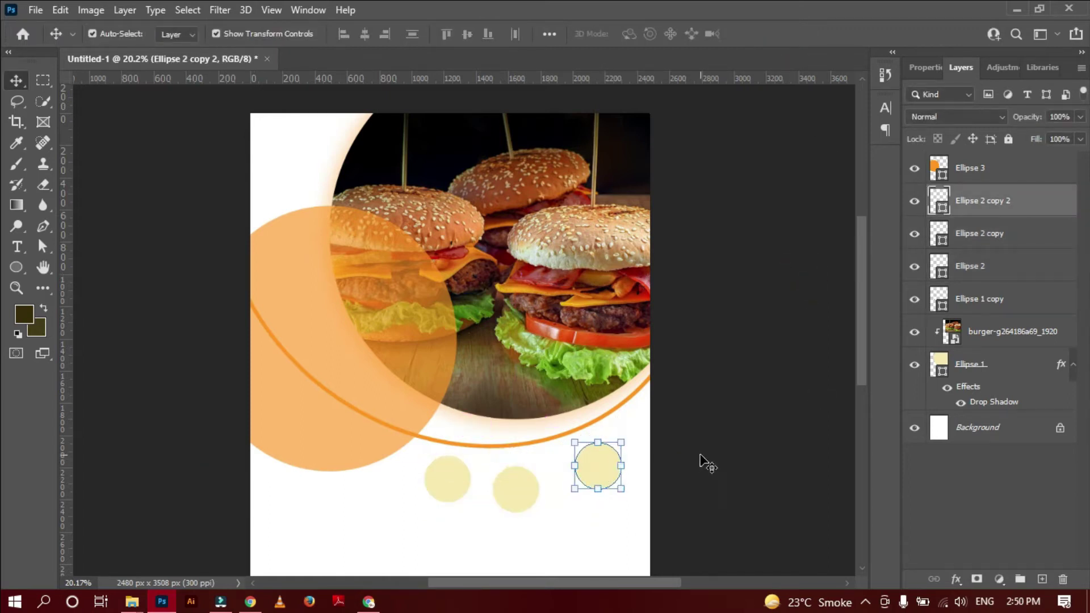
left_click_drag(517, 500, 542, 494)
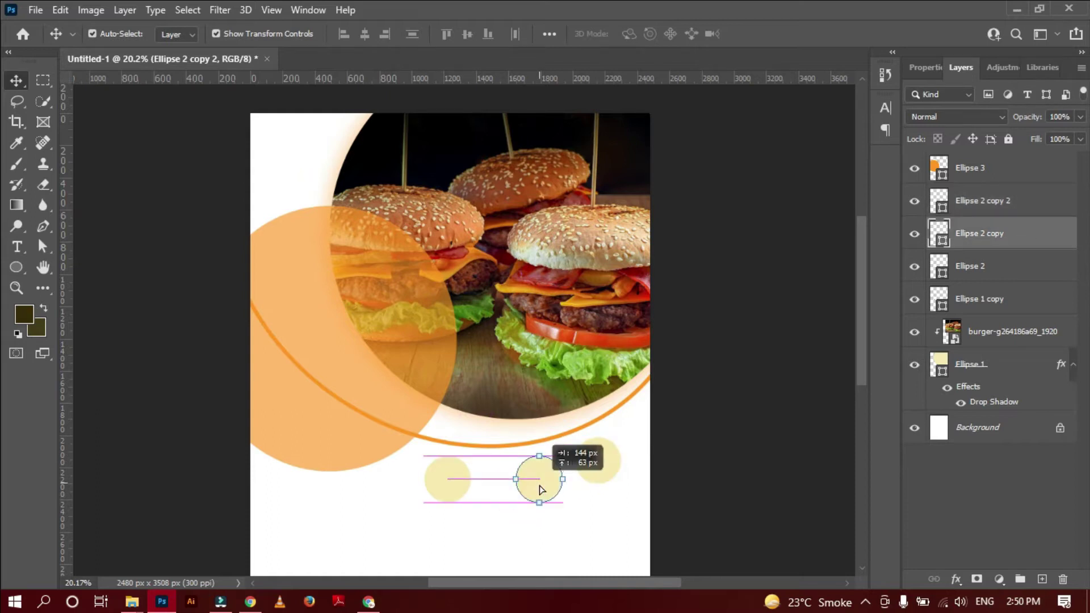
left_click(459, 483)
left_click_drag(459, 484, 484, 488)
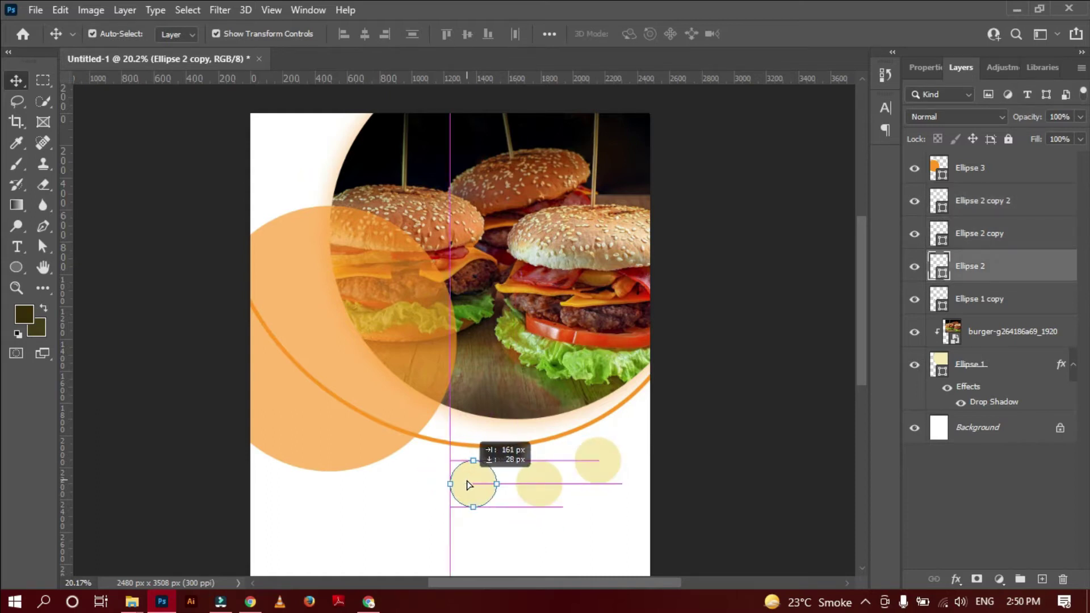
left_click(745, 466)
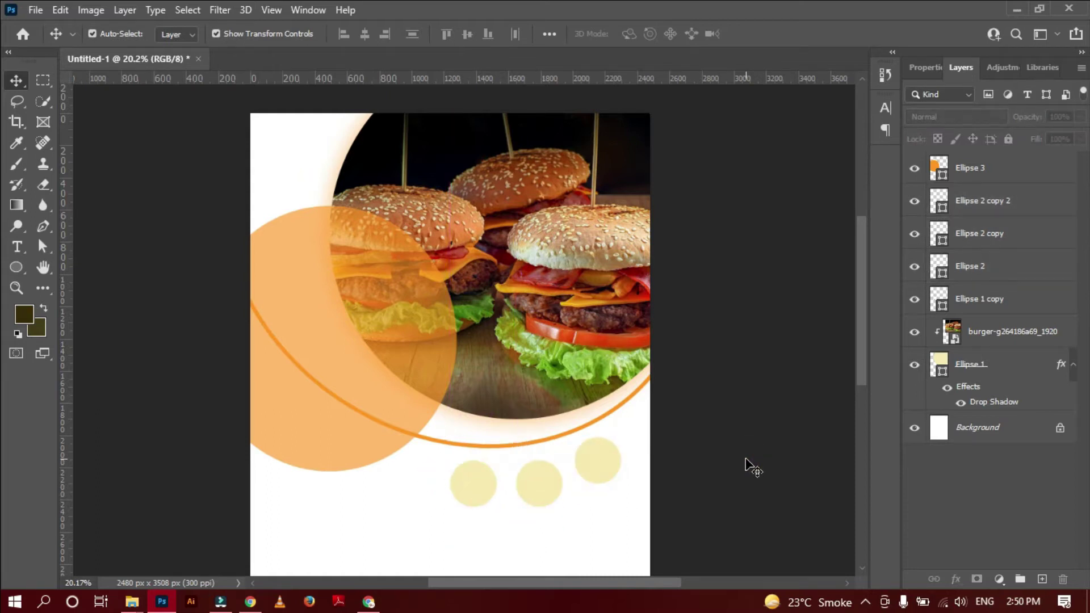
scroll(745, 466, "up", 1)
scroll(746, 465, "up", 1)
Draw an orange rectangle along the top of the page and convert it to a path.
key("u")
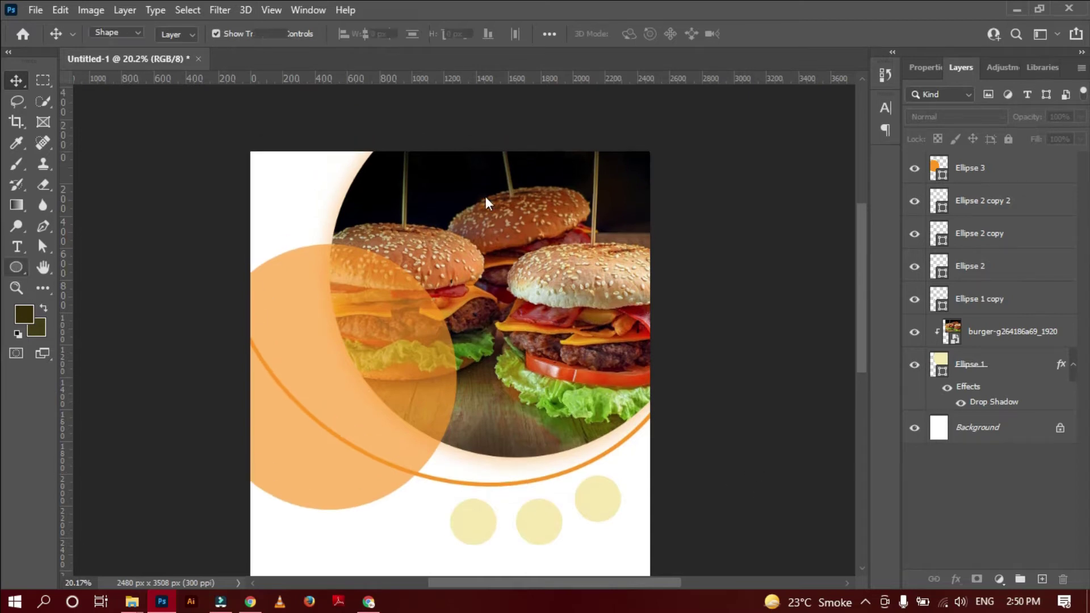
left_click_drag(545, 123, 622, 210)
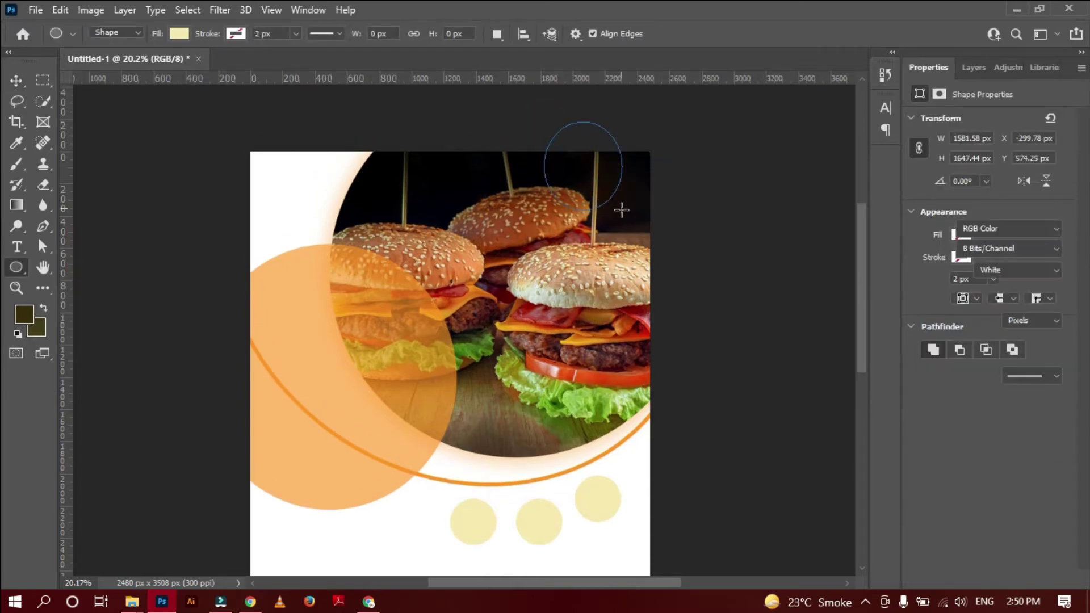
key("ctrl+z")
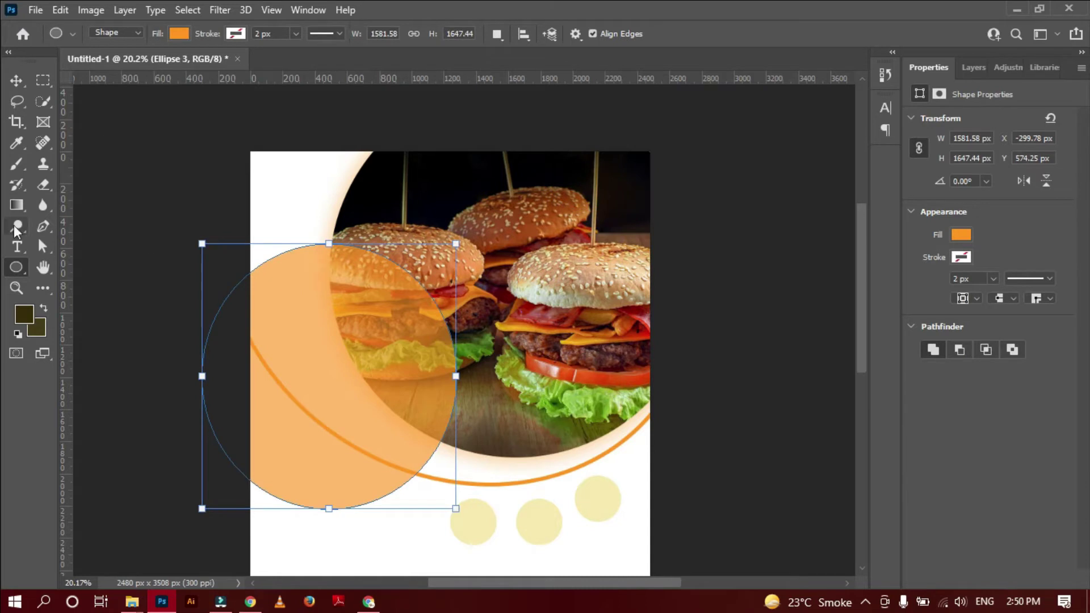
right_click(18, 271)
mouse_move(502, 127)
left_mouse_down()
mouse_move(617, 189)
mouse_move(659, 194)
left_mouse_up()
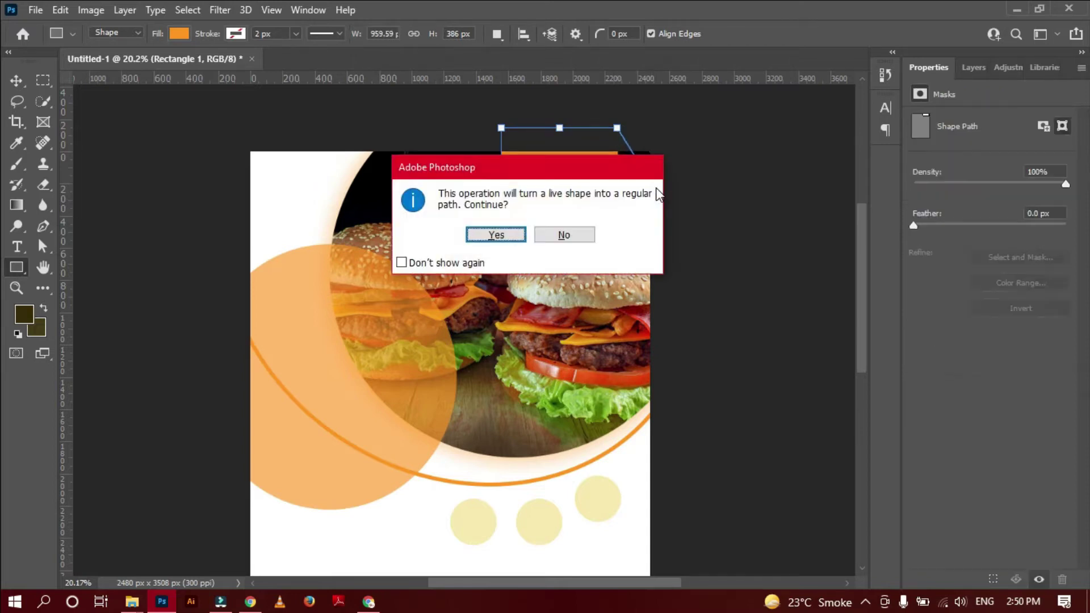
left_click(496, 234)
Skew the orange rectangle into a slanted parallelogram banner.
left_click(506, 189)
key("v")
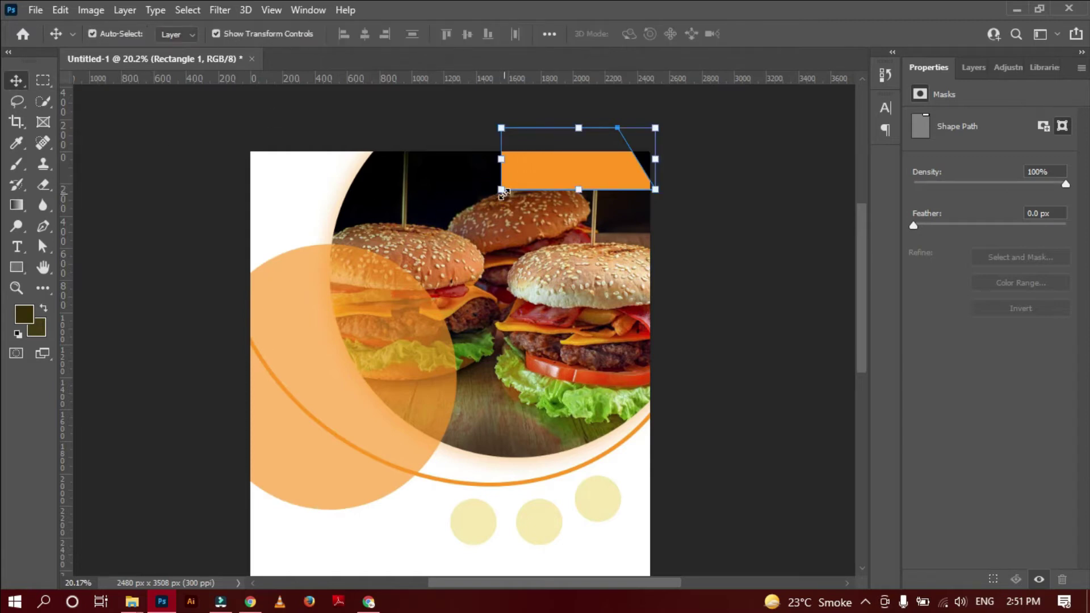
left_click_drag(500, 190, 536, 192)
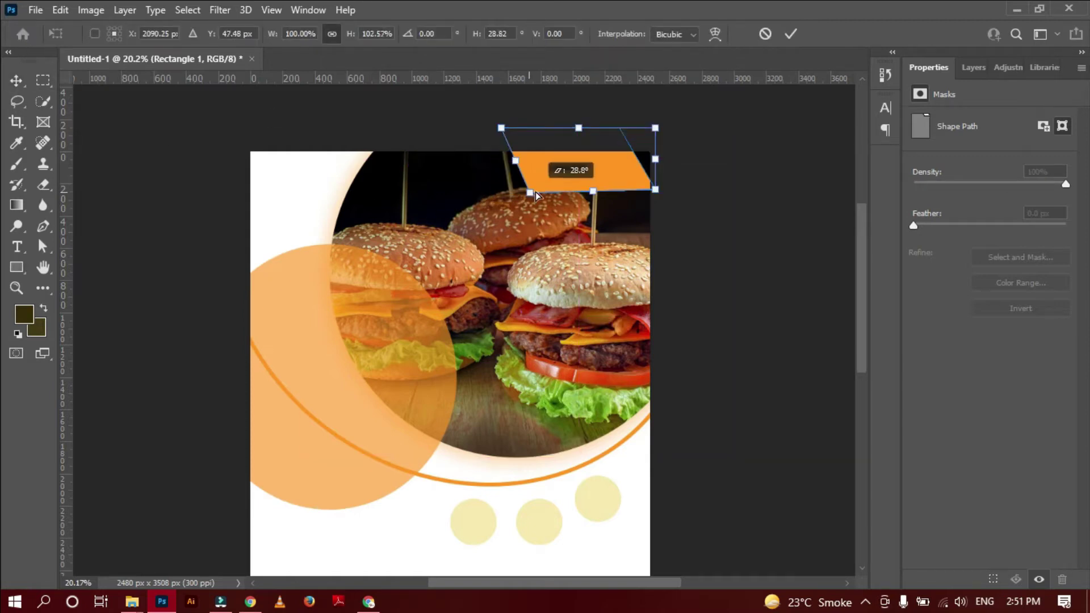
left_click(790, 34)
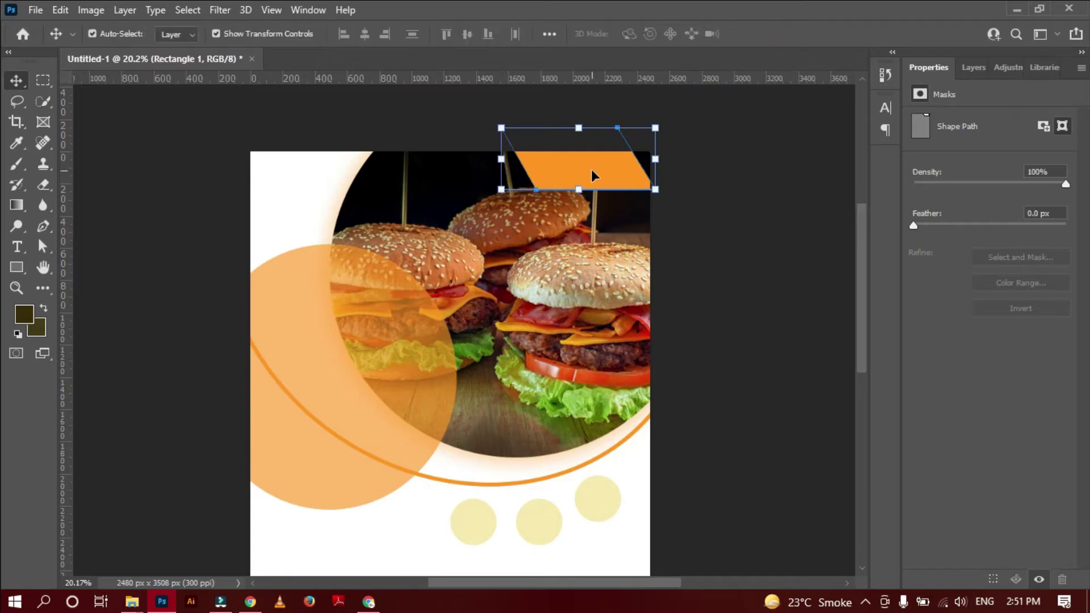
left_click_drag(591, 169, 563, 172)
left_click(768, 189)
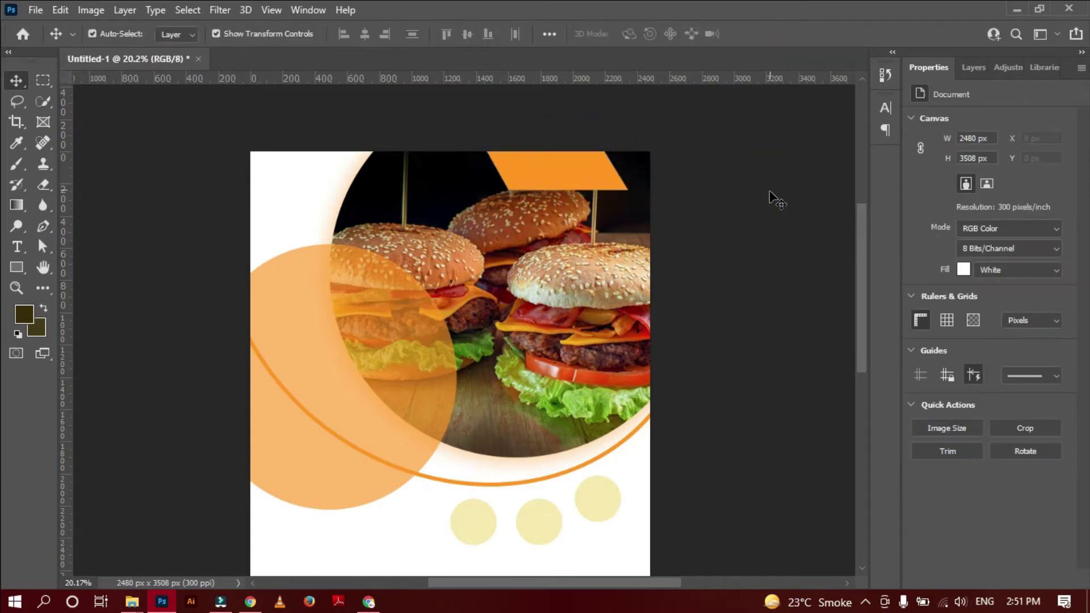
Place a burger image from the design folder and shrink it into a small top-left logo.
left_click(132, 604)
left_click(315, 548)
left_click_drag(856, 187, 340, 427)
mouse_move(650, 572)
left_mouse_down()
mouse_move(312, 208)
mouse_move(277, 186)
left_mouse_up()
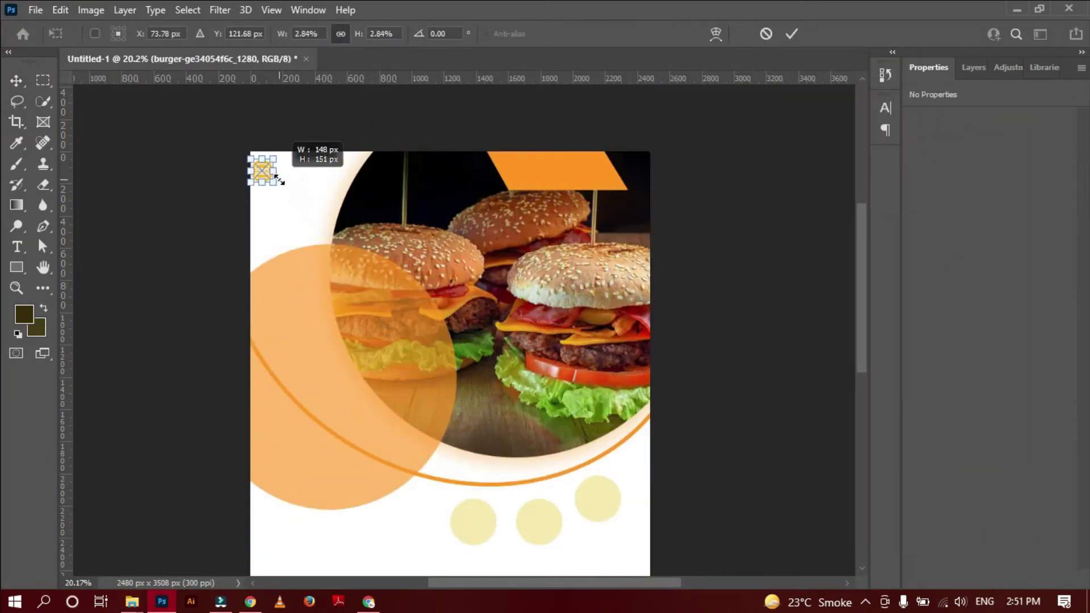
left_click(567, 180)
Tint the banner pale yellow and move the burger logo onto it.
left_click(16, 267)
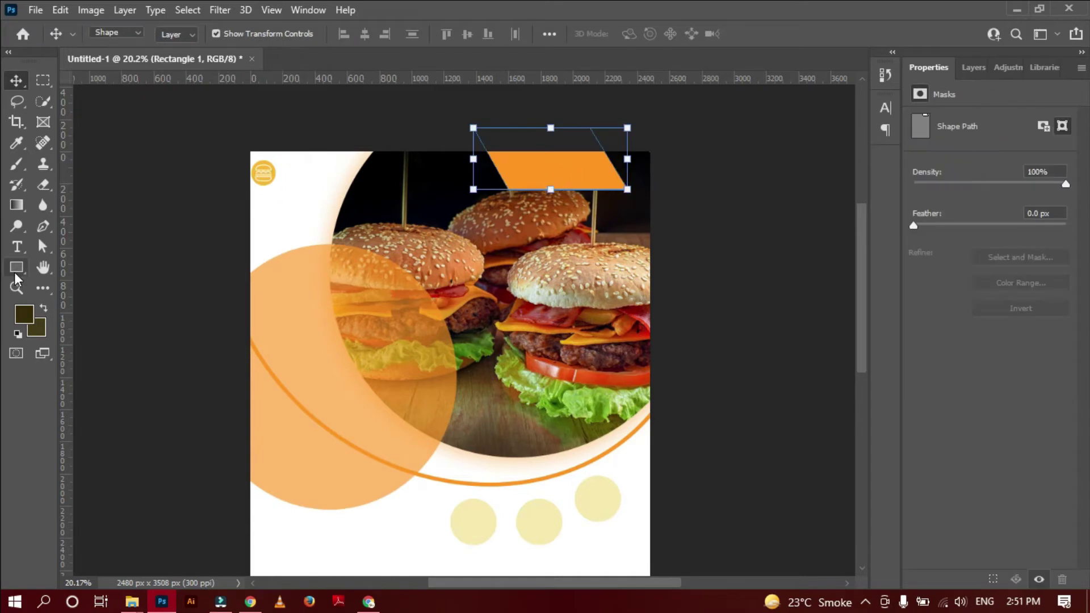
left_click(179, 33)
left_click(95, 118)
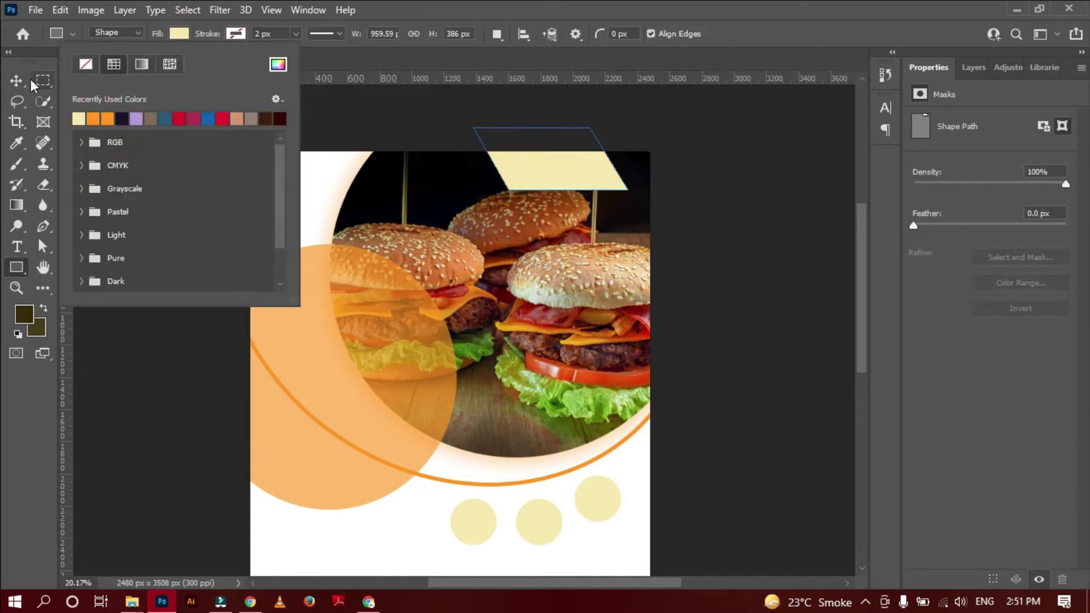
left_click(17, 81)
left_click_drag(267, 178, 532, 171)
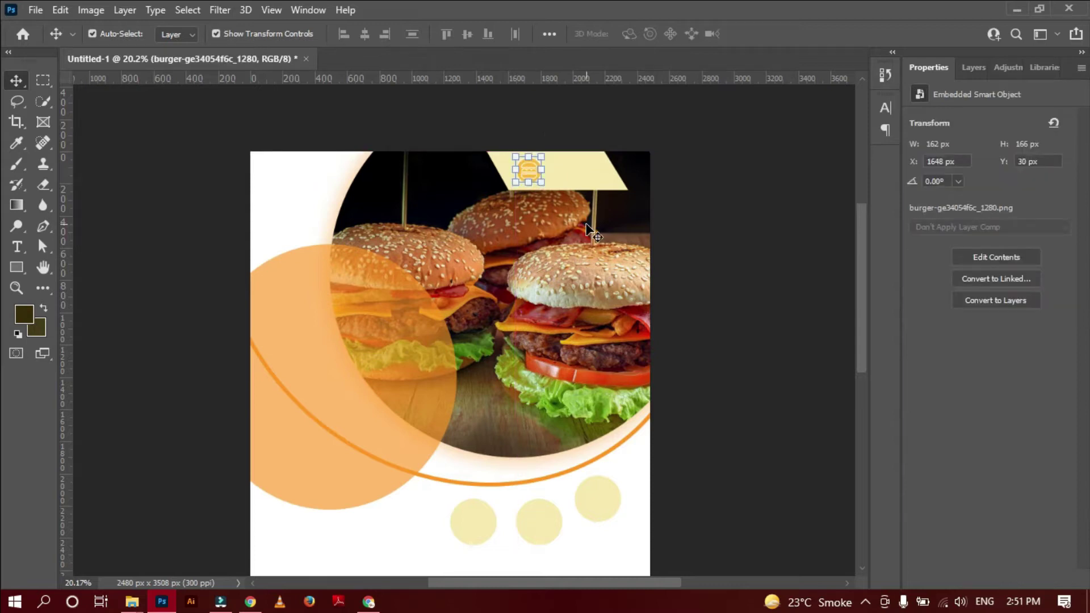
key("ctrl+t")
left_click(791, 32)
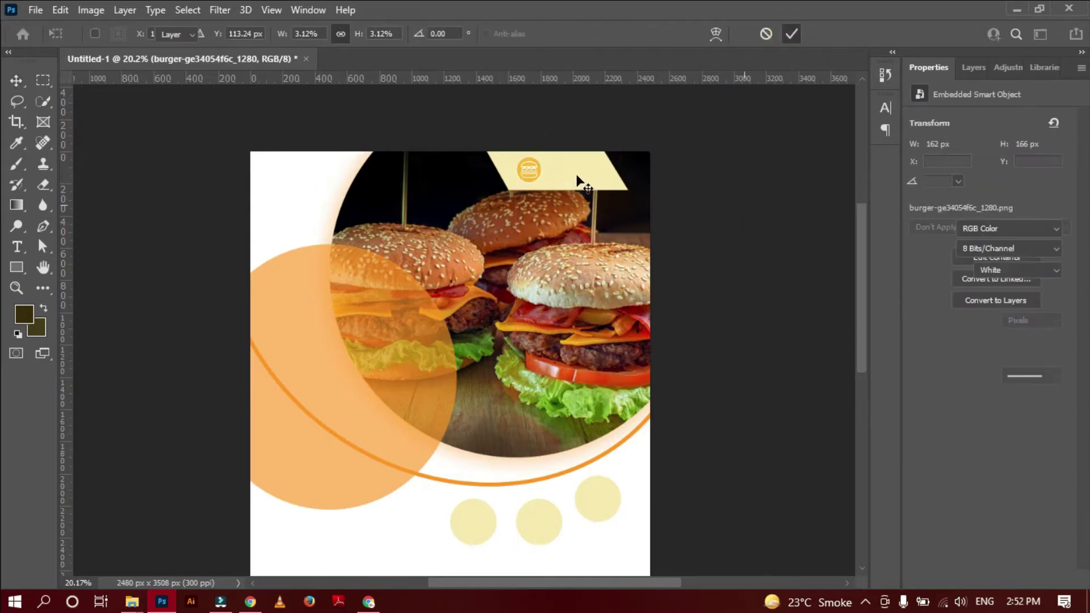
left_click(579, 178)
Change the banner's fill colour to white.
left_click(971, 67)
double_click(934, 208)
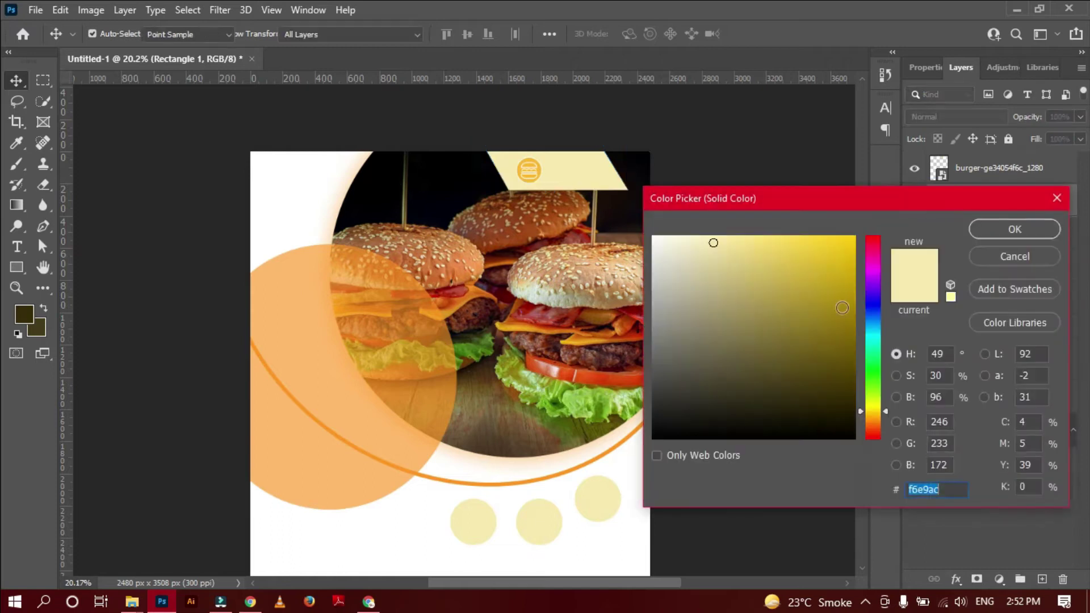
left_click(420, 536)
key("Return")
key("v")
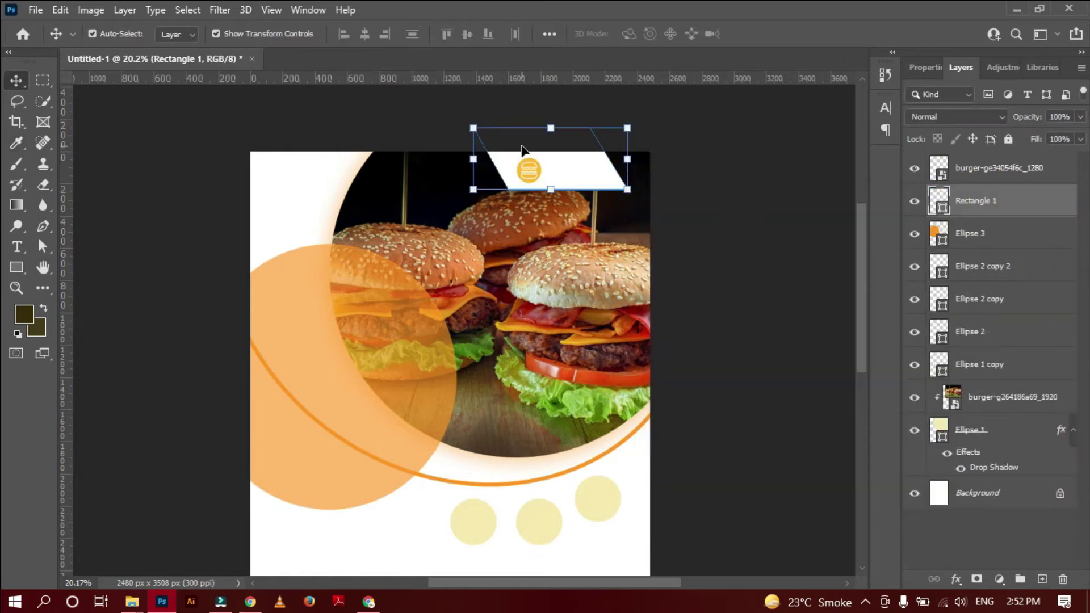
Resize and nudge the burger logo into place on the white banner.
scroll(537, 173, "up", 1)
scroll(537, 174, "up", 4)
left_click(531, 193)
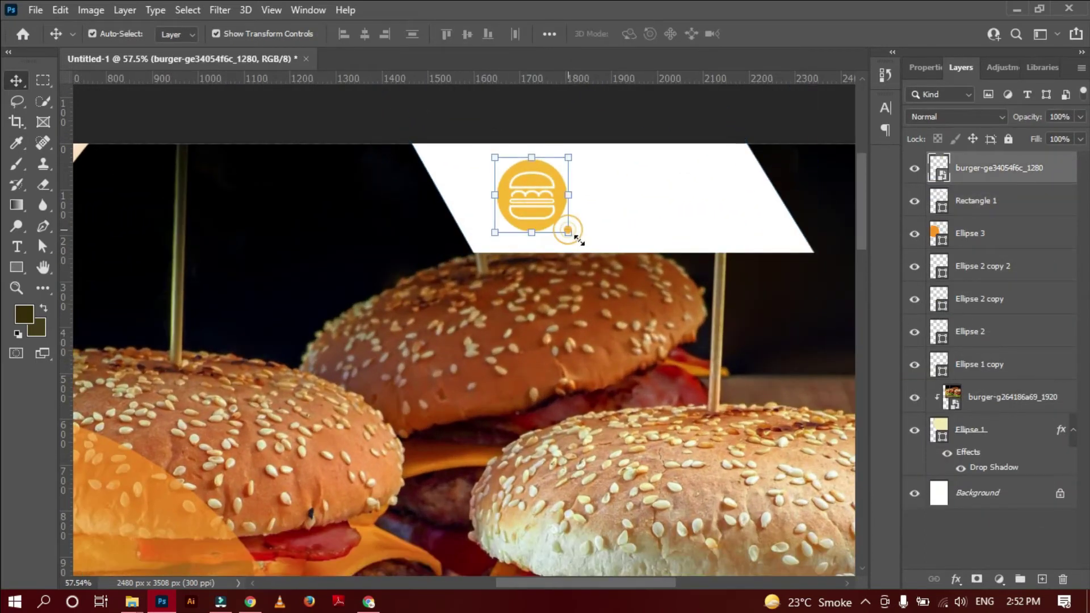
left_click_drag(568, 232, 583, 247)
left_click_drag(559, 196, 571, 189)
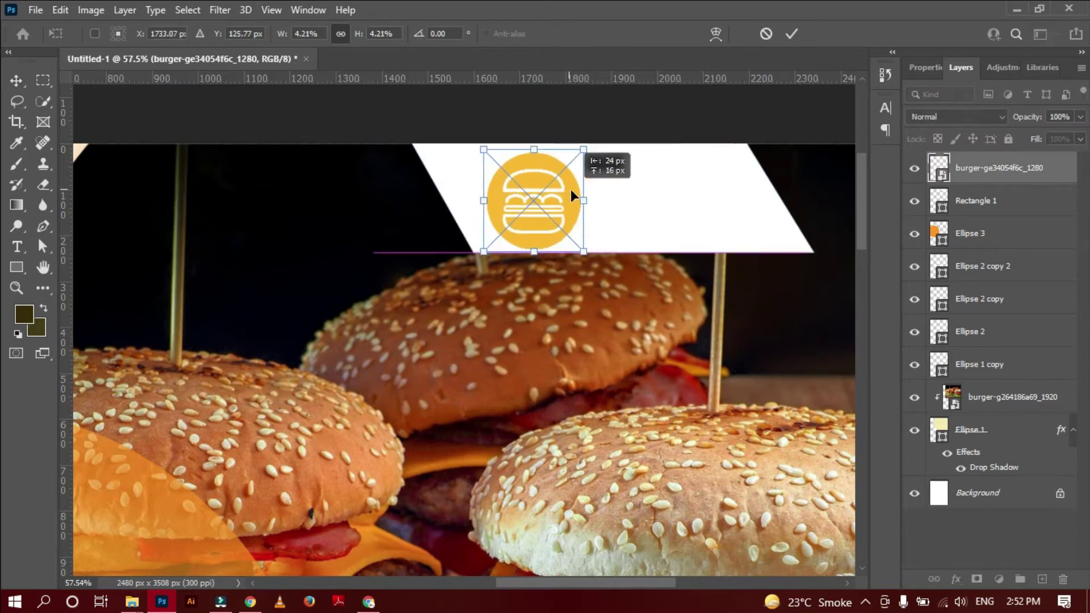
left_click_drag(584, 252, 564, 236)
left_click_drag(553, 196, 561, 189)
left_click(792, 34)
Start an empty text layer beside the logo.
left_click(16, 247)
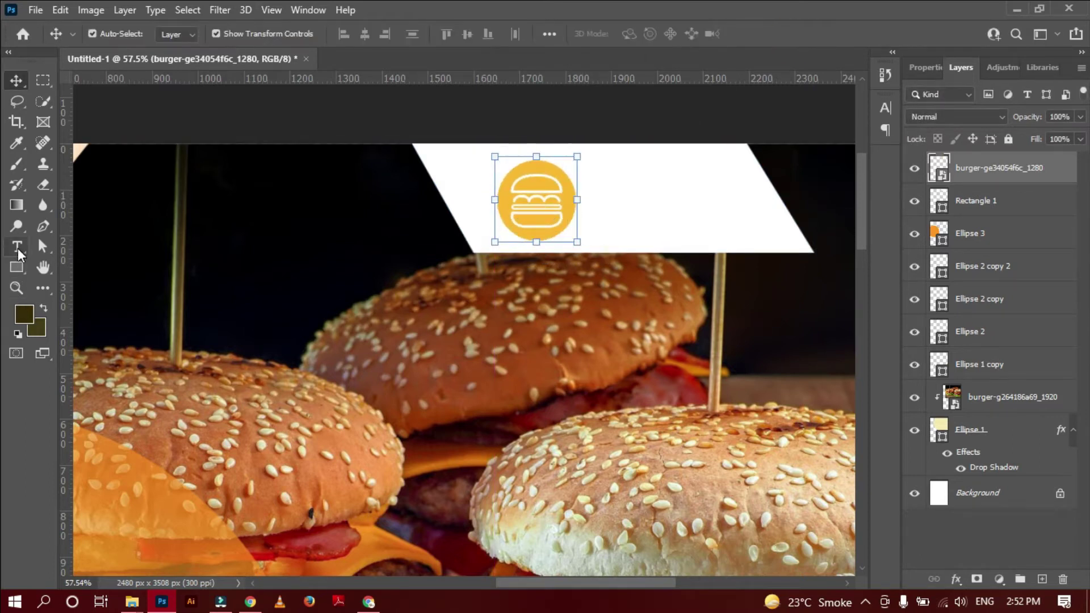
left_click(601, 192)
key("BackSpace")
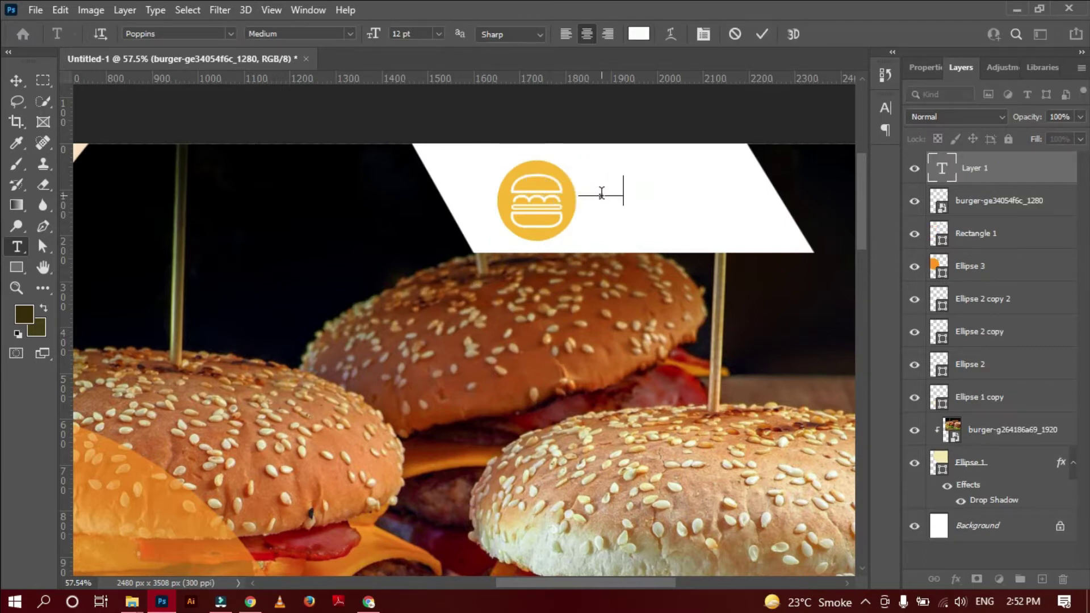
Set the BURGUR text colour to black.
left_click(17, 80)
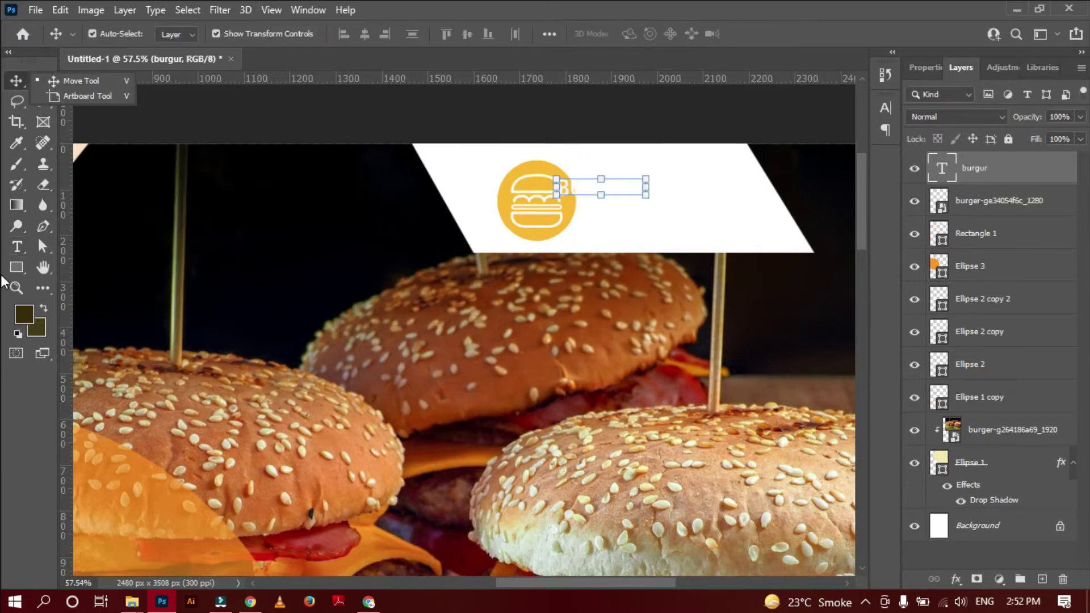
double_click(940, 168)
left_click(886, 108)
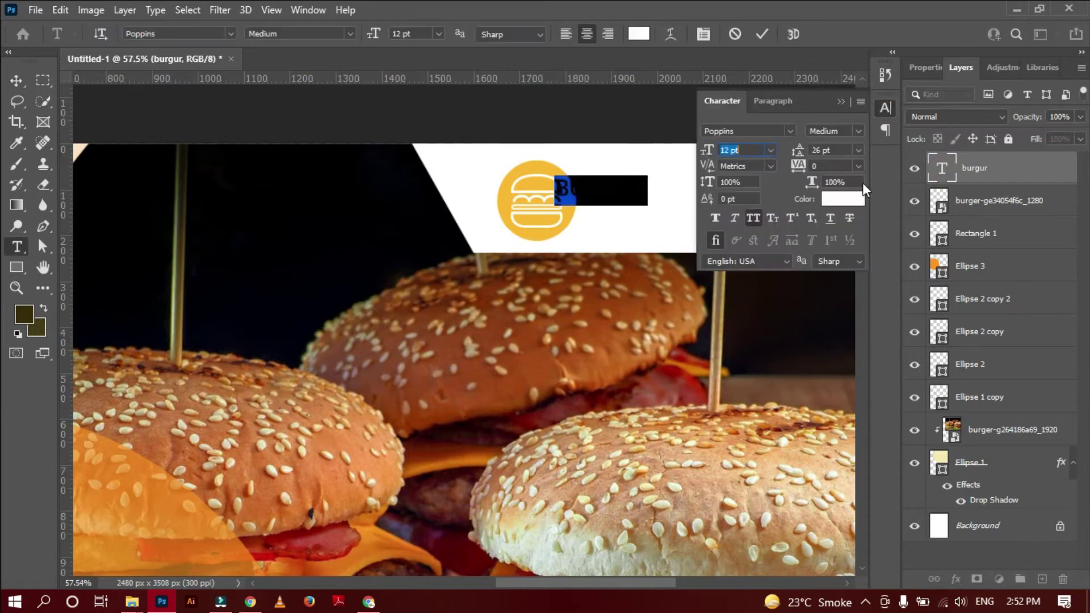
left_click(851, 197)
left_click(524, 364)
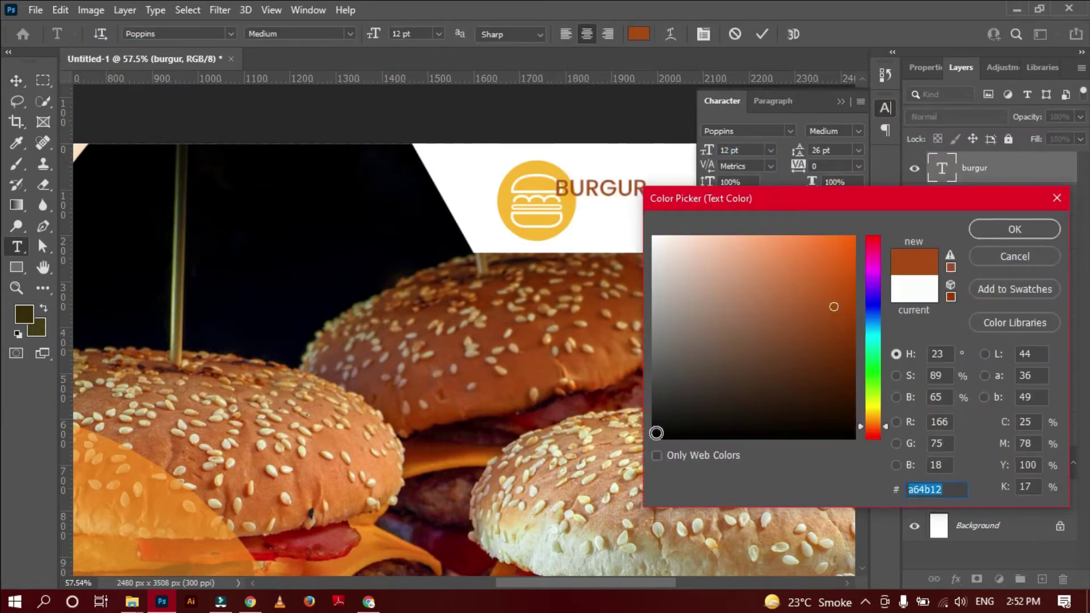
left_click(652, 438)
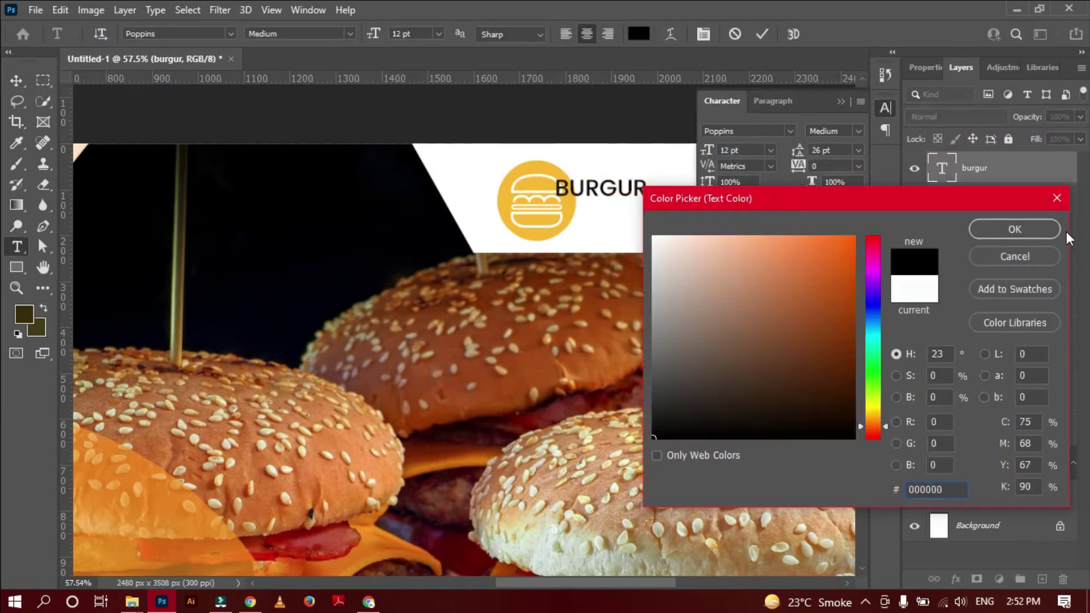
left_click(1014, 230)
left_click(761, 34)
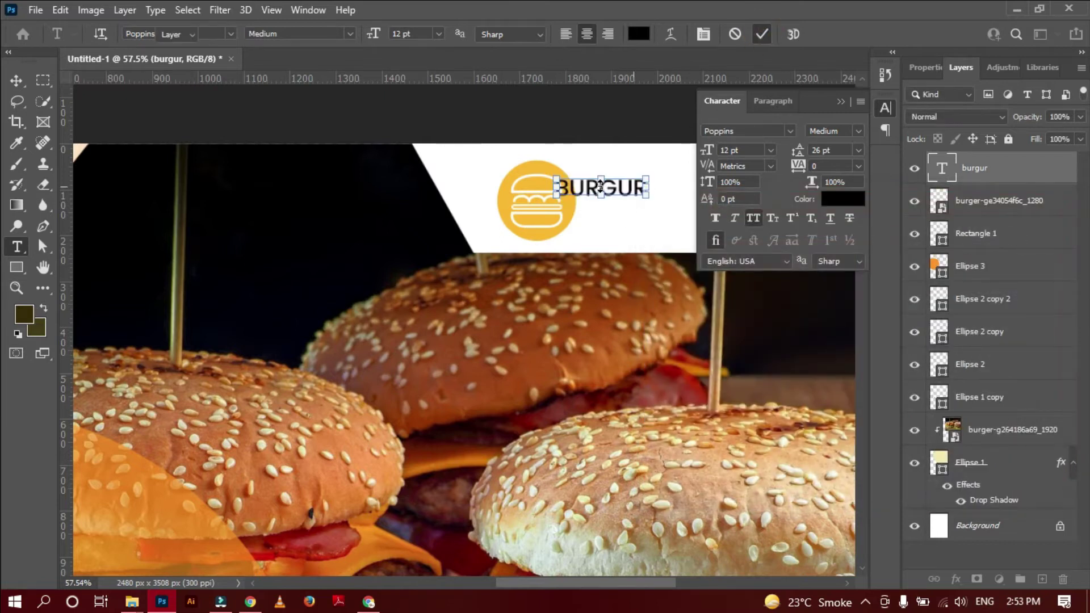
Move BURGUR right beside the logo and give it the Black font style.
key("ctrl+t")
left_click_drag(614, 187, 642, 188)
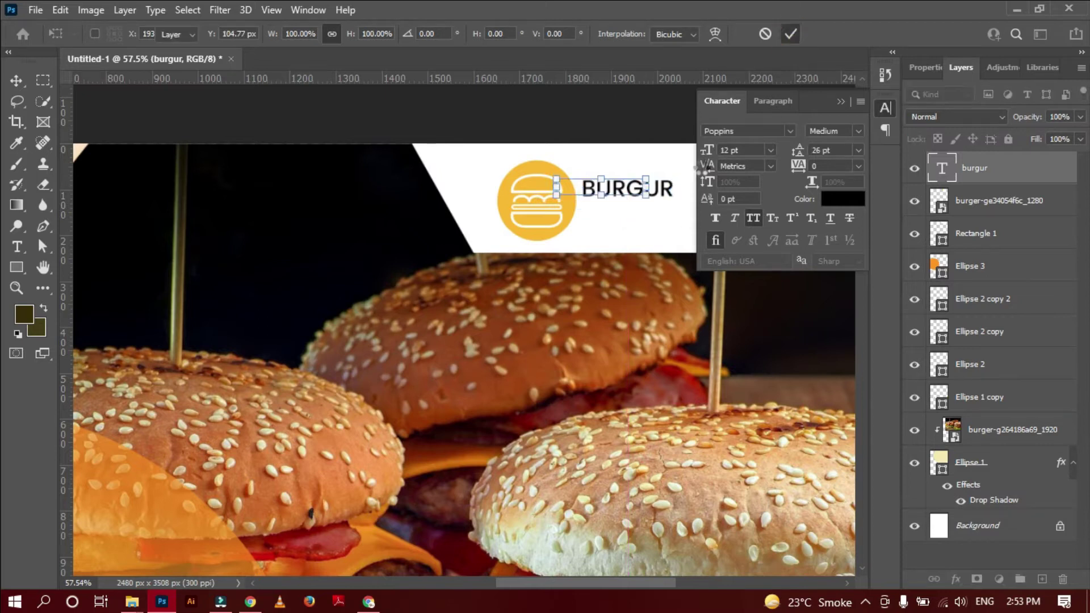
key("Return")
left_click(857, 131)
left_click(854, 352)
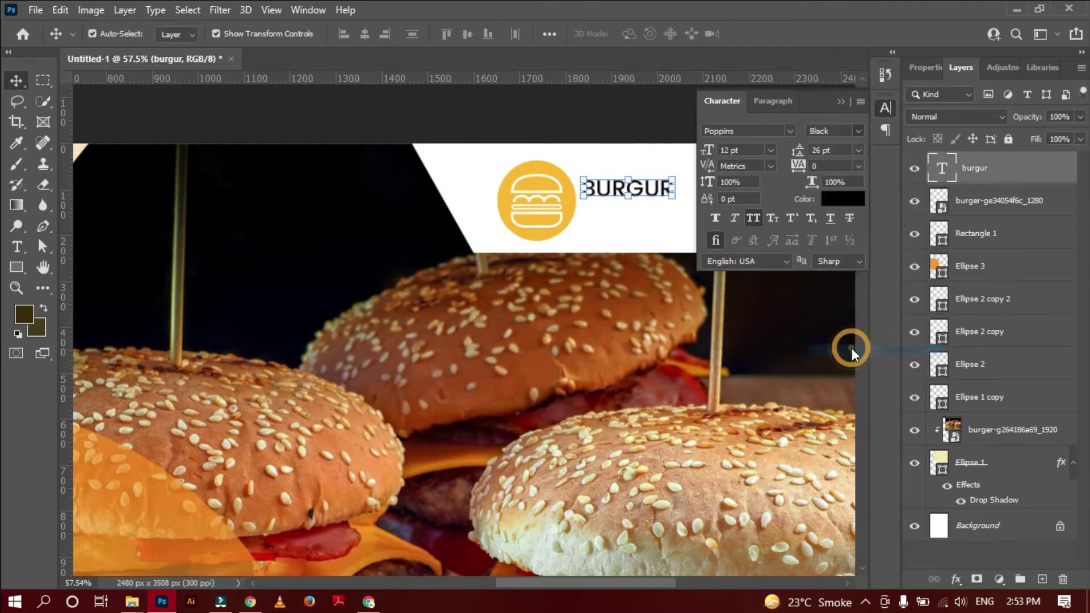
Start a new text line below BURGUR.
left_click(610, 235)
left_click(418, 341)
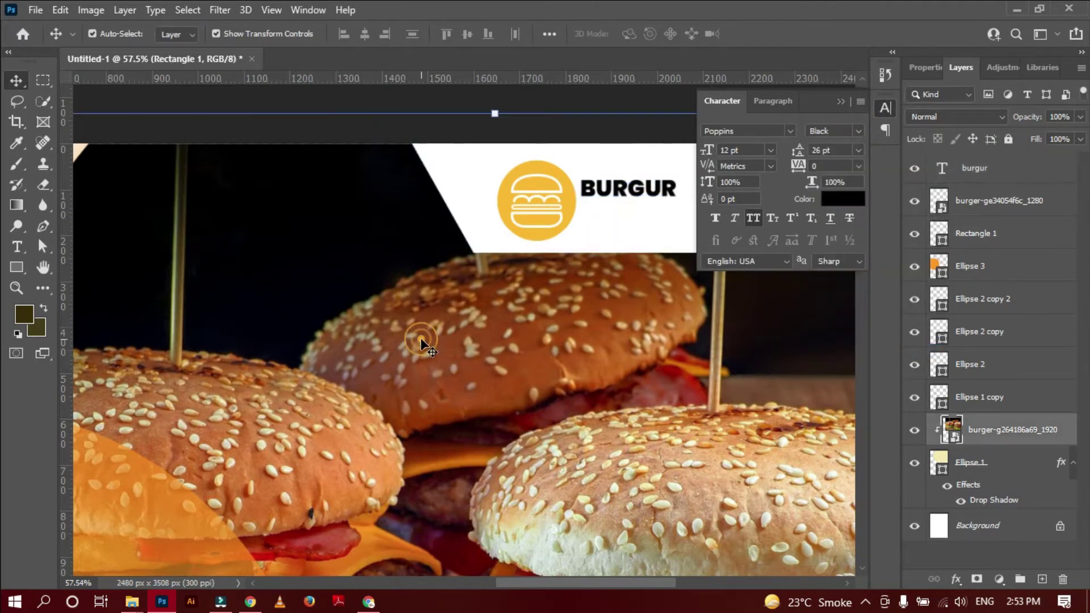
left_click(17, 247)
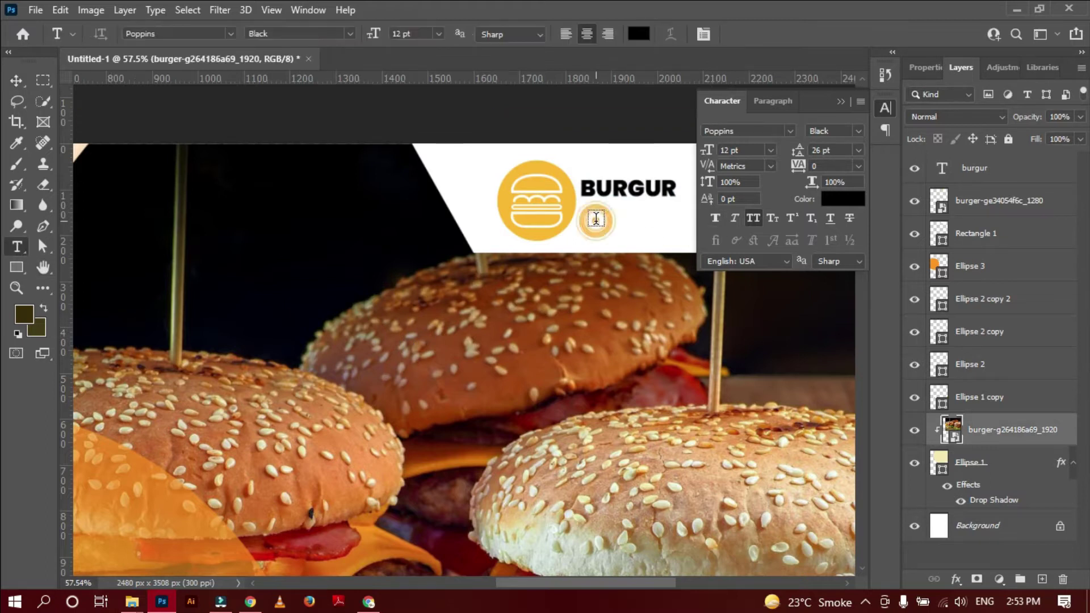
left_click(596, 221)
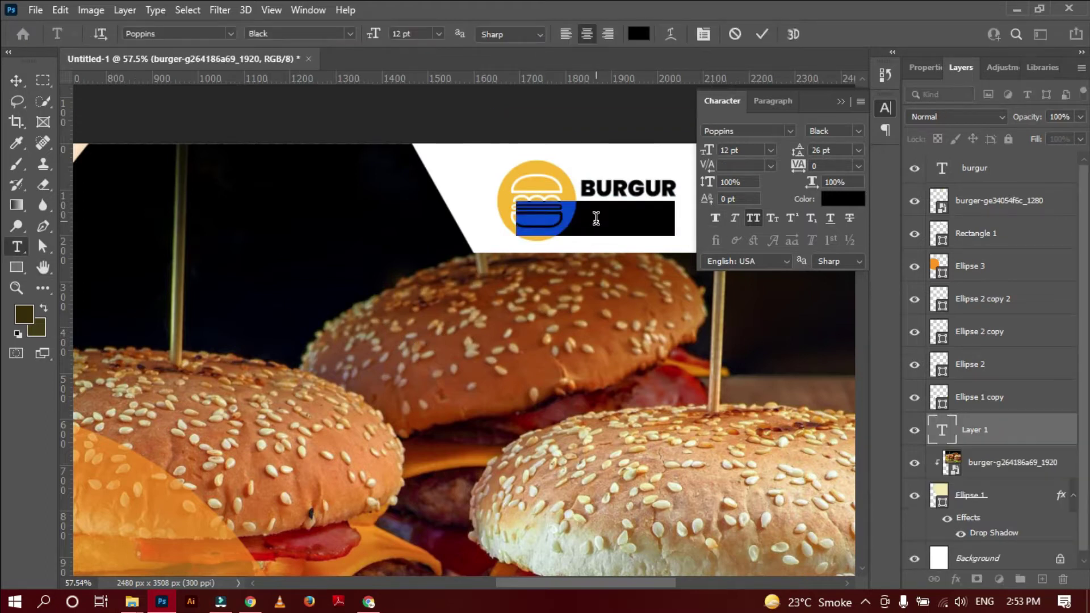
Stack the FURM layer under burgur and place the text beneath BURGUR.
left_click(758, 33)
left_click(16, 86)
left_click_drag(980, 435, 972, 185)
left_click_drag(607, 216, 624, 211)
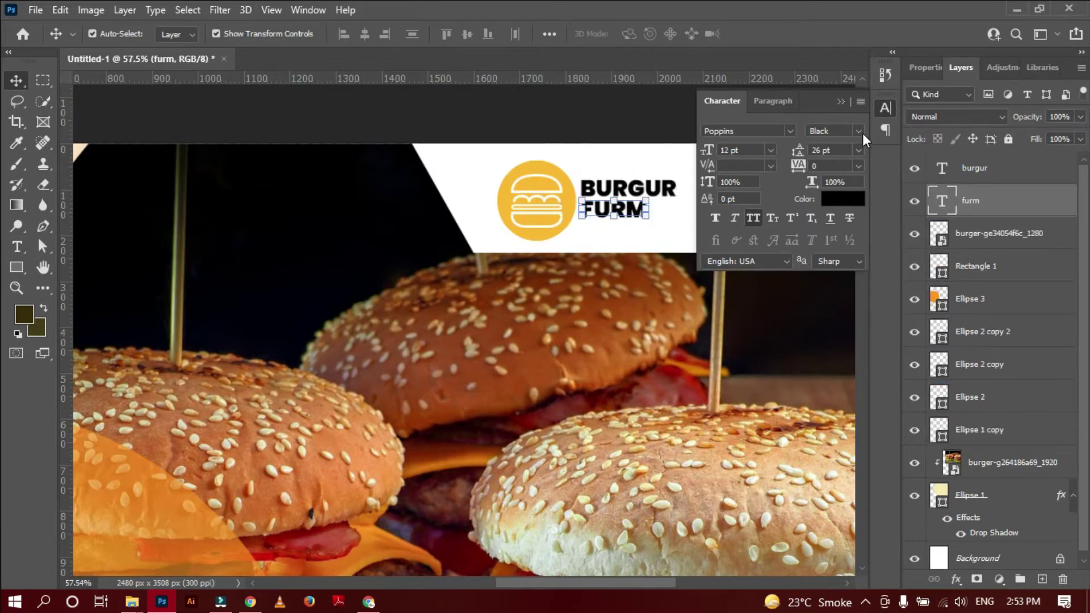
Style FURM as Medium, 6 pt, 960 tracking, in all caps.
left_click(859, 132)
left_click(839, 215)
left_click(859, 131)
left_click(832, 248)
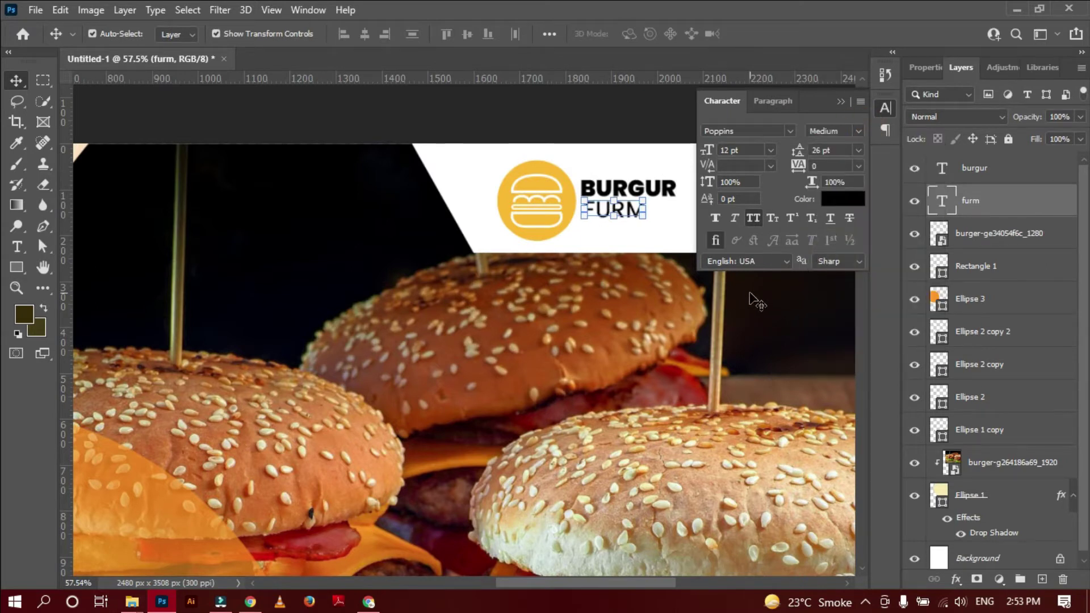
left_click_drag(711, 150, 708, 150)
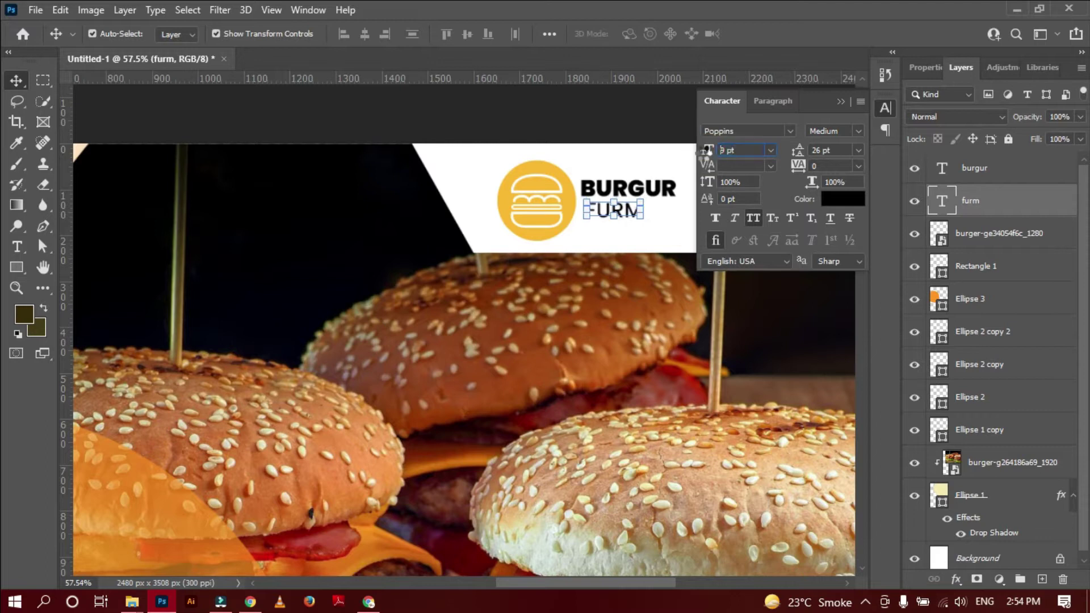
left_click(757, 216)
Align FURM right beneath BURGUR.
key("ctrl+t")
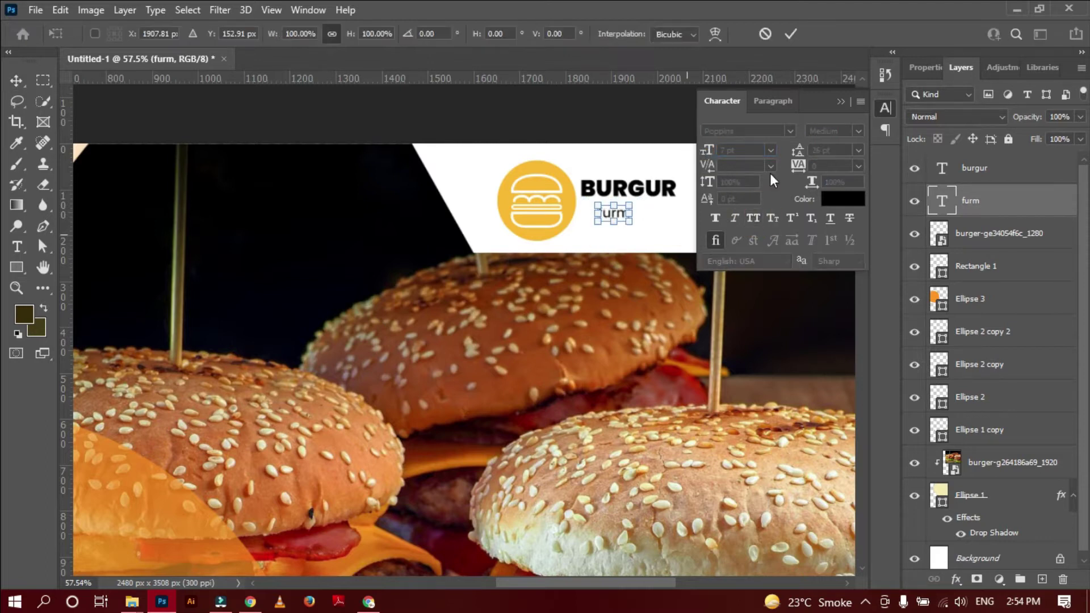
key("Return")
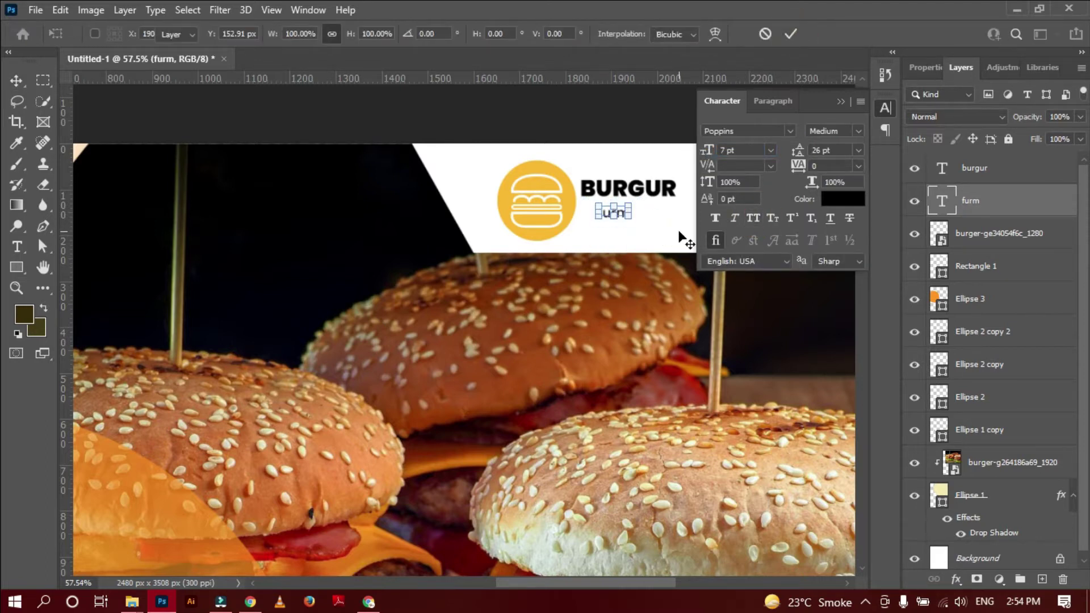
key("v")
left_click(619, 216)
left_click_drag(619, 216, 600, 208)
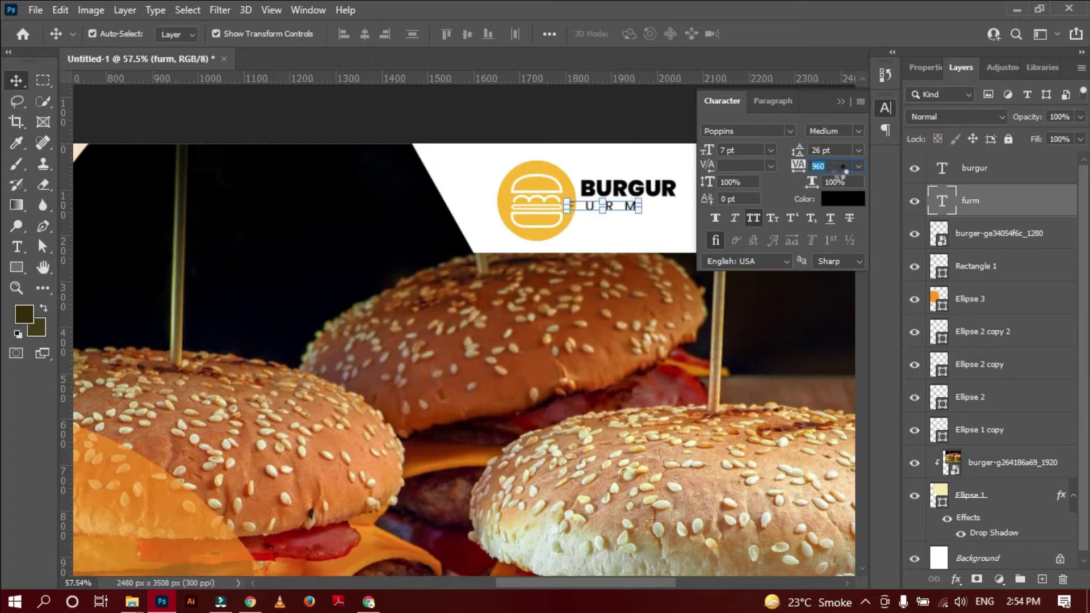
left_click_drag(633, 210, 658, 252)
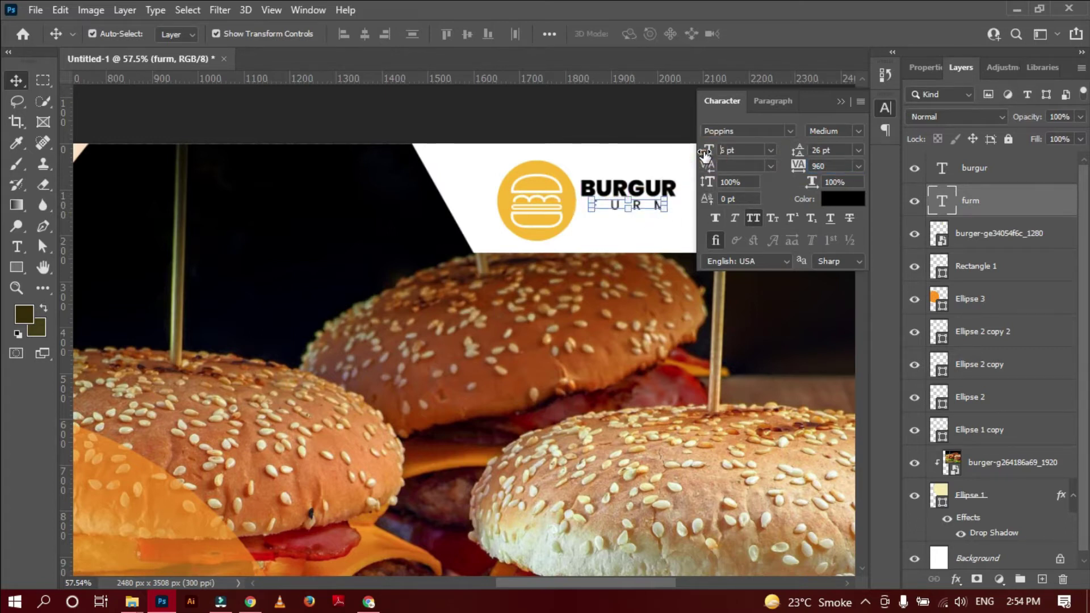
type("6")
left_click(658, 244)
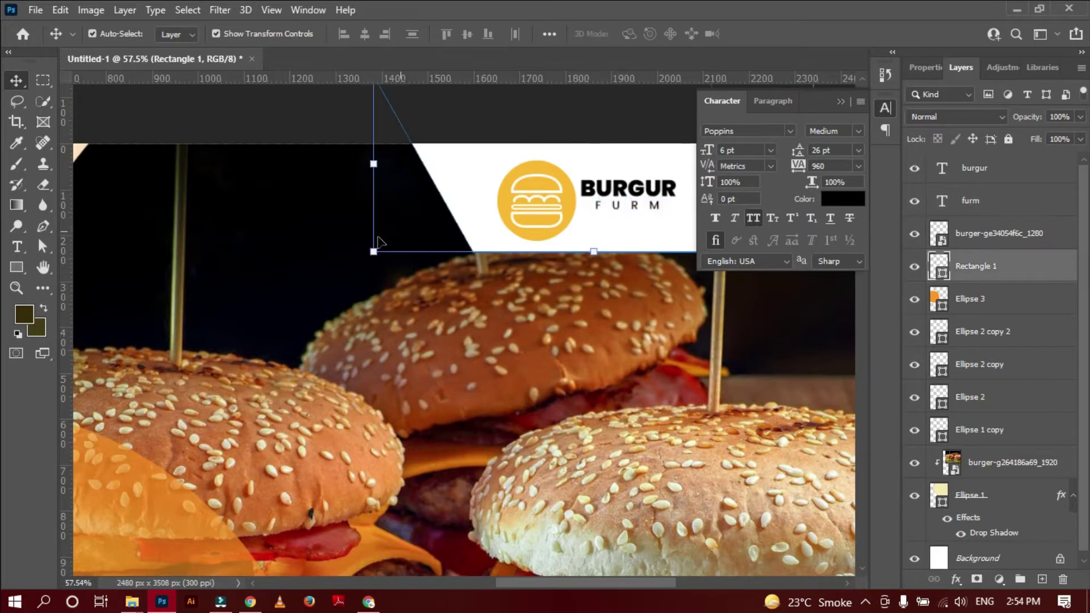
Enlarge the BURGUR and FURM text together.
left_click(326, 270)
left_click(618, 191)
key("Tab")
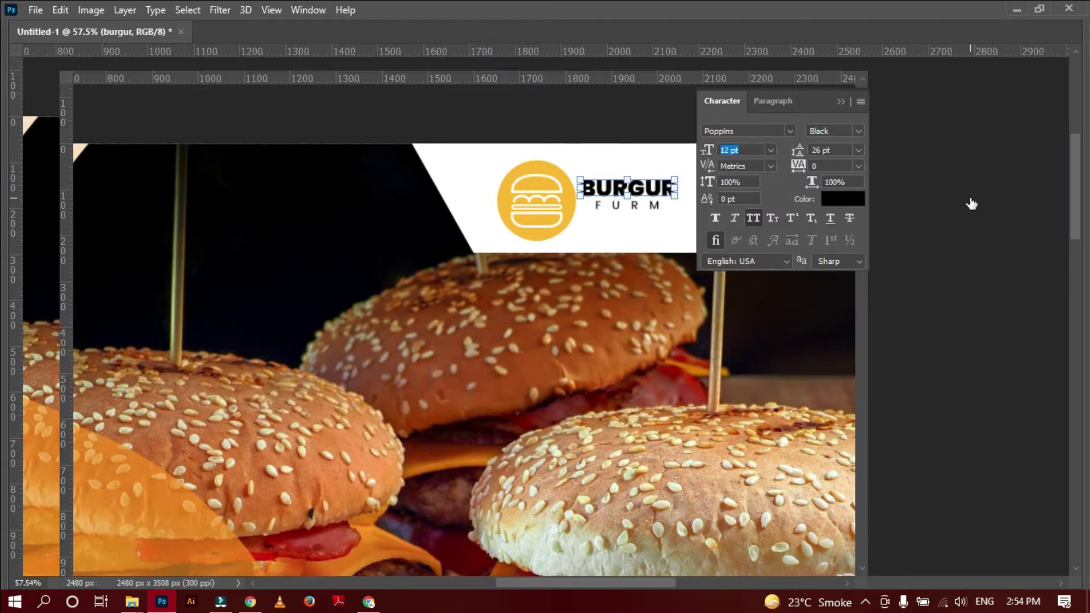
key("Tab")
left_click(972, 202, "shift")
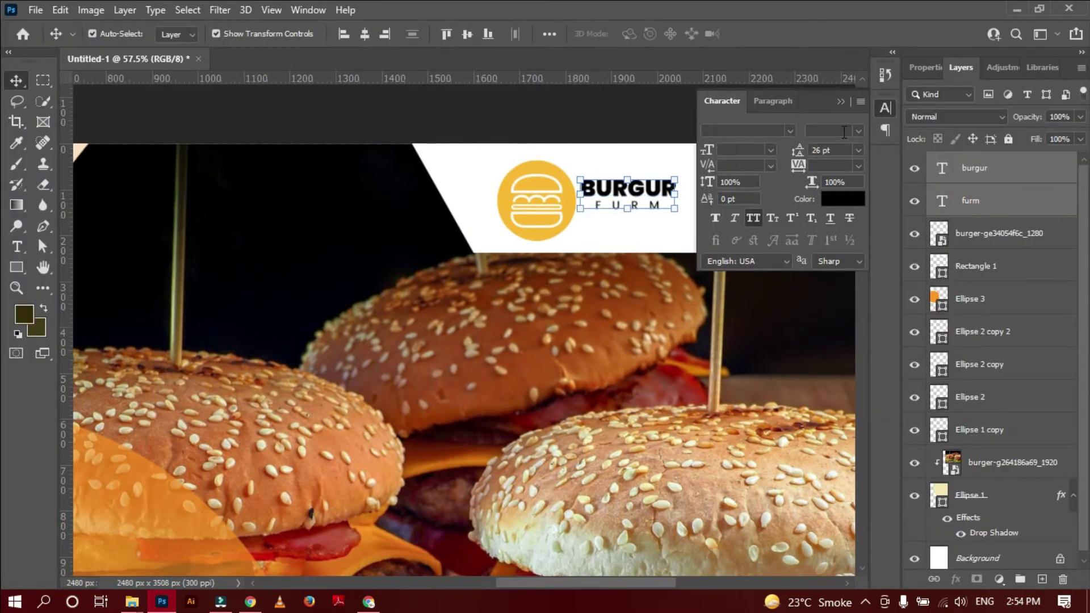
mouse_move(676, 208)
left_mouse_down()
mouse_move(707, 218)
mouse_move(664, 191)
mouse_move(674, 197)
left_mouse_up()
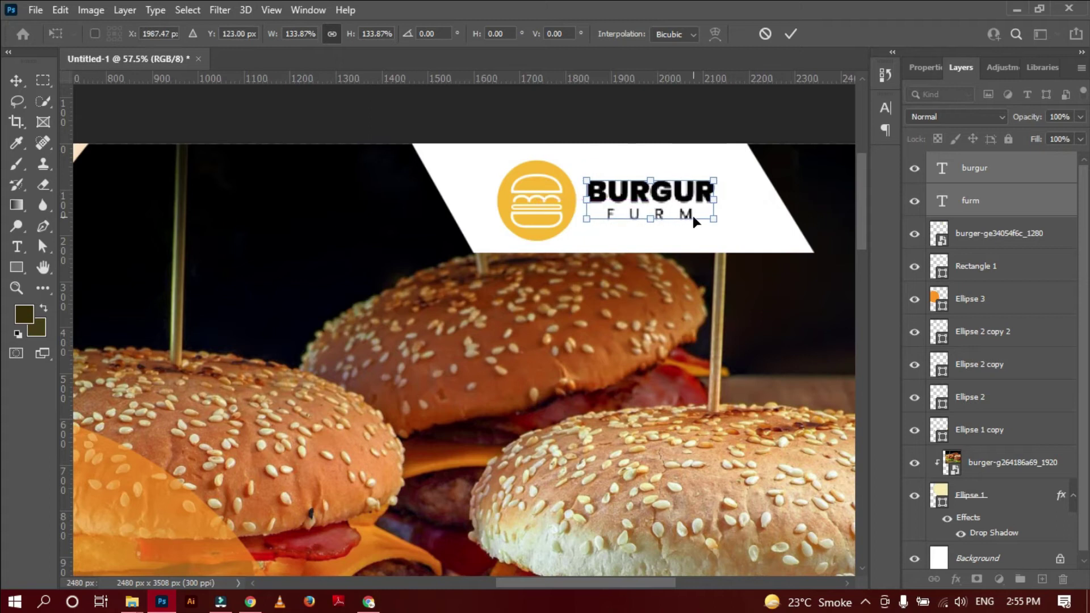
left_click(791, 34)
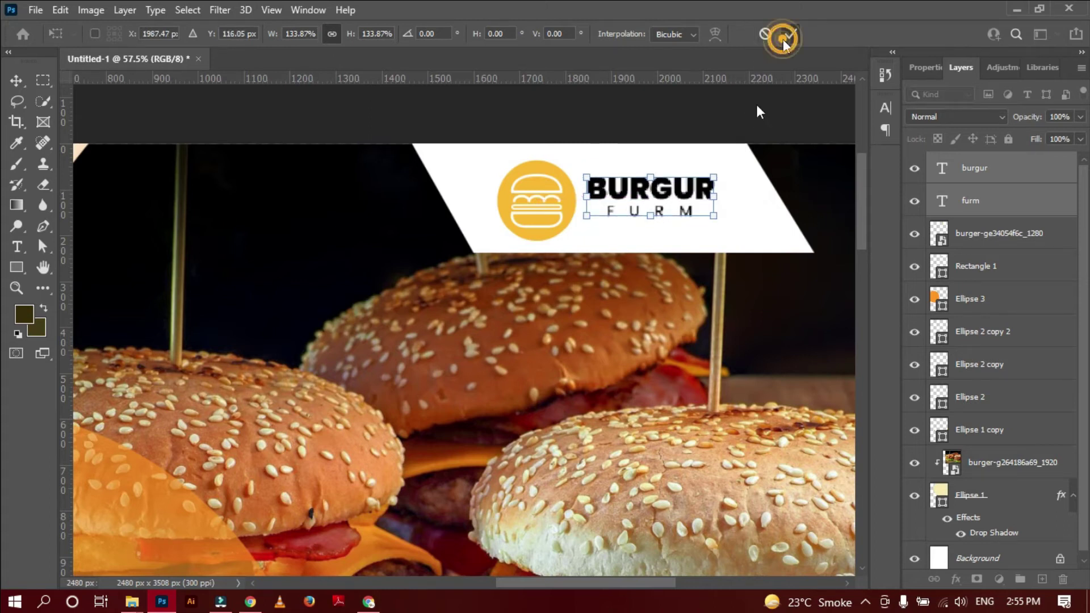
Enlarge the burger logo slightly and move it snugly beside the text.
left_click(607, 247)
left_click(545, 234)
left_click_drag(543, 203, 550, 201)
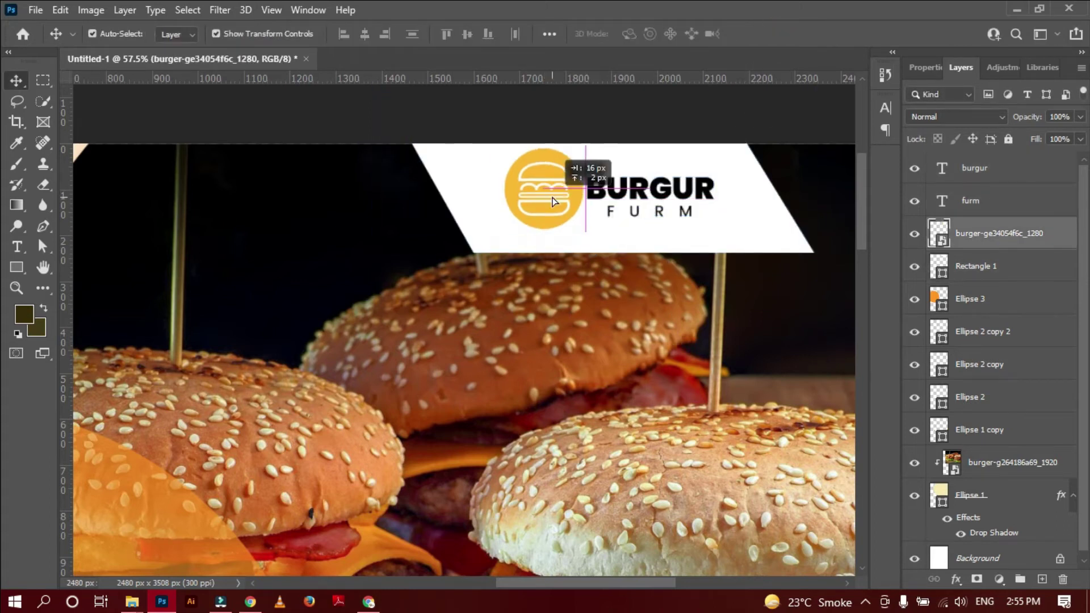
left_click_drag(581, 242, 561, 193)
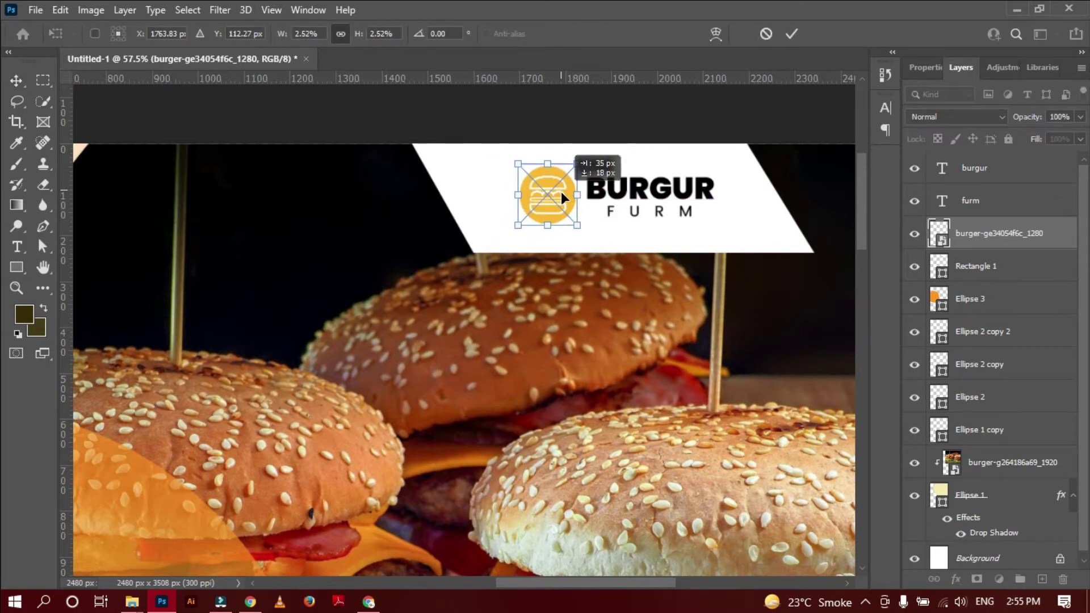
key("Return")
left_click(577, 420)
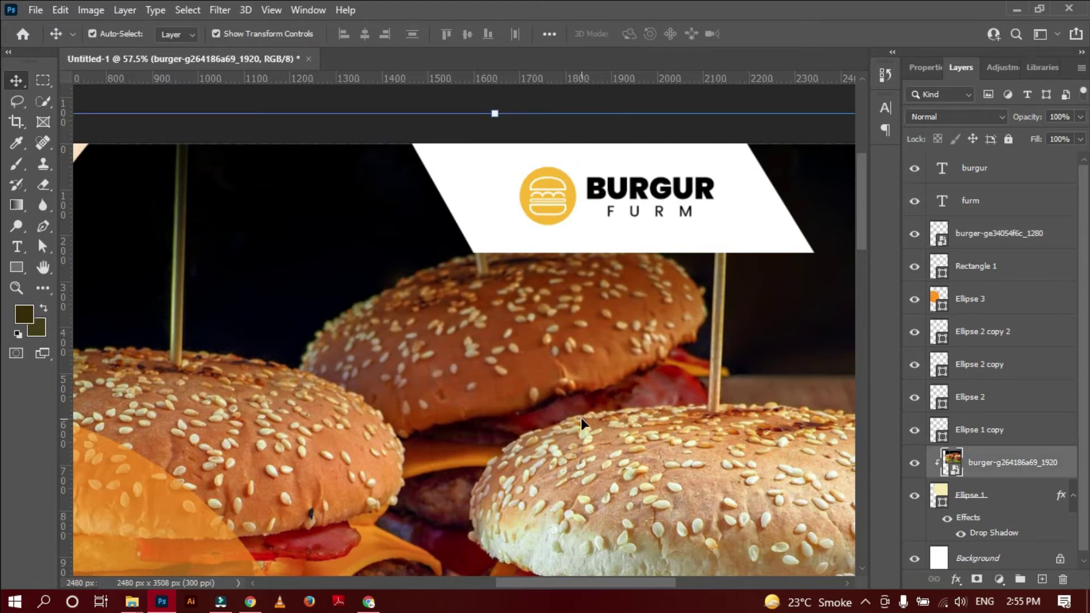
Lock the white banner, burger photo and pale circle layers.
scroll(581, 417, "down", 3)
scroll(581, 417, "down", 2)
scroll(581, 422, "down", 1)
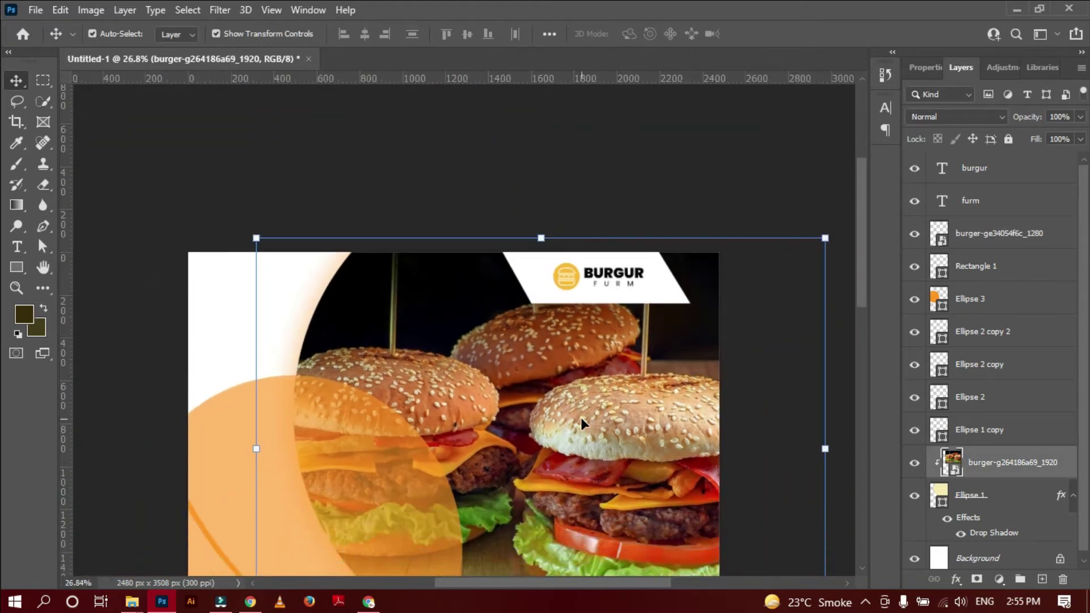
left_click(660, 297)
left_click(1008, 139)
left_click(1004, 462)
left_click(1007, 139)
left_click(541, 277)
left_click(1008, 139)
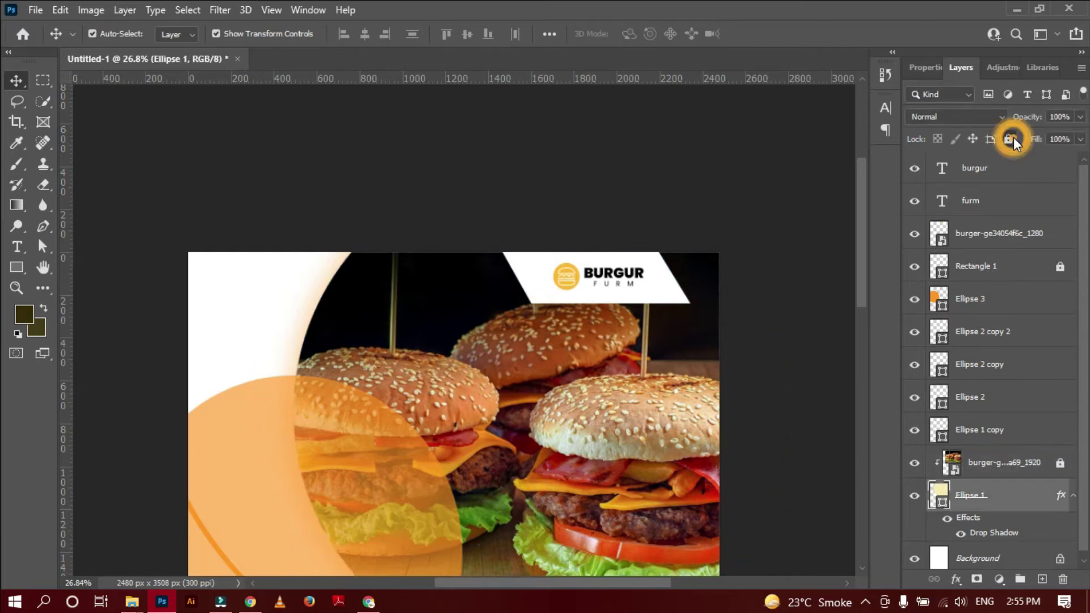
Lock the large arc circle layer as well.
left_click(568, 281)
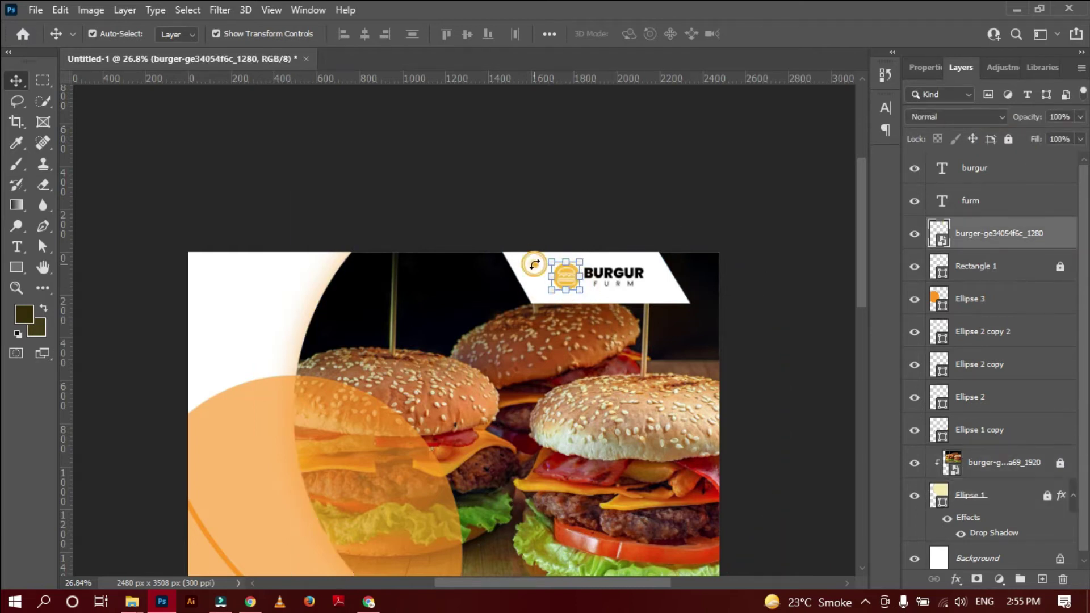
left_click(534, 264)
left_click(791, 34)
left_click(647, 298, "shift")
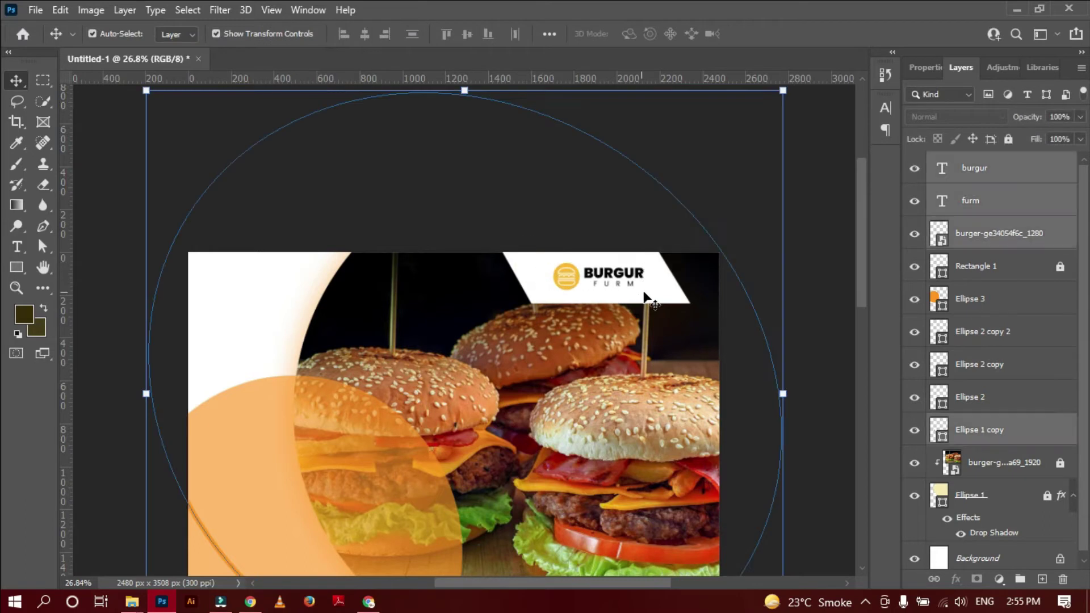
left_click(988, 436)
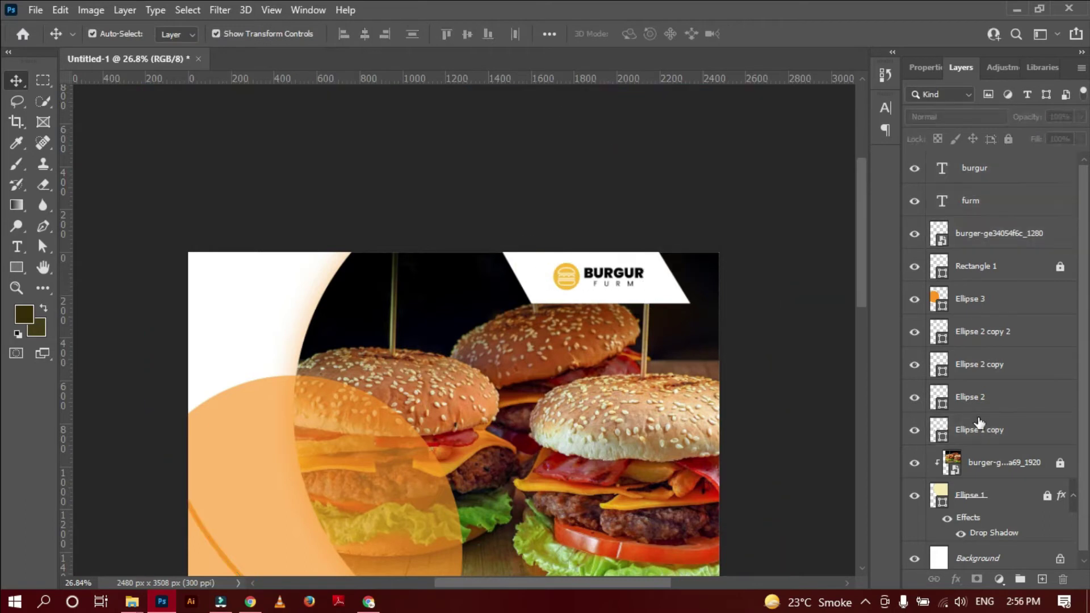
left_click(1009, 139)
Scale the logo and its text up slightly and shift them left.
key("ctrl+t")
mouse_move(546, 256)
left_mouse_down()
mouse_move(663, 305)
mouse_move(652, 296)
left_mouse_up()
left_click_drag(569, 279, 561, 279)
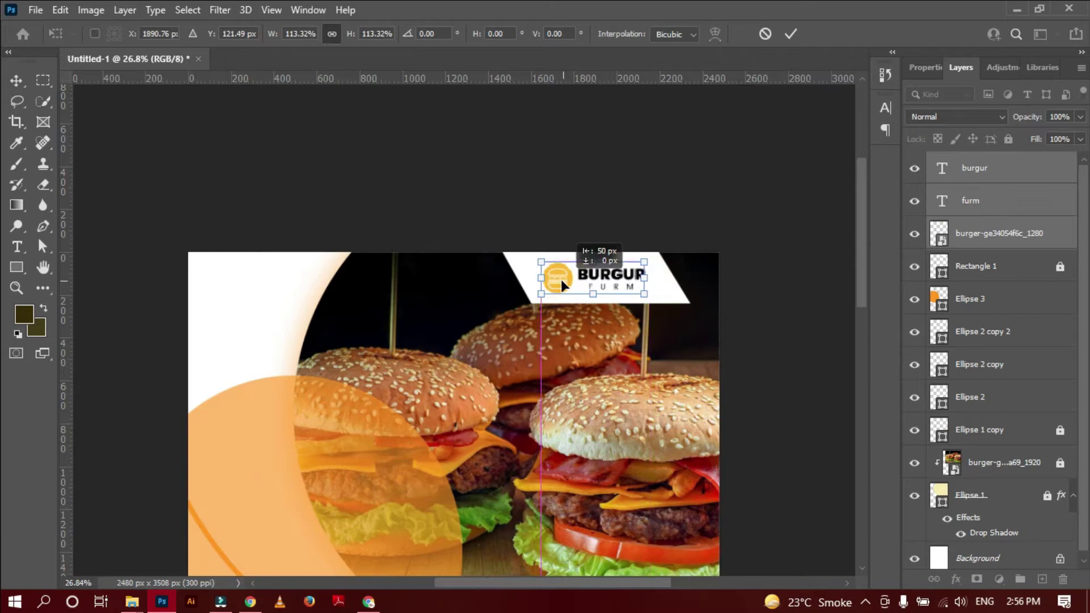
left_click(794, 256)
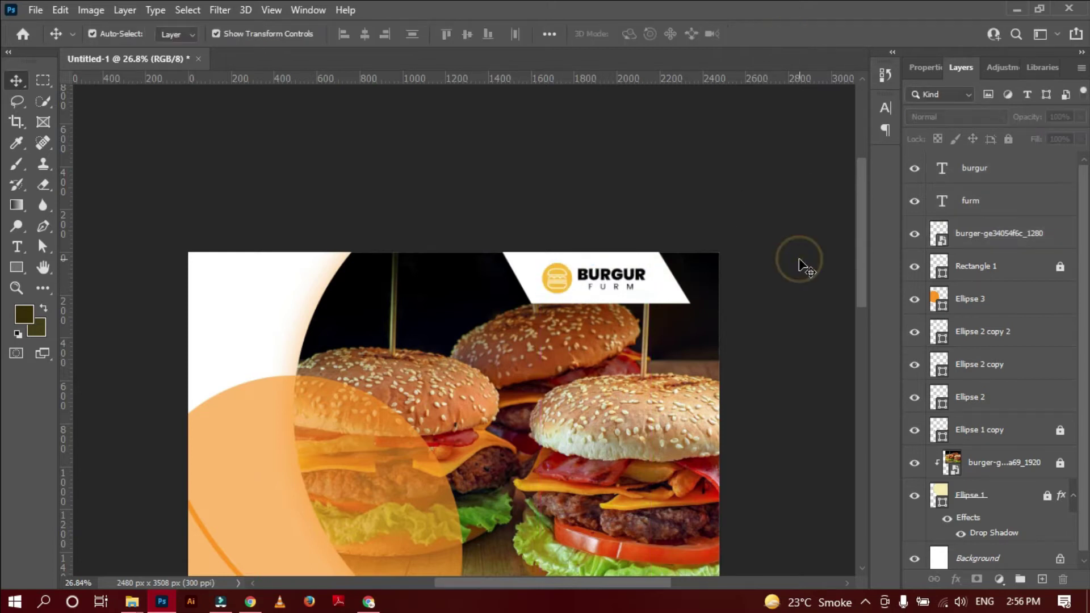
Place a new text point on the large orange circle lower on the flyer.
scroll(799, 264, "down", 2)
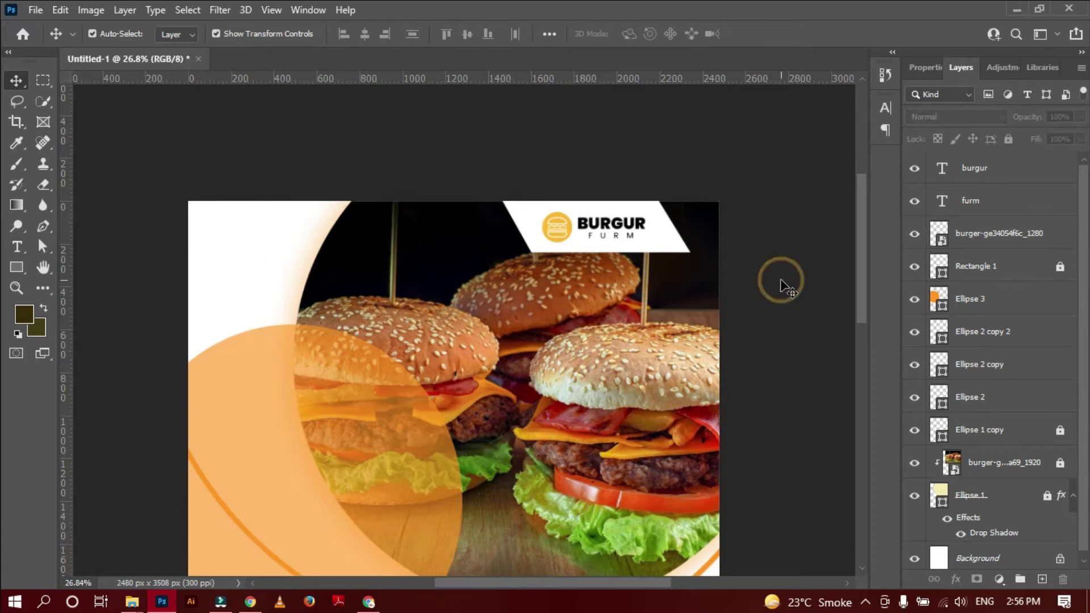
scroll(793, 296, "down", 1)
scroll(794, 297, "down", 2)
scroll(793, 297, "down", 2)
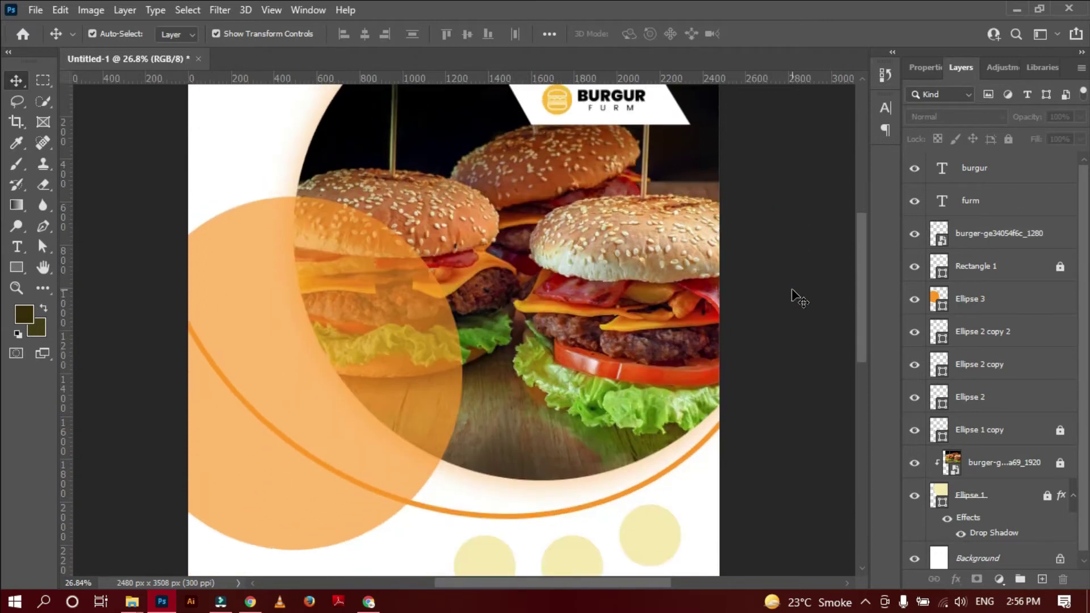
scroll(799, 297, "down", 3)
key("t")
left_click(262, 211)
Enter FOOD, enlarge it about five times and move it onto the circle.
key("BackSpace")
type("FOOD")
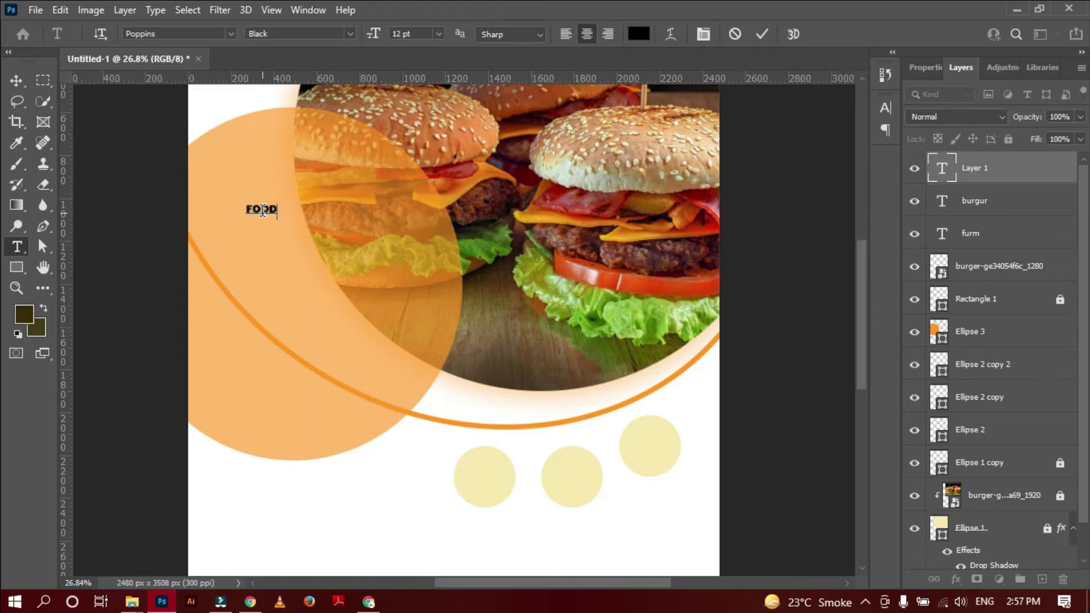
left_click(16, 82)
key("ctrl+t")
left_click_drag(277, 215, 399, 251)
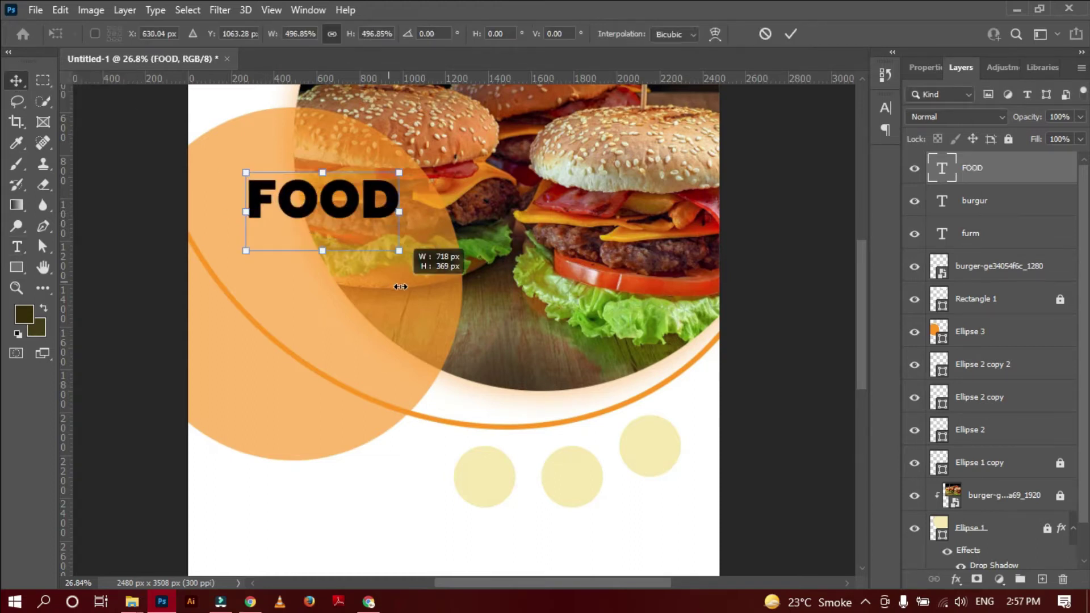
left_click_drag(329, 222, 306, 247)
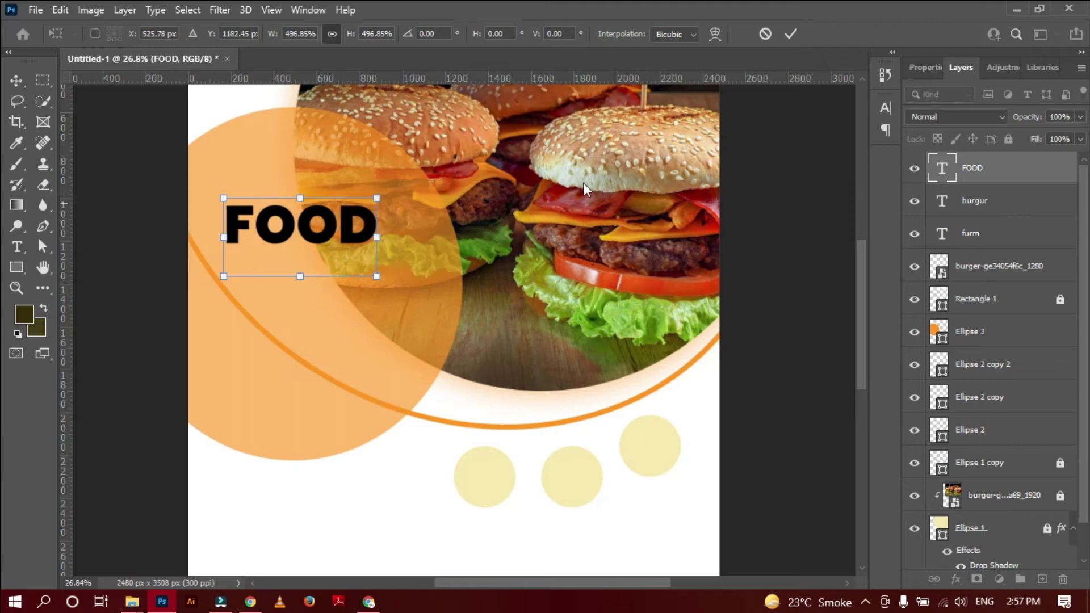
left_click(789, 34)
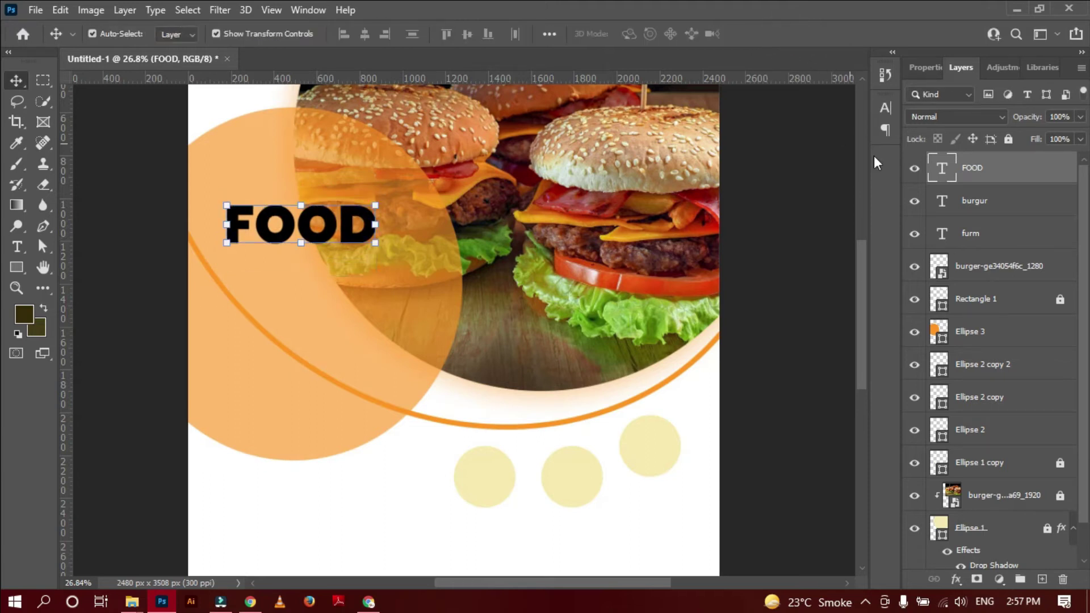
Set the FOOD text colour to white.
left_click(885, 108)
left_click(842, 199)
left_click(357, 504)
key("Return")
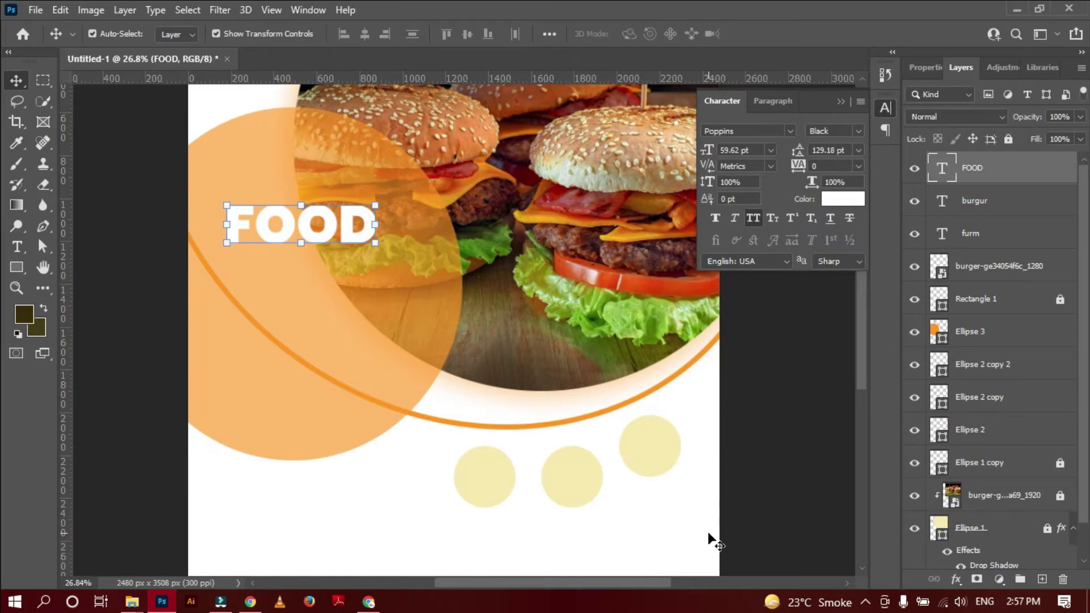
Select the letters FO in FOOD and commit the text edit.
left_click(16, 248)
left_click_drag(227, 269, 285, 318)
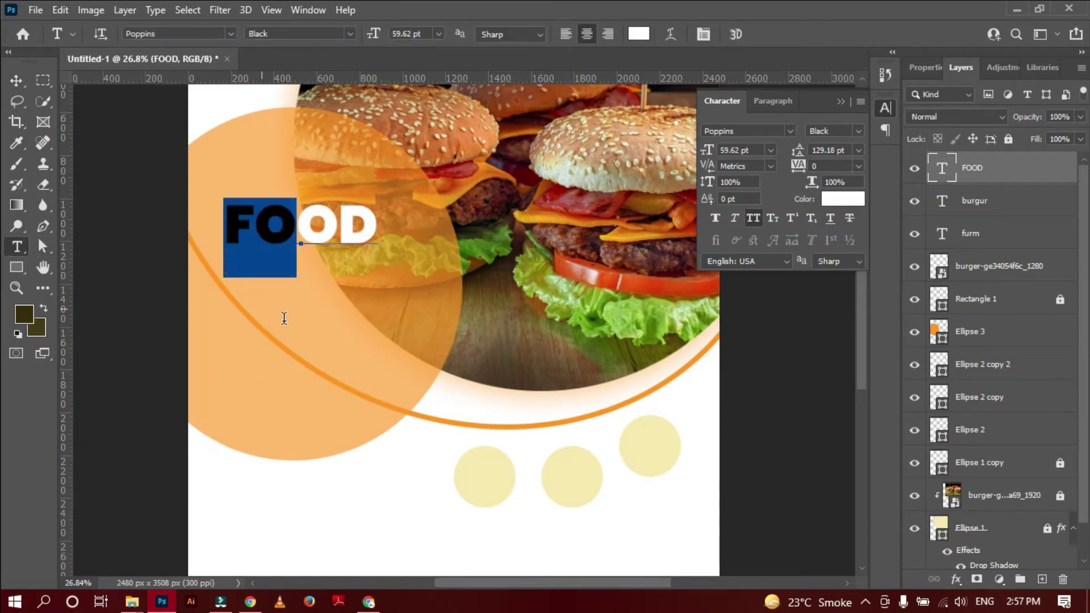
left_click(21, 83)
left_click(274, 348)
Add a trial text block in the orange circle, undo it, and deselect the circle.
key("t")
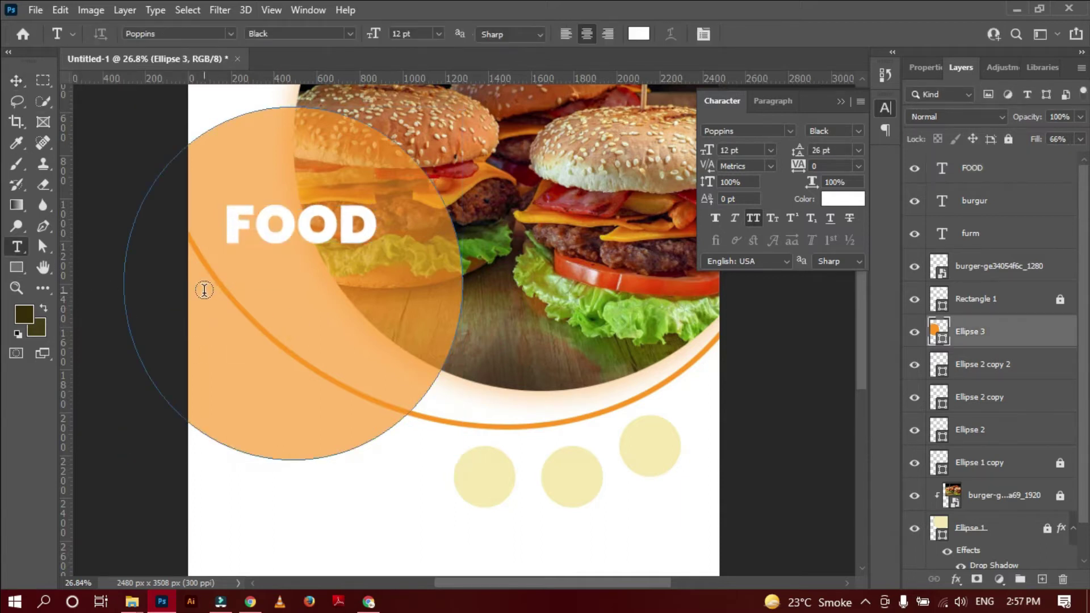
left_click(229, 280)
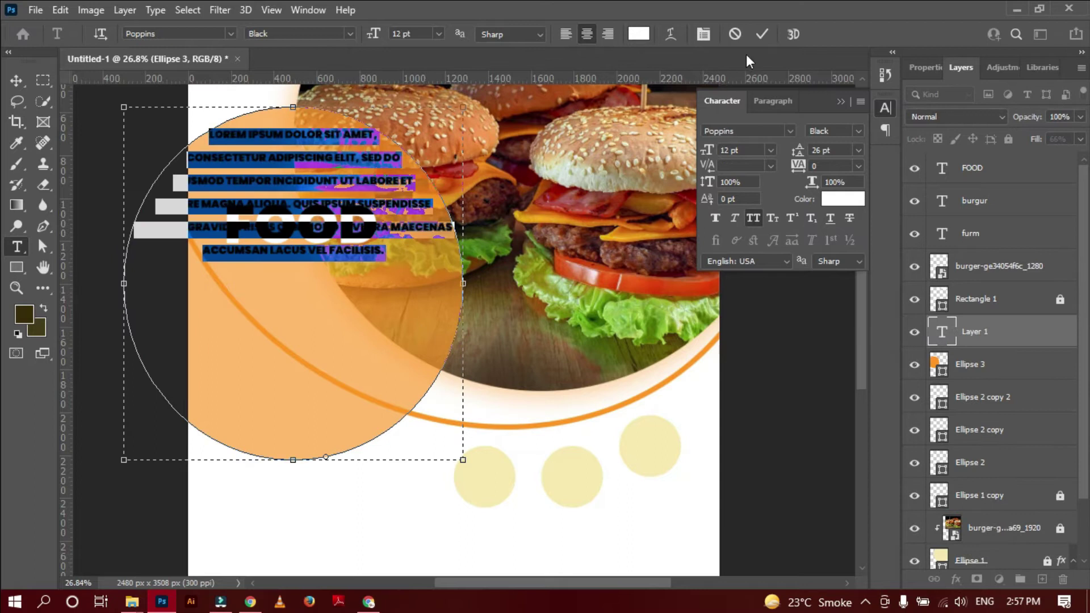
left_click(761, 34)
key("ctrl+z")
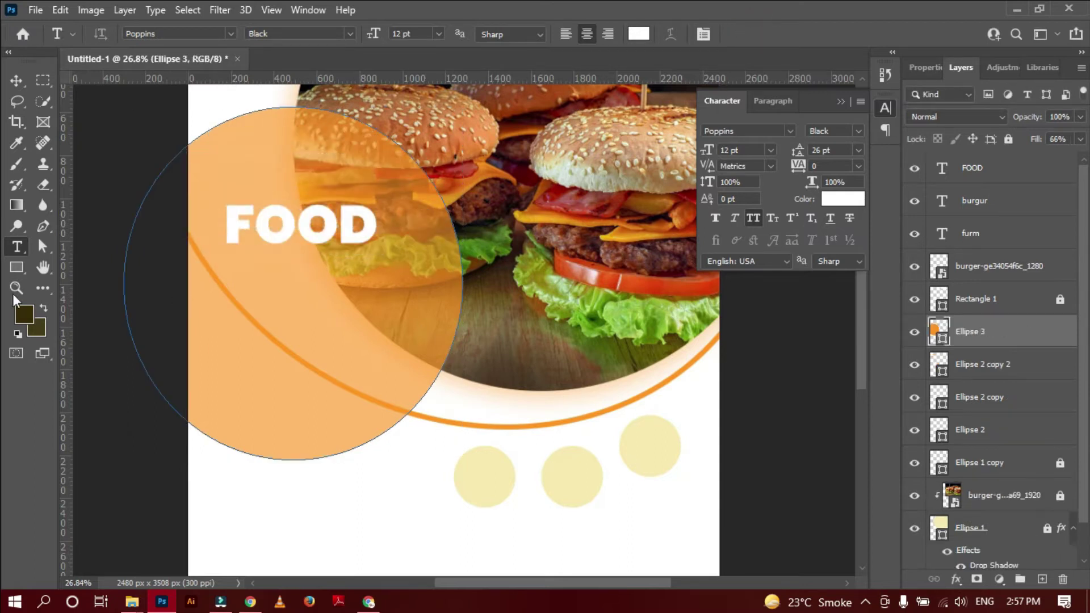
key("v")
left_click(741, 457)
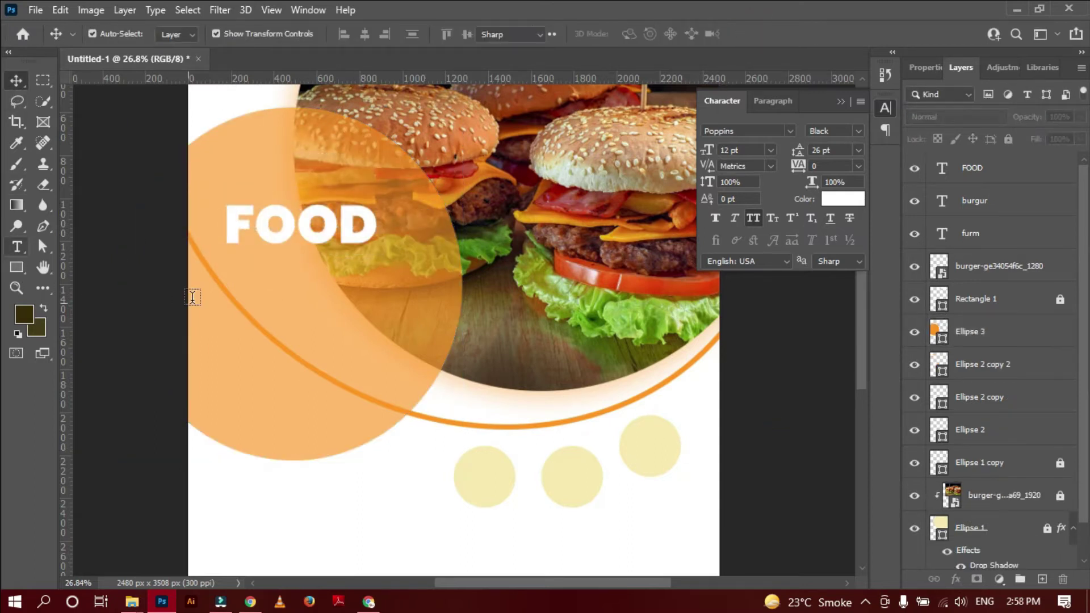
Add a placeholder body-text box below FOOD, with All Caps off and left alignment.
key("t")
left_click_drag(226, 283, 413, 318)
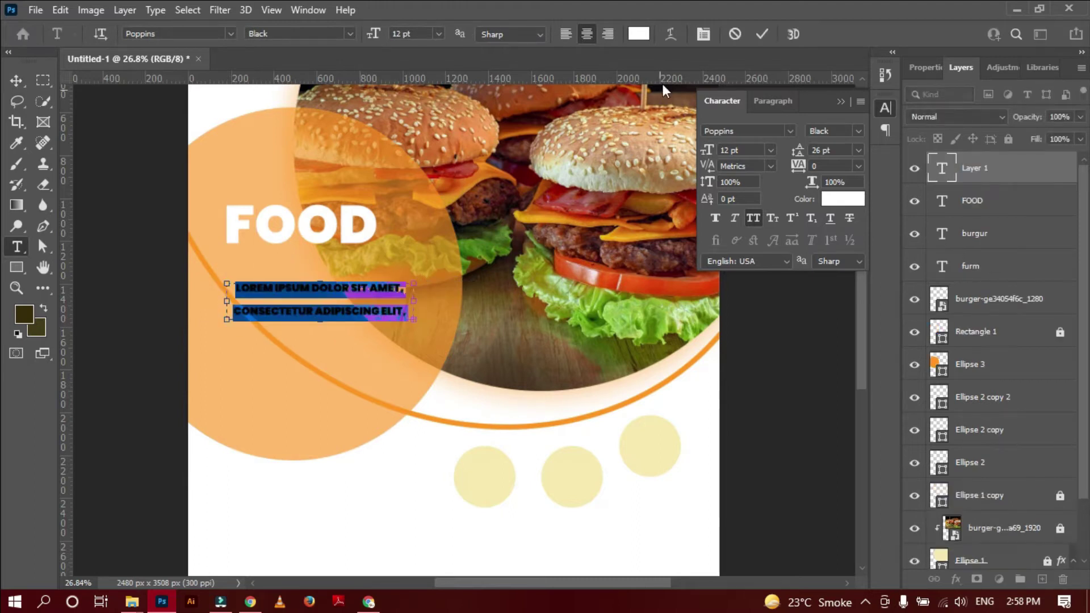
key("Escape")
left_click(754, 223)
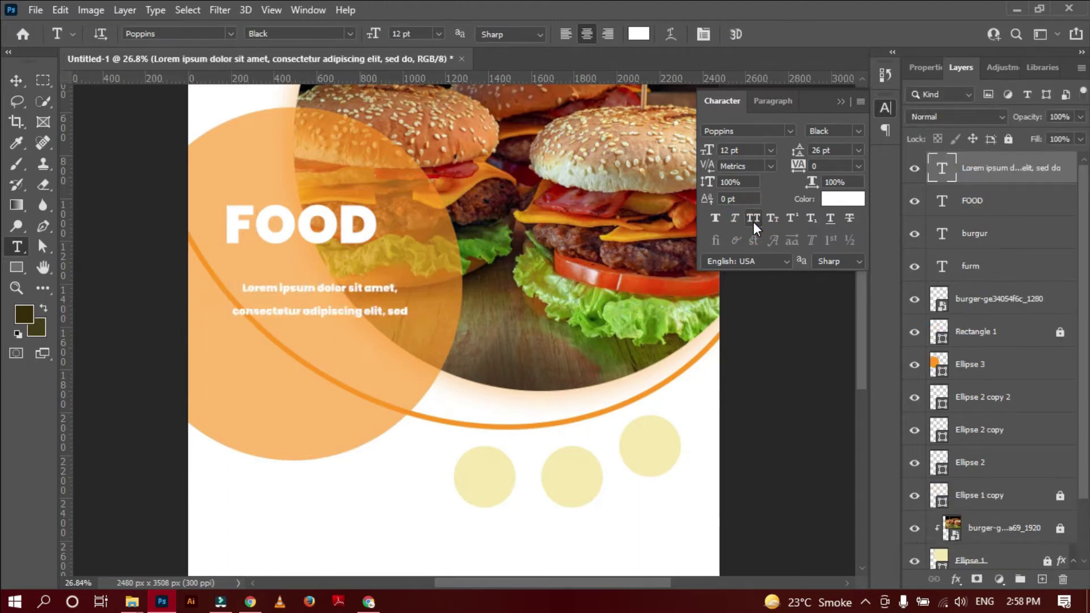
left_click(773, 102)
left_click(712, 131)
Set the body text to Light with 17 pt leading and move it lower beneath FOOD.
left_click(720, 101)
left_click(856, 131)
left_click(858, 198)
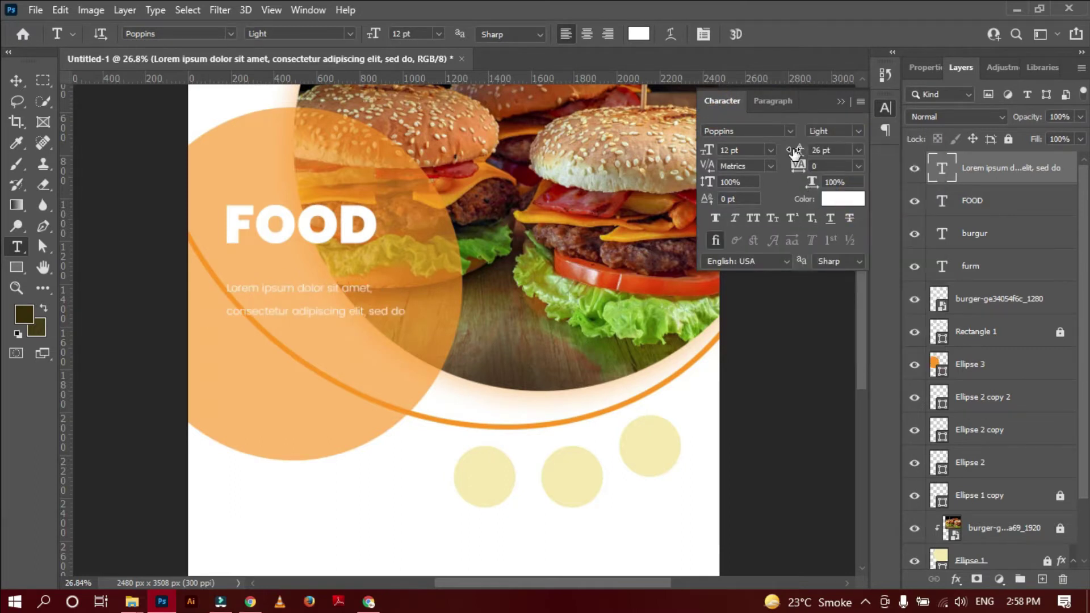
type("17")
key("Return")
key("v")
left_click_drag(296, 301, 297, 320)
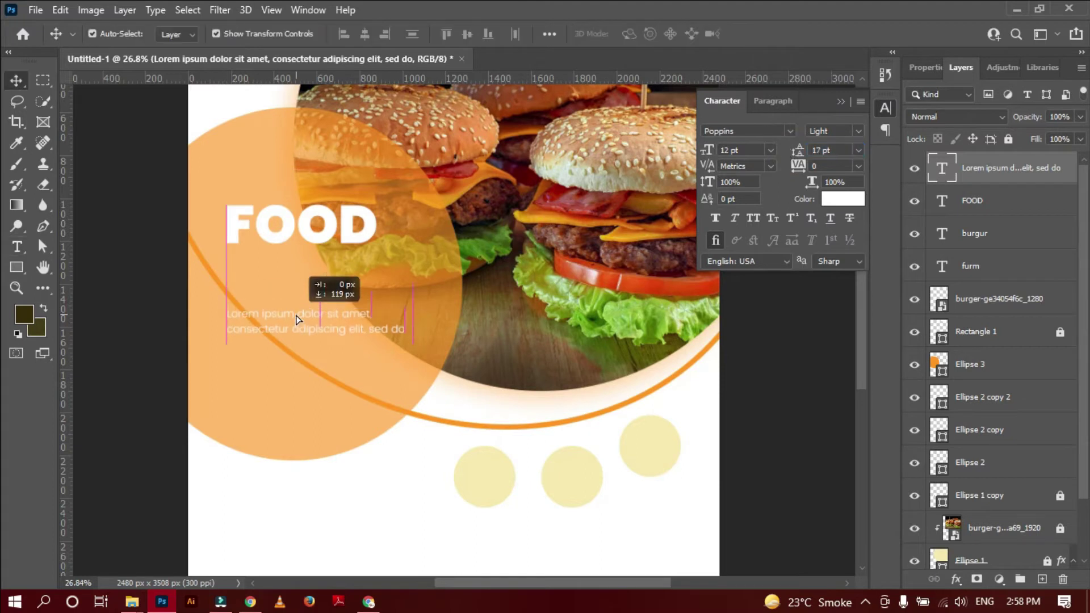
Add a bold LOREM IPSUM subheading line below FOOD.
left_click(17, 247)
left_click(235, 267)
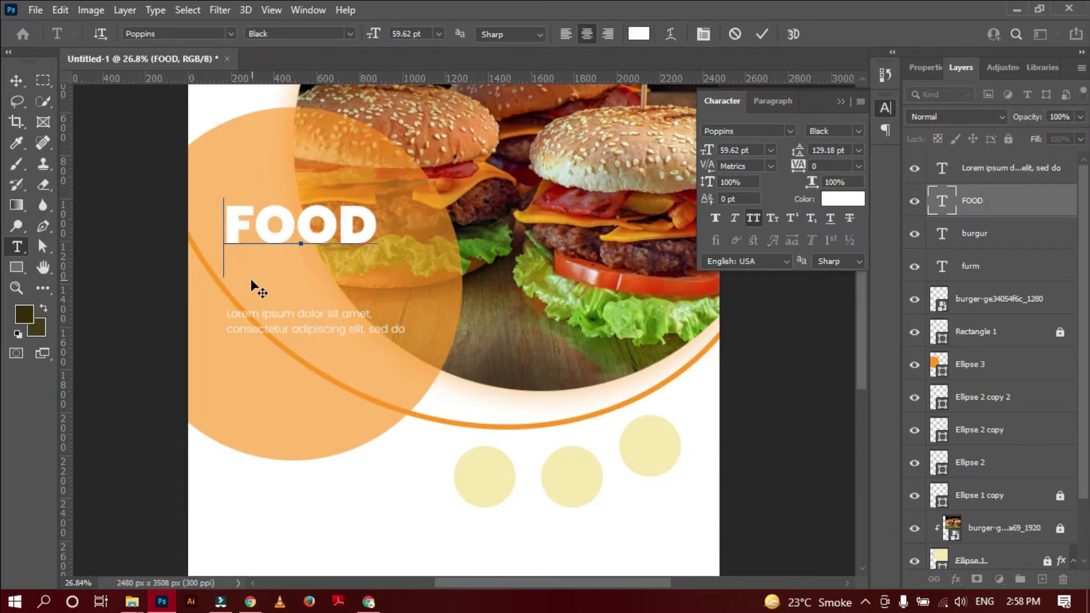
left_click(761, 34)
left_click(263, 277)
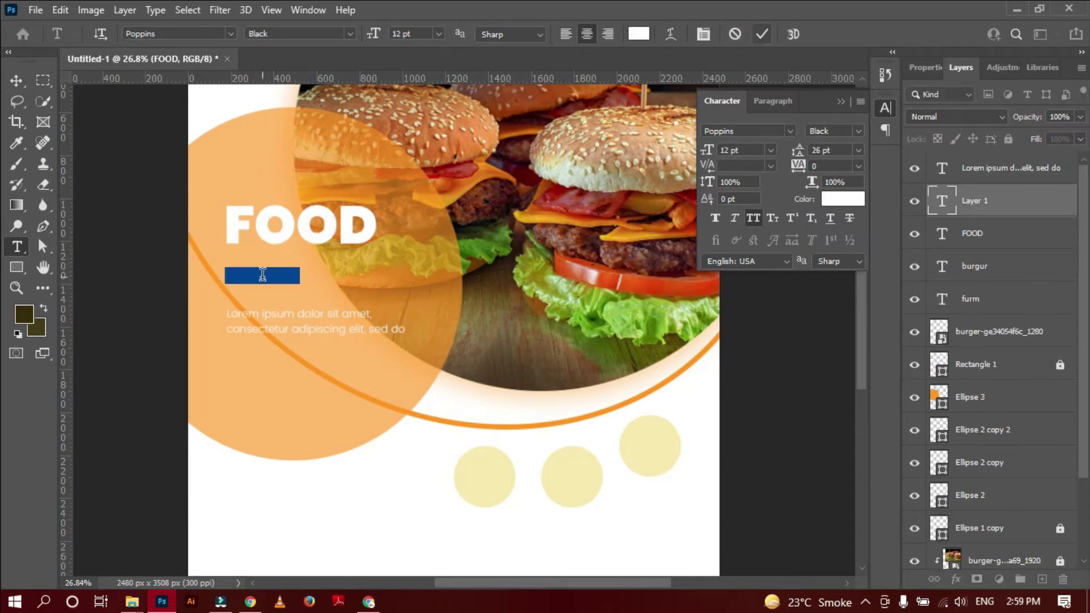
left_click(762, 34)
left_click(857, 132)
left_click(834, 295)
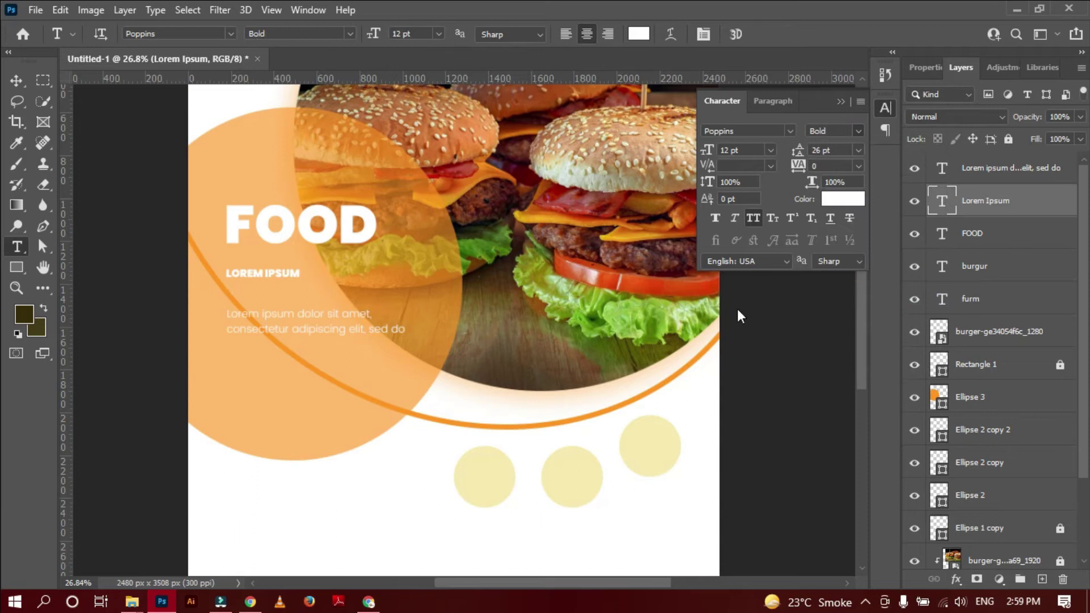
Enlarge LOREM IPSUM, place it just under FOOD, and move FOOD down closer.
left_click(16, 82)
left_click_drag(706, 150, 718, 150)
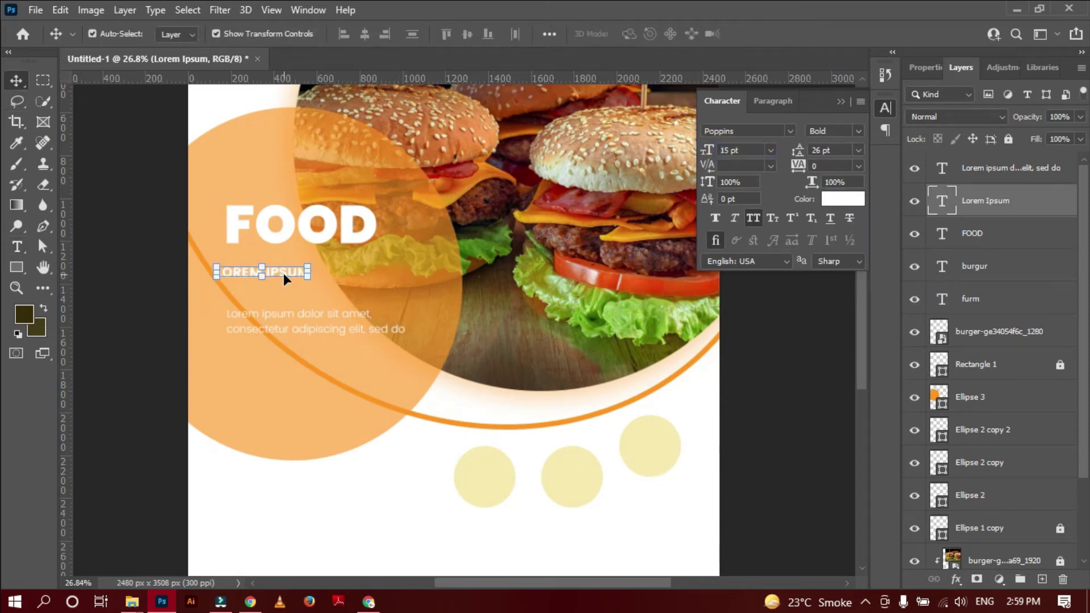
left_click_drag(293, 280, 296, 292)
left_click_drag(287, 239, 285, 262)
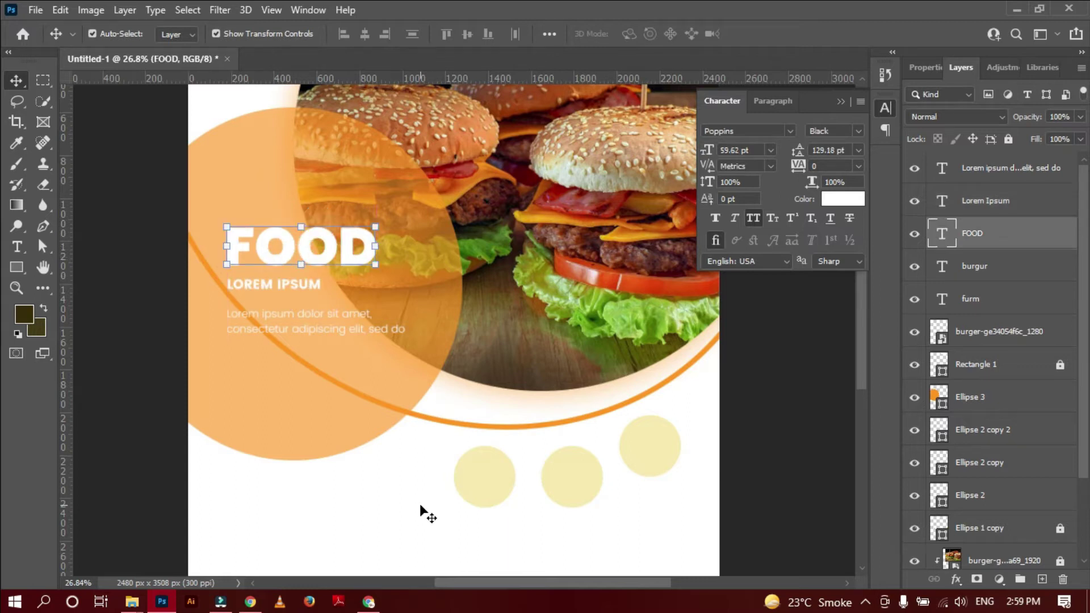
Lock the orange circle, then scale the three text layers to about 106% and shift them left.
left_click(409, 397)
left_click(1009, 139)
left_click_drag(219, 214, 340, 358)
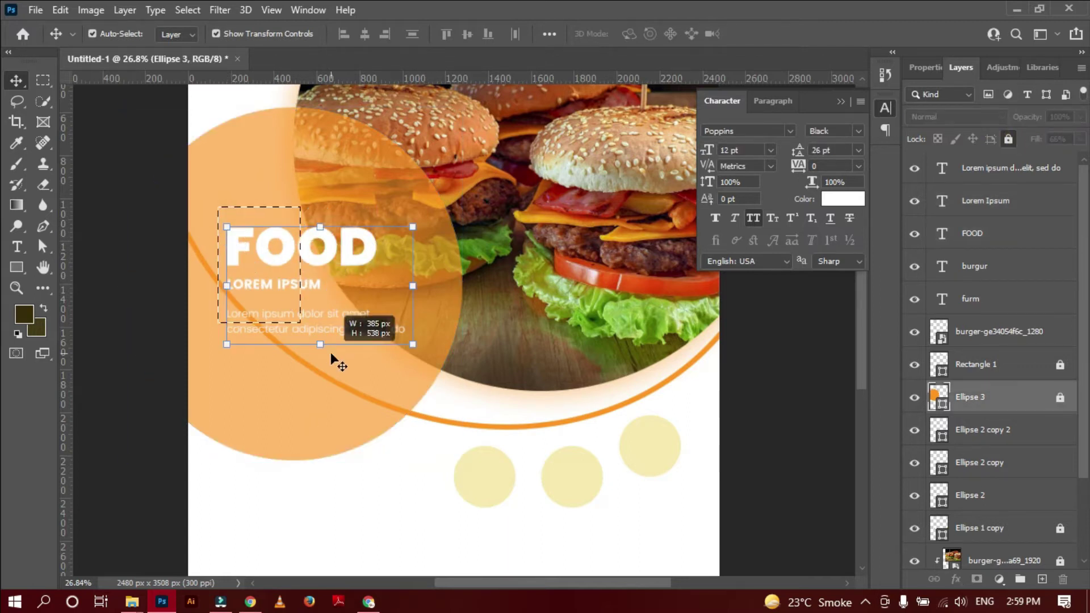
left_click_drag(413, 344, 423, 351)
left_click_drag(290, 257, 276, 256)
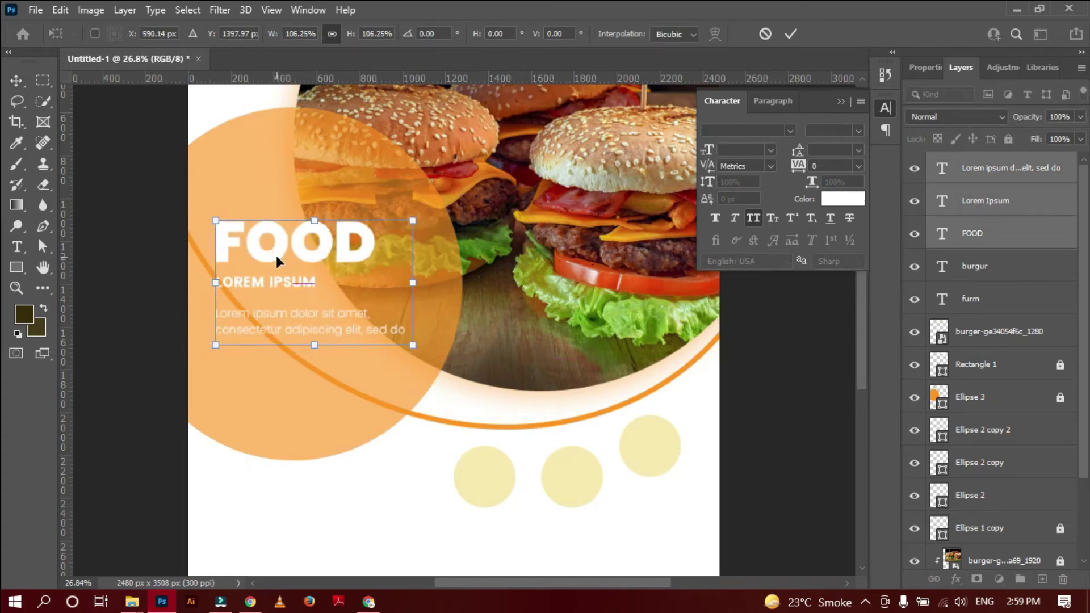
left_click(790, 34)
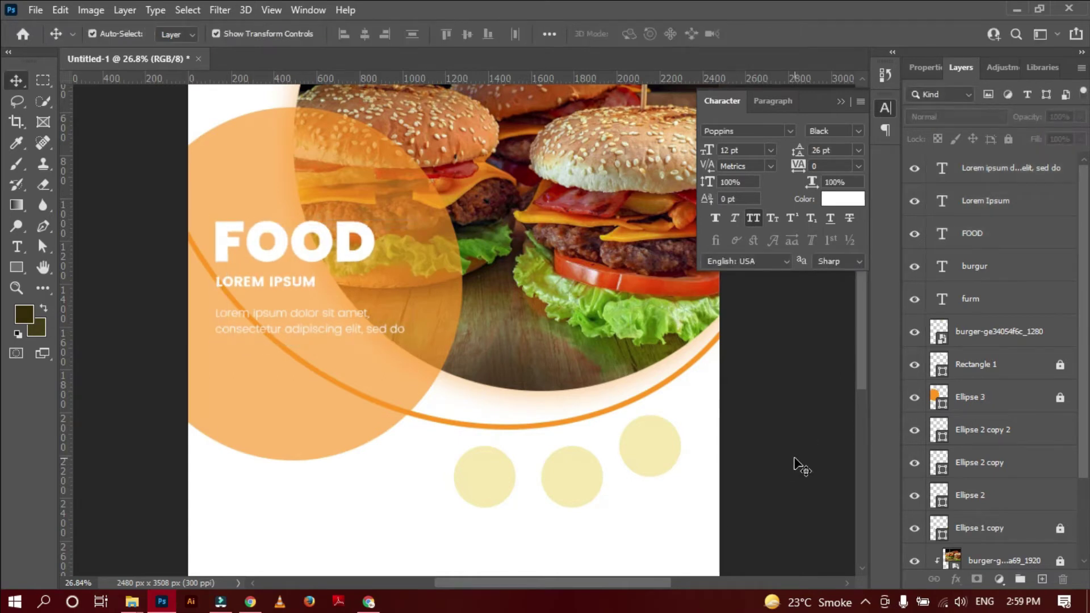
scroll(802, 466, "down", 5)
Place three burger photos from the flyer image folder onto the document.
left_click(482, 413)
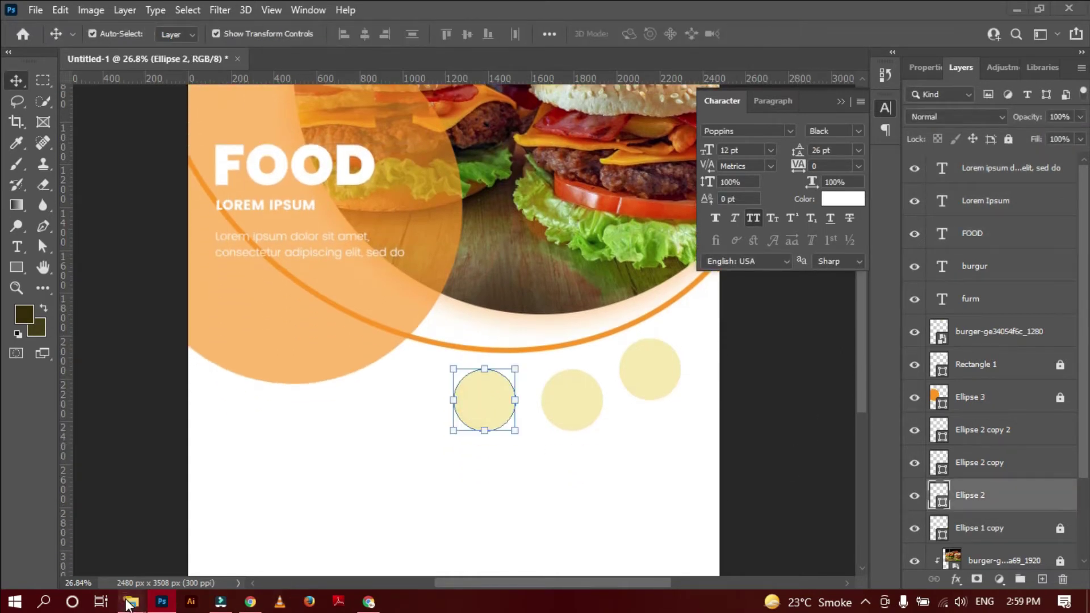
mouse_move(131, 601)
left_click(335, 539)
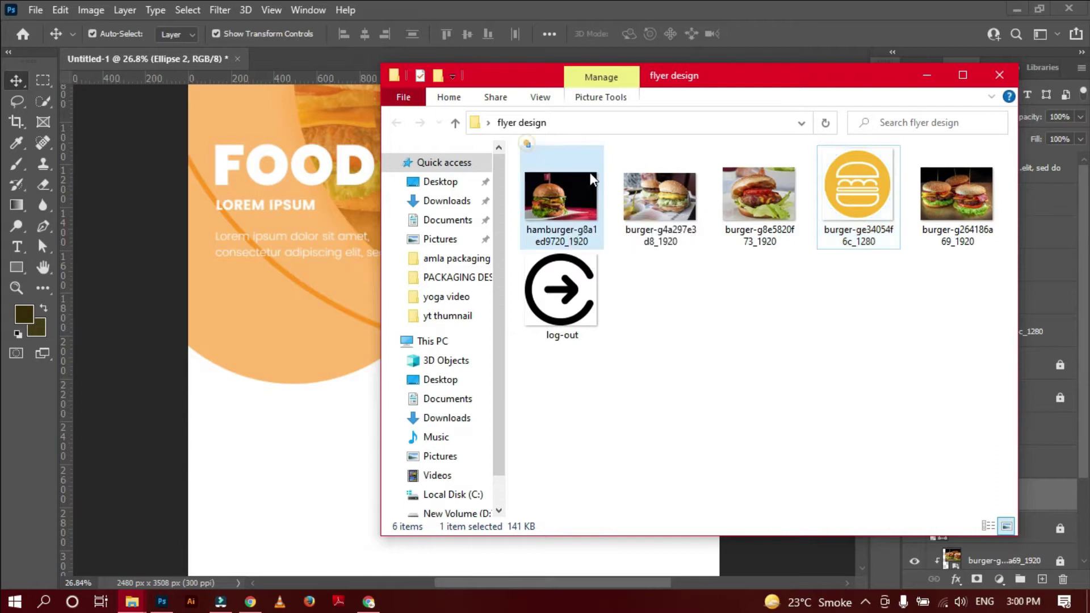
left_click_drag(759, 193, 250, 513)
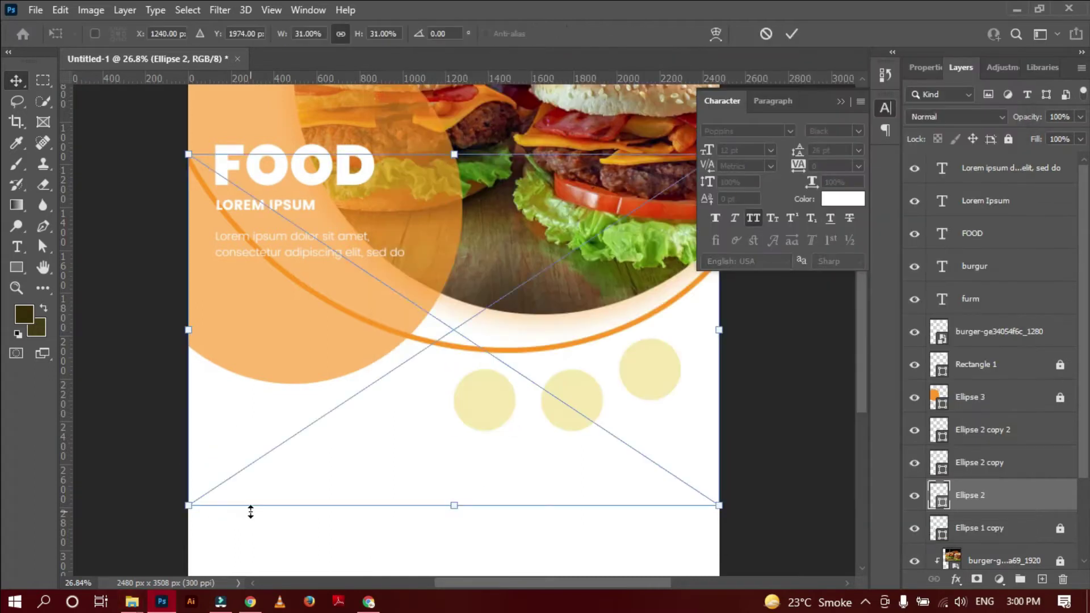
left_click(791, 35)
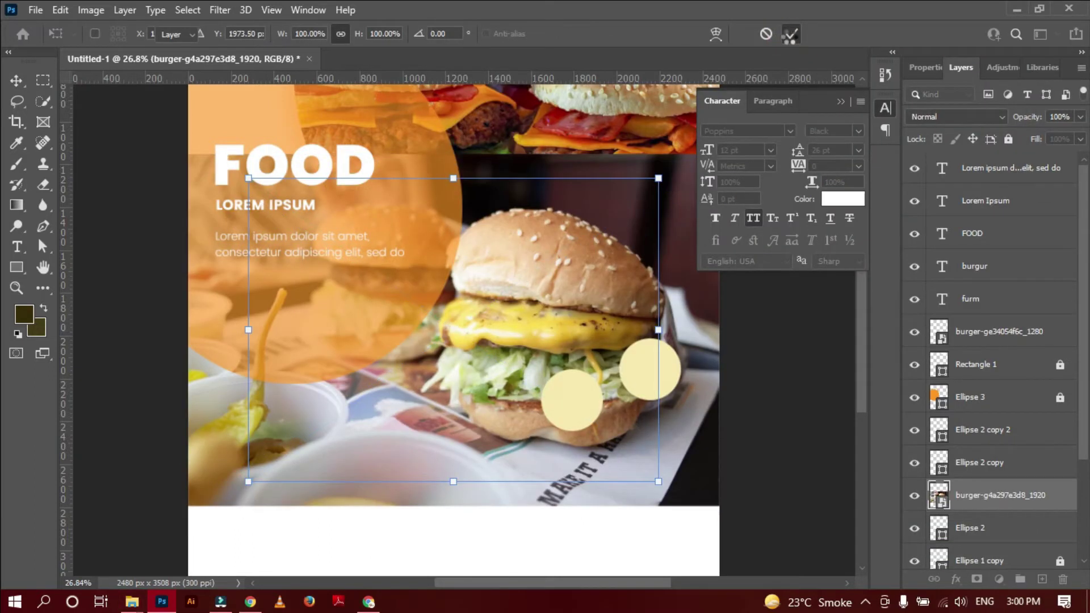
left_click(789, 38)
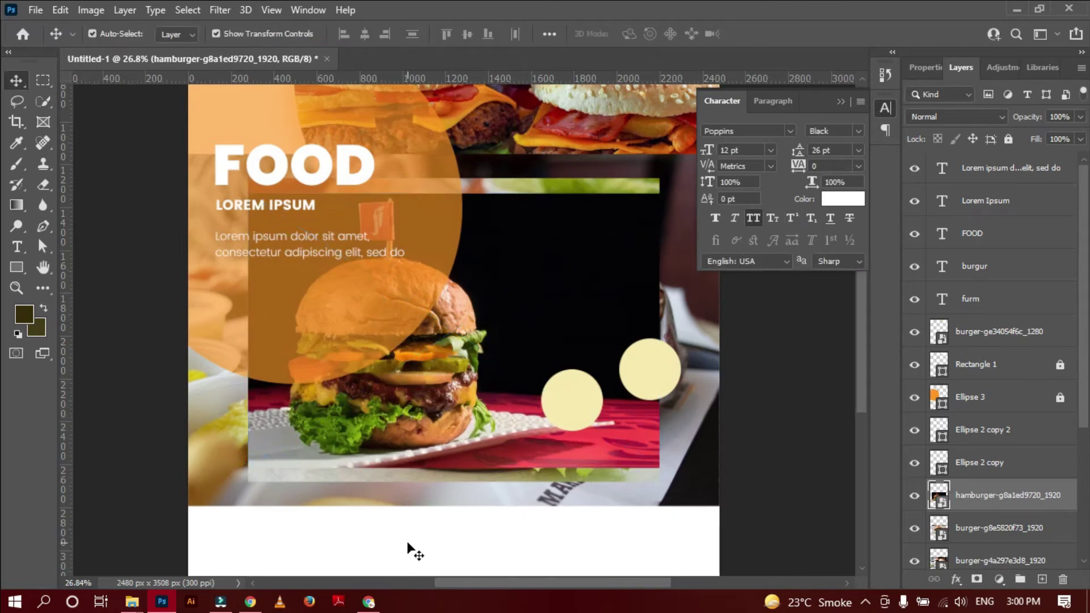
Hide the hamburger photo and the second burger photo.
left_click(431, 421, "shift")
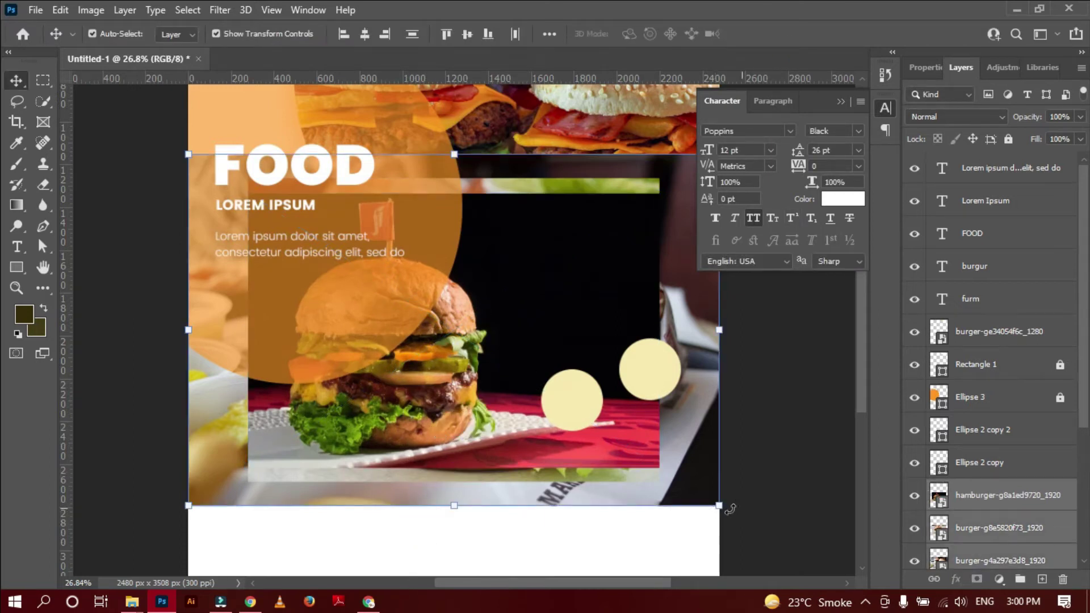
left_click(574, 400)
left_click(461, 403)
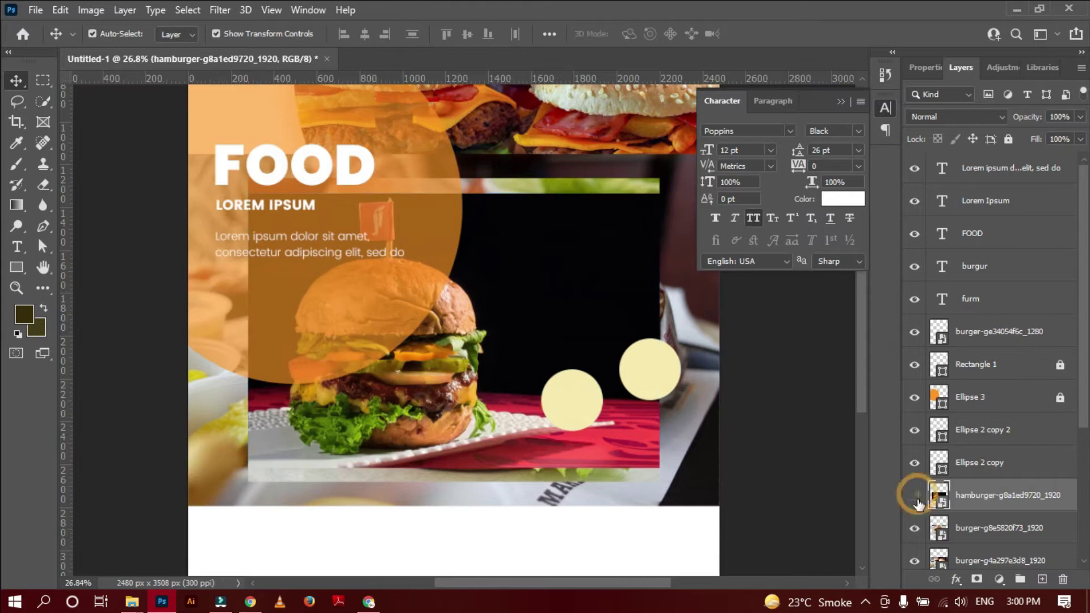
left_click(914, 494)
left_click(914, 527)
Shrink the remaining burger photo to thumbnail size and move it onto the left yellow circle.
left_click(420, 446)
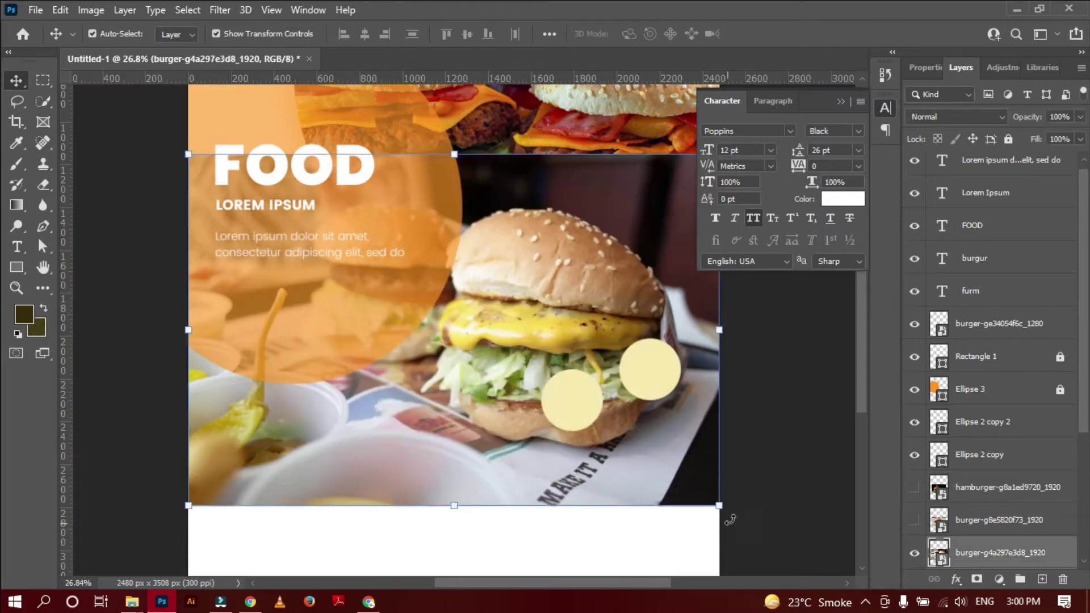
left_click_drag(203, 175, 623, 482)
mouse_move(704, 478)
left_mouse_down()
mouse_move(503, 399)
mouse_move(534, 427)
mouse_move(498, 416)
left_mouse_up()
left_click(791, 34)
scroll(992, 442, "down", 2)
Clip the burger photo inside the left yellow circle with Create Clipping Mask.
right_click(961, 493)
left_click(798, 377)
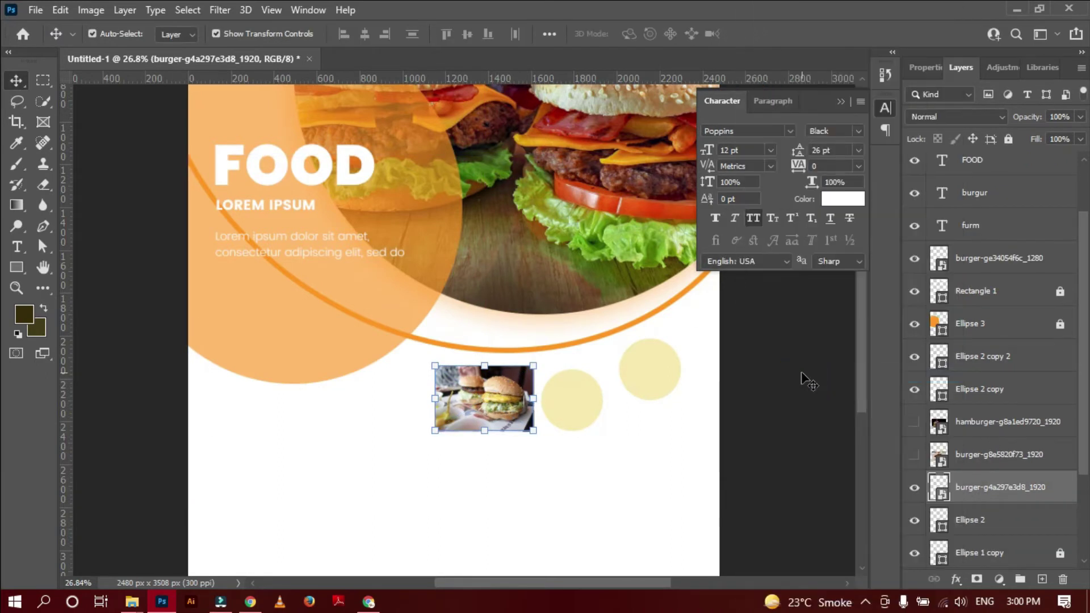
left_click(975, 520)
left_click(957, 579)
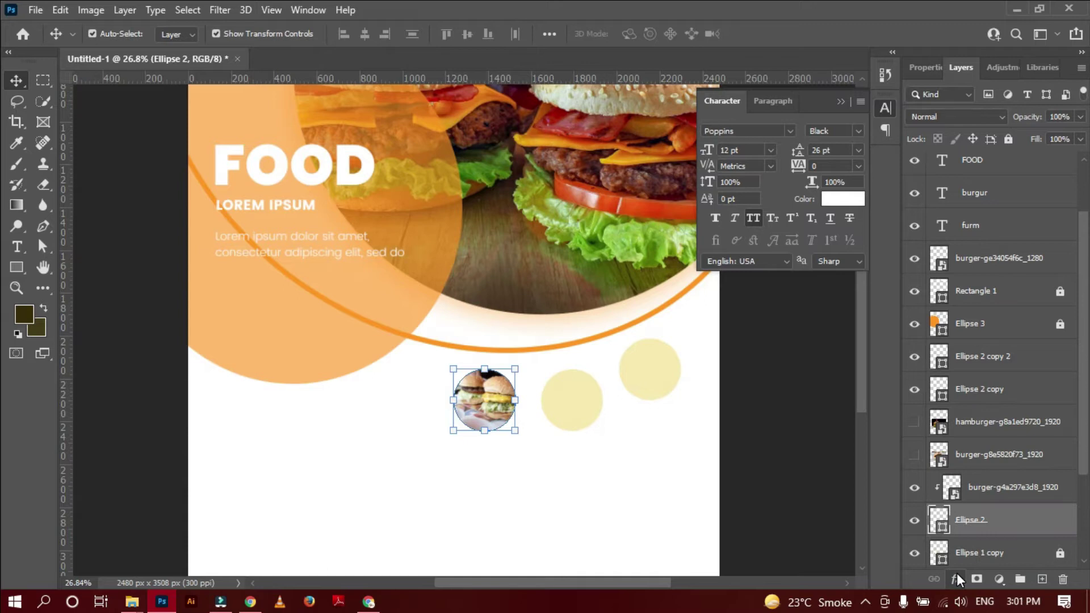
Give the left circle a drop shadow with size 32 px, opacity 26% and colour #545454.
left_click_drag(751, 129, 829, 136)
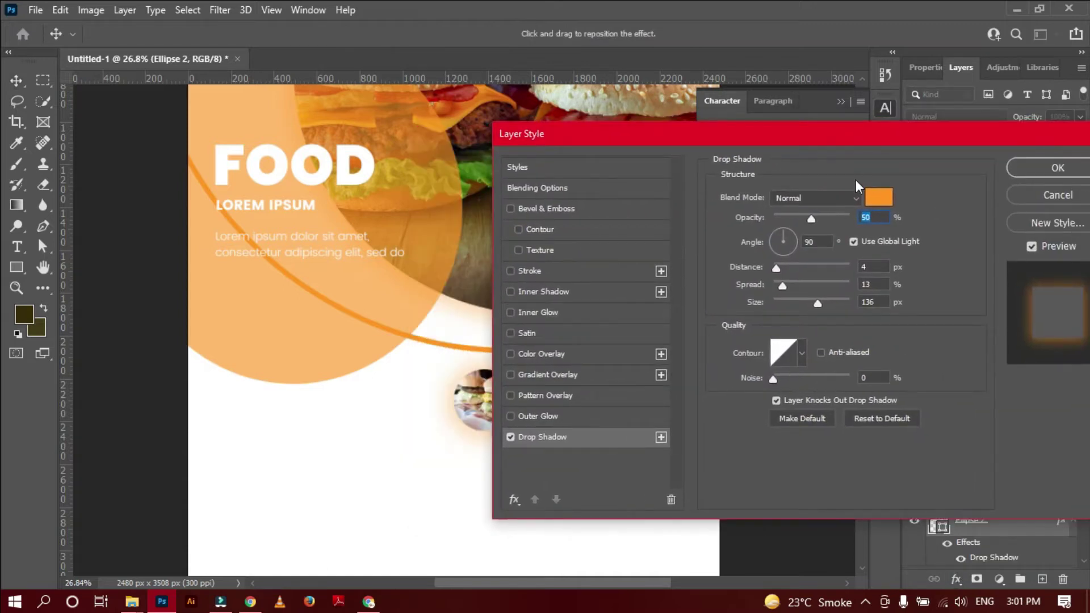
left_click_drag(816, 301, 789, 304)
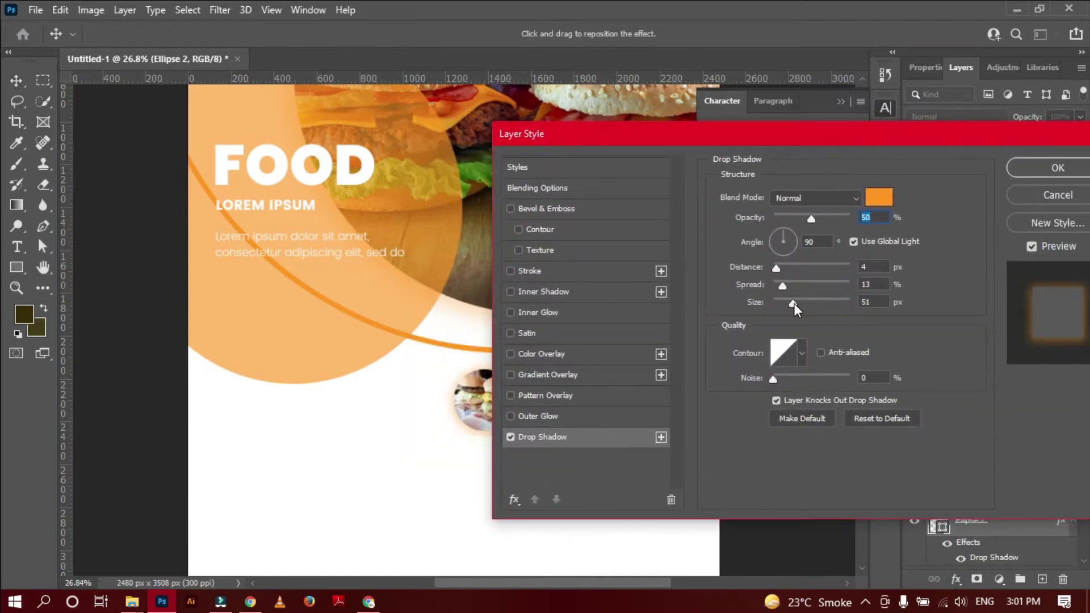
left_click_drag(810, 220, 793, 221)
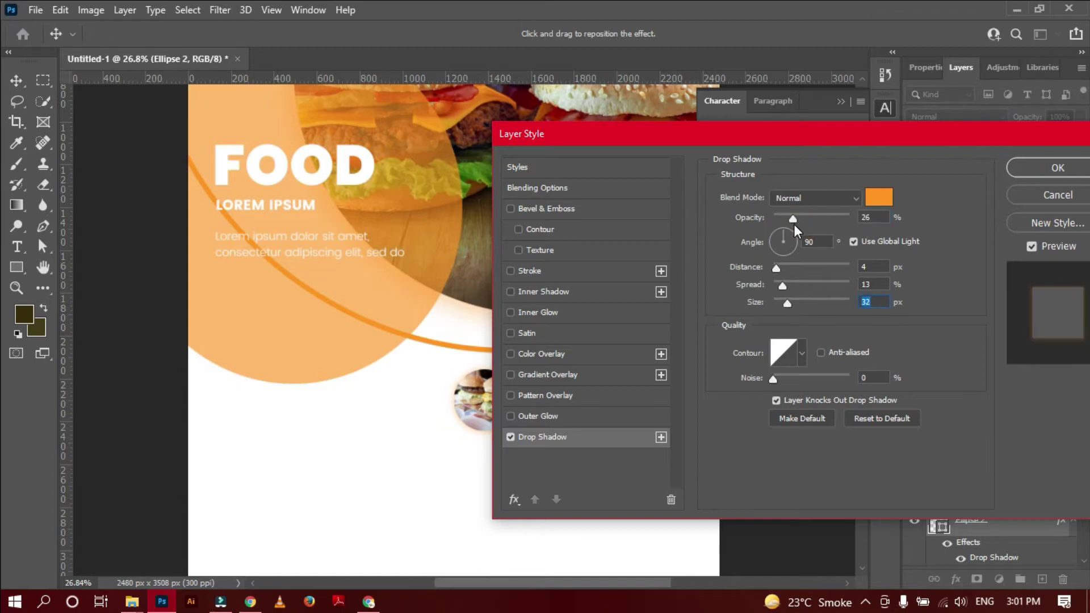
left_click(874, 198)
left_click(654, 412)
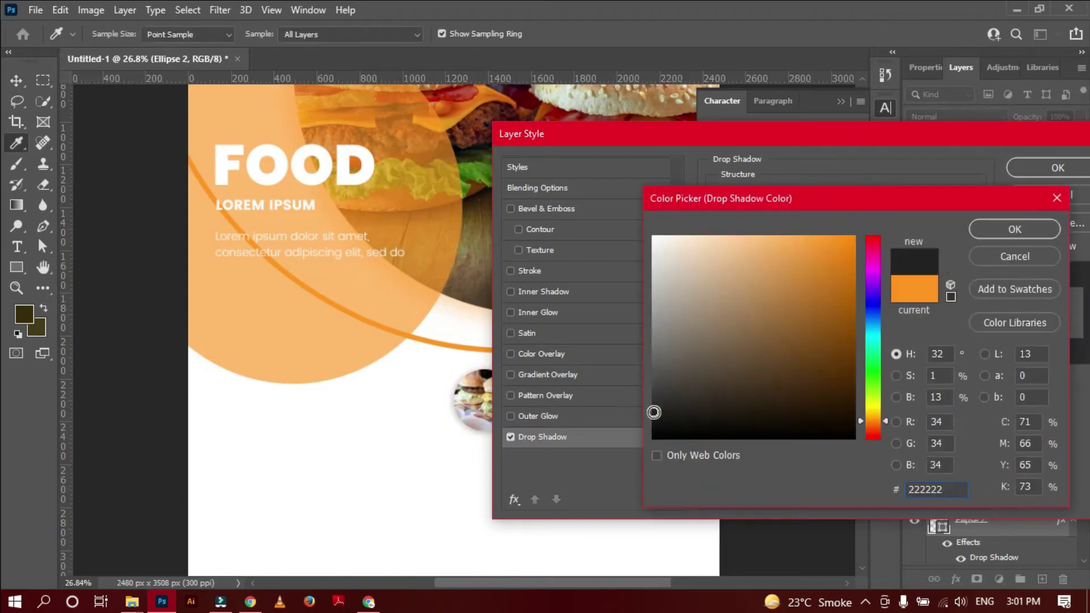
left_click(652, 372)
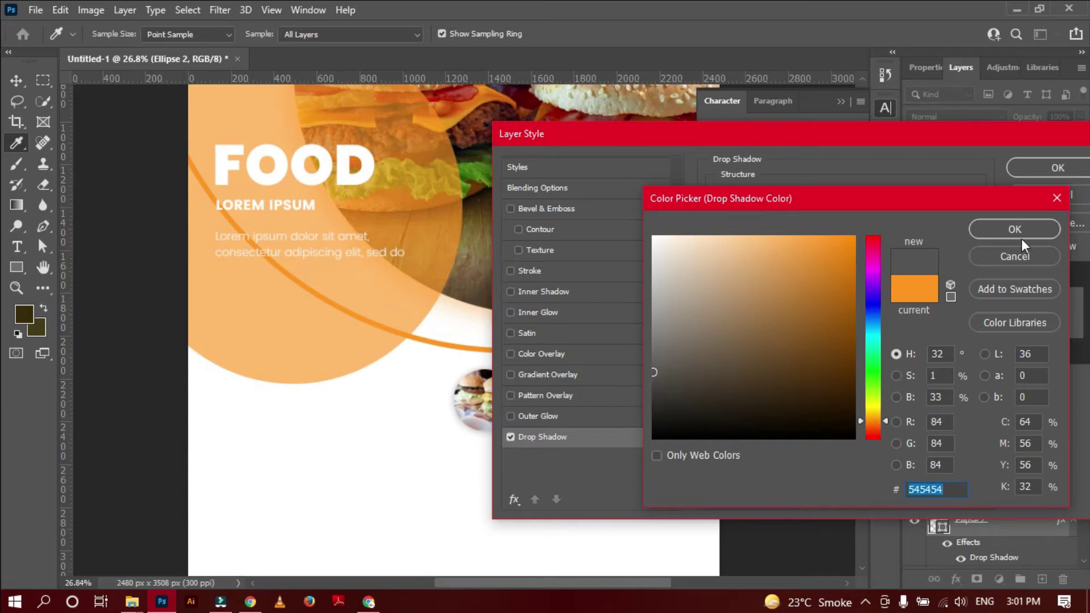
left_click(1020, 237)
left_click(1044, 170)
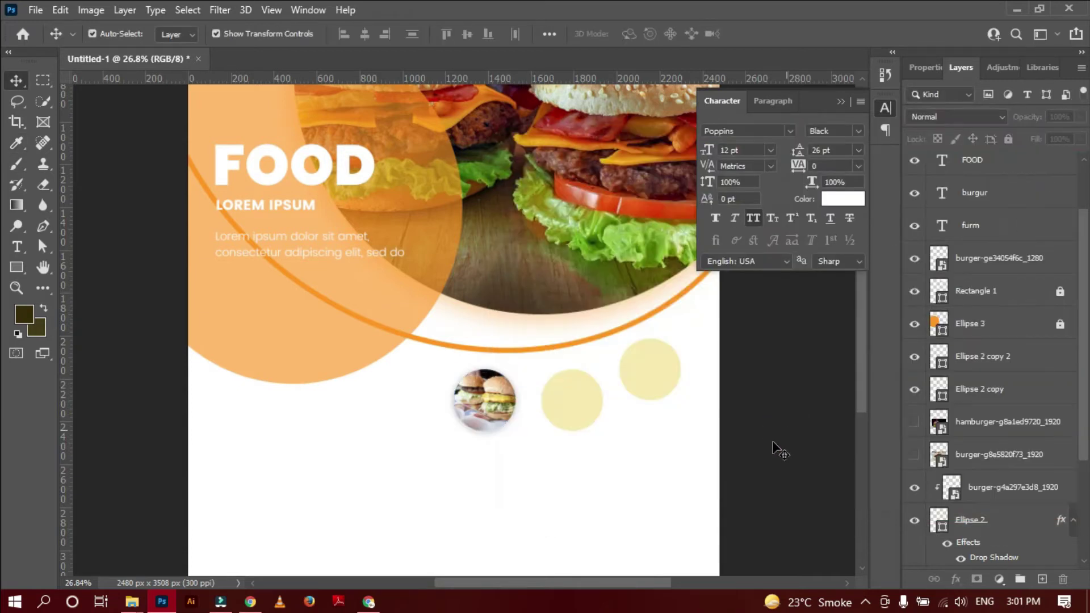
Copy the left circle's drop shadow and paste it onto the middle and right circles.
left_click(487, 429)
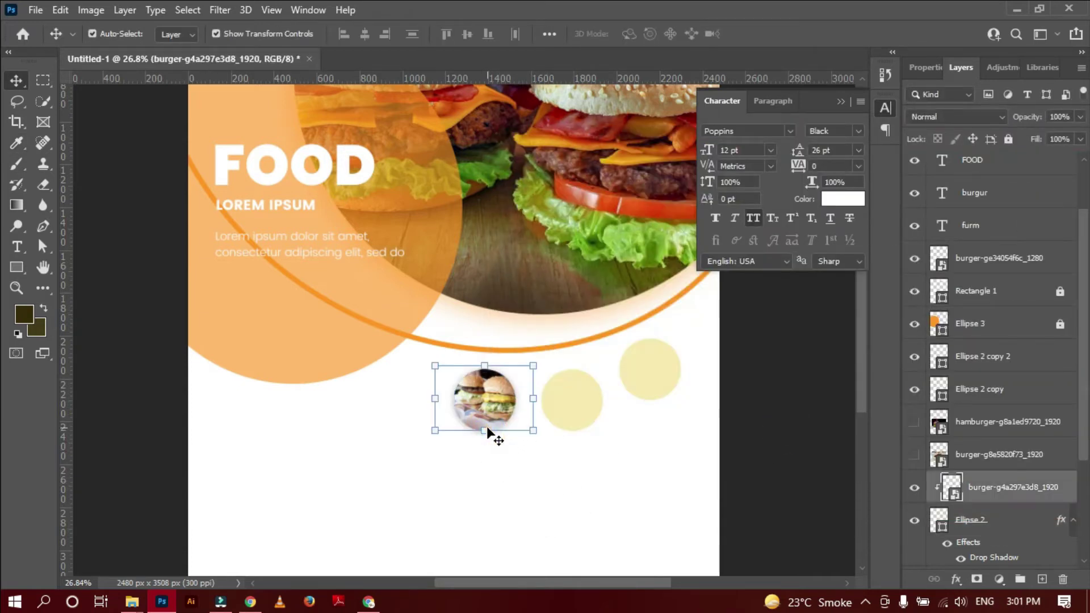
left_click(966, 523)
right_click(966, 522)
left_click(810, 363)
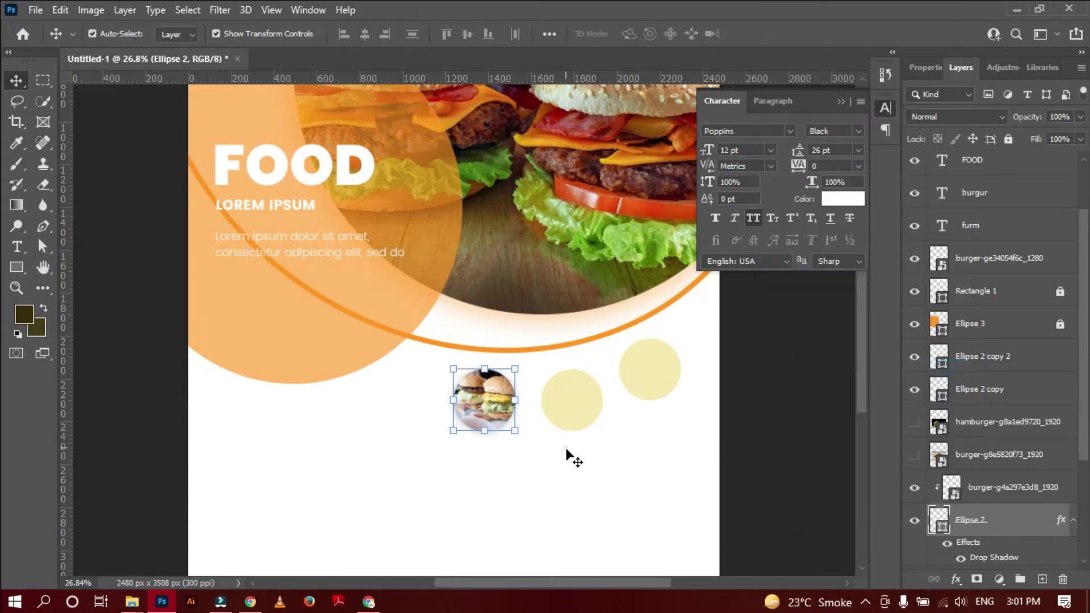
left_click_drag(569, 454, 650, 376)
right_click(968, 392)
left_click(781, 380)
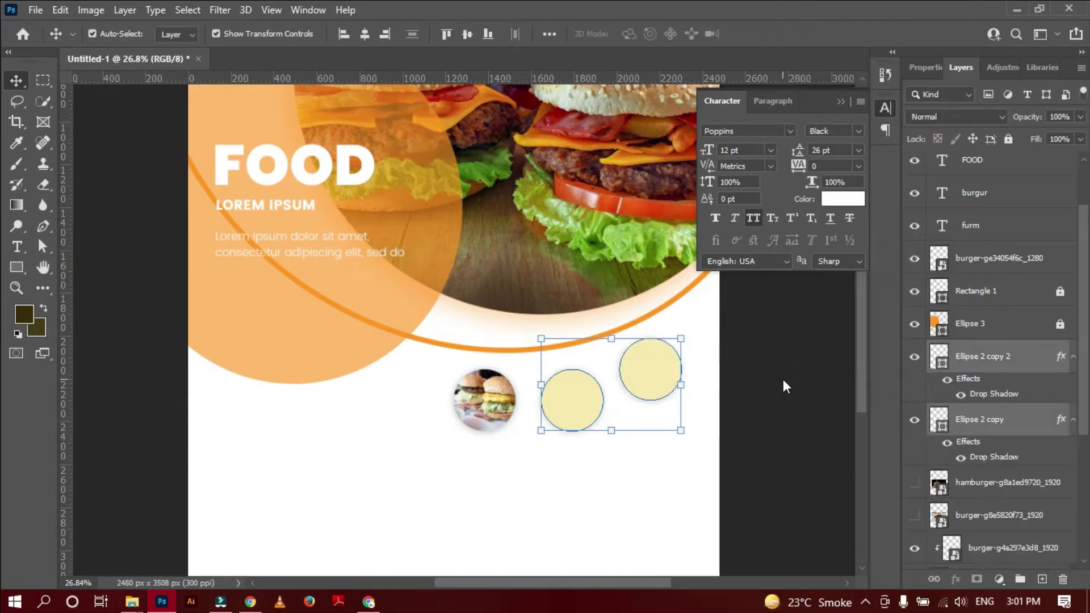
Unhide the second burger photo, shrink it, and clip it inside the middle circle.
left_click(579, 410)
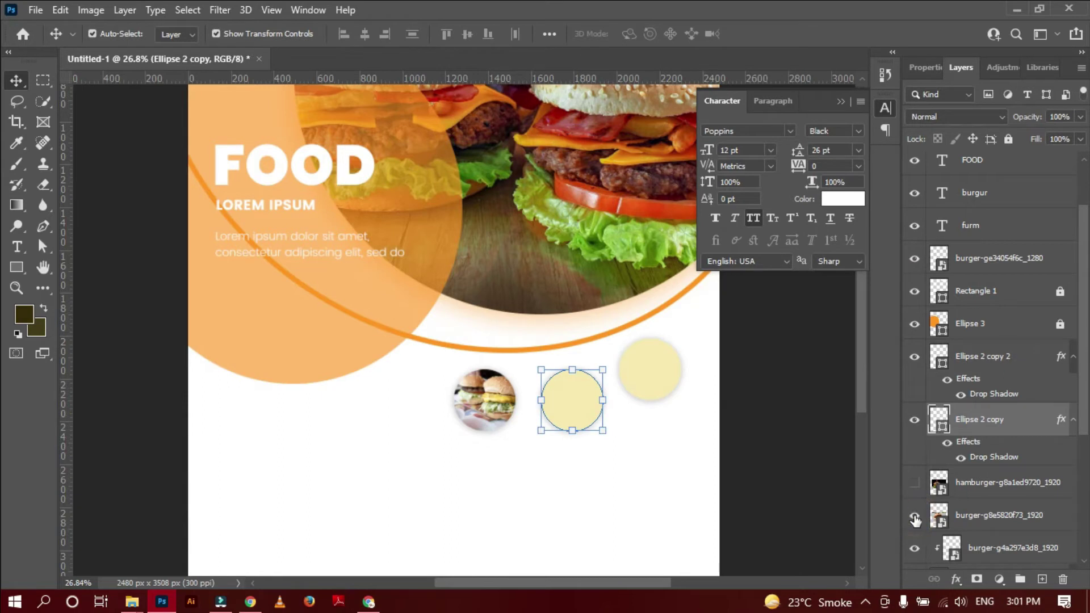
left_click(914, 516)
left_click_drag(988, 517, 988, 422)
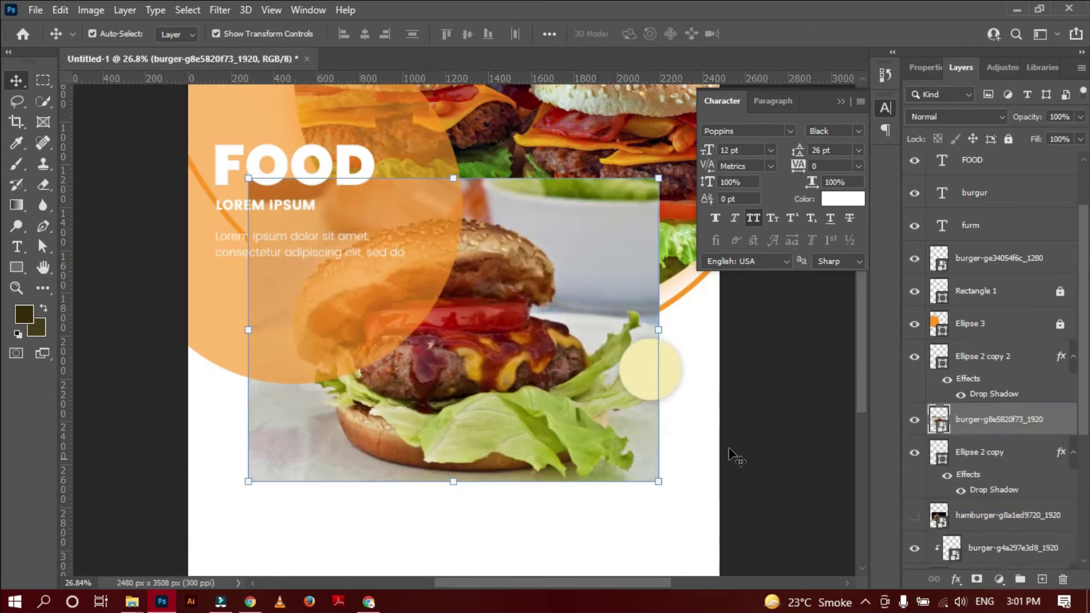
mouse_move(248, 179)
left_mouse_down()
mouse_move(587, 437)
mouse_move(550, 387)
left_mouse_up()
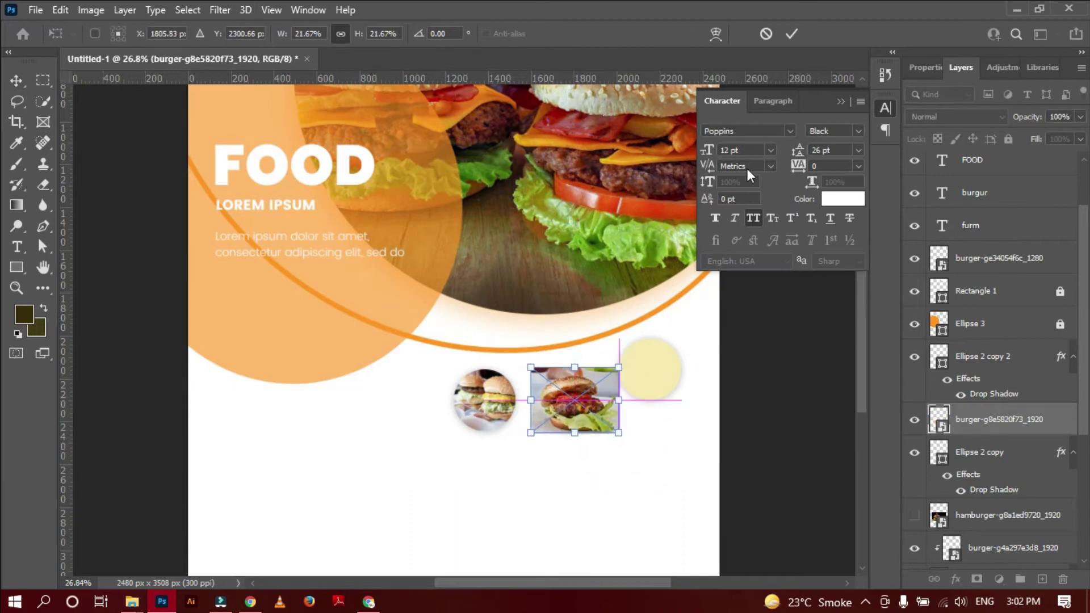
left_click(793, 37)
right_click(976, 419)
left_click(942, 373)
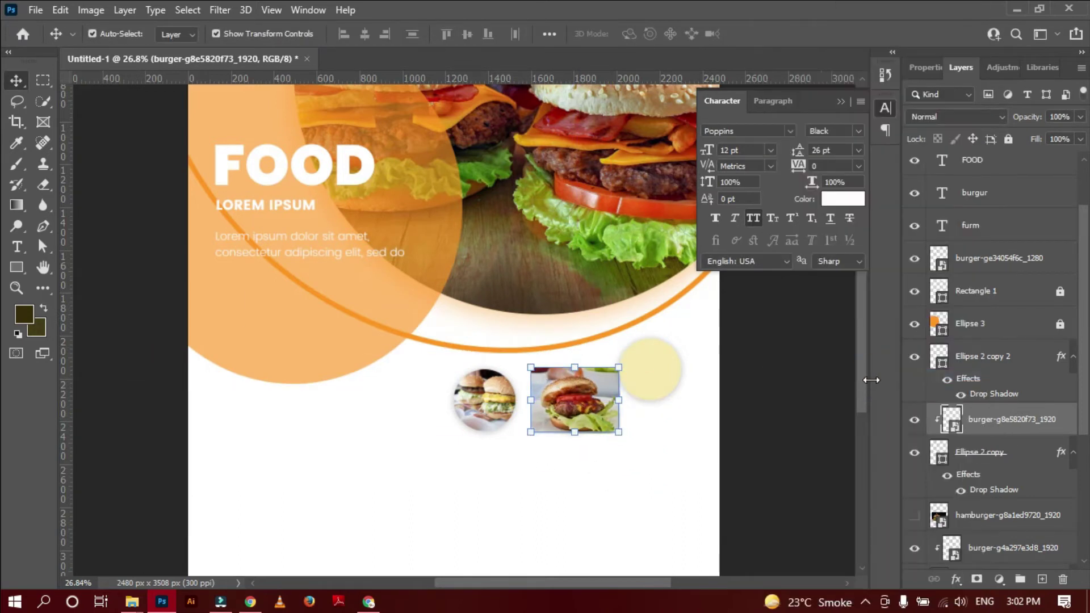
Unhide the hamburger photo and shrink it onto the right circle.
left_click(667, 362)
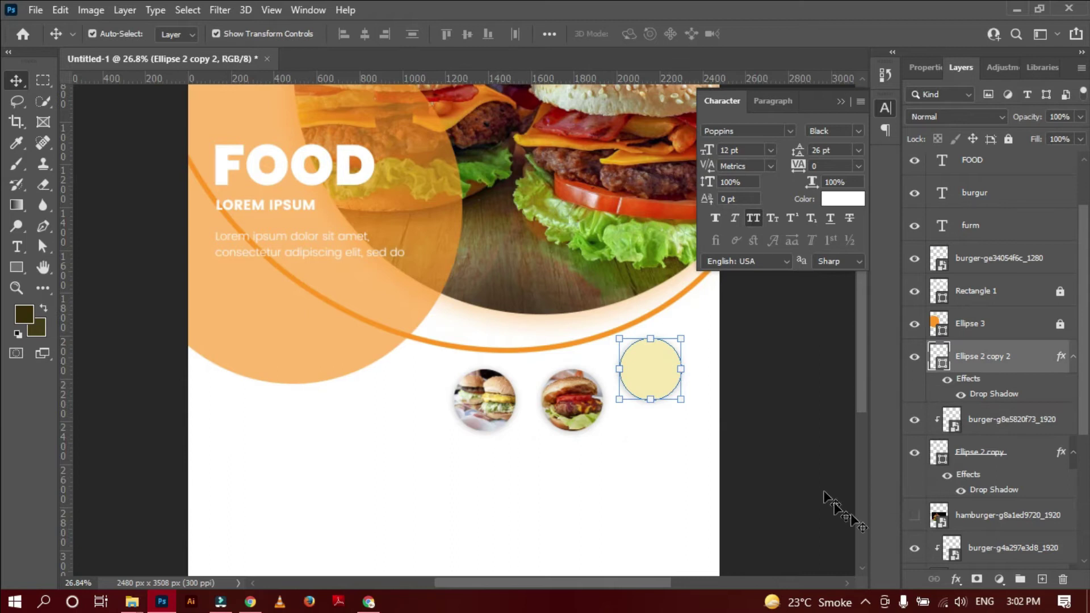
left_click(915, 517)
left_click_drag(993, 516, 987, 349)
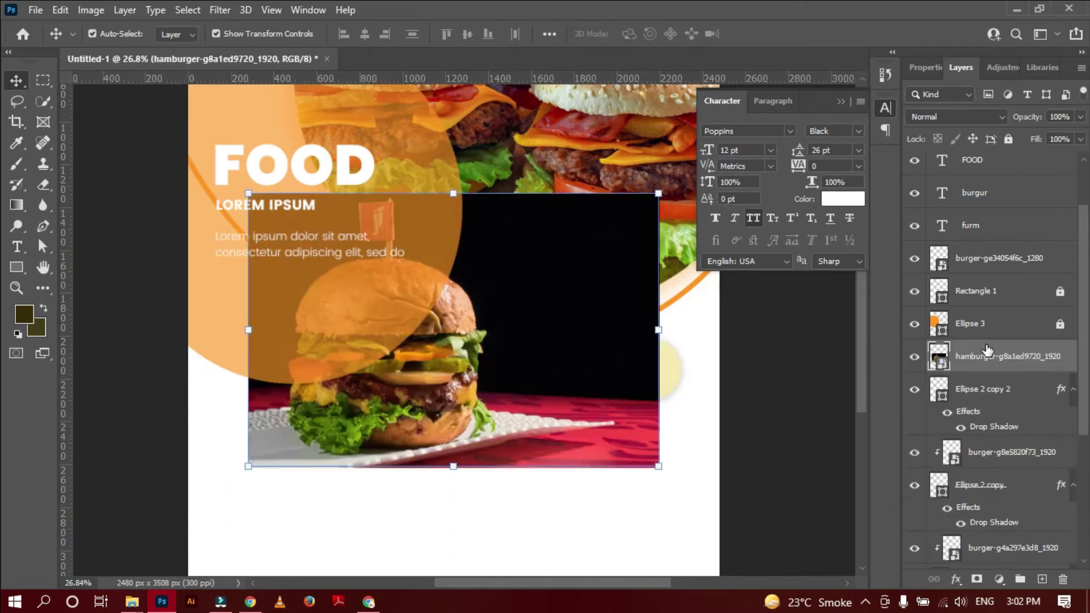
key("ctrl+t")
left_click_drag(248, 194, 562, 402)
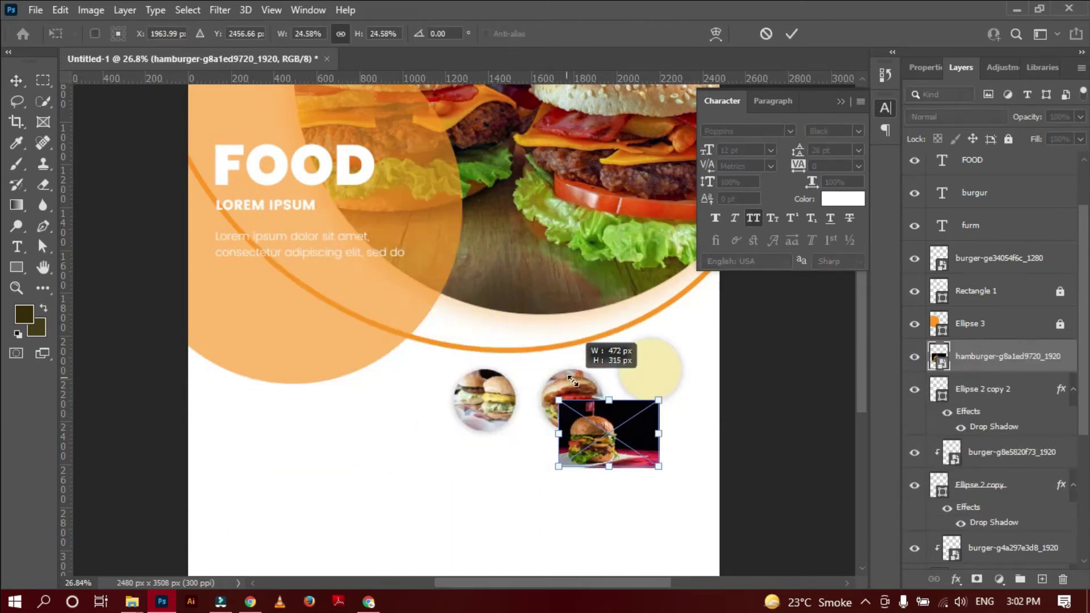
left_click_drag(635, 442, 681, 372)
left_click(790, 34)
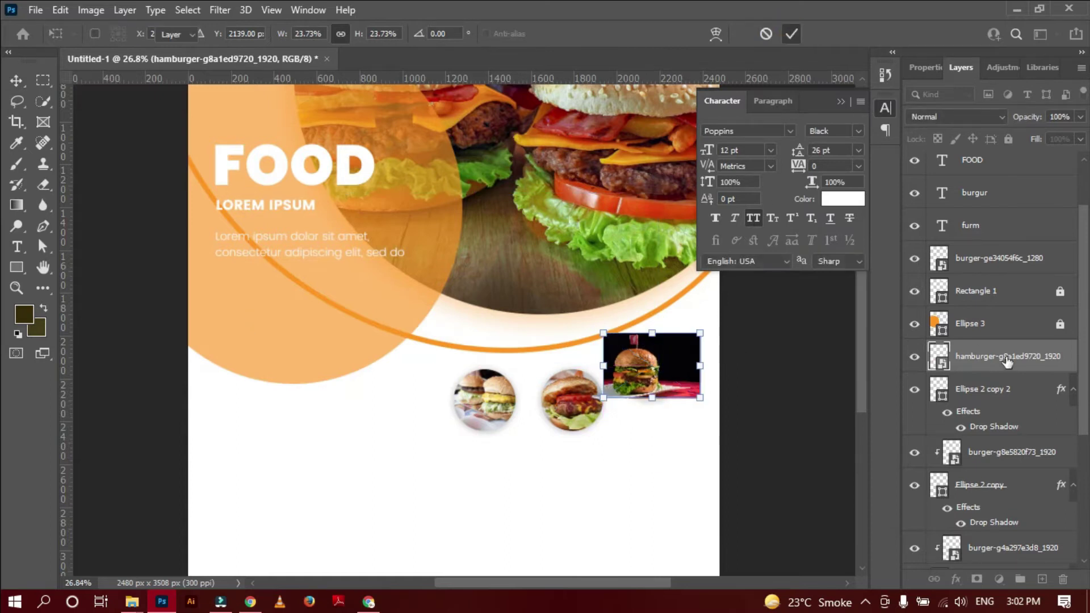
Clip the hamburger photo into the right circle and nudge it to fit.
right_click(992, 357)
left_click(866, 375)
left_click_drag(658, 389, 669, 379)
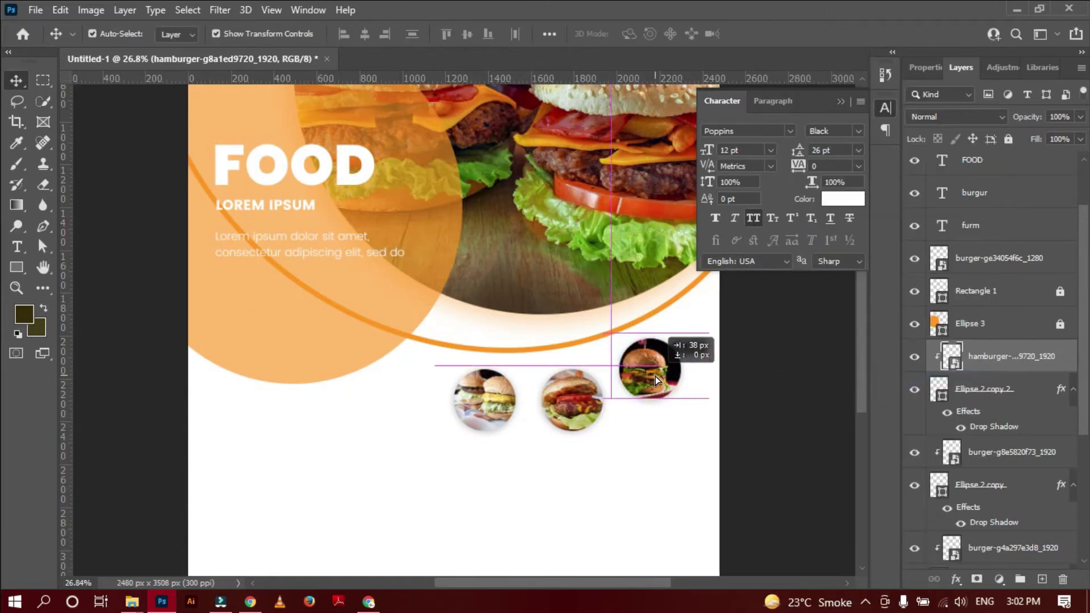
left_click(797, 423)
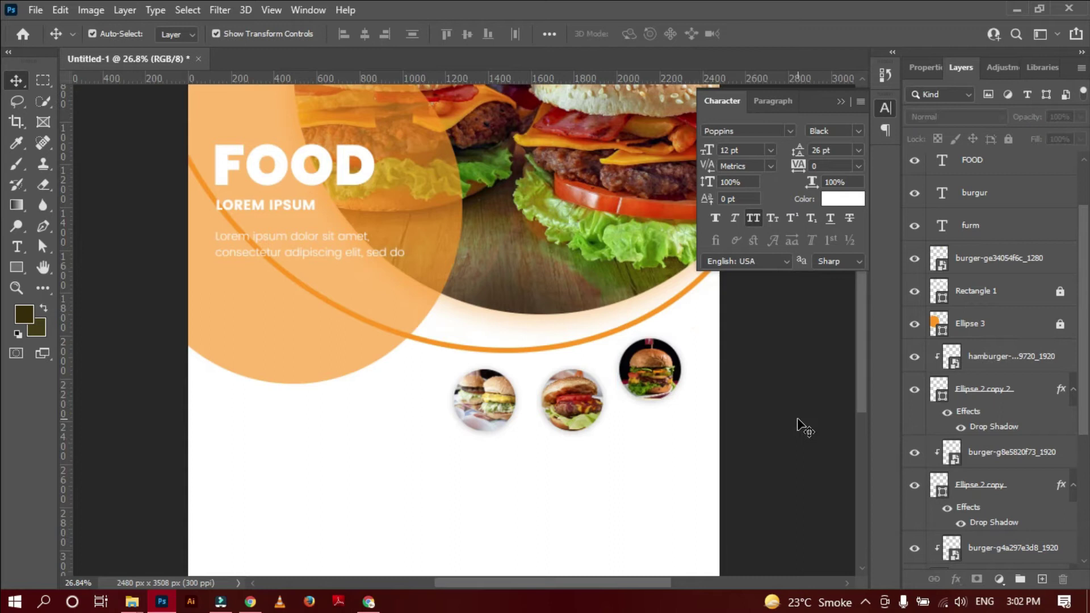
left_click(641, 431)
left_click(797, 462)
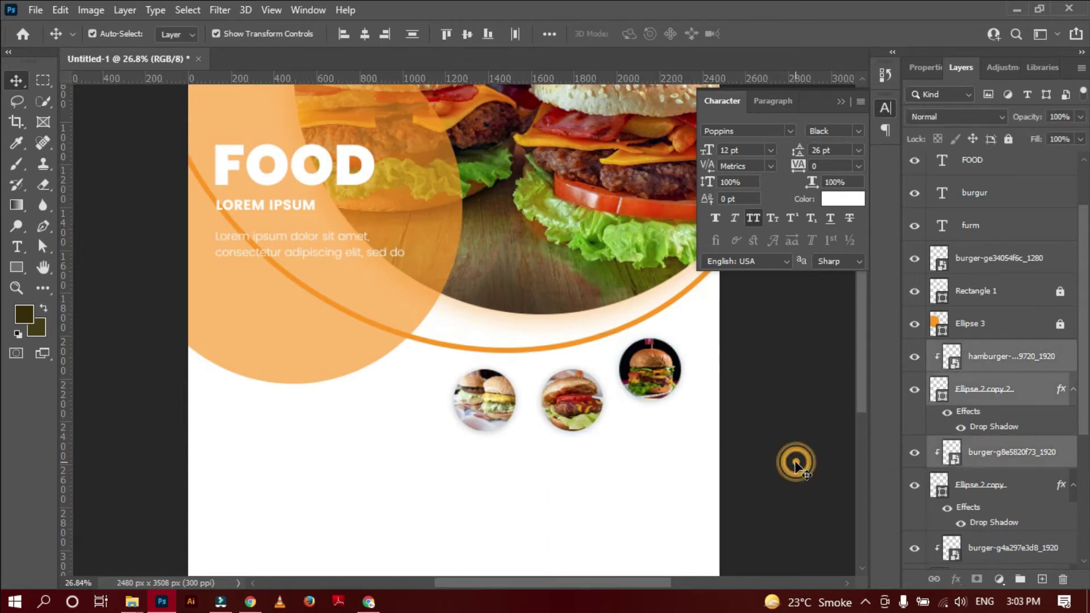
Convert the hamburger and right circle into one smart object and shrink it to about three quarters.
left_click(970, 361)
key("Tab")
key("Tab")
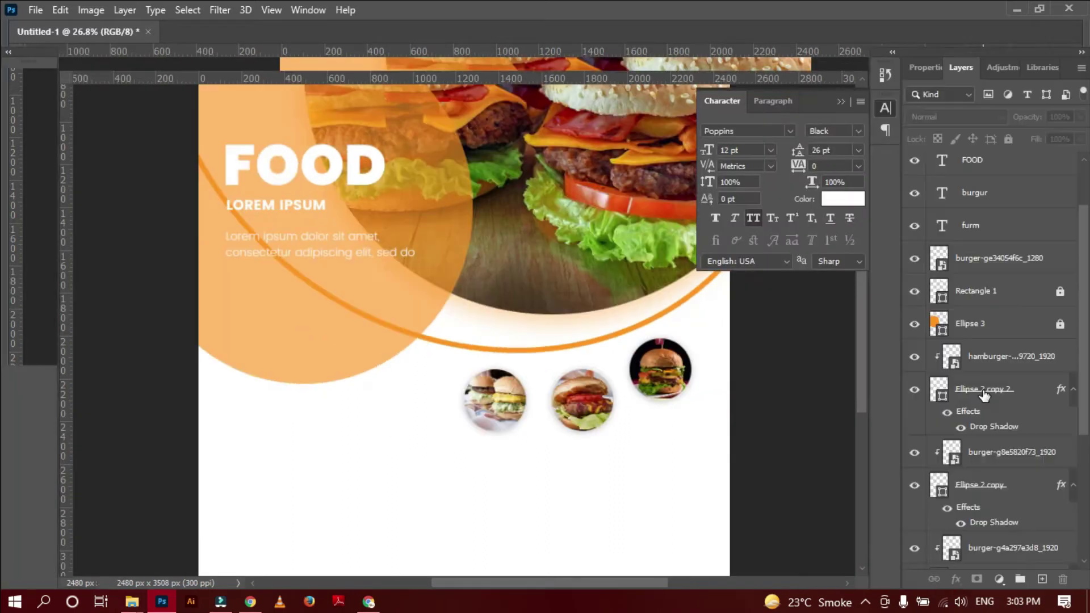
left_click(983, 392)
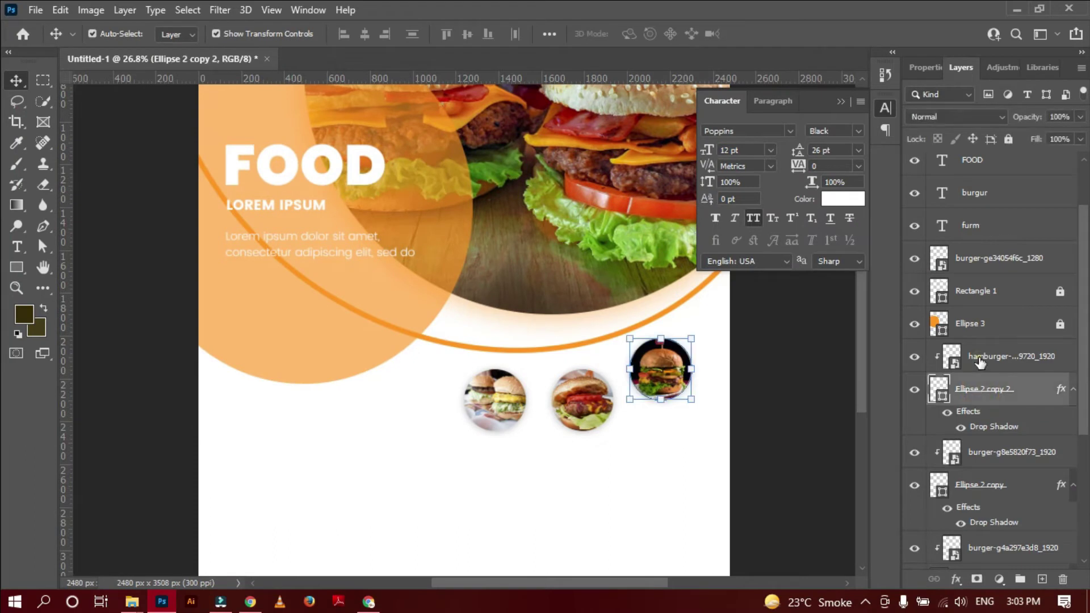
right_click(980, 362)
left_click(823, 167)
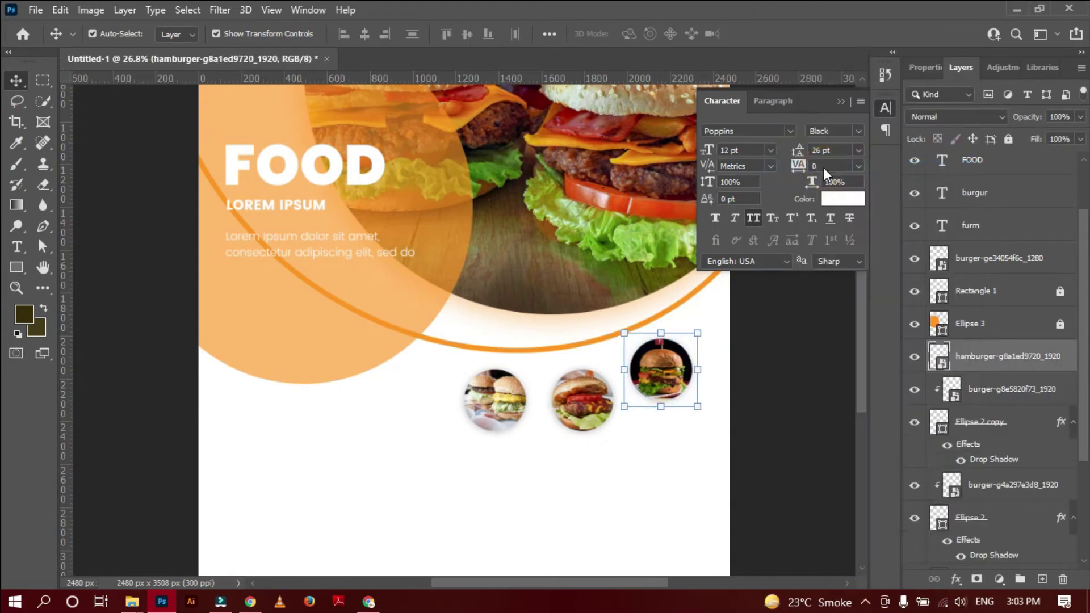
left_click_drag(625, 407, 665, 387)
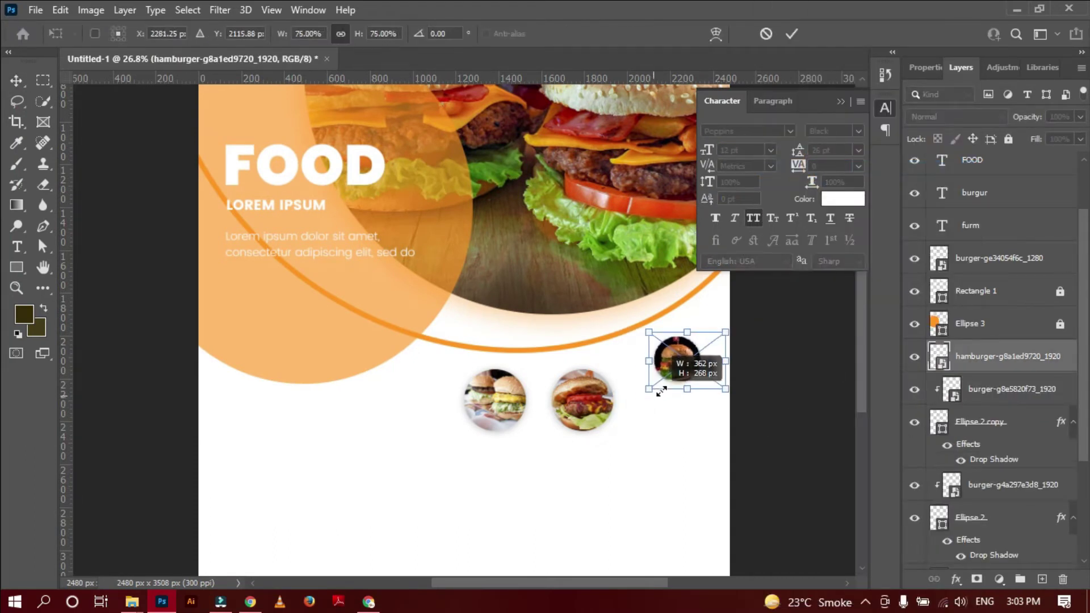
left_click(792, 33)
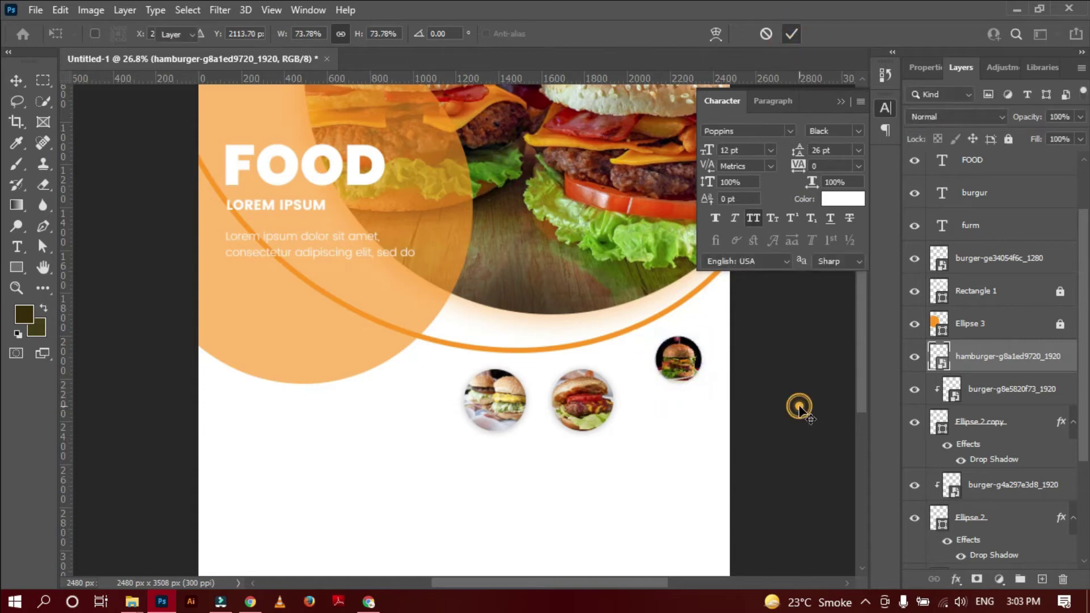
Convert the middle thumbnail into a smart object and shrink it slightly.
left_click(580, 432)
right_click(982, 407)
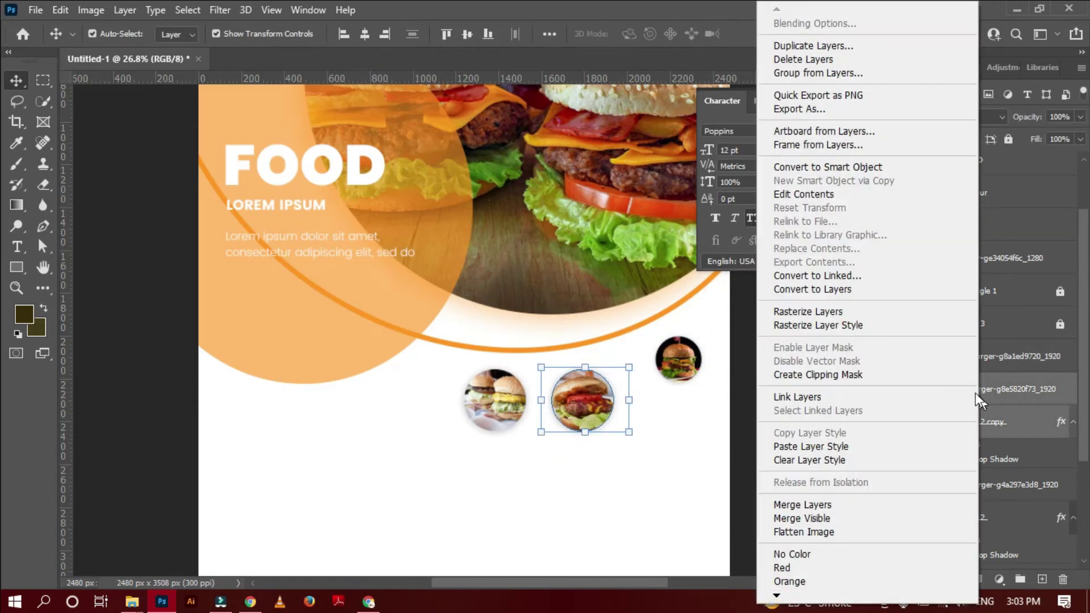
left_click(836, 171)
key("ctrl+t")
mouse_move(627, 434)
left_mouse_down()
mouse_move(614, 432)
mouse_move(623, 399)
left_mouse_up()
left_click(791, 33)
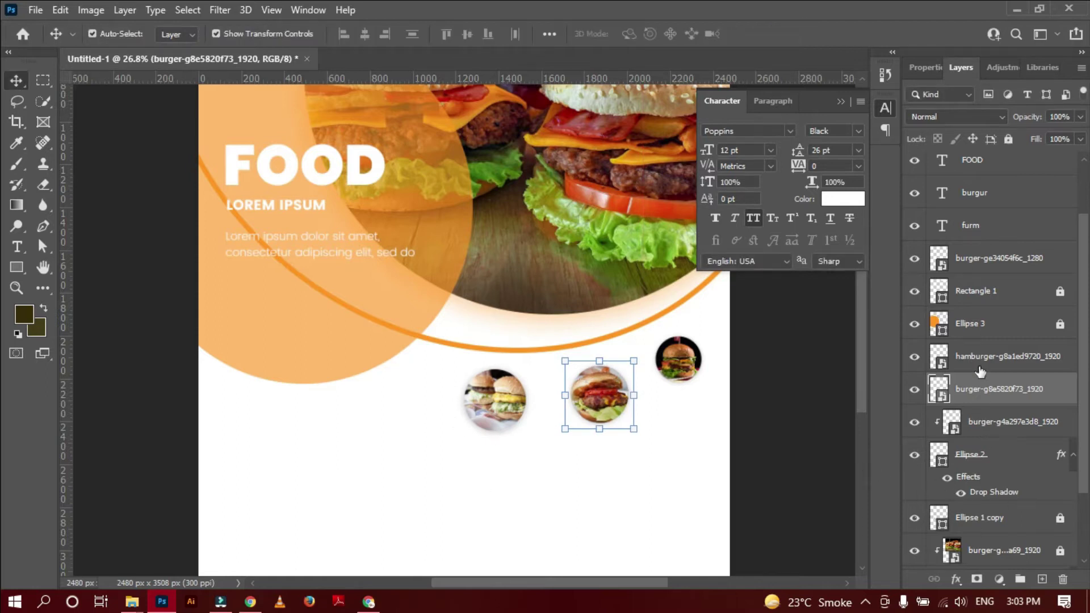
Select the right thumbnail and adjust the Ellipse tool's fill and outline width settings.
left_click(963, 326)
left_click(783, 462)
left_click(695, 371)
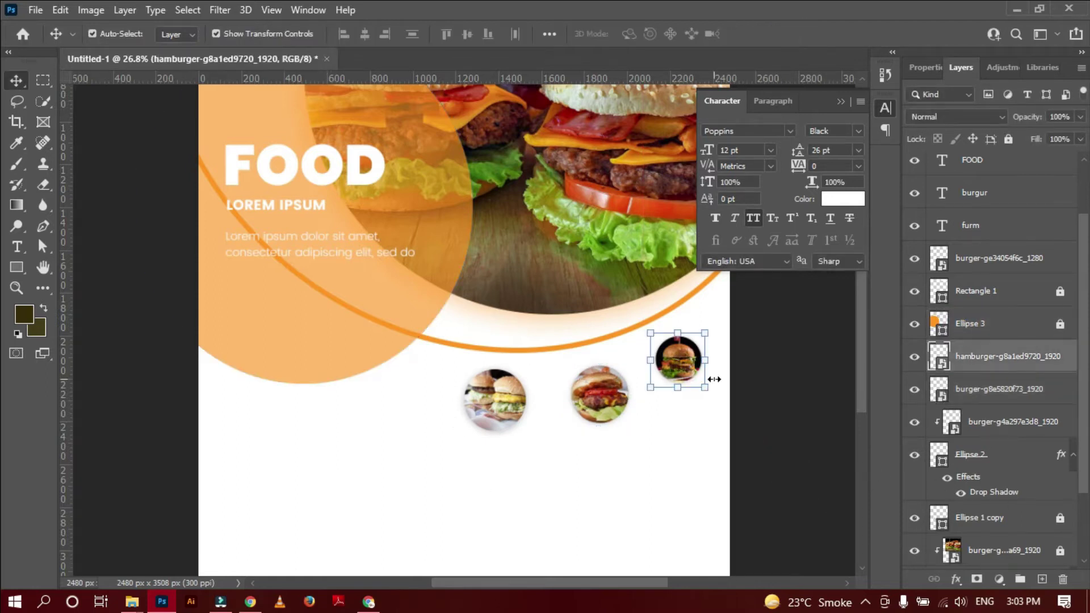
right_click(17, 268)
left_click(80, 282)
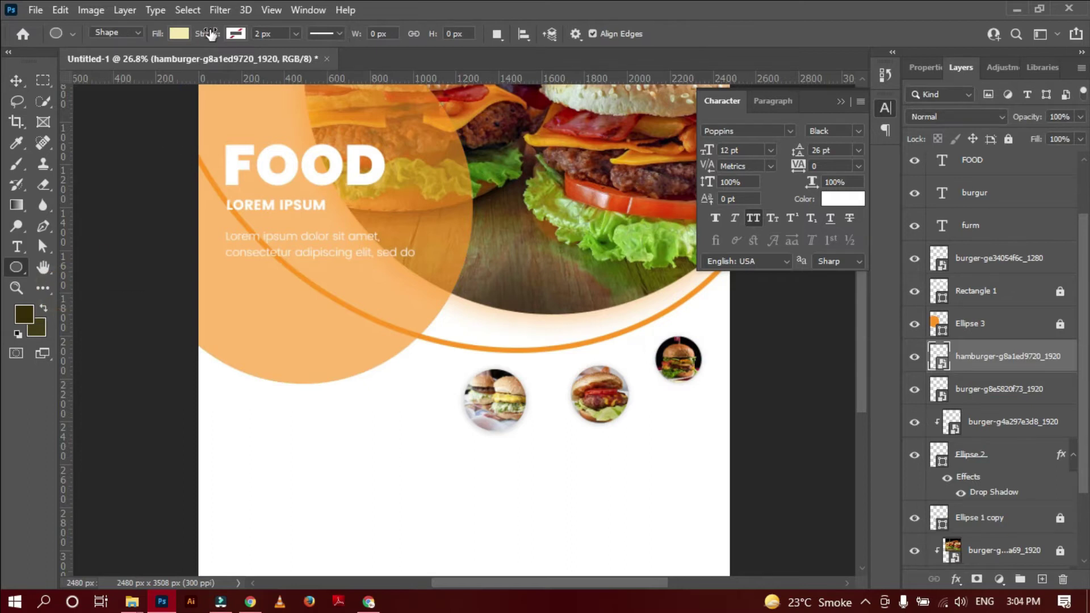
left_click(179, 34)
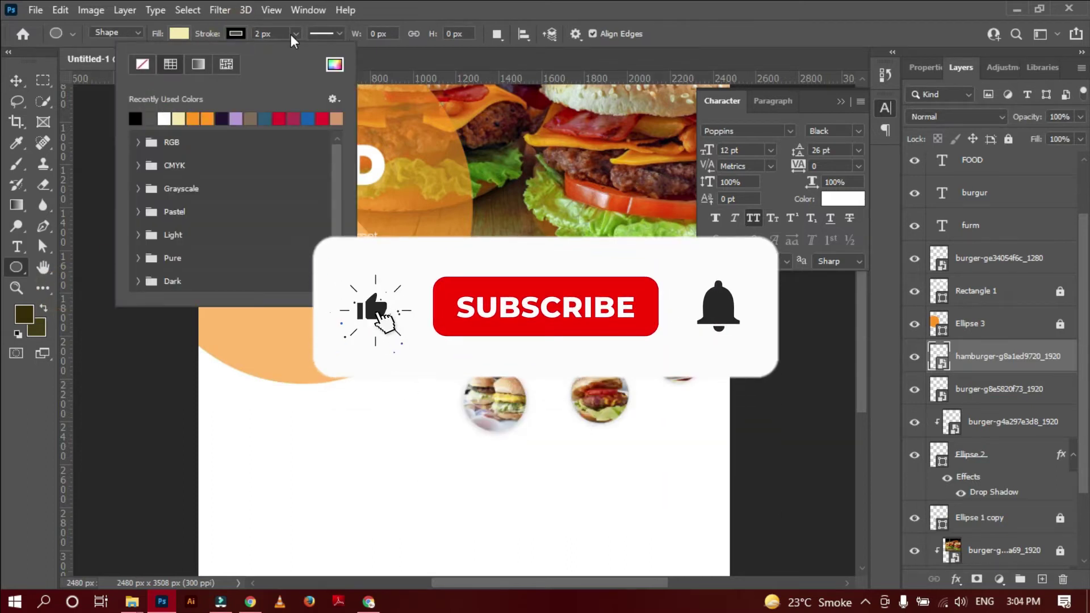
left_click(296, 33)
left_click_drag(295, 51, 342, 51)
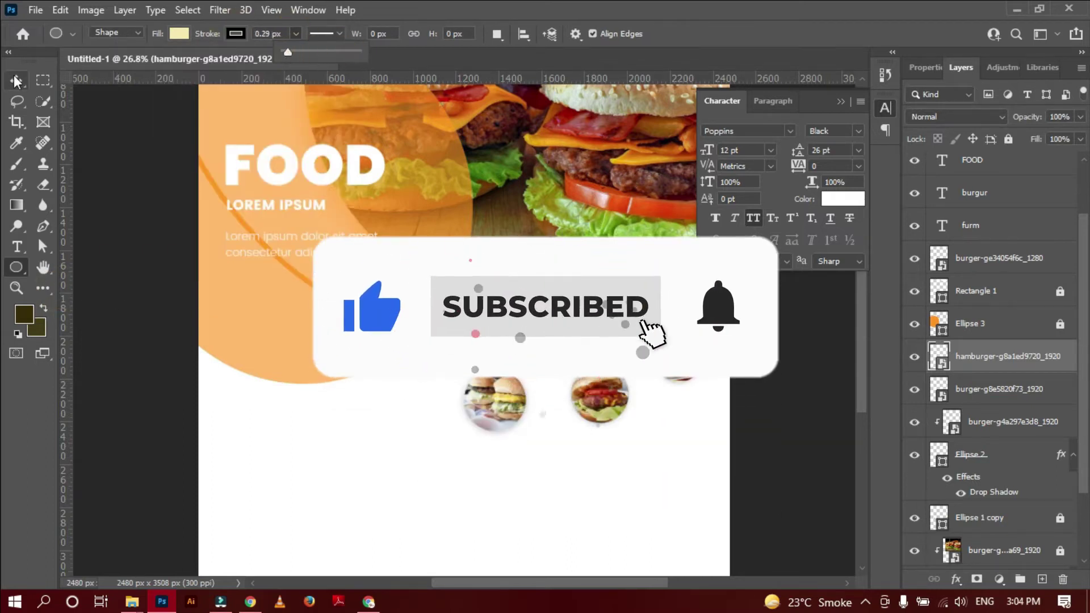
key("v")
Start a new empty text layer below the burger thumbnails.
scroll(540, 494, "down", 5)
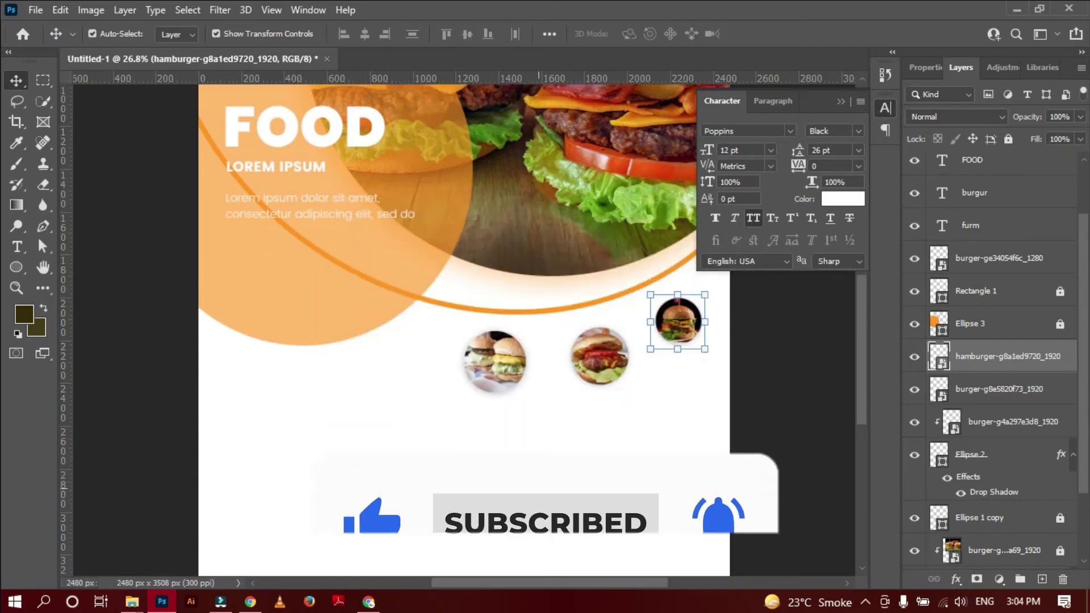
key("t")
left_click(240, 355)
key("BackSpace")
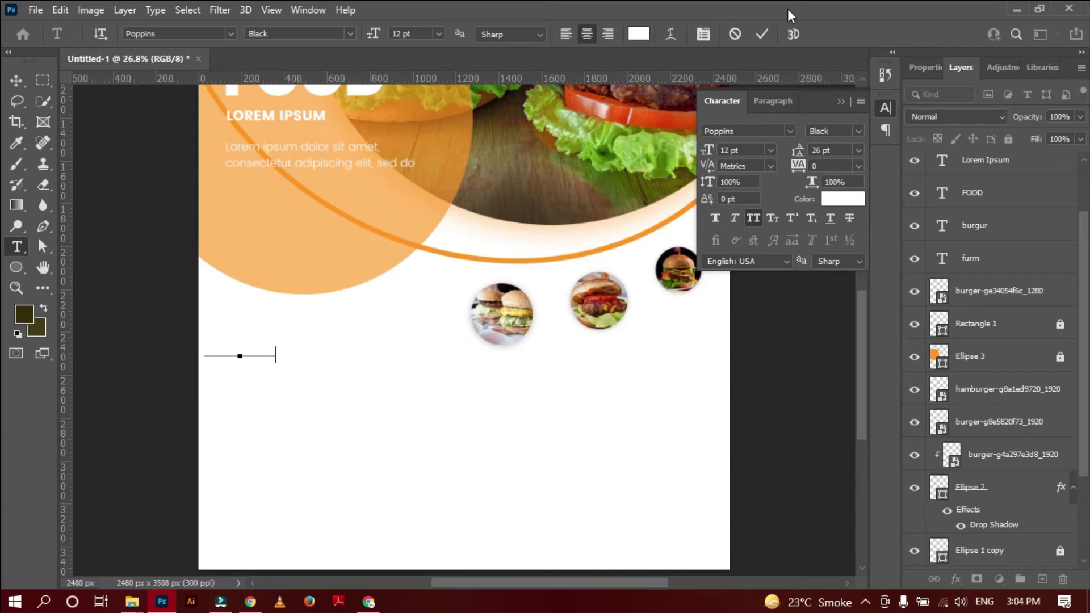
Colour the OUR SERVICE heading near-black and move it into place.
left_click(764, 33)
left_click(843, 199)
left_click(654, 434)
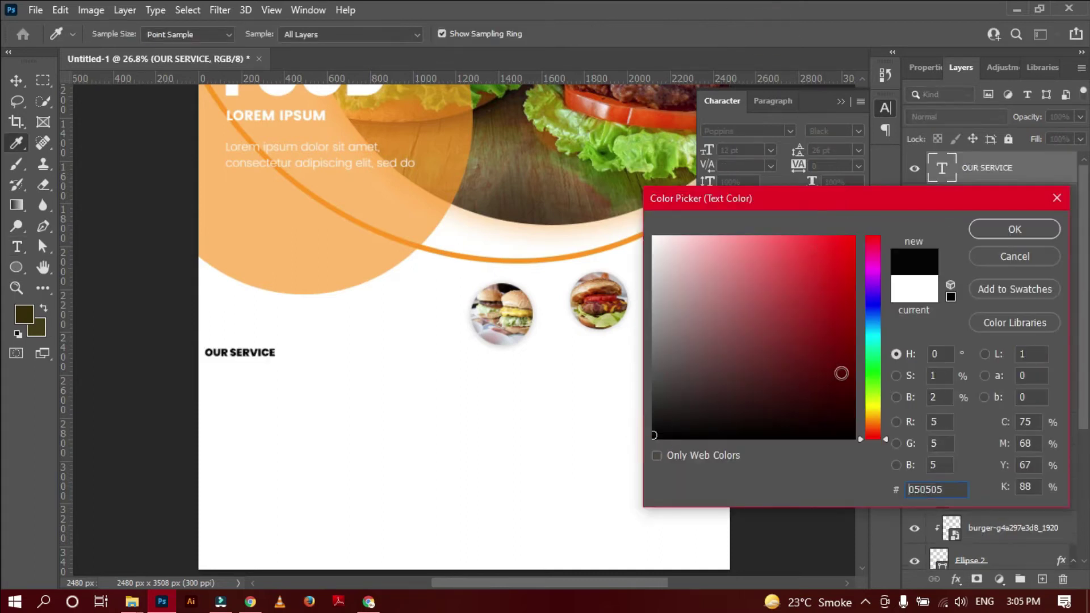
left_click(1014, 229)
key("v")
mouse_move(263, 354)
left_mouse_down()
mouse_move(299, 375)
mouse_move(287, 385)
left_mouse_up()
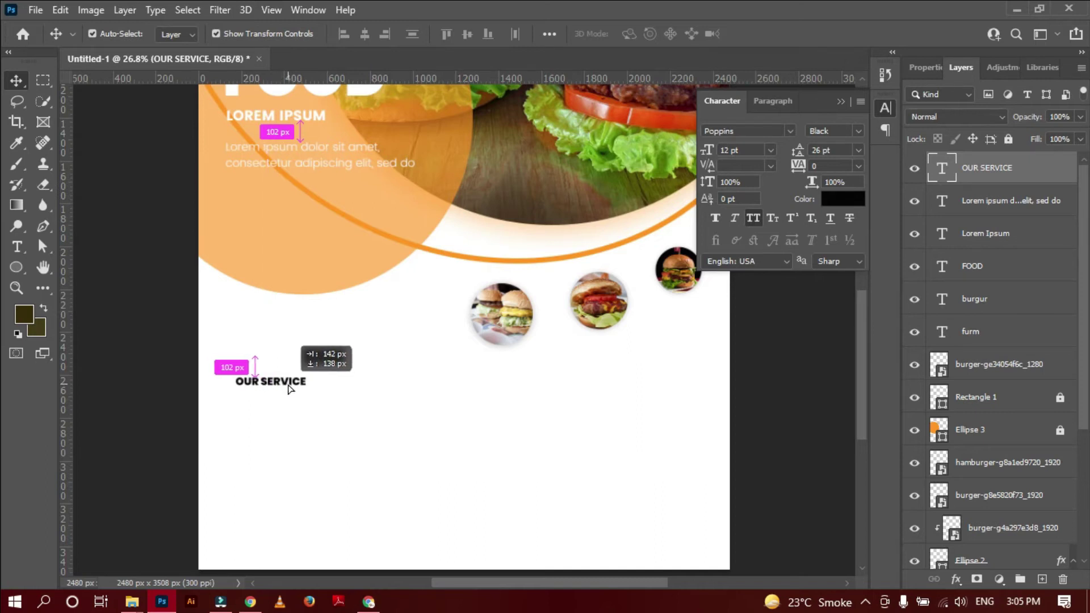
Add a left vertical guide, enlarge the heading to 13 pt and align it to the guide.
left_click_drag(67, 349, 234, 384)
scroll(259, 386, "up", 1)
scroll(260, 386, "up", 1)
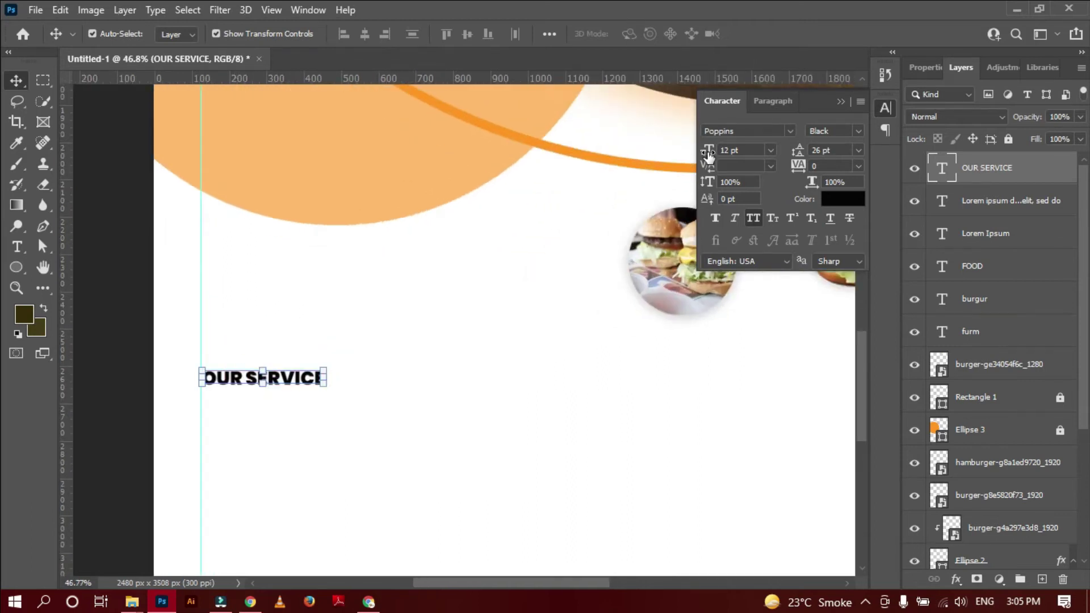
left_click_drag(707, 156, 712, 154)
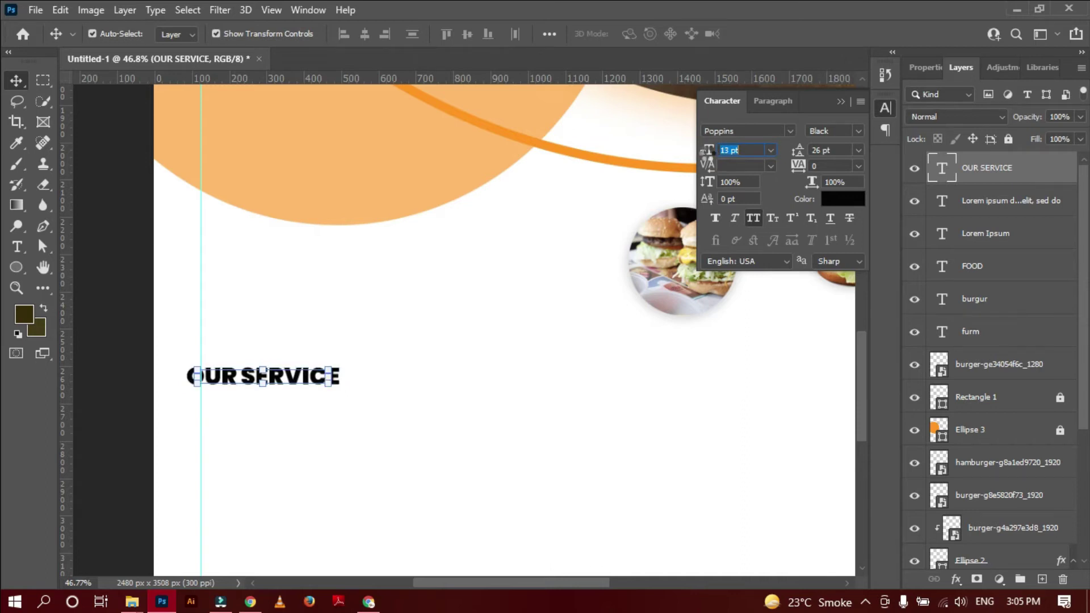
left_click_drag(248, 386, 252, 385)
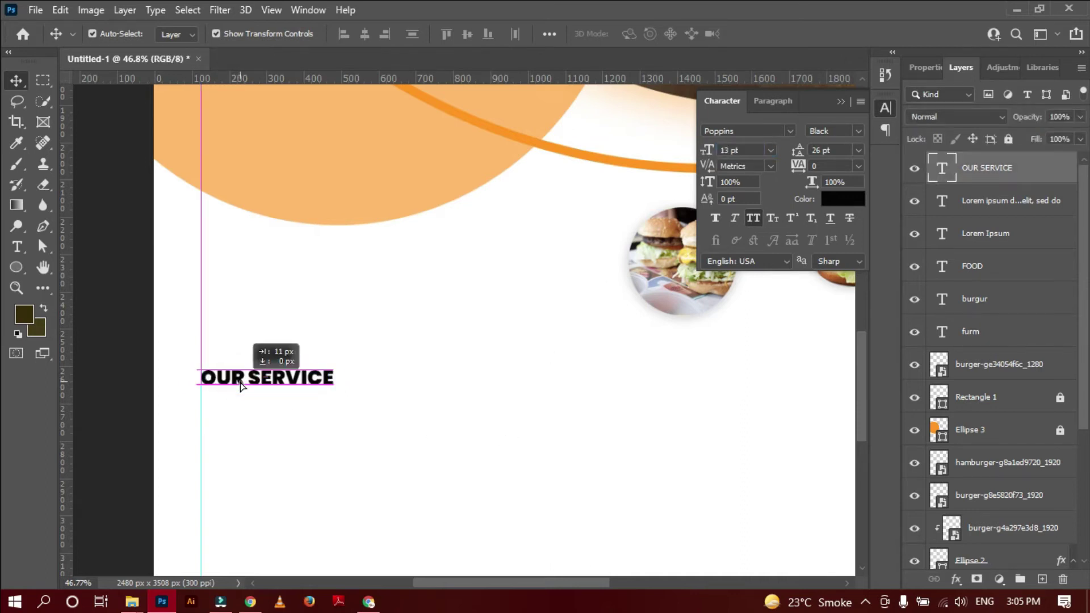
scroll(365, 445, "down", 2)
scroll(282, 352, "down", 1)
left_click_drag(282, 353, 276, 346)
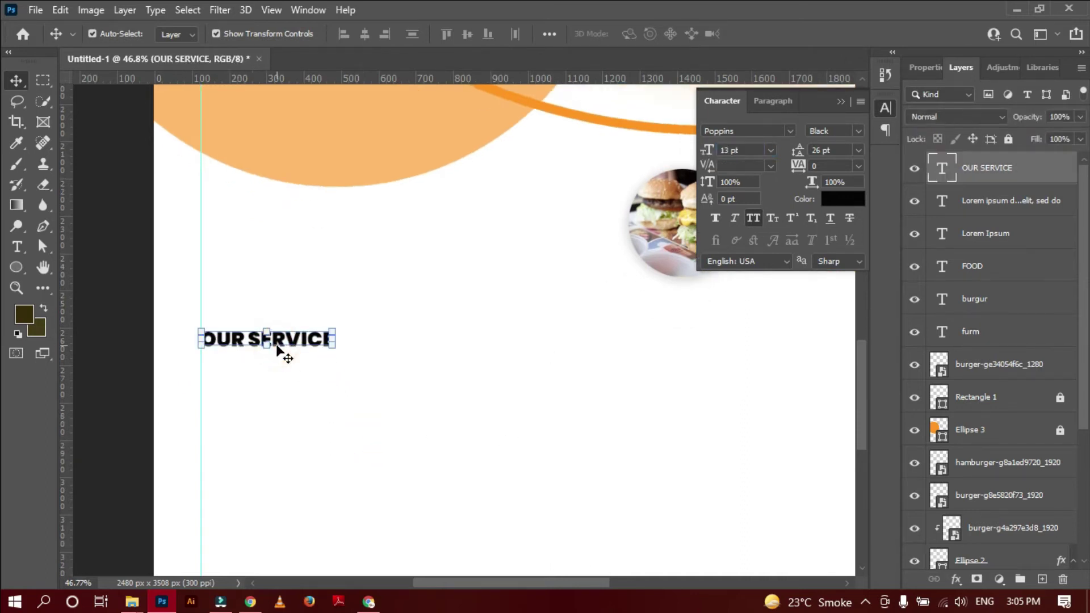
key("shift+Up")
key("shift+Up")
key("shift+Up")
key("shift+Up")
key("shift+Up")
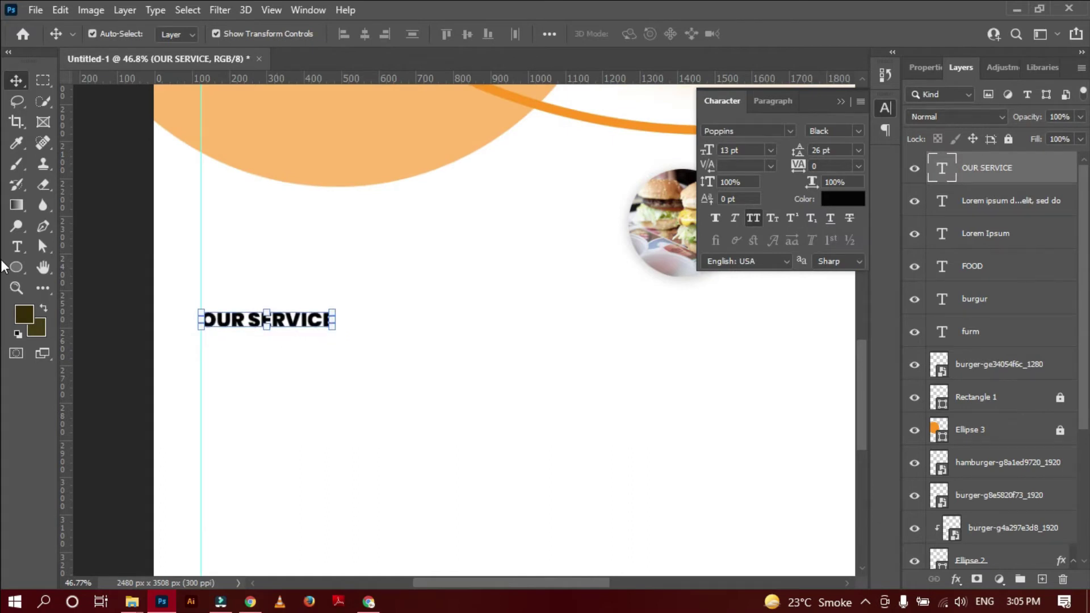
Draw a placeholder lorem ipsum paragraph box under the heading at 6 pt.
left_click(16, 246)
left_click_drag(203, 346, 635, 393)
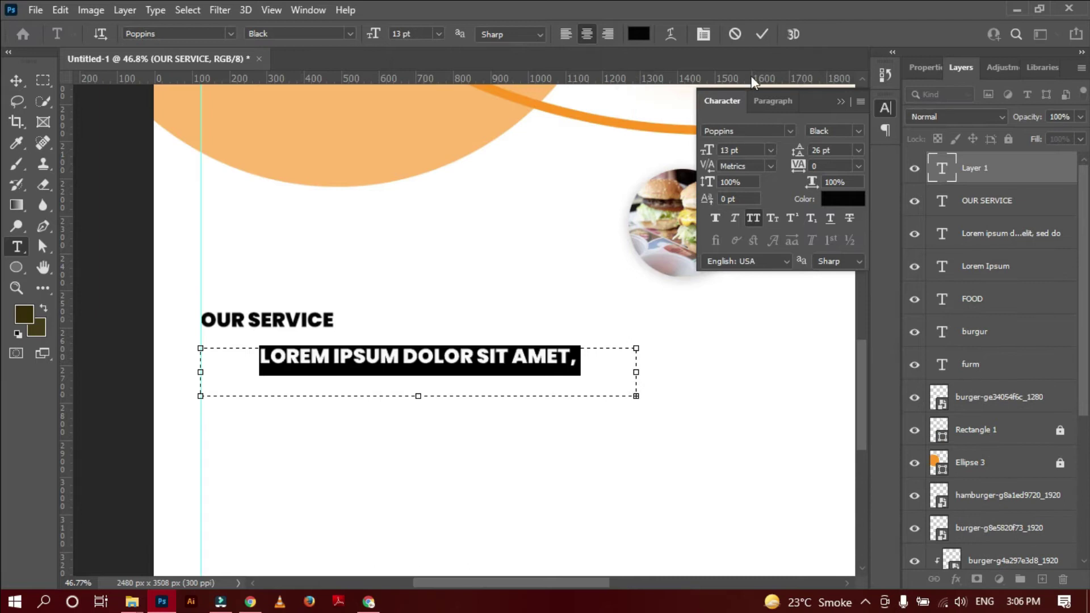
left_click(753, 32)
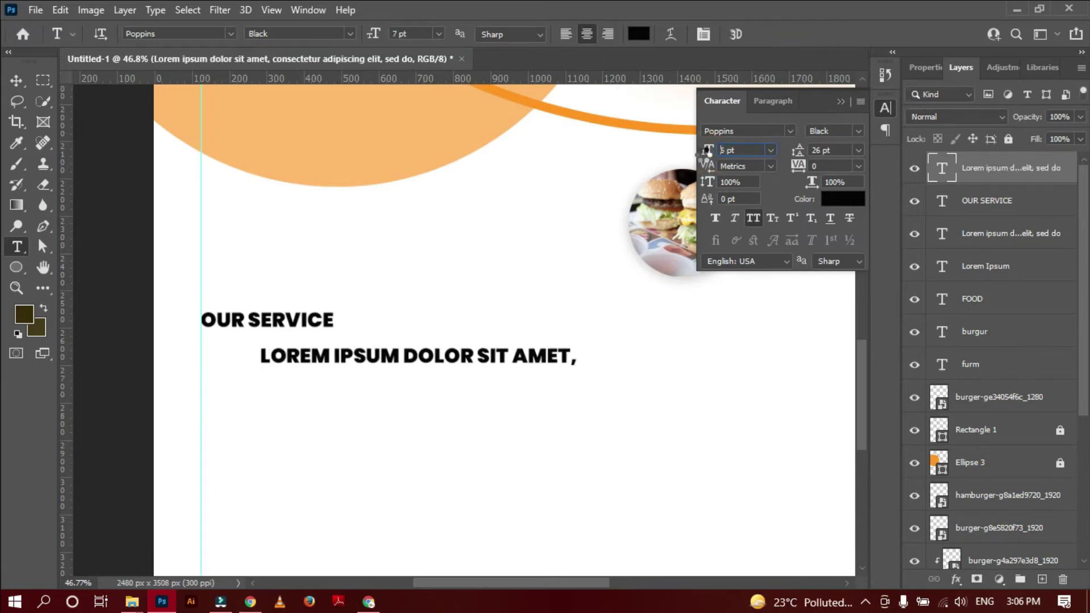
left_click_drag(709, 149, 704, 158)
left_click_drag(799, 151, 786, 152)
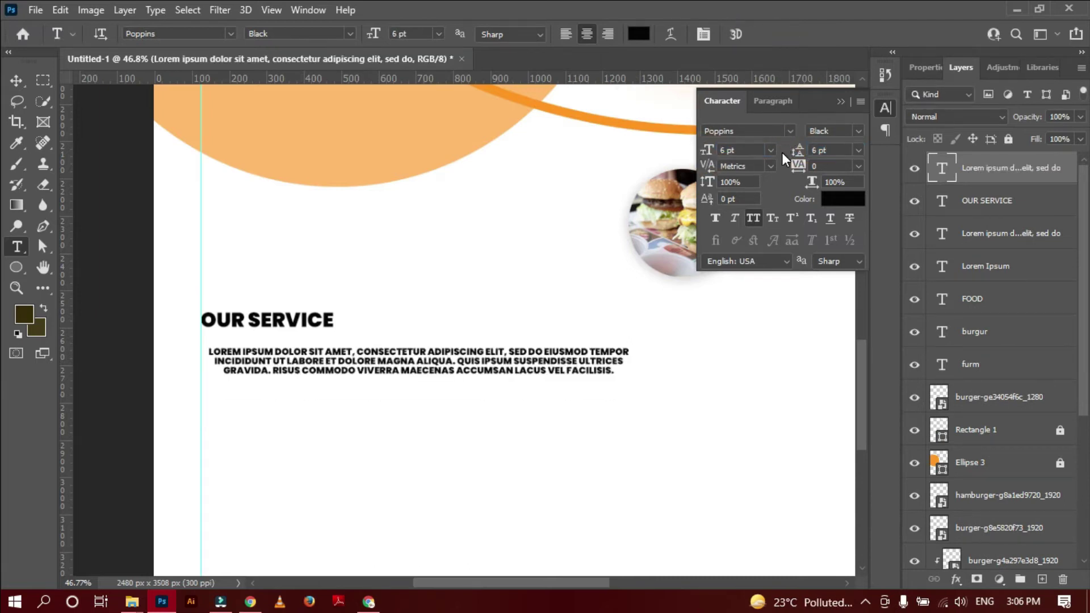
Make the paragraph Poppins Light, left-aligned, 9 pt leading, without all caps.
left_click(857, 131)
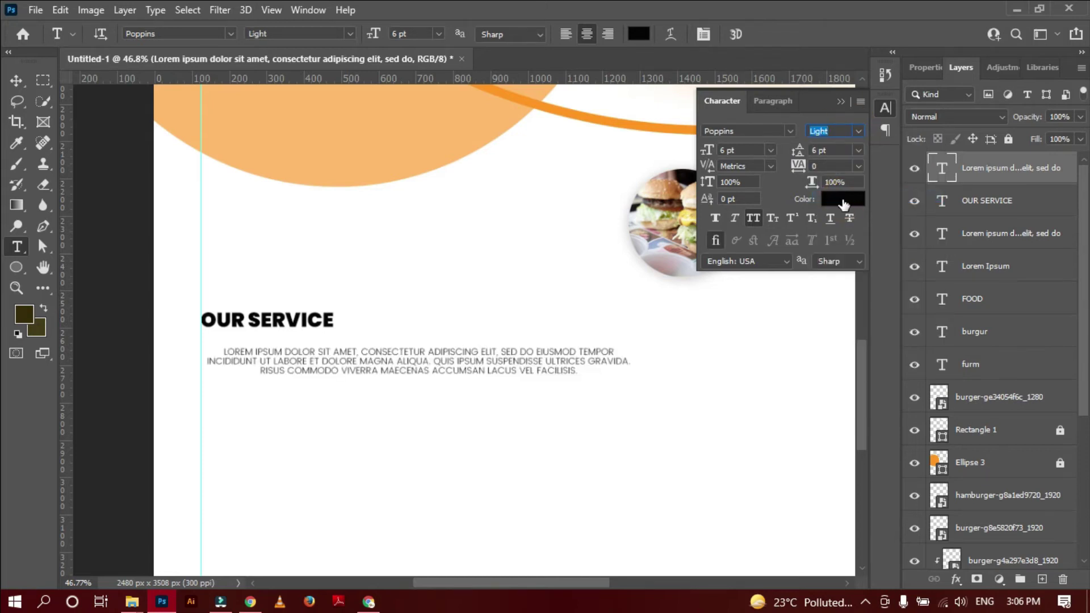
left_click(772, 102)
left_click(716, 128)
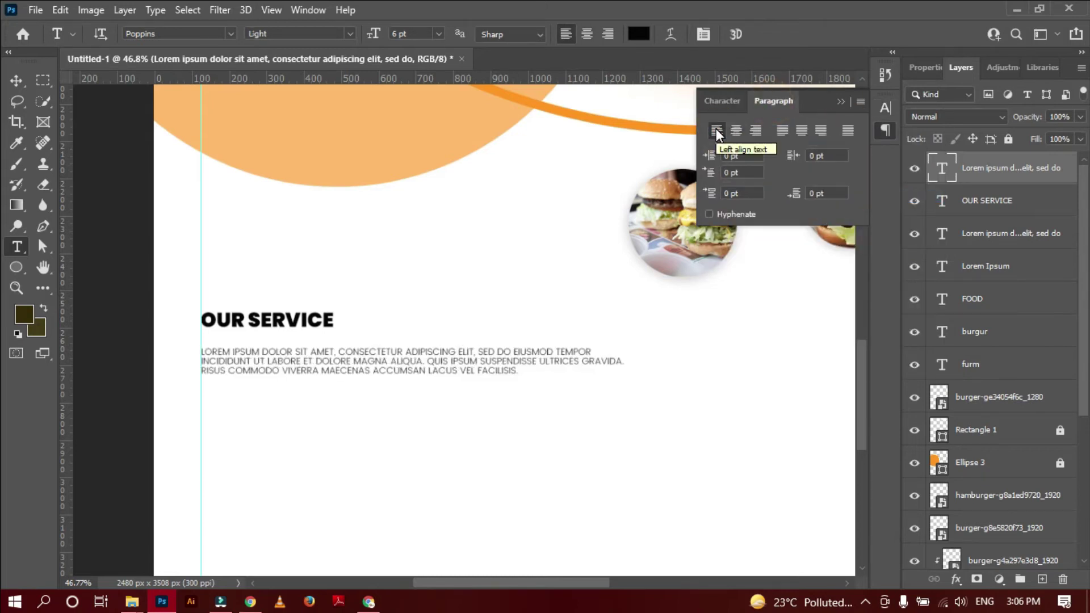
left_click(719, 101)
left_click_drag(797, 150, 801, 153)
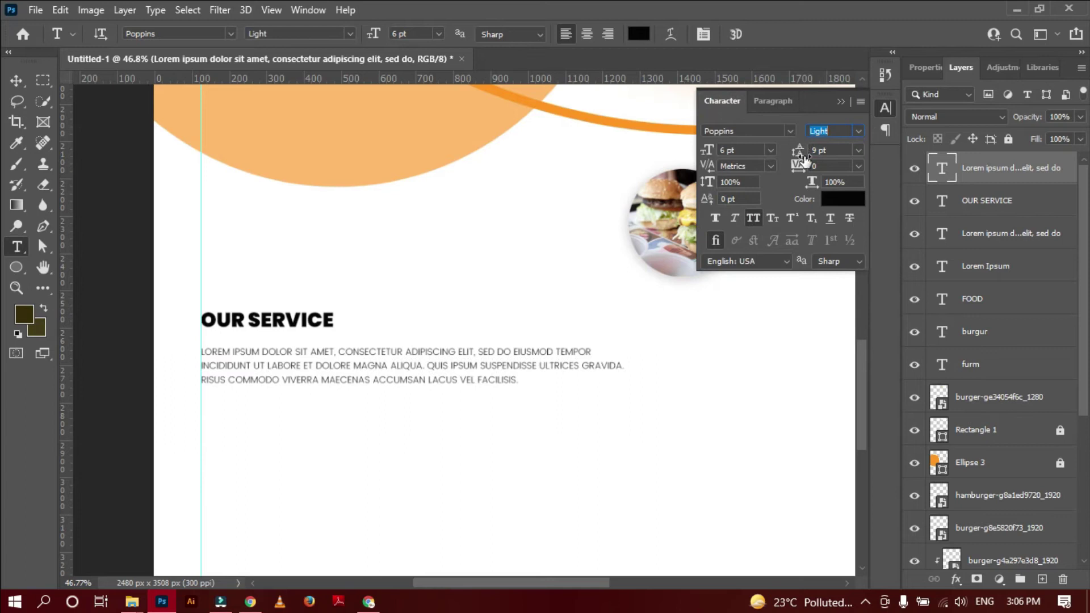
left_click(752, 218)
key("v")
scroll(454, 312, "down", 3)
Place the log-out.png arrow image into the flyer.
left_click(132, 601)
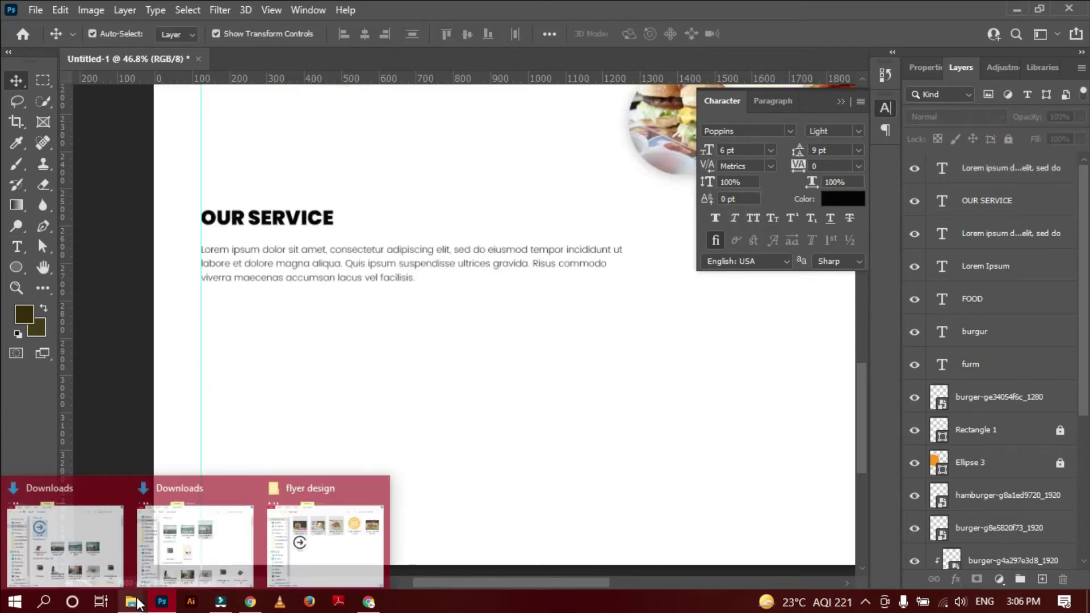
left_click(324, 535)
left_click_drag(560, 289, 312, 412)
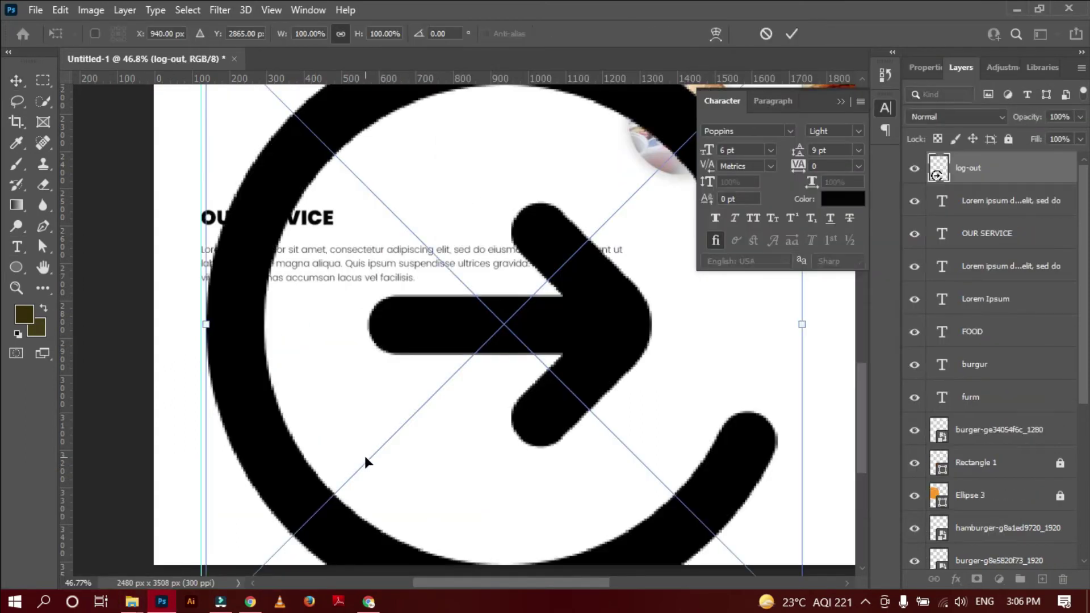
scroll(365, 462, "down", 2)
Shrink the arrow icon to about 3% and move it under the paragraph at the left guide.
mouse_move(206, 558)
left_mouse_down()
mouse_move(592, 251)
mouse_move(292, 365)
left_mouse_up()
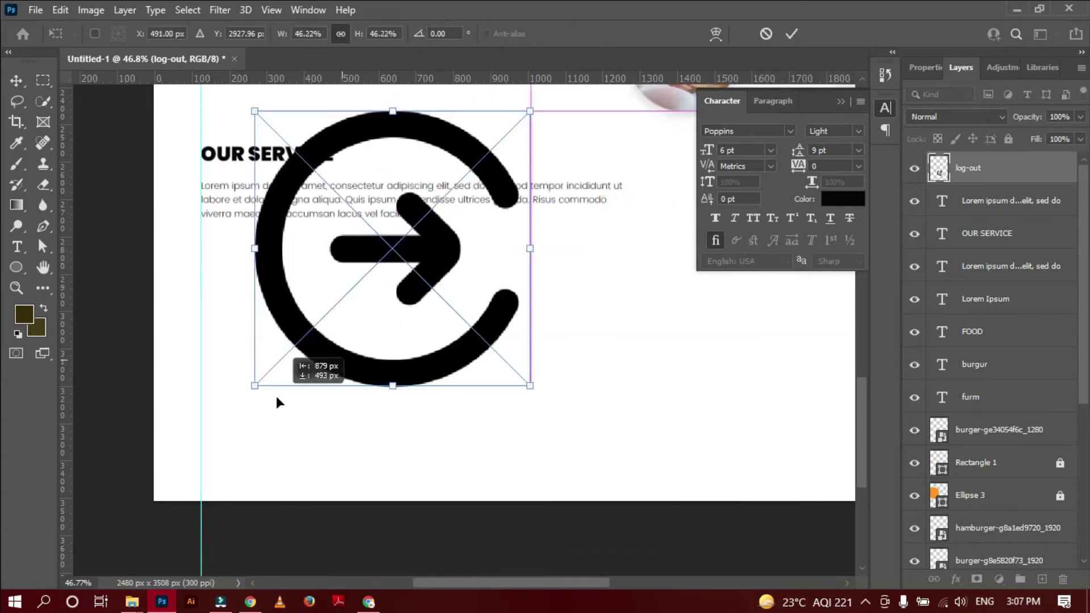
left_click_drag(467, 145, 267, 441)
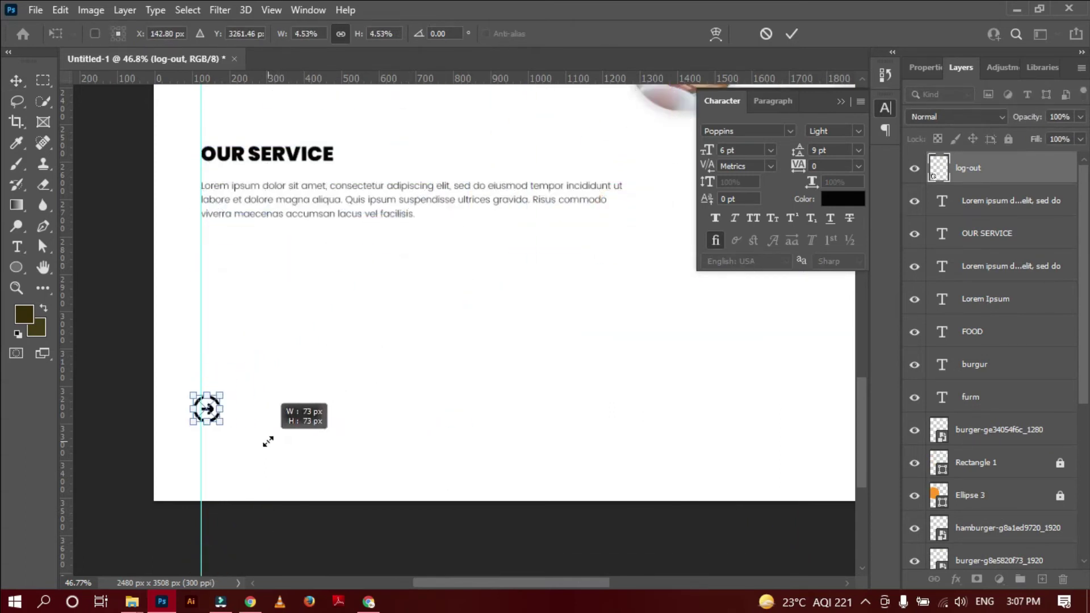
left_click(791, 35)
left_click_drag(219, 397, 211, 405)
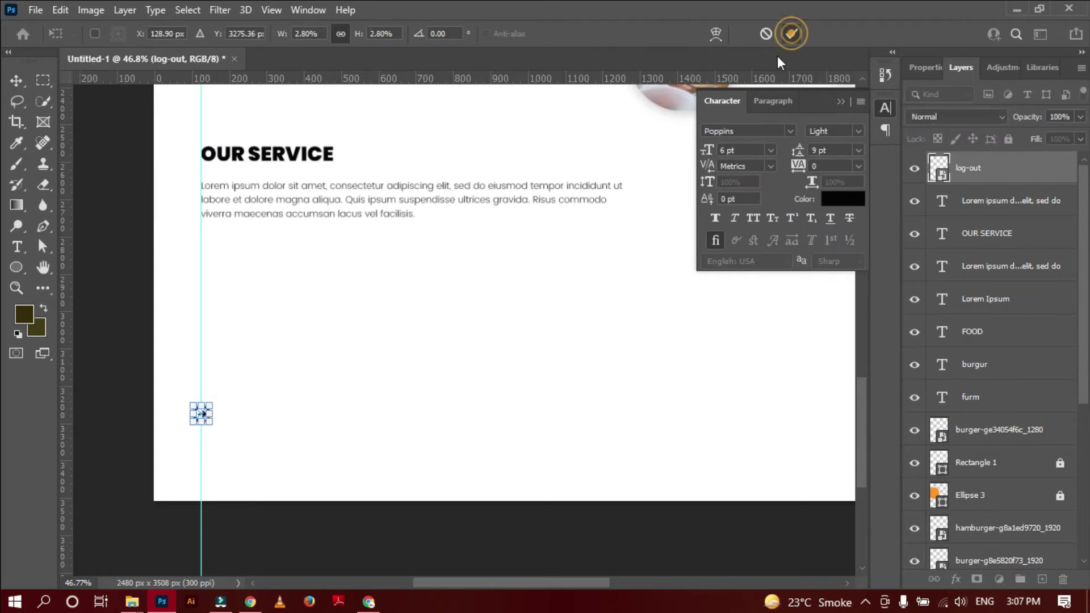
left_click(226, 429)
left_click_drag(202, 416, 213, 264)
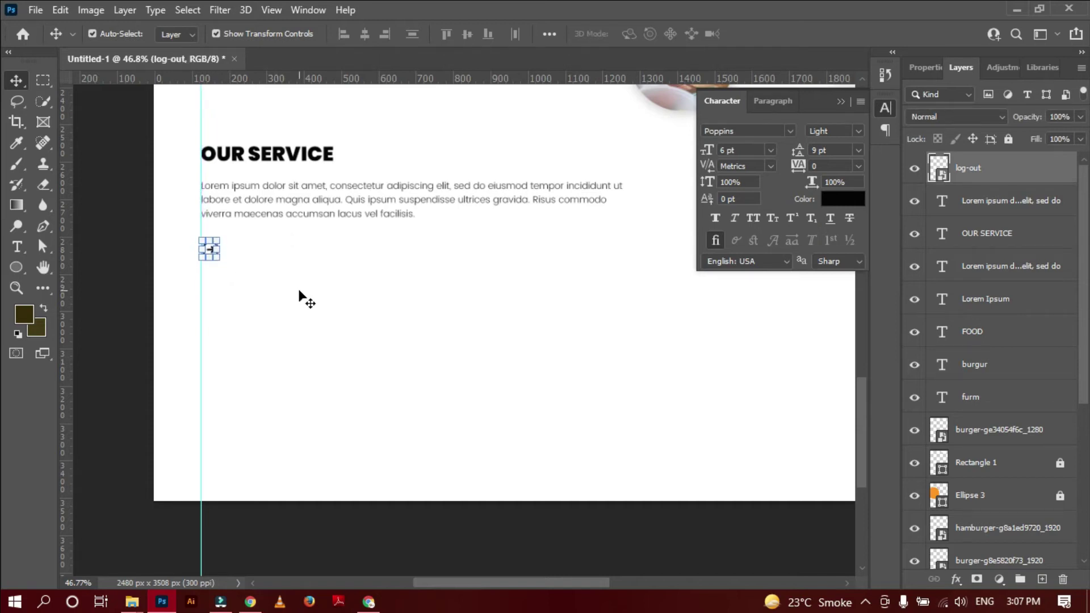
Add a Color Overlay layer effect to the arrow icon.
left_click(956, 579)
left_click(986, 513)
left_click(857, 199)
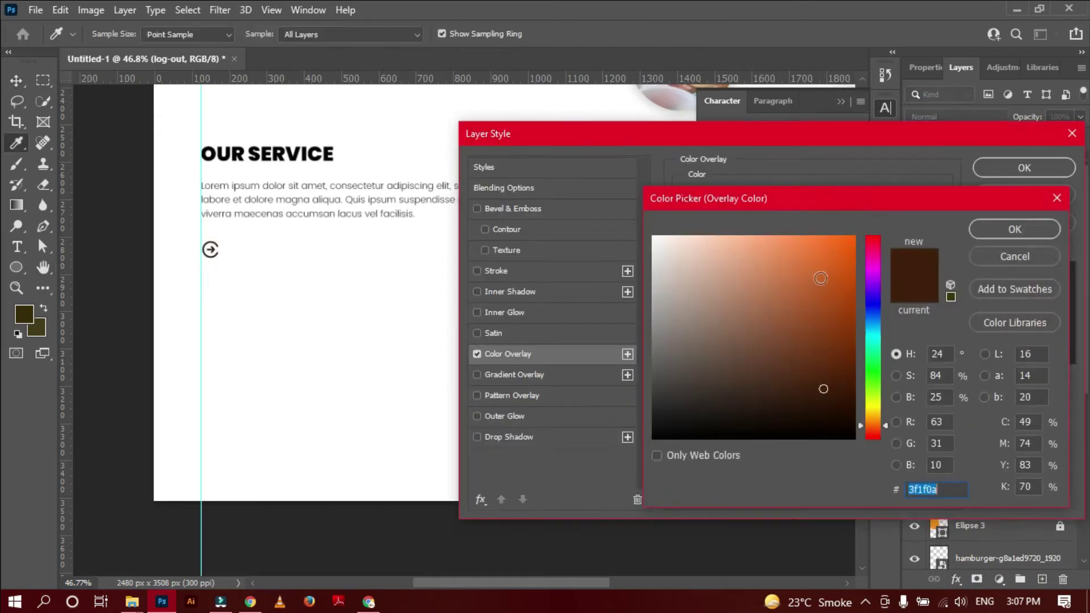
left_click(981, 233)
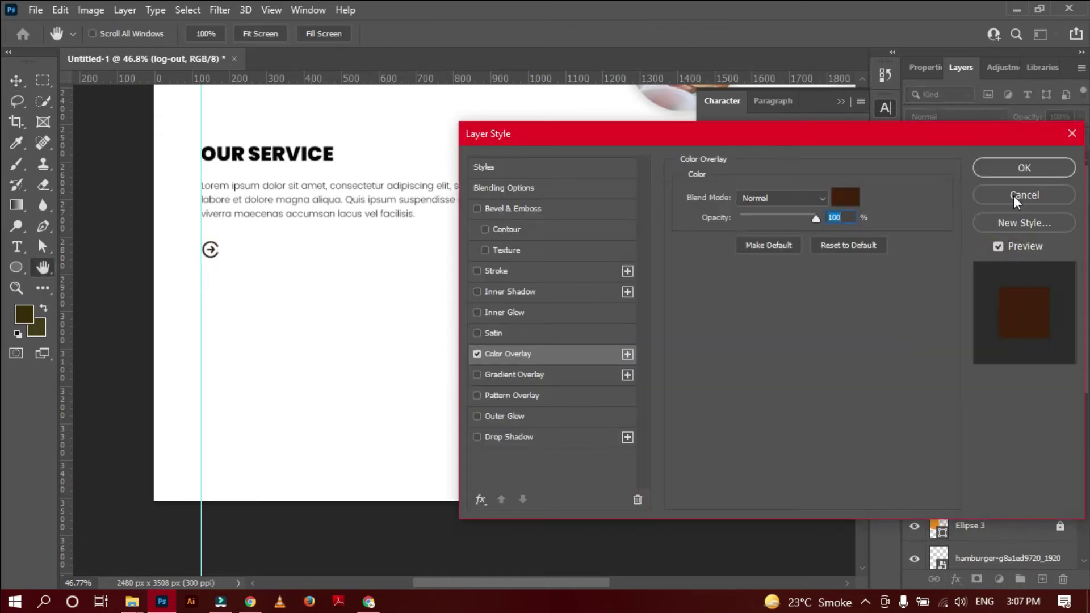
left_click(1014, 196)
scroll(326, 390, "up", 3)
scroll(498, 389, "up", 2)
Change the arrow's overlay colour to orange ff961a sampled from the artwork.
left_click(963, 581)
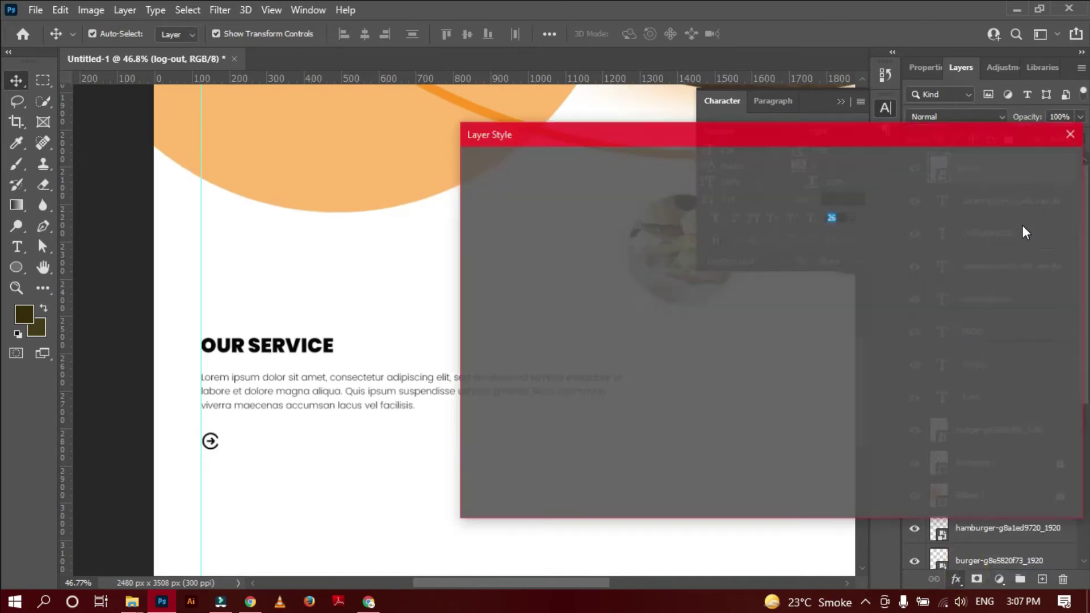
left_click(1030, 185)
left_click(958, 580)
left_click(979, 516)
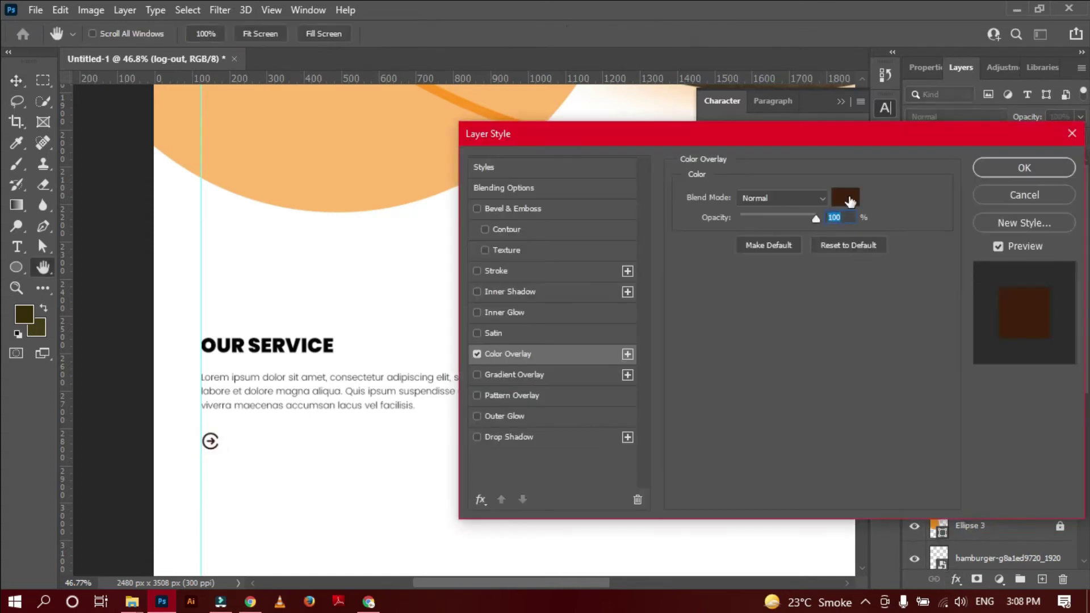
left_click(844, 195)
left_click(493, 114)
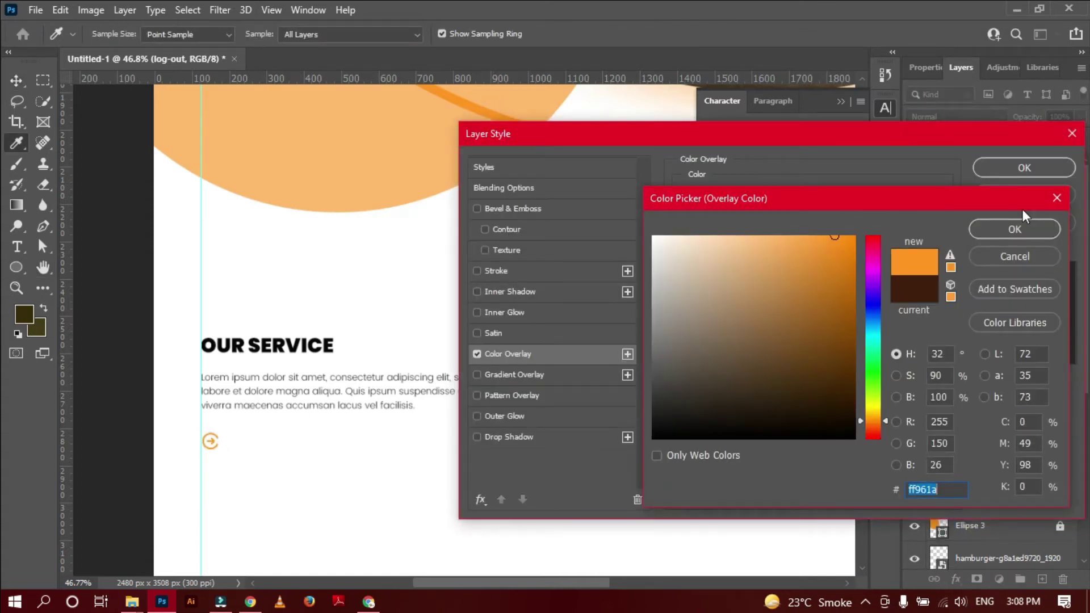
left_click(1020, 227)
left_click(1022, 168)
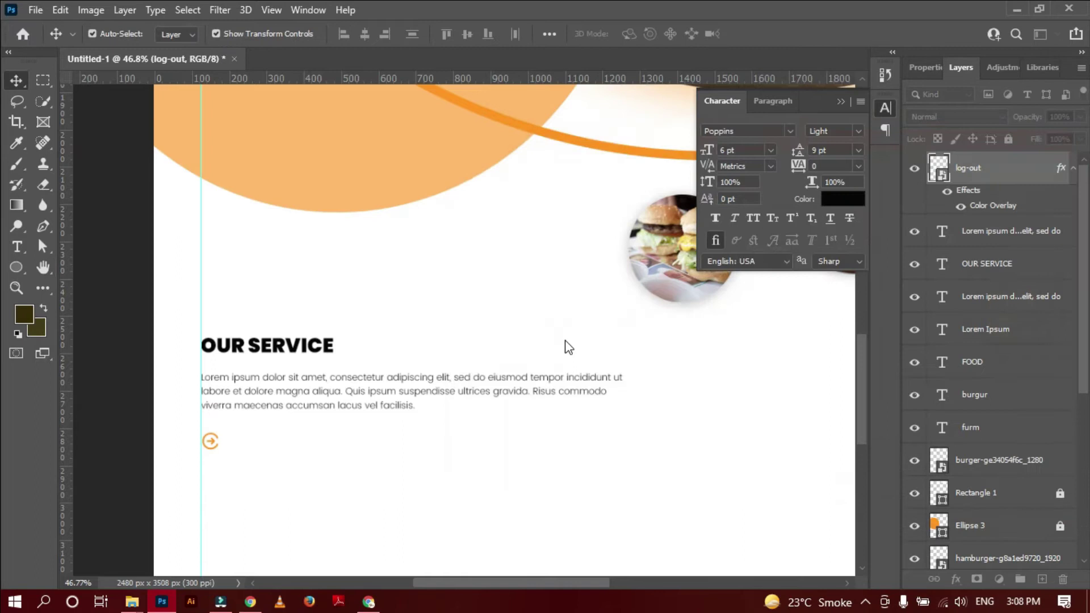
left_click(260, 483)
Alt-drag the arrow twice into three stacked bullets aligned to the left guide.
left_click_drag(216, 448, 212, 488)
left_click(333, 456)
scroll(209, 483, "up", 2)
scroll(208, 477, "up", 3)
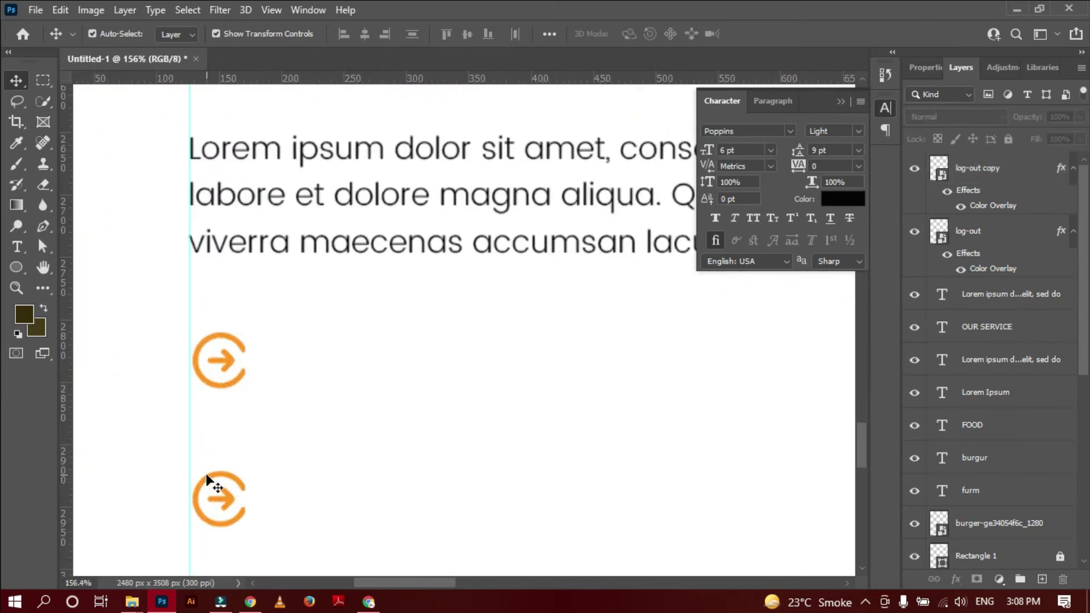
left_click_drag(212, 363, 211, 364)
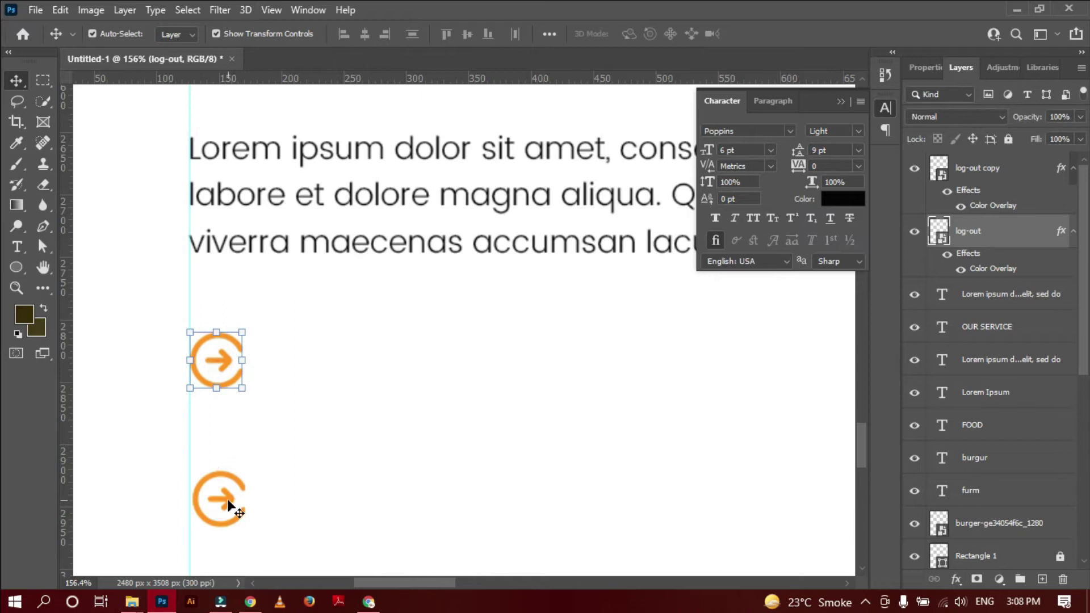
left_click_drag(228, 504, 225, 504)
scroll(340, 497, "down", 1)
scroll(318, 483, "down", 1)
left_click_drag(214, 391, 233, 524)
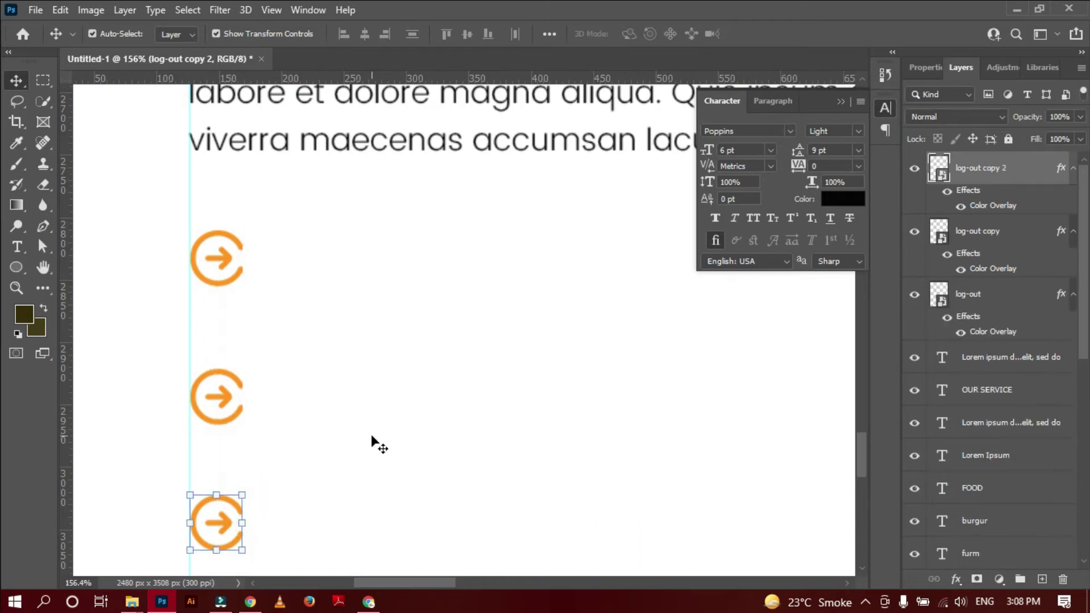
scroll(375, 446, "down", 3)
left_click(291, 489)
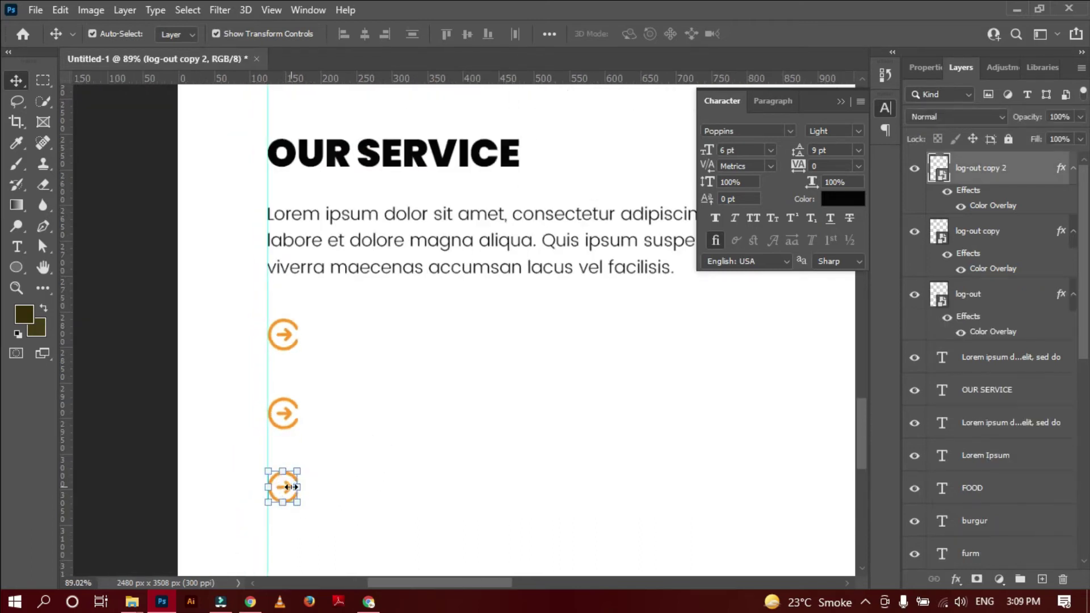
left_click(401, 445)
Add a 'Lorem ipsum dolor sit amet, consectetur' line by the first arrow and copy it down.
left_click(15, 248)
left_click_drag(316, 335, 722, 344)
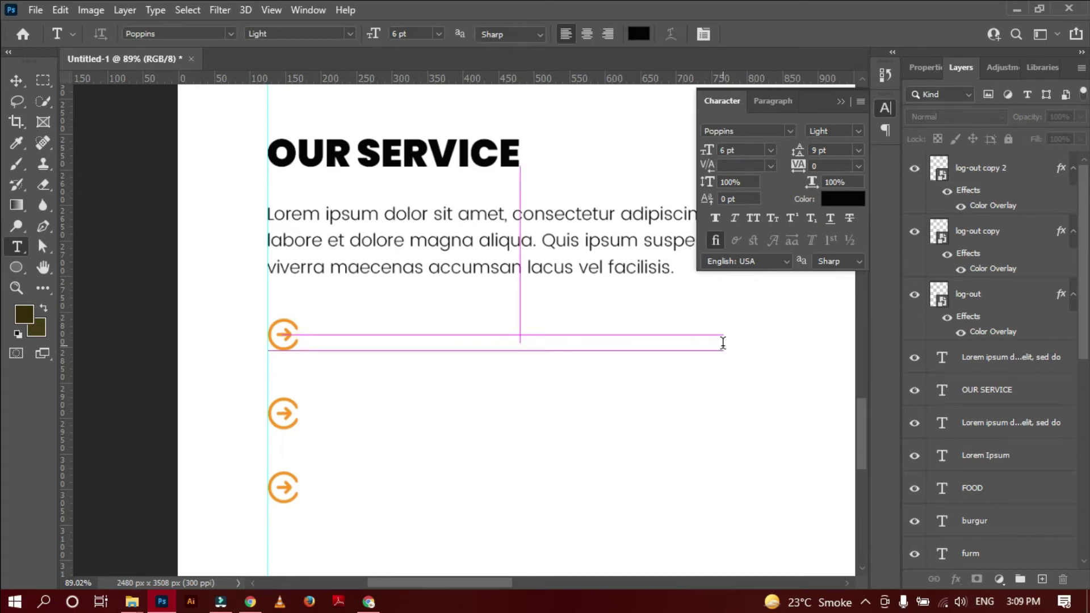
left_click(759, 36)
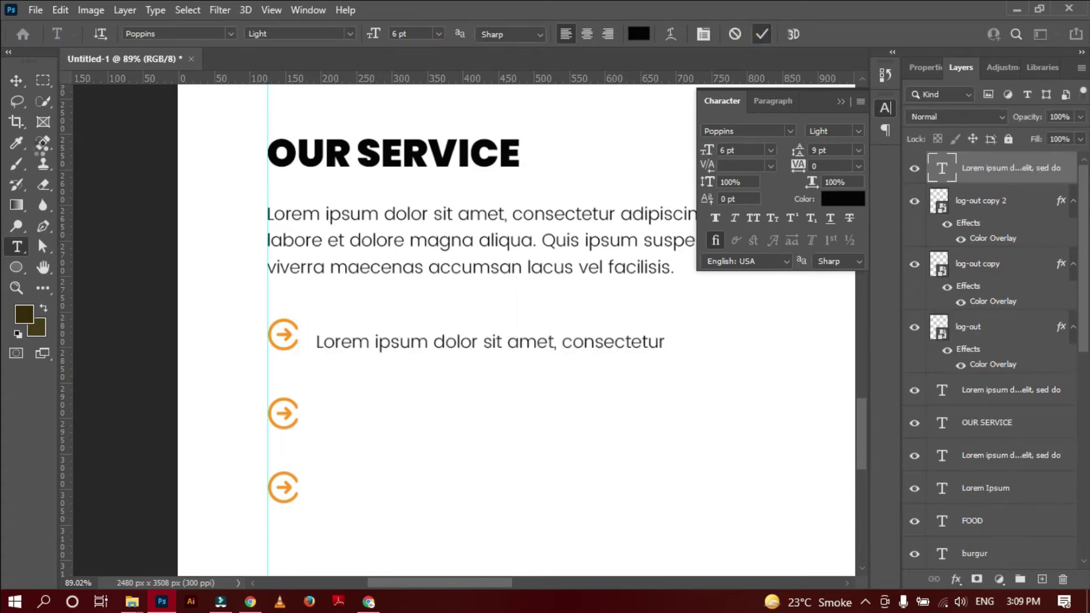
key("v")
mouse_move(461, 348)
left_mouse_down()
mouse_move(465, 339)
mouse_move(460, 415)
left_mouse_up()
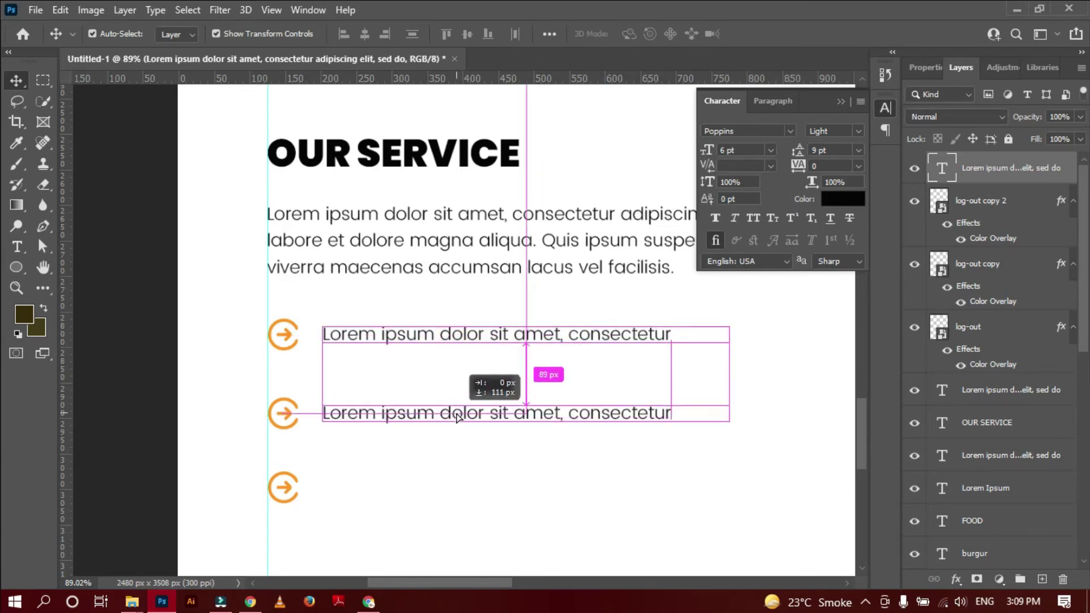
left_click_drag(464, 452, 464, 488)
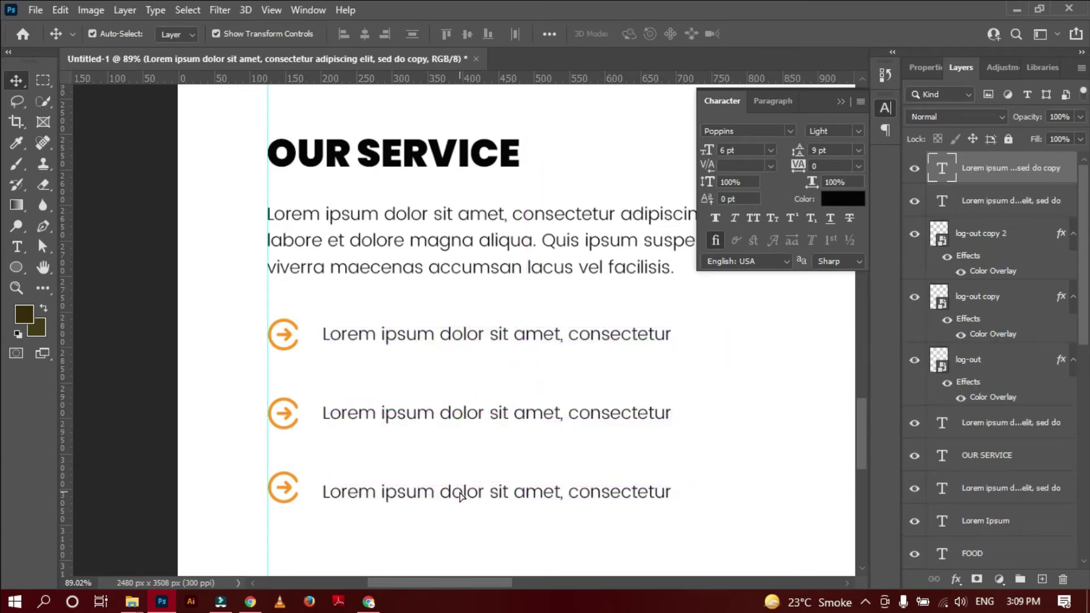
Vertically centre each bullet line on its arrow.
scroll(499, 479, "down", 2)
scroll(497, 483, "down", 1)
scroll(492, 483, "down", 1)
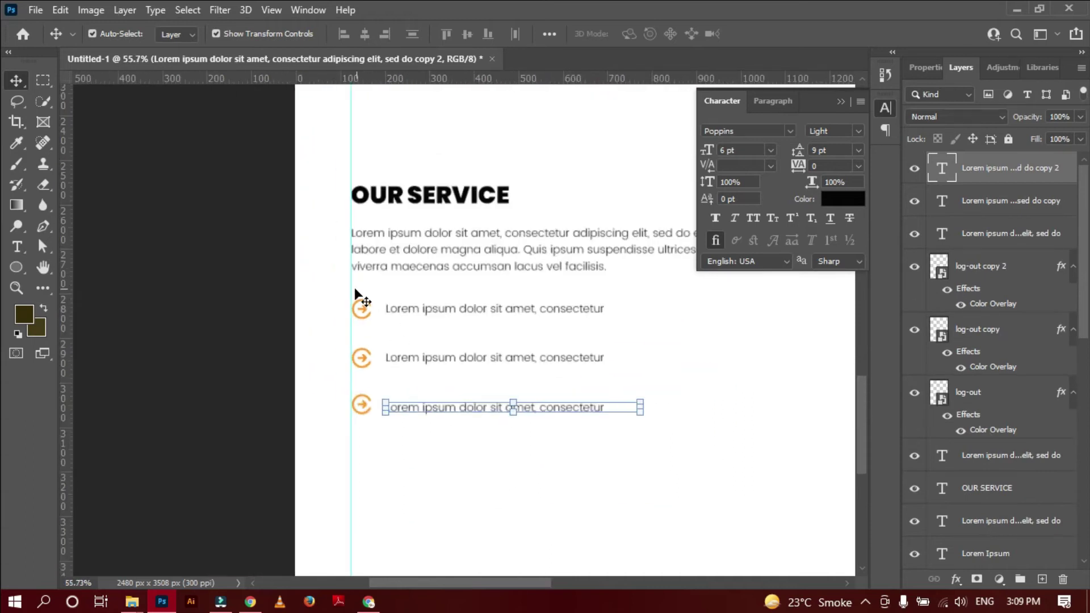
left_click_drag(356, 294, 441, 350)
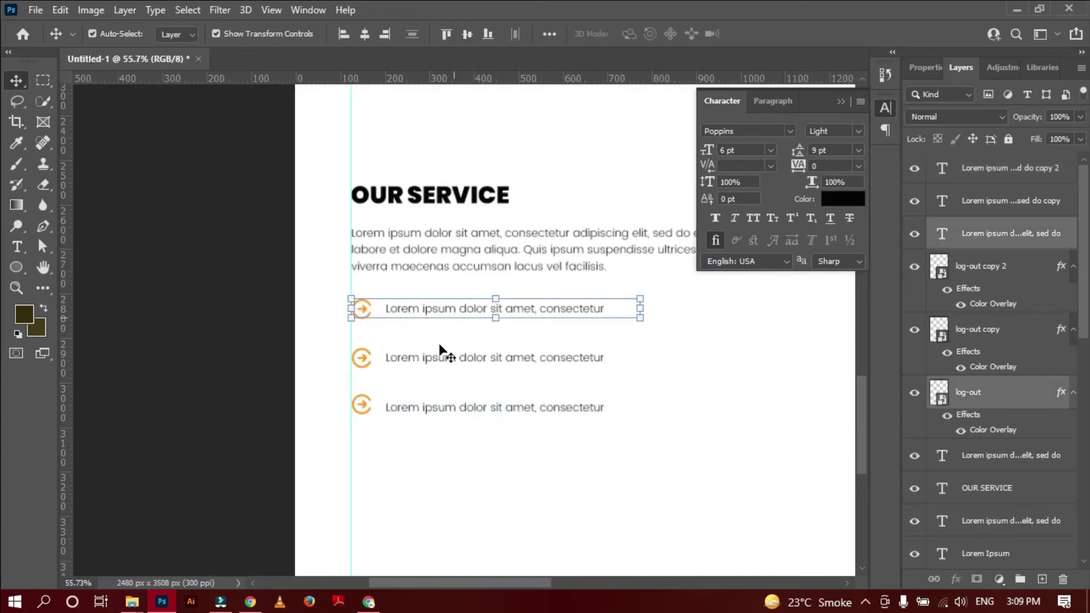
mouse_move(356, 343)
left_mouse_down()
mouse_move(397, 382)
mouse_move(425, 448)
left_mouse_up()
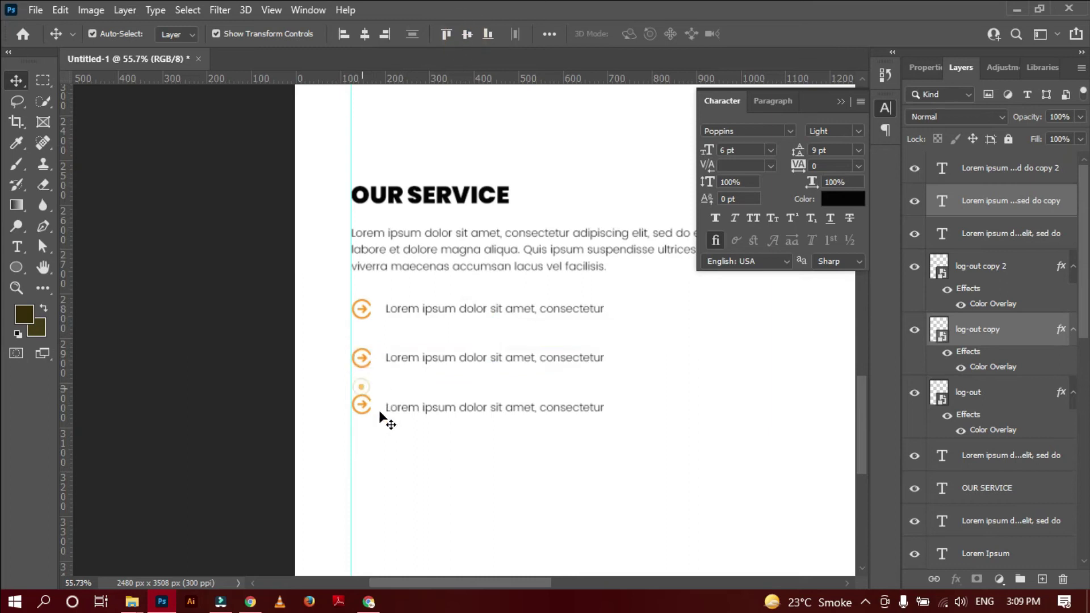
left_click(467, 34)
left_click(488, 477)
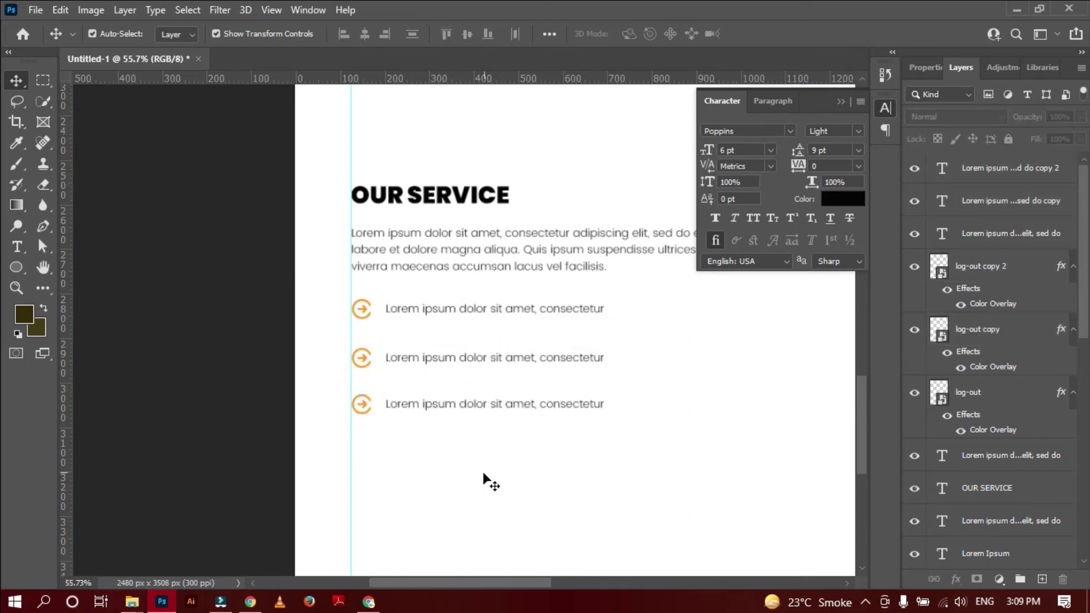
scroll(533, 448, "down", 2)
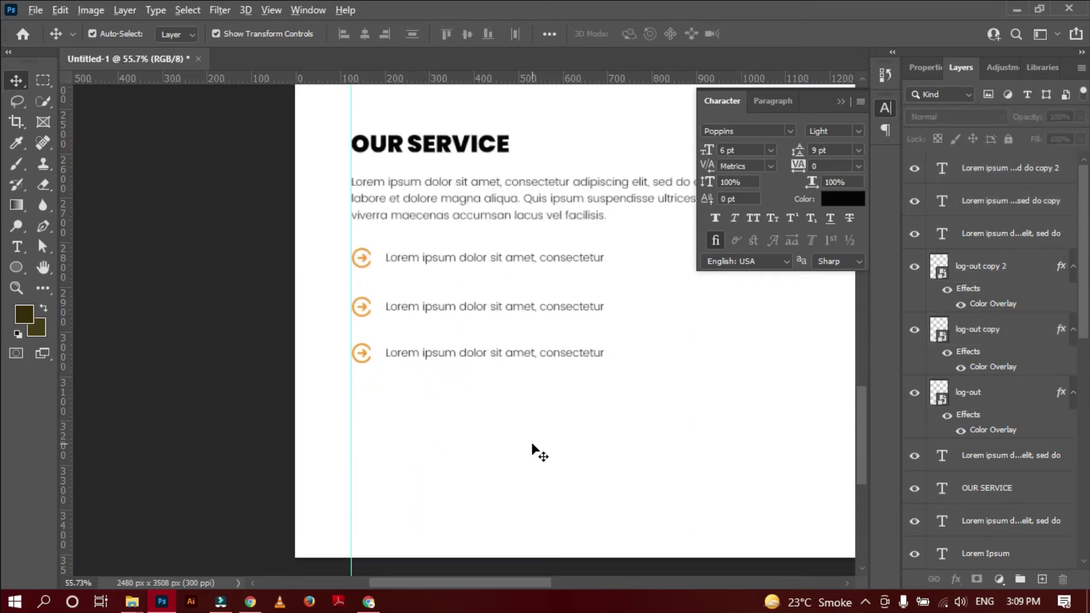
scroll(613, 425, "down", 2)
scroll(612, 452, "down", 1)
left_click_drag(564, 583, 618, 588)
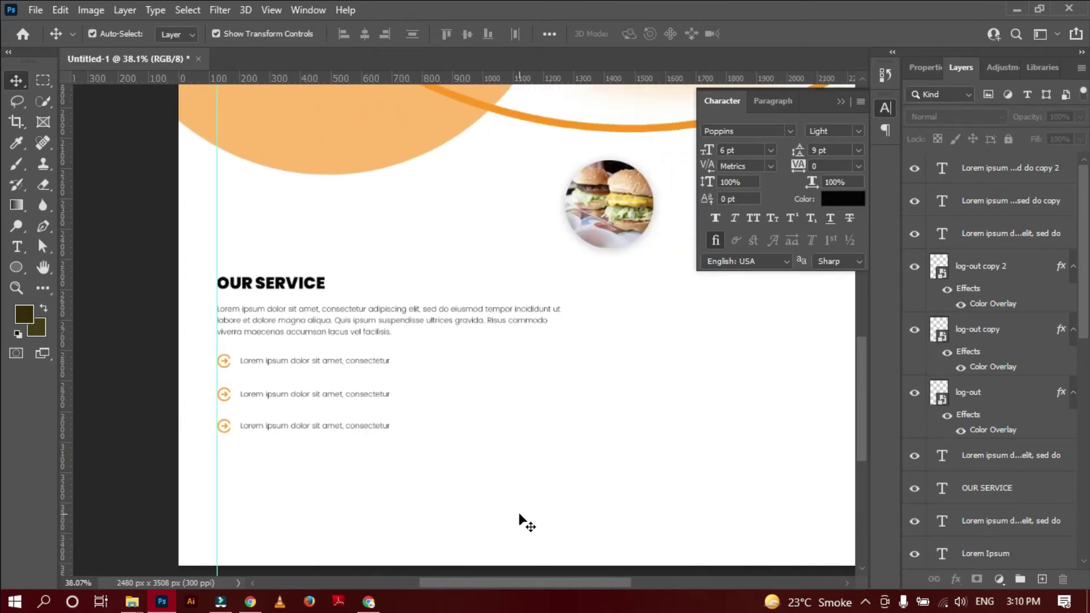
Draw an ellipse straddling the page's bottom edge below the bullet list.
key("u")
left_click_drag(433, 498, 661, 564)
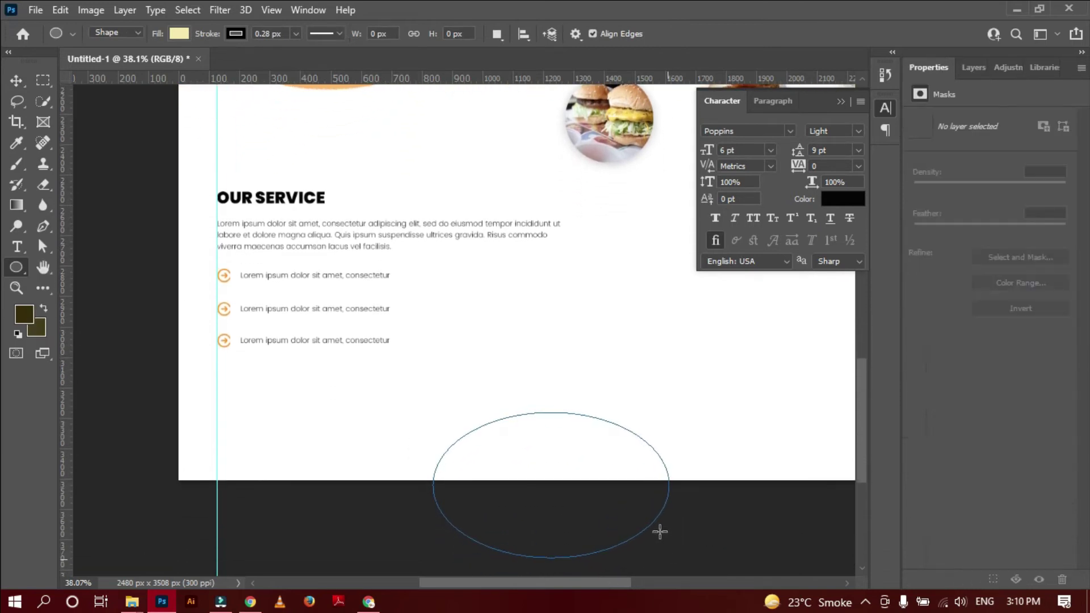
key("v")
left_click_drag(505, 418, 576, 455)
Fill the ellipse orange and start a new text layer above it.
left_click(11, 269)
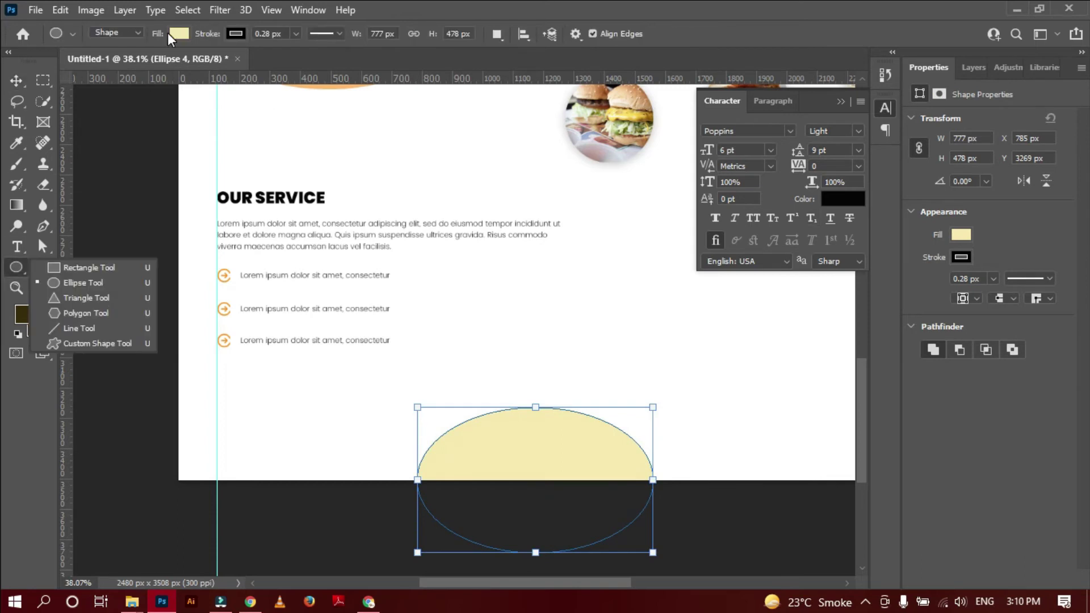
left_click(176, 35)
left_click(79, 118)
left_click(16, 80)
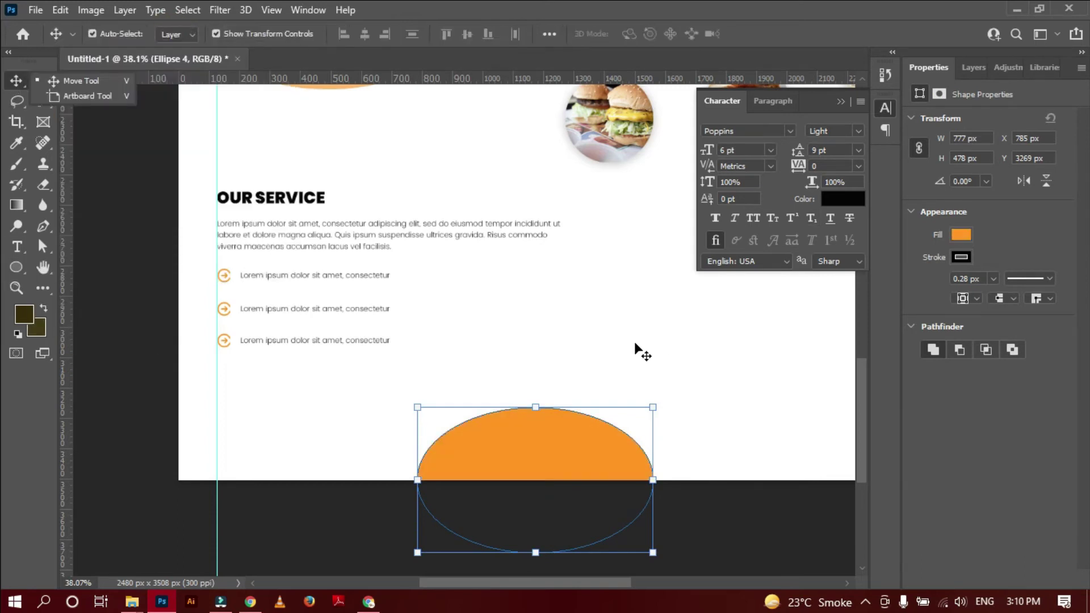
left_click(639, 348)
key("t")
left_click(446, 379)
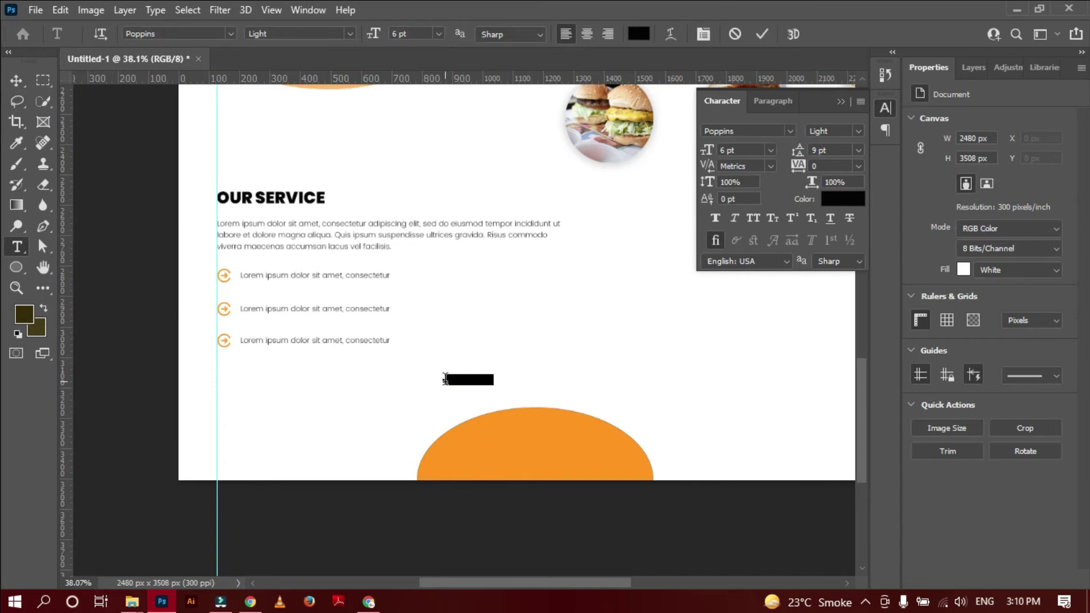
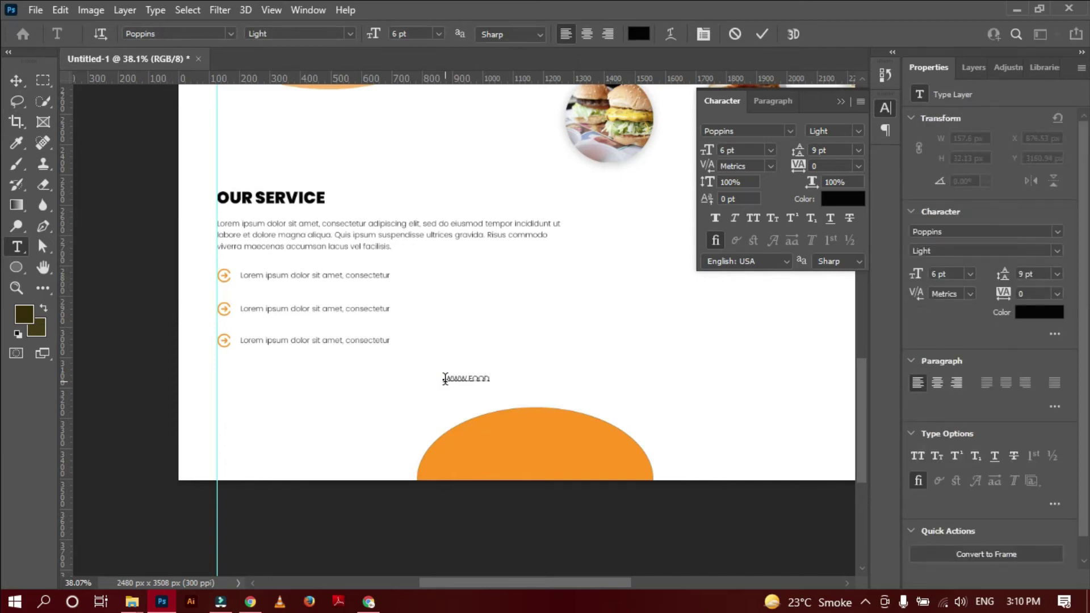
left_click(762, 34)
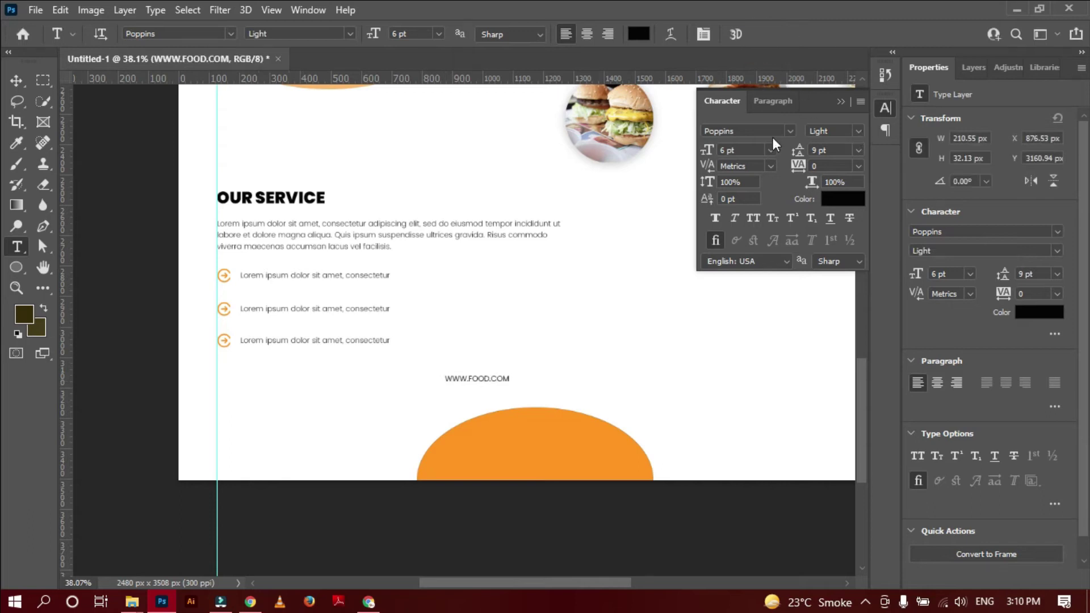
left_click(831, 198)
left_click(601, 302)
left_click(1009, 227)
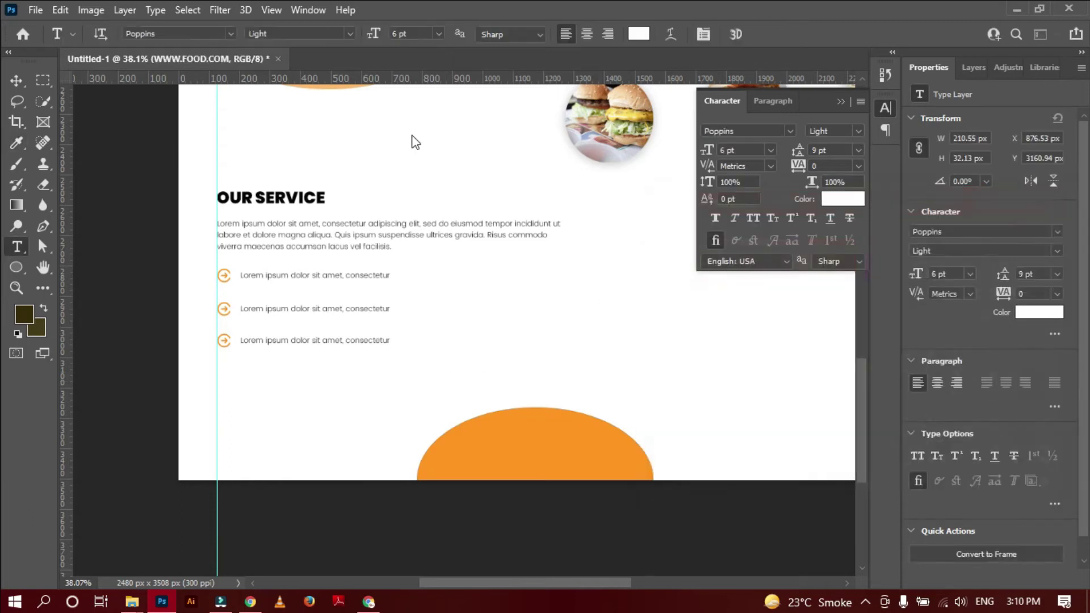
left_click(17, 81)
left_click_drag(468, 377, 525, 451)
Set the address to Black weight at 10 pt, centred on the ellipse.
left_click(857, 132)
left_click(830, 349)
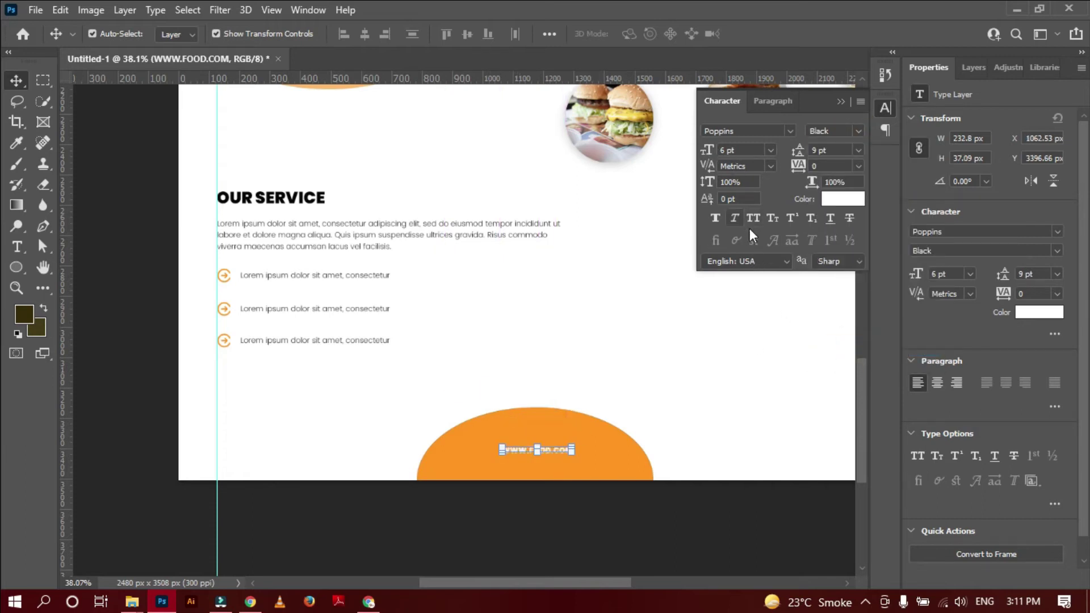
left_click_drag(707, 150, 704, 150)
left_click_drag(580, 450, 561, 455)
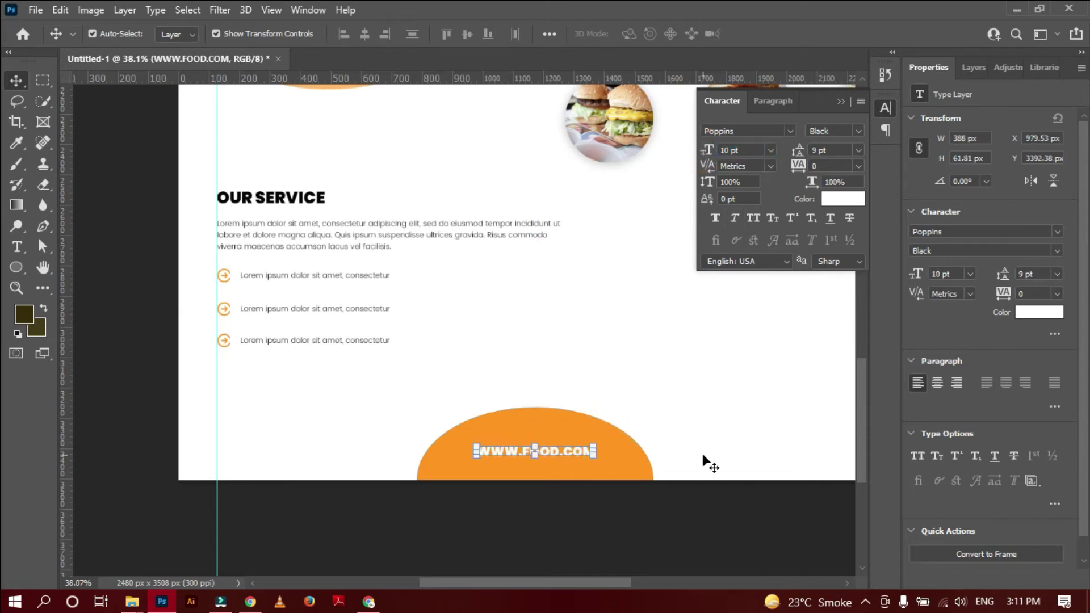
Start a new Bold text line below the services list.
left_click(858, 131)
left_click(827, 311)
key("t")
left_click(276, 383)
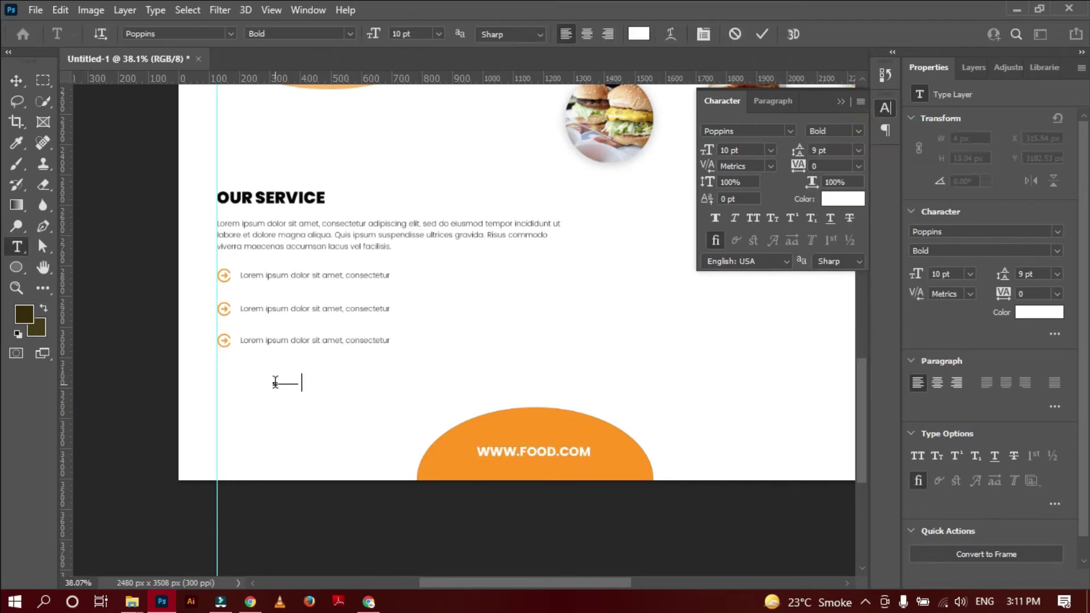
Colour the Call Now text black (000000) and place it under the service list.
left_click(16, 80)
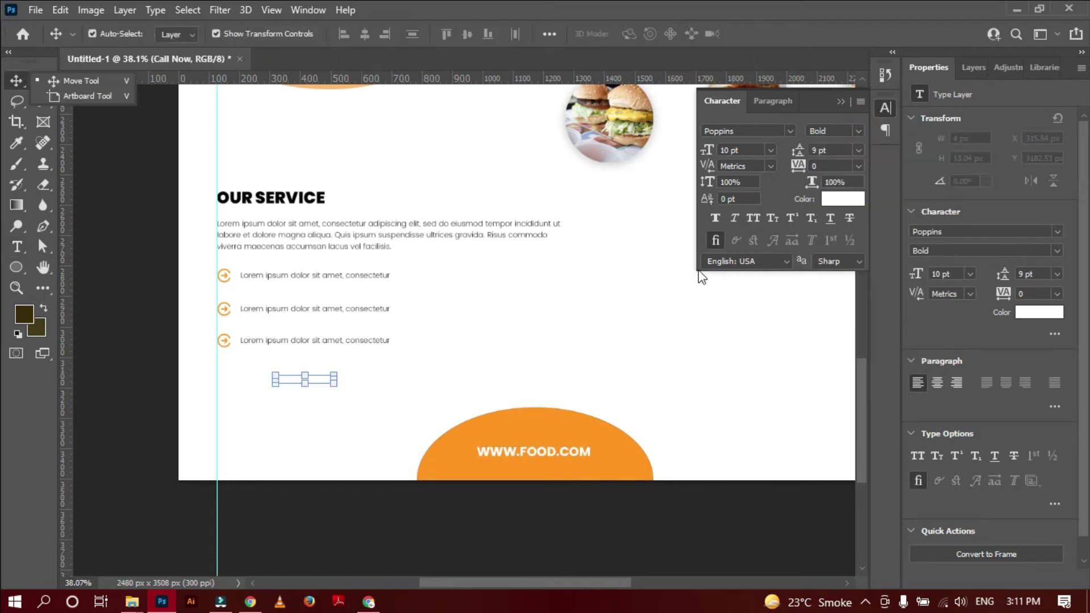
left_click(843, 198)
left_click(288, 197)
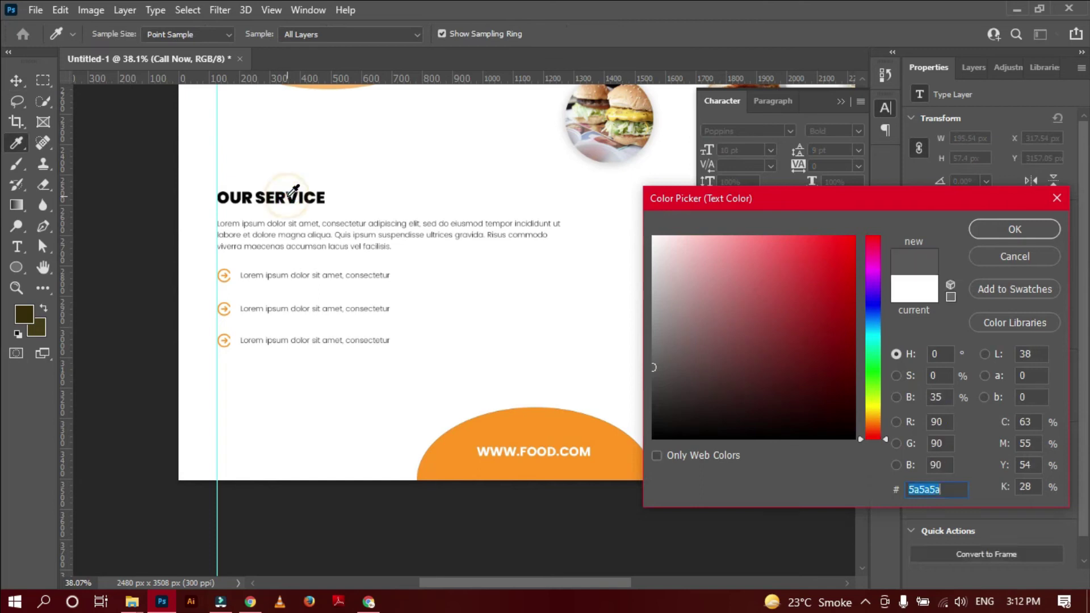
type("000000")
left_click(1014, 228)
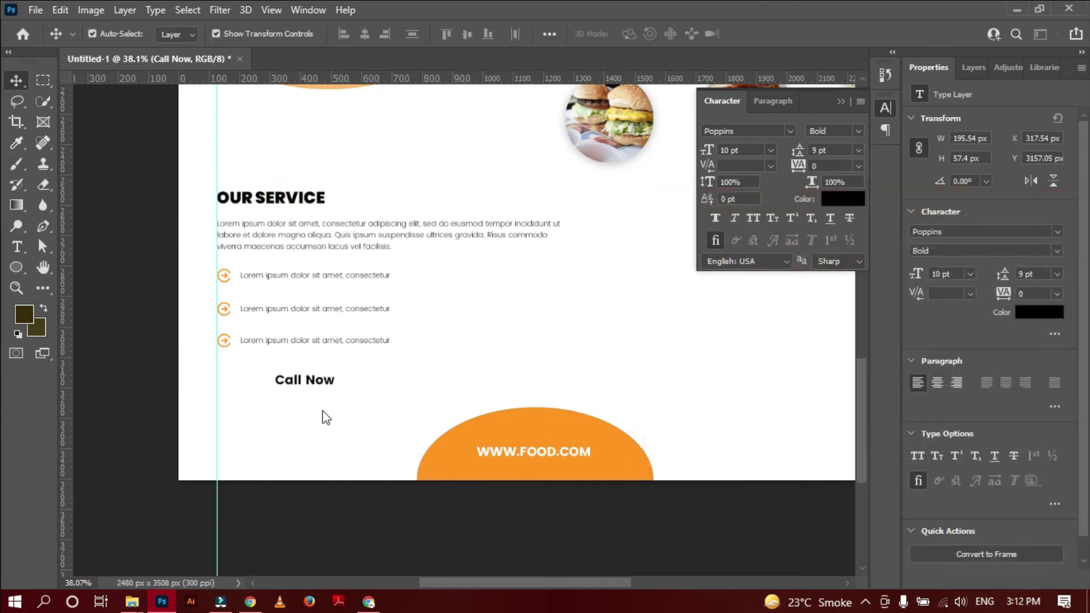
mouse_move(314, 381)
left_mouse_down()
mouse_move(283, 402)
mouse_move(263, 393)
left_mouse_up()
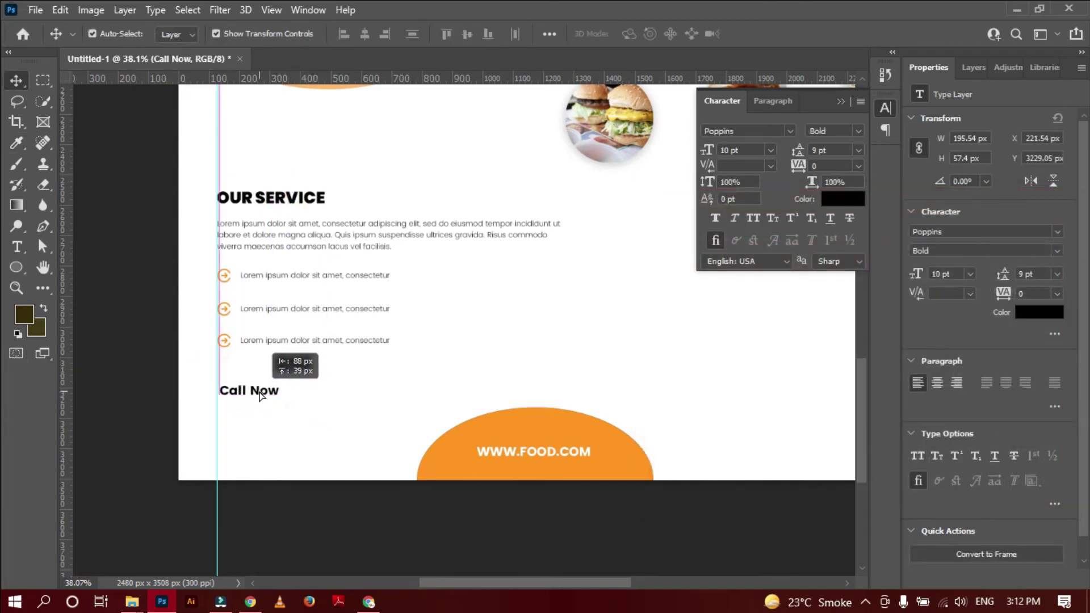
Make Call Now SemiBold at 7 pt.
left_click(863, 133)
left_click(840, 273)
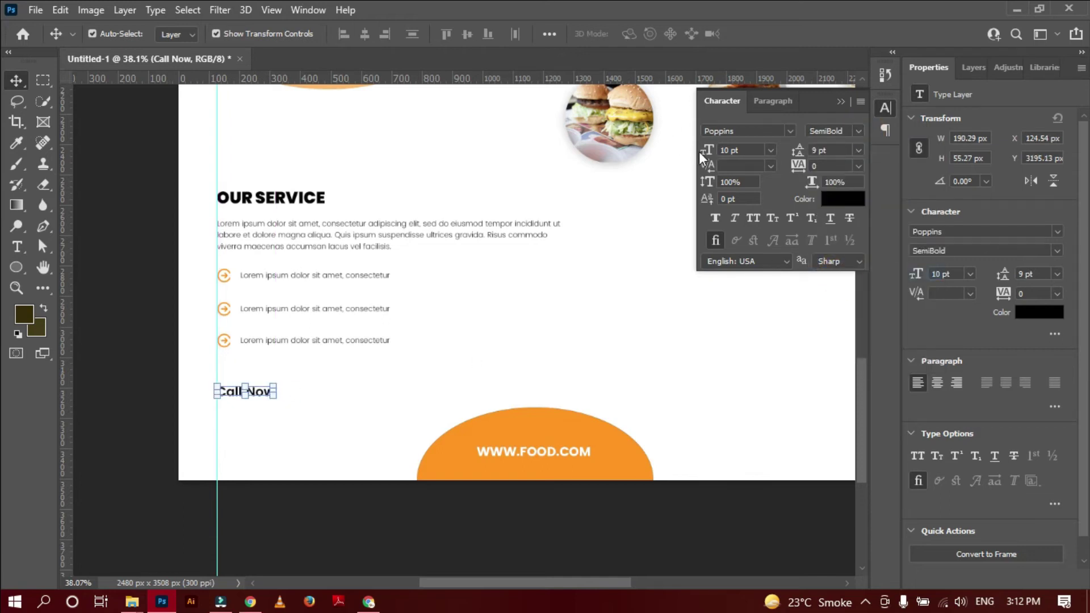
left_click_drag(707, 158, 705, 156)
left_click(340, 430)
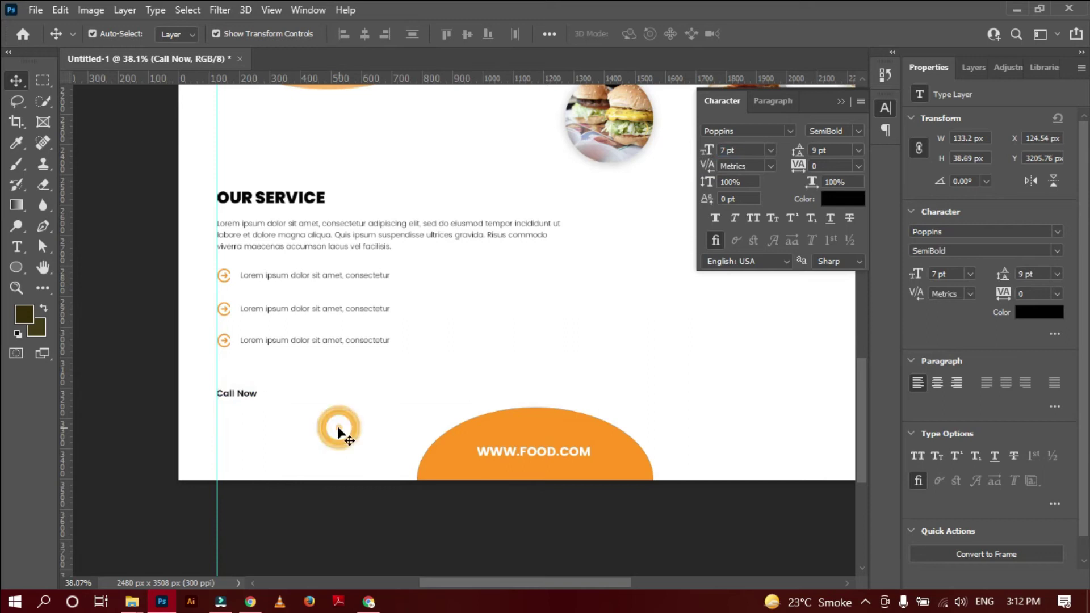
left_click(258, 395)
left_click(333, 397)
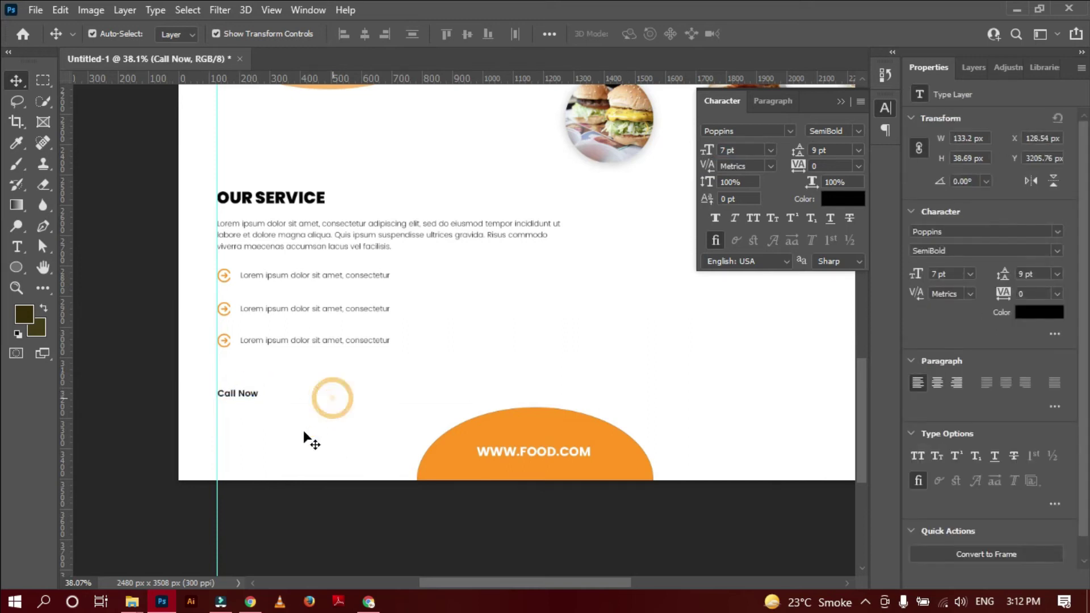
Duplicate Call Now just below and retype the copy as Location.
left_click_drag(236, 399, 248, 412)
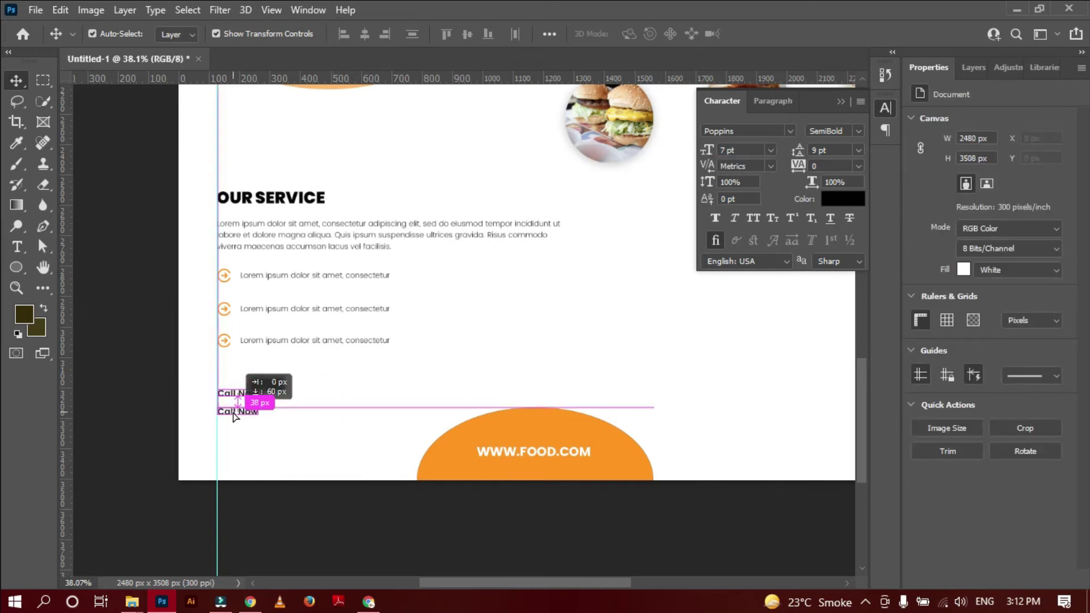
double_click(248, 412)
type("Location")
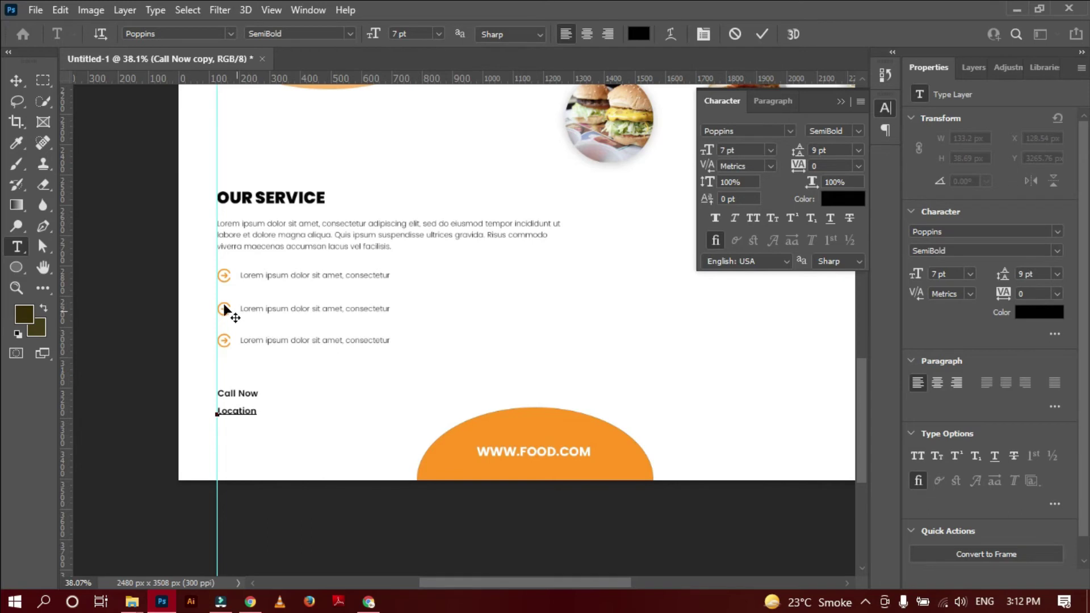
left_click(25, 84)
left_click(339, 421)
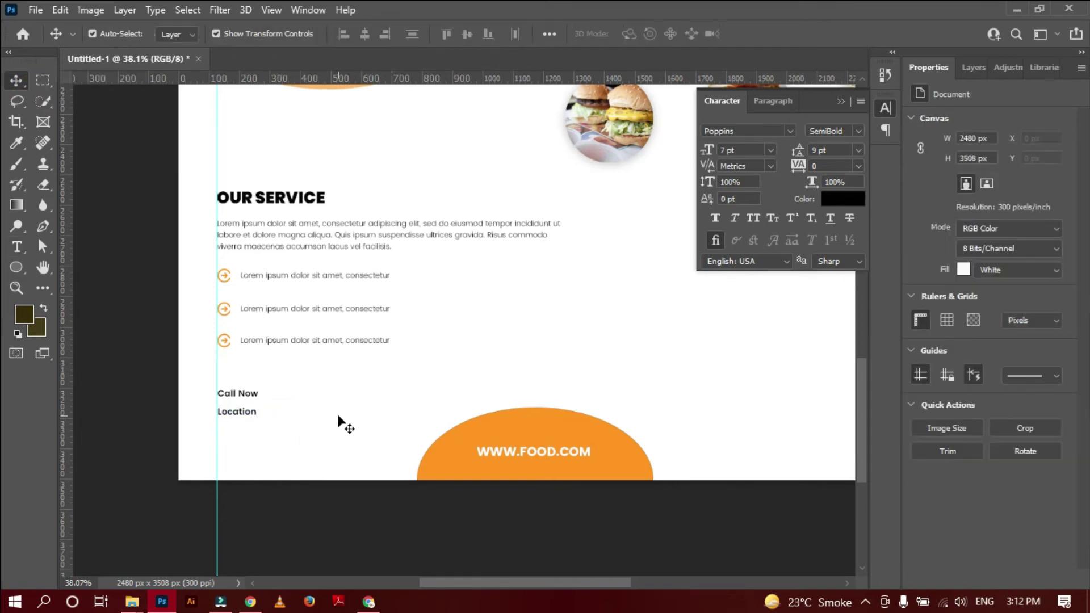
left_click(16, 246)
left_click(292, 394)
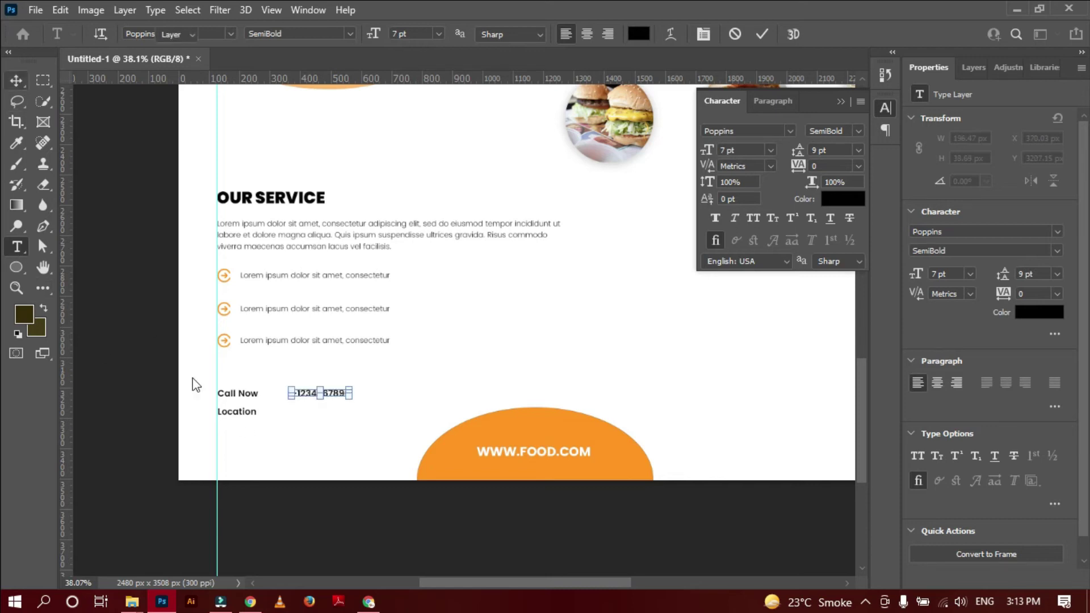
key("ctrl+Return")
key("v")
left_click_drag(328, 398, 326, 400)
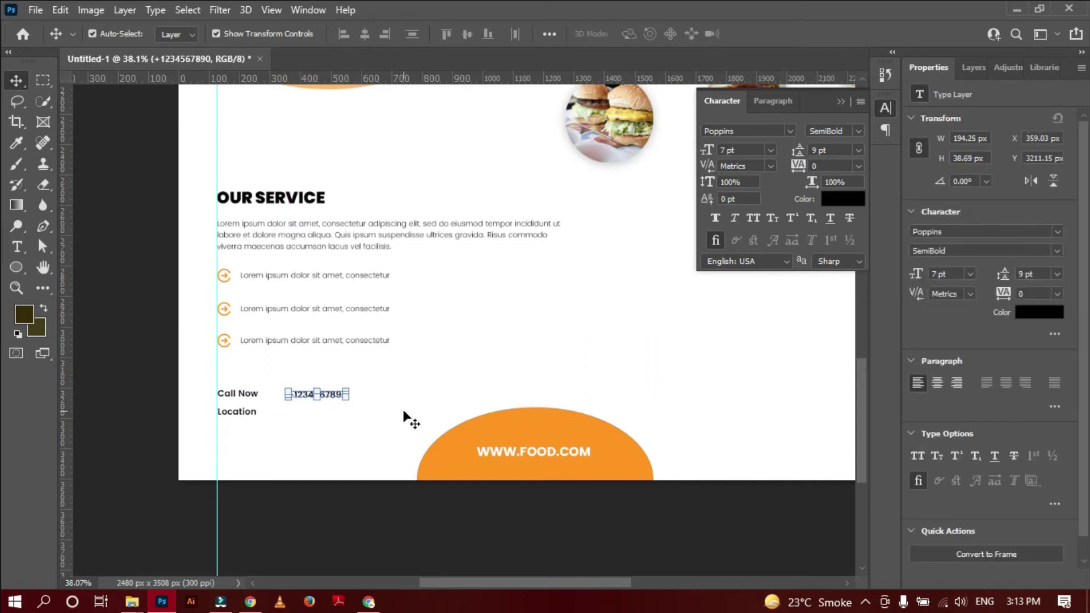
Vertically align Call Now with the phone number.
left_click(318, 405)
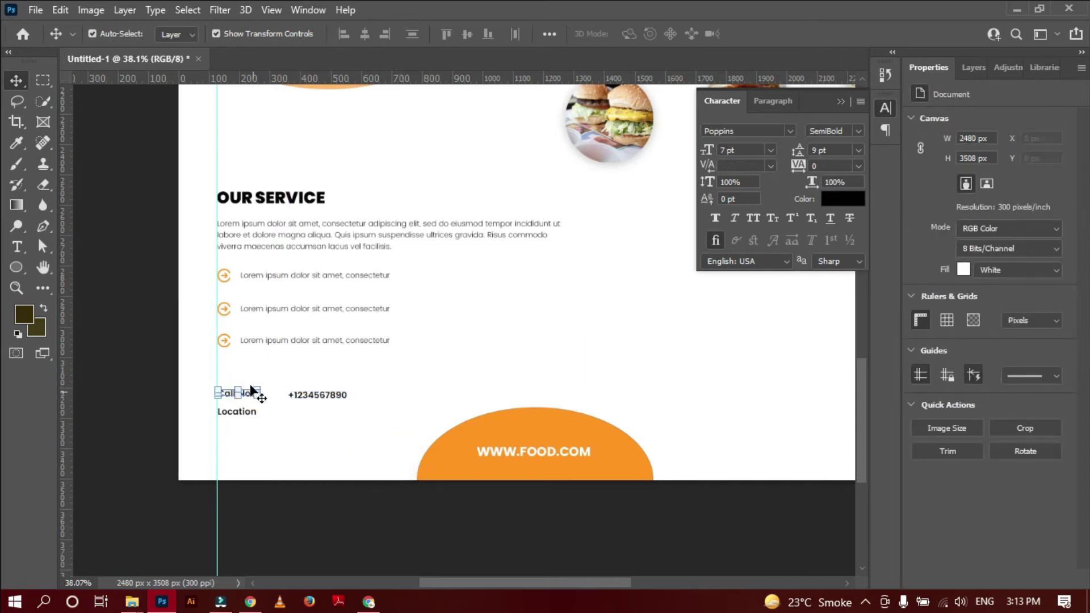
left_click(251, 393)
left_click(318, 399, "shift")
left_click(465, 34)
left_click(319, 406)
Copy the number onto the Location line as the address 123/25 marg and align them.
left_click_drag(314, 401, 314, 419)
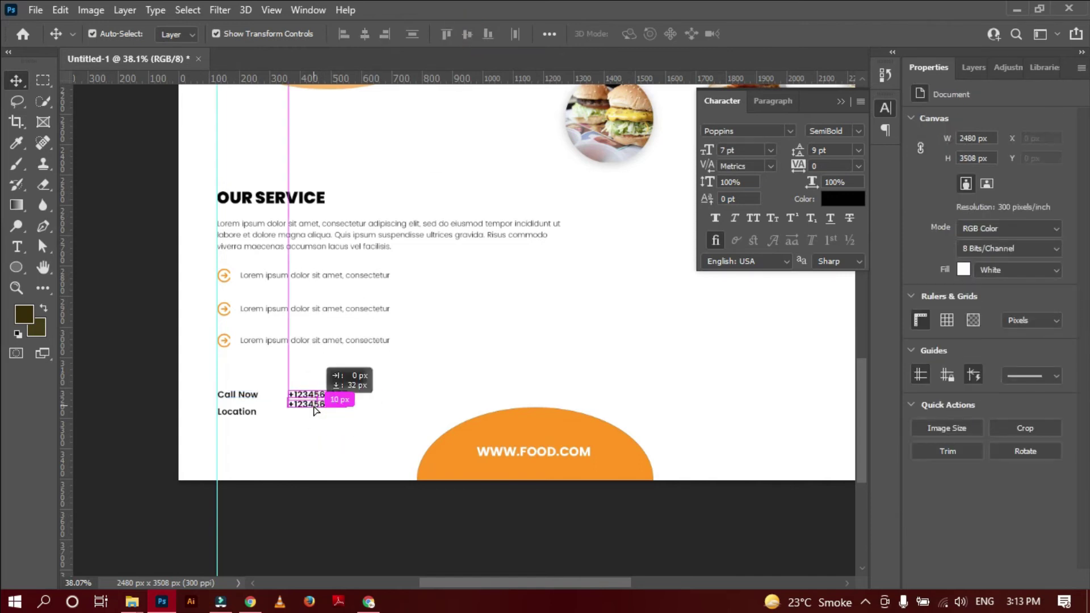
double_click(327, 413)
type("123/25 marg")
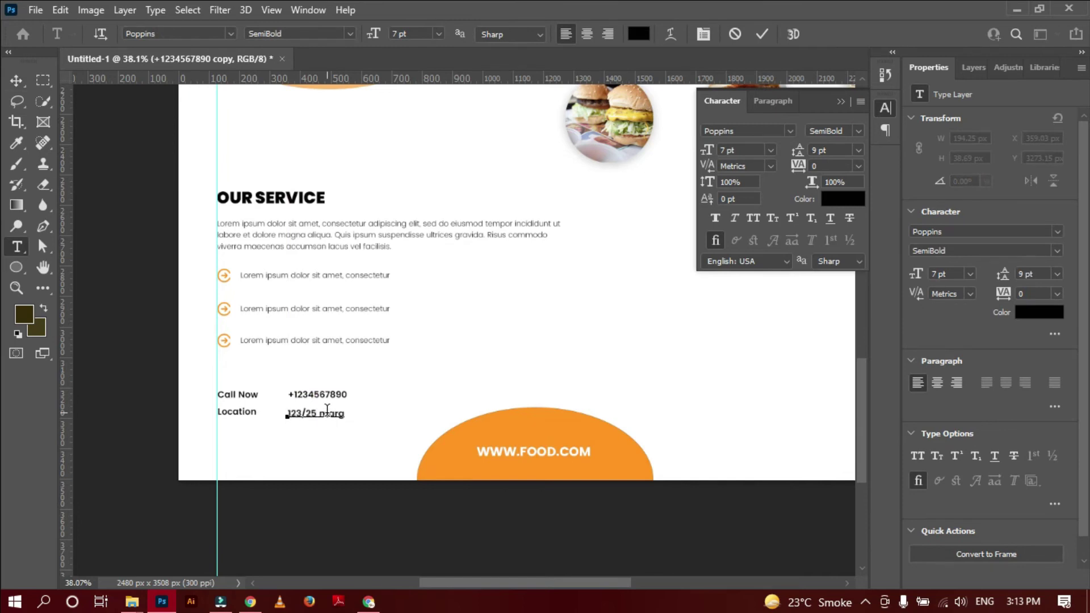
left_click(16, 81)
left_click(237, 414, "shift")
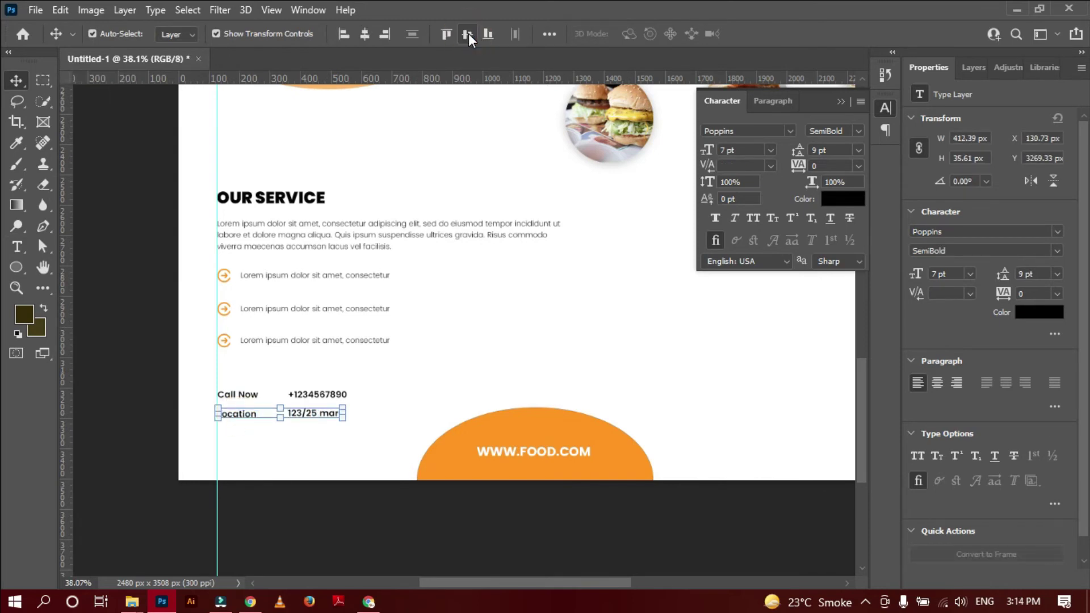
left_click(328, 432)
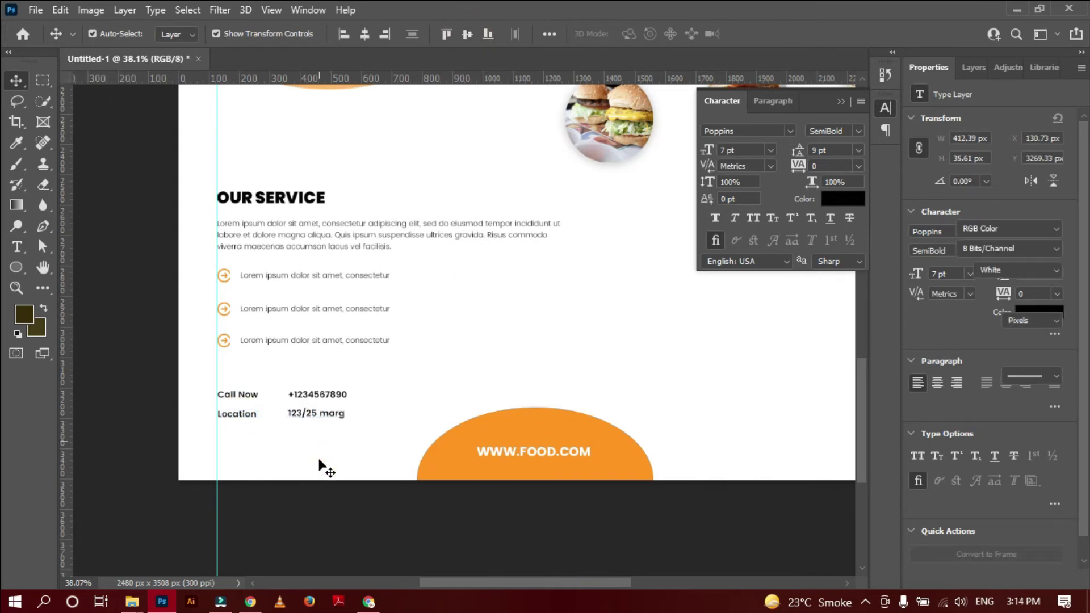
Add colons after the Call Now and Location labels, undoing an accidental tilt.
double_click(244, 393)
left_click(244, 393)
type(":")
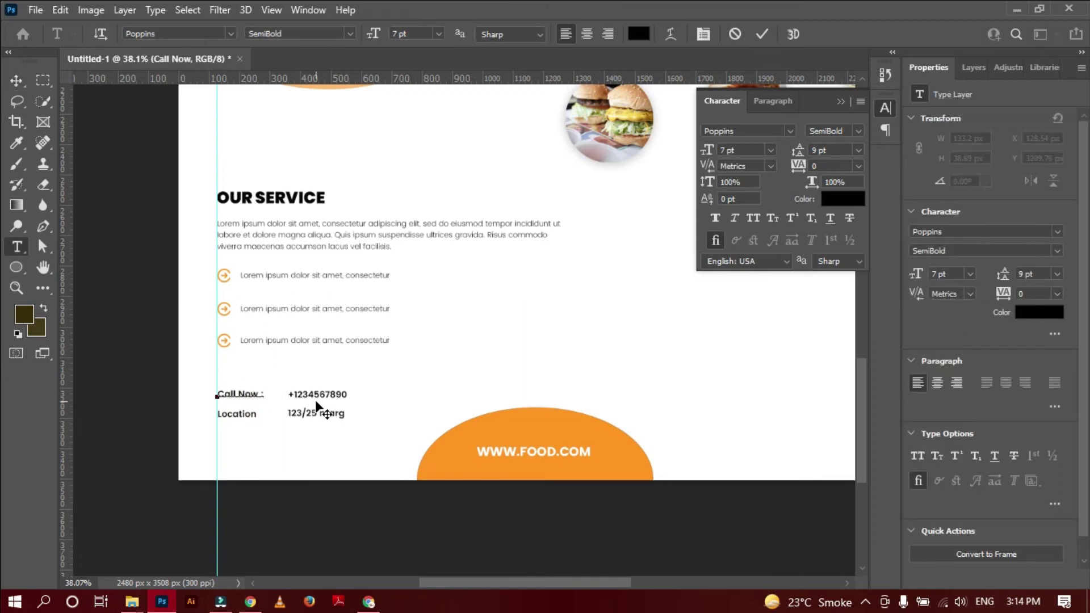
left_click(16, 81)
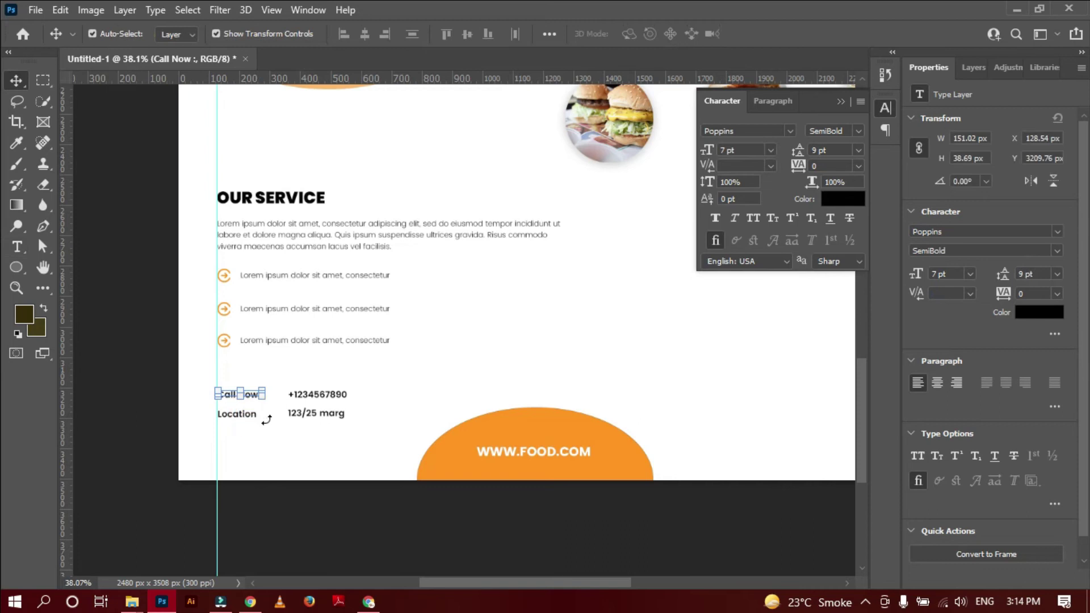
left_click_drag(268, 416, 273, 392)
left_click(300, 508)
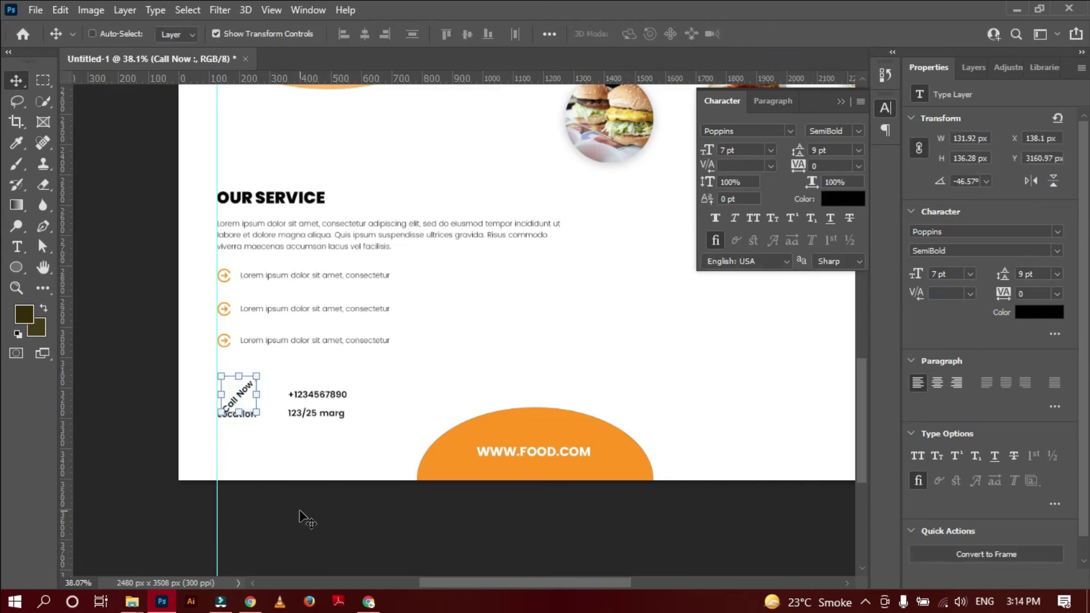
key("ctrl+z")
double_click(245, 413)
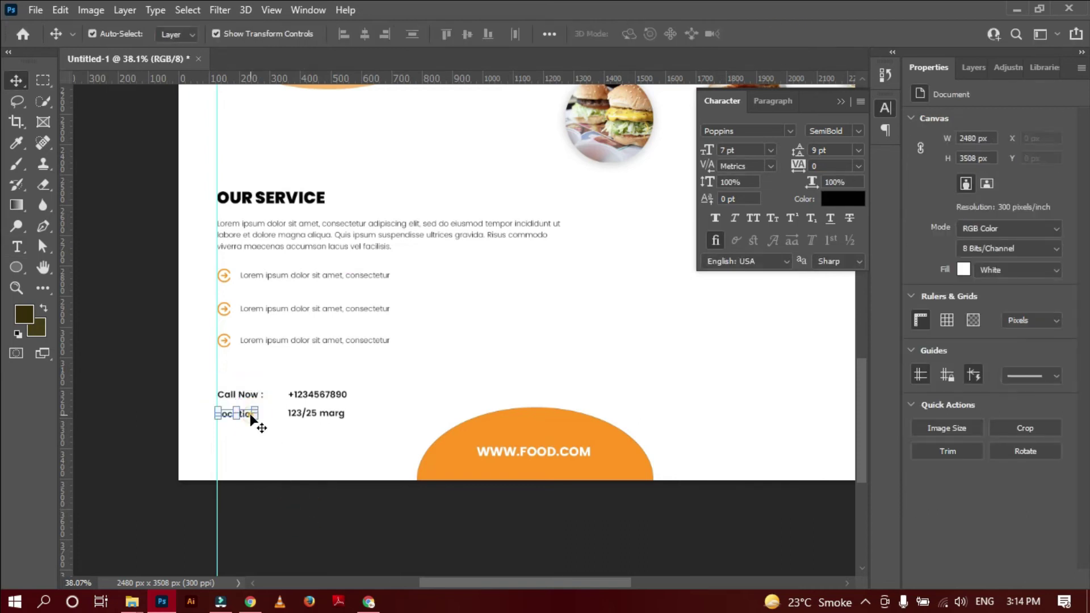
left_click(255, 415)
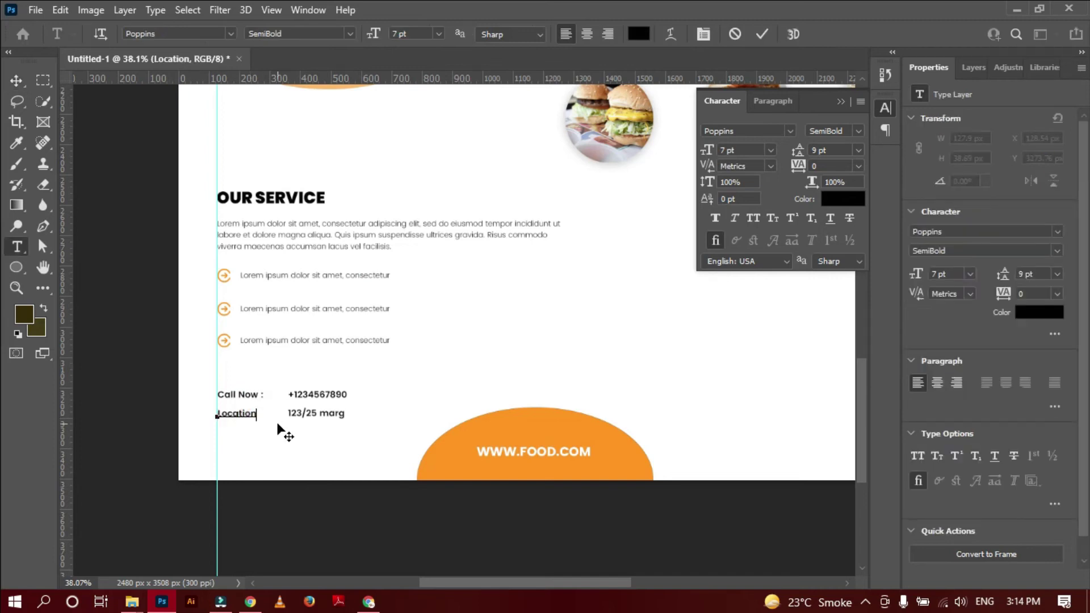
type(":")
left_click(16, 80)
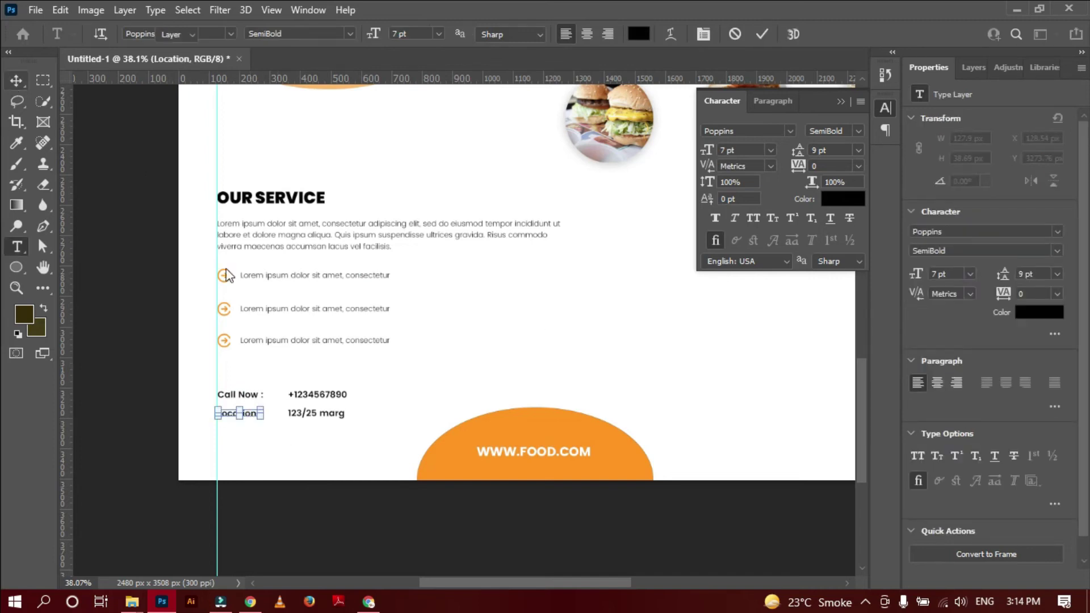
Tighten the contact block: nudge number and address left, Location up.
left_click_drag(316, 369, 333, 428)
key("shift+Left")
key("shift+Left")
key("shift+Left")
key("shift+Left")
left_click(287, 455)
left_click_drag(345, 401, 257, 416)
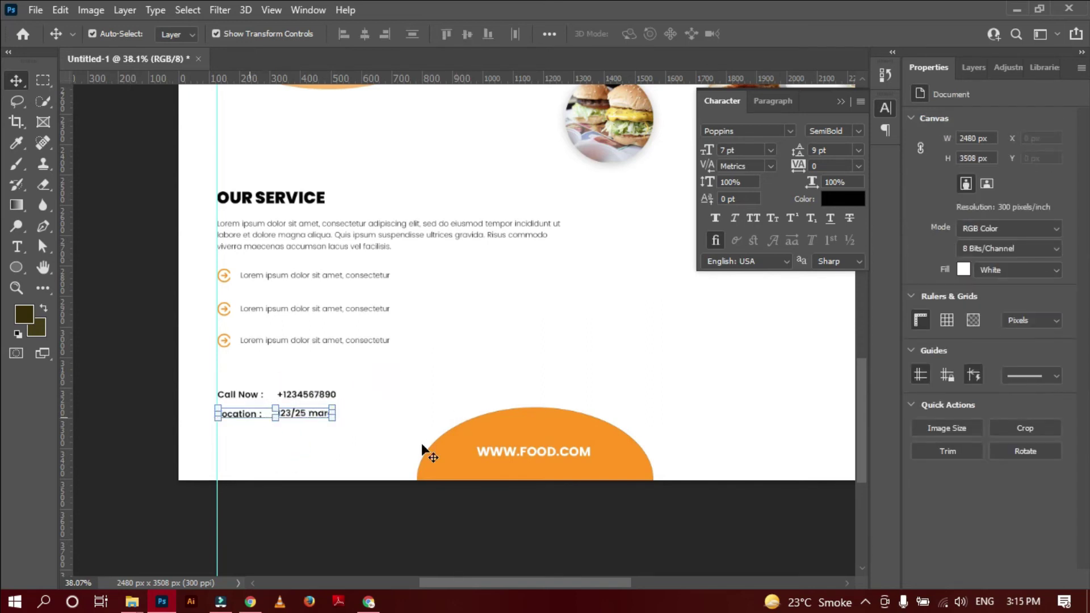
key("shift+Up")
key("shift+Up")
key("Up")
key("Up")
key("Up")
left_click(579, 311)
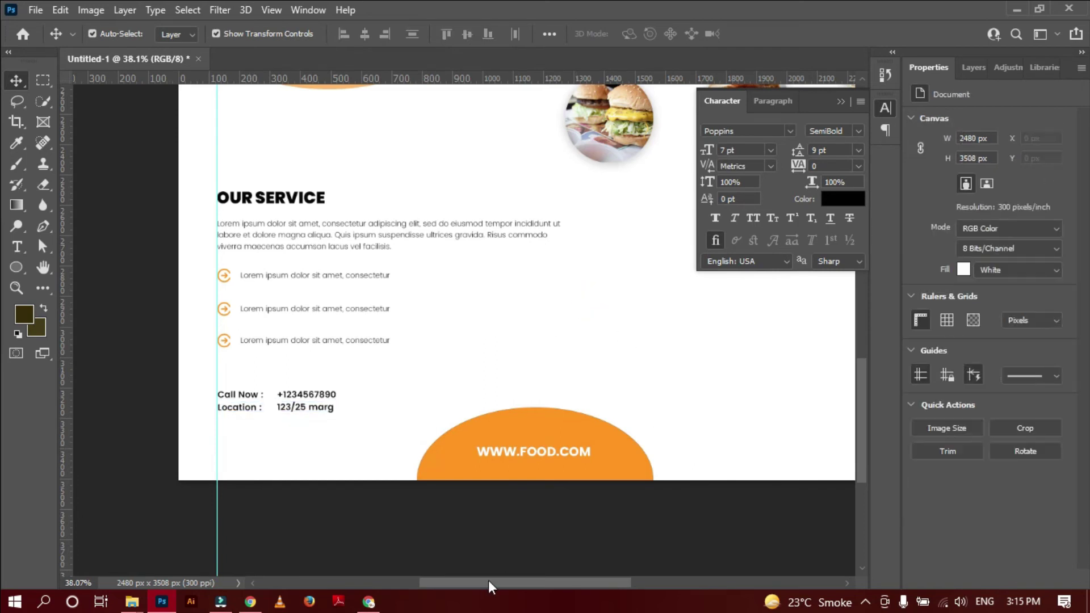
In Downloads, select the Twitter, Instagram and two Facebook icon files.
left_click_drag(488, 580, 539, 583)
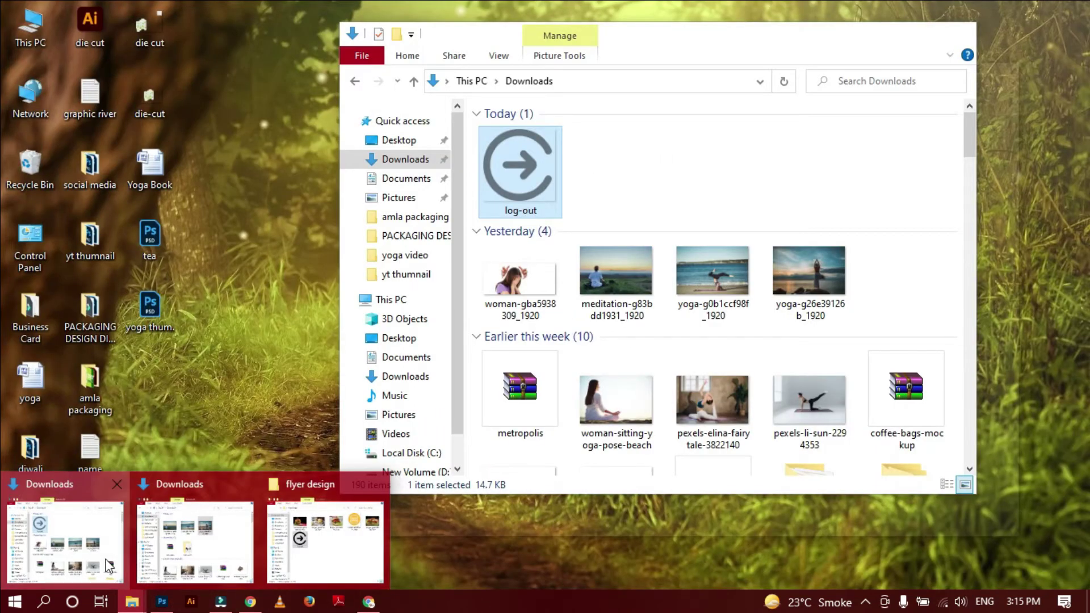
mouse_move(132, 601)
left_click(105, 559)
left_click(798, 277, "ctrl")
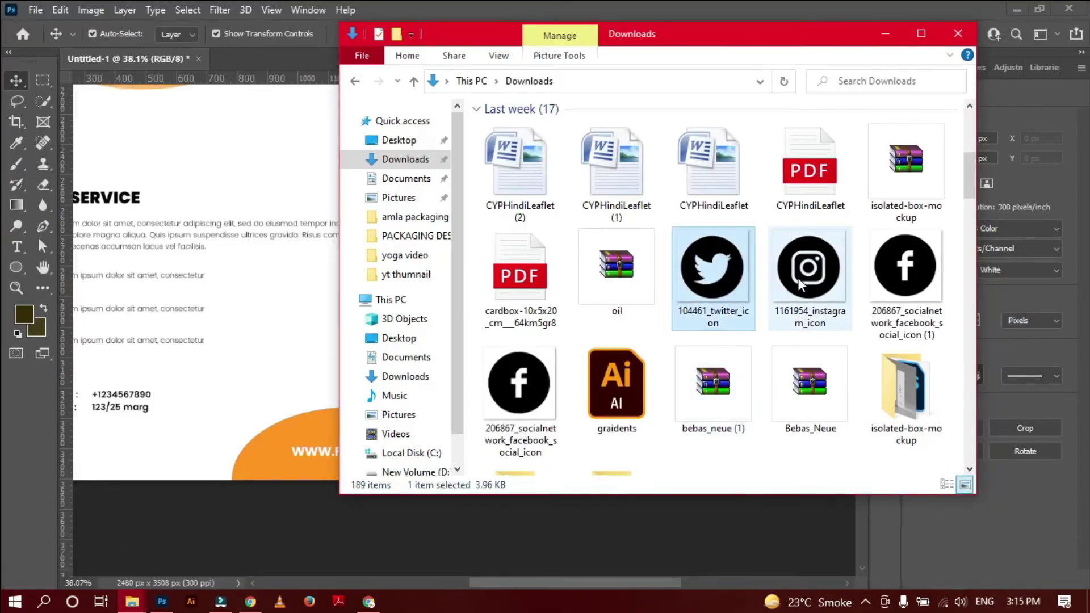
left_click(905, 269, "ctrl")
left_click(519, 386, "ctrl")
left_click(292, 389)
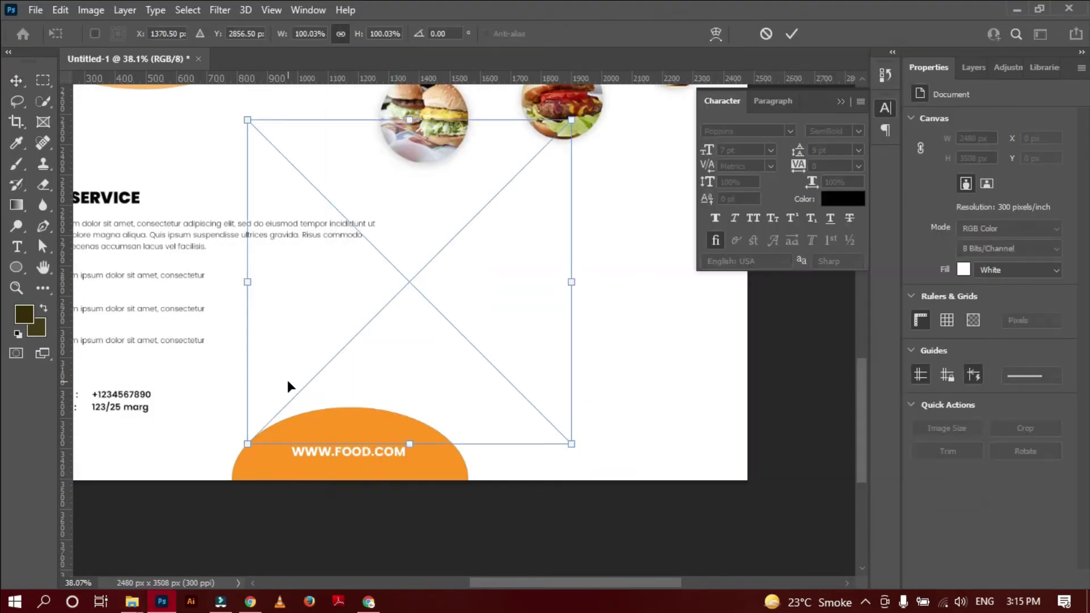
Commit the placed icons, select all four layers and shrink them to about 130 px.
left_click(791, 36)
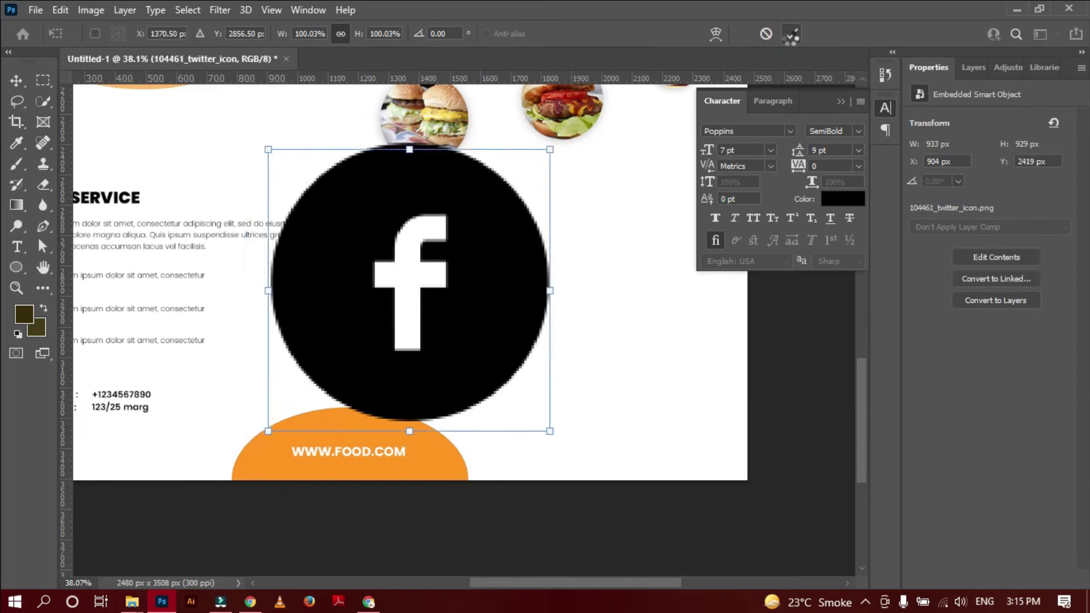
left_click(790, 36)
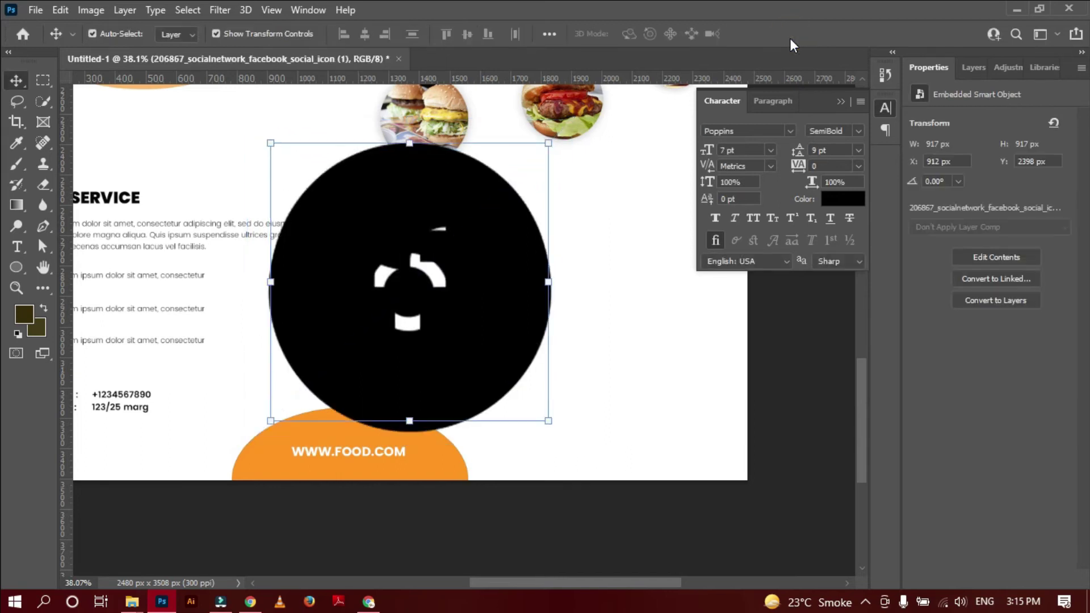
left_click(973, 67)
left_click(994, 271, "ctrl")
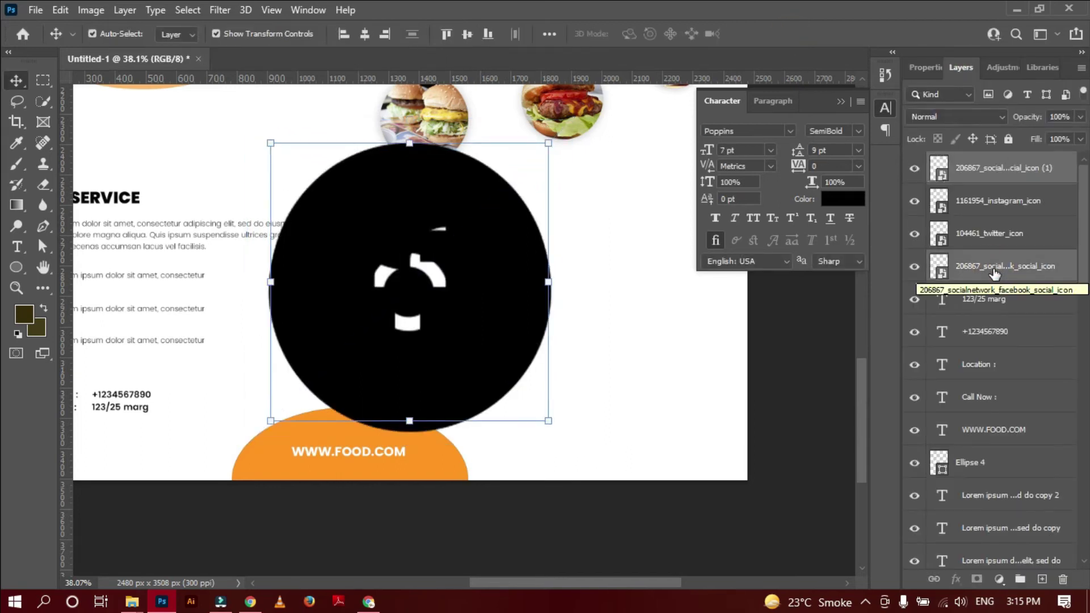
left_click(994, 271, "ctrl")
left_click(995, 271, "shift")
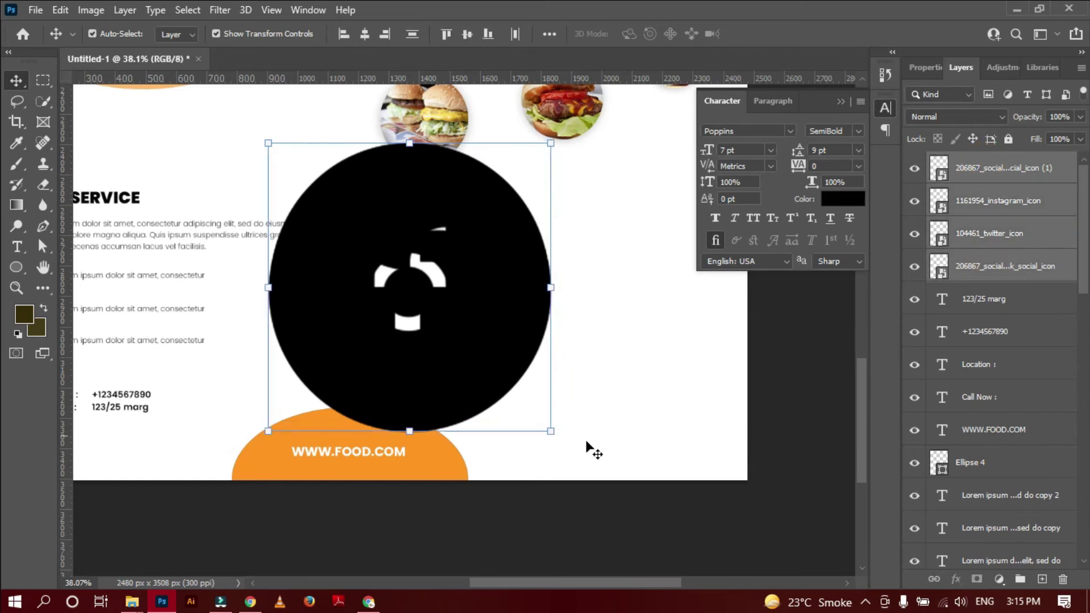
key("ctrl+t")
mouse_move(551, 432)
left_mouse_down()
mouse_move(377, 214)
mouse_move(320, 168)
mouse_move(301, 175)
mouse_move(501, 423)
mouse_move(516, 407)
mouse_move(565, 414)
left_mouse_up()
key("Return")
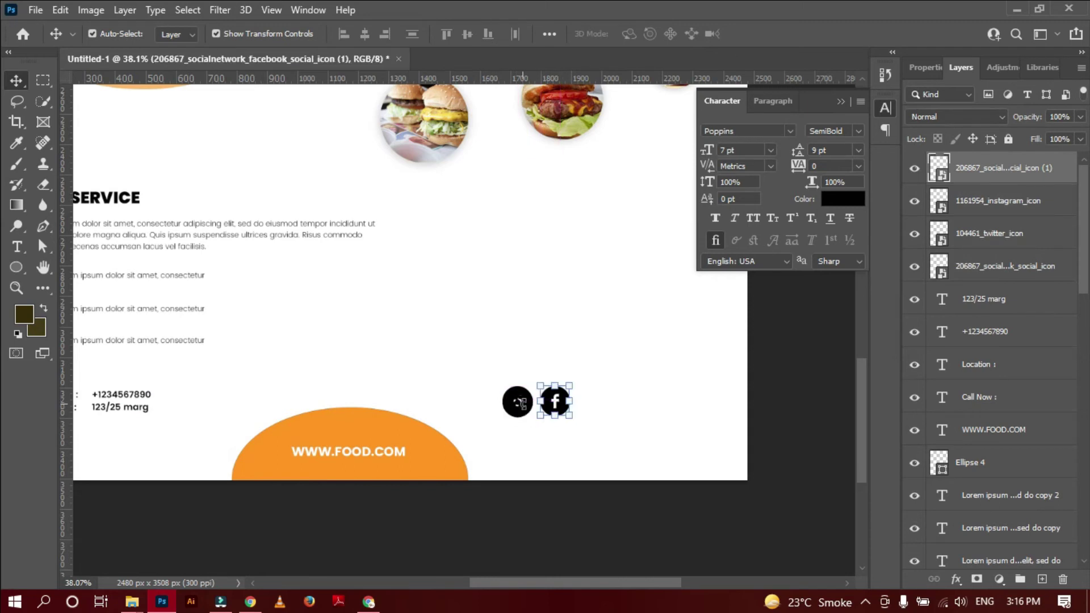
Arrange the four icons in a row beside the contact details.
mouse_move(531, 450)
left_mouse_down()
mouse_move(566, 413)
mouse_move(606, 412)
left_mouse_up()
left_click_drag(530, 410, 639, 409)
mouse_move(499, 379)
left_mouse_down()
mouse_move(652, 423)
mouse_move(624, 409)
mouse_move(637, 408)
left_mouse_up()
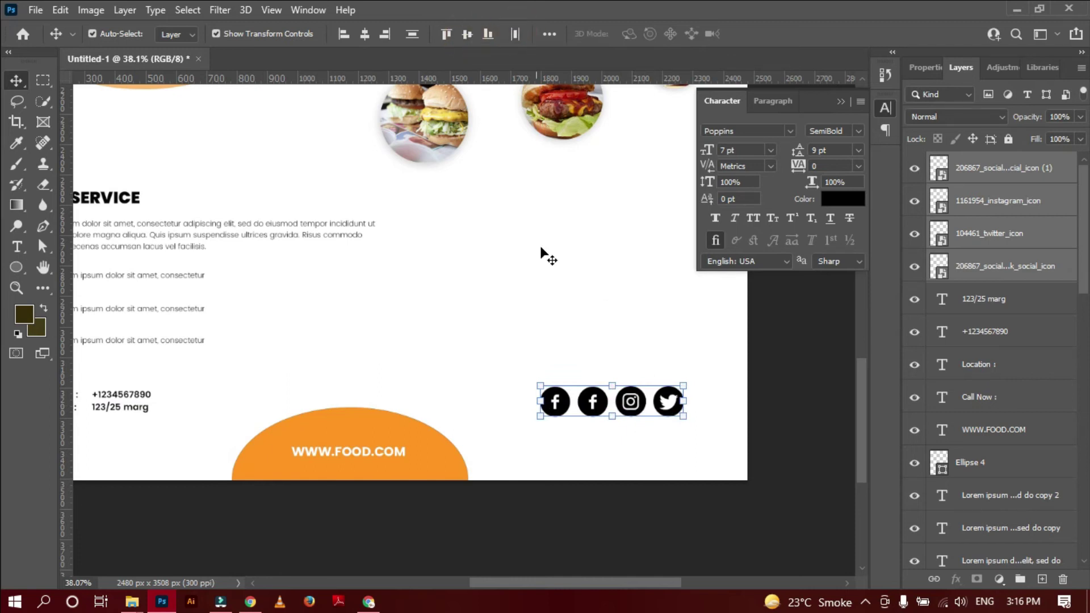
scroll(616, 458, "down", 1)
Give the orange ellipse a drop shadow with 26% opacity and 32 px size.
scroll(476, 406, "up", 2)
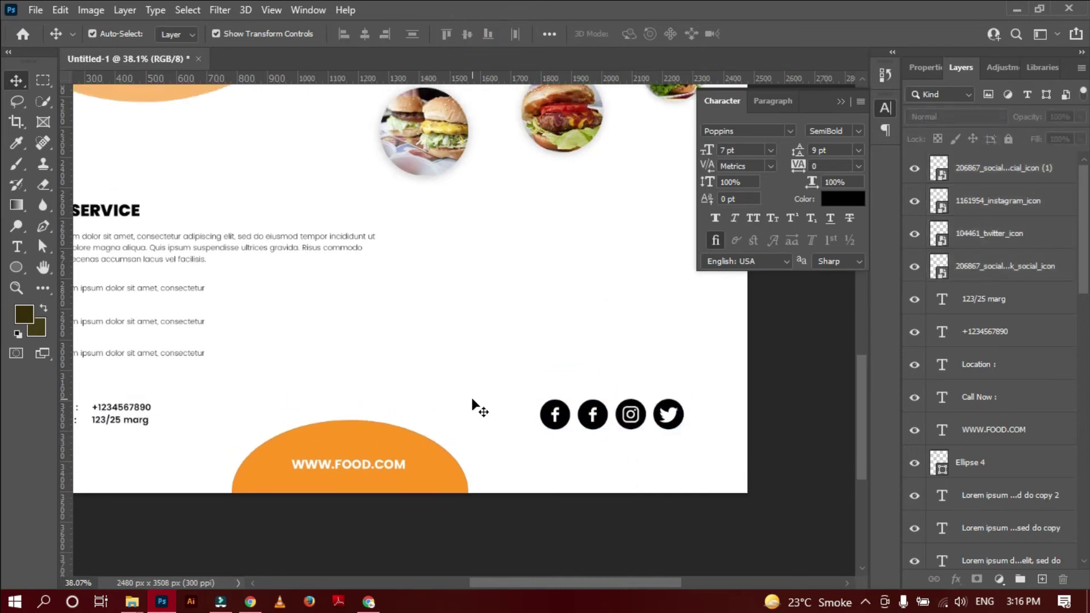
left_click(365, 449)
left_click(956, 579)
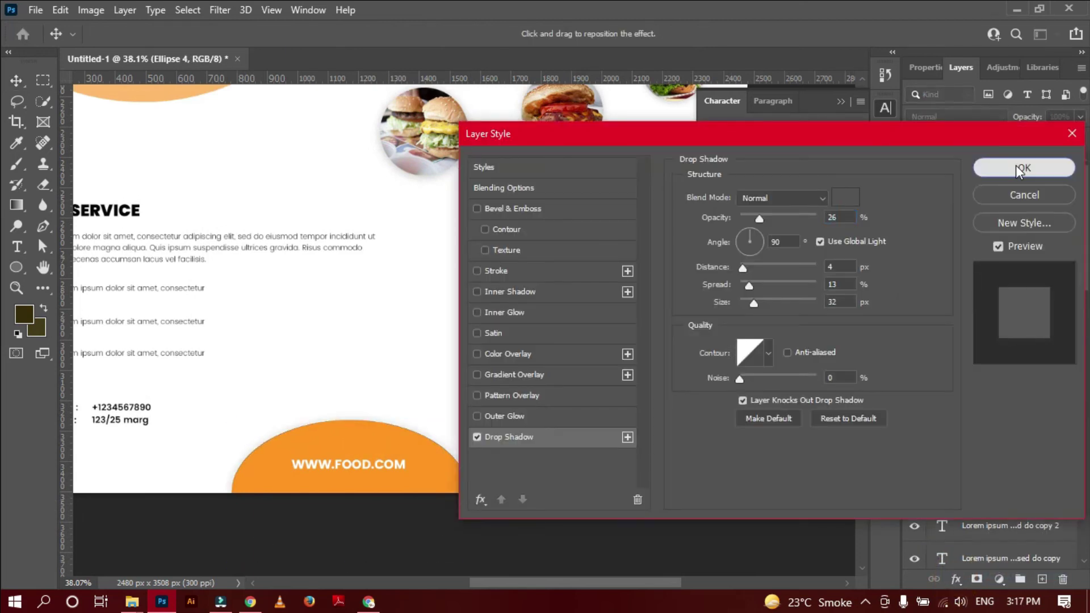
left_click(1022, 165)
left_click(505, 519)
left_click(426, 451)
Remove the ellipse's stroke colour.
left_click(16, 267)
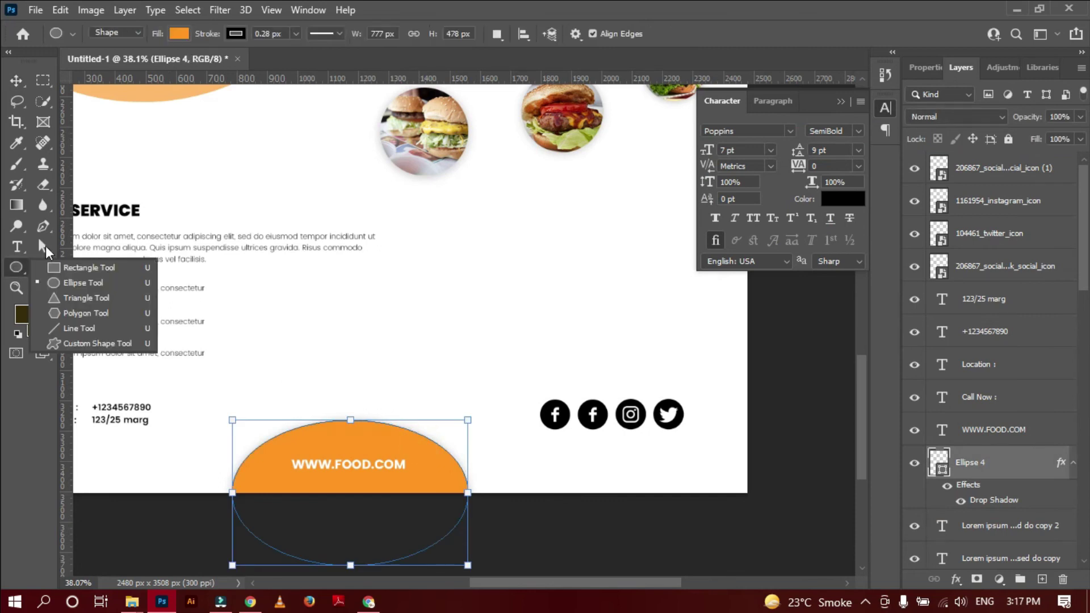
left_click(79, 265)
left_click(235, 34)
left_click(134, 63)
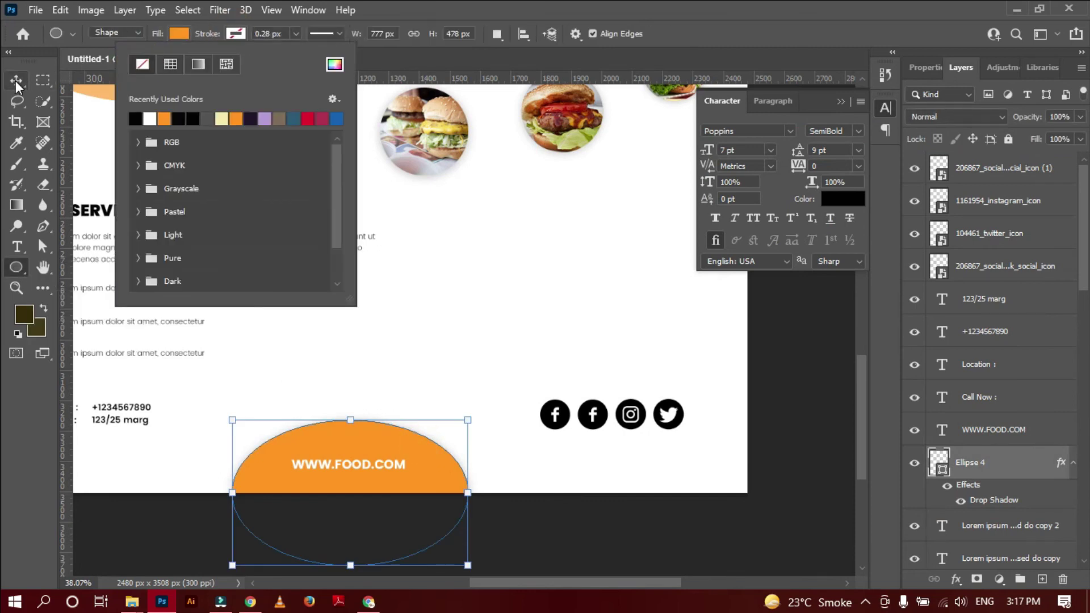
Enlarge the OUR SERVICE text block to about 126% and nudge it down.
left_click(16, 82)
left_click(568, 494)
scroll(539, 465, "down", 2)
scroll(471, 386, "down", 1)
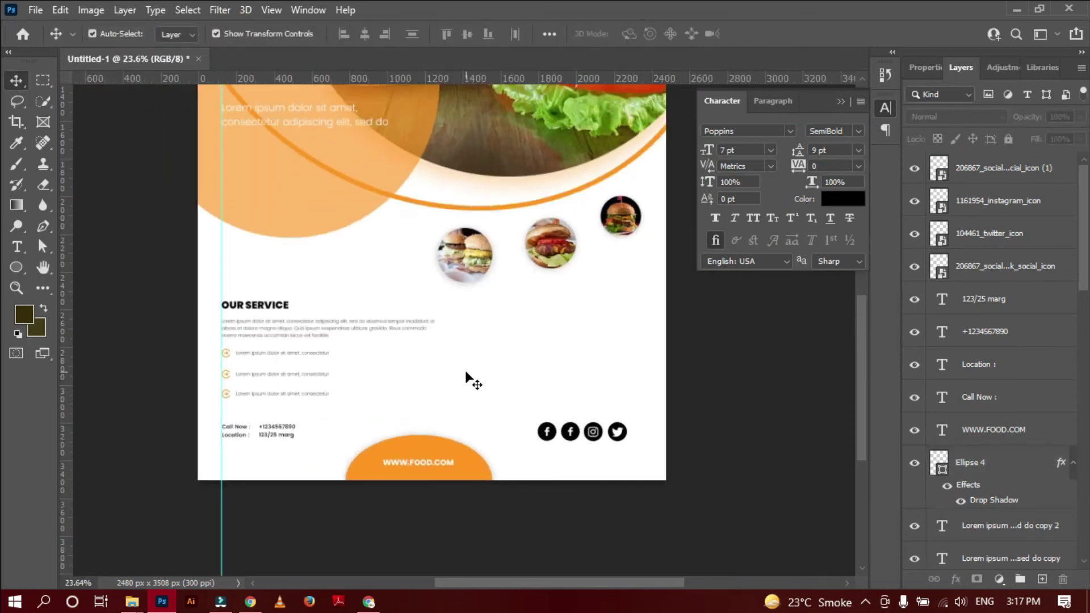
scroll(466, 378, "down", 1)
scroll(233, 354, "up", 3)
left_click_drag(283, 283, 573, 436)
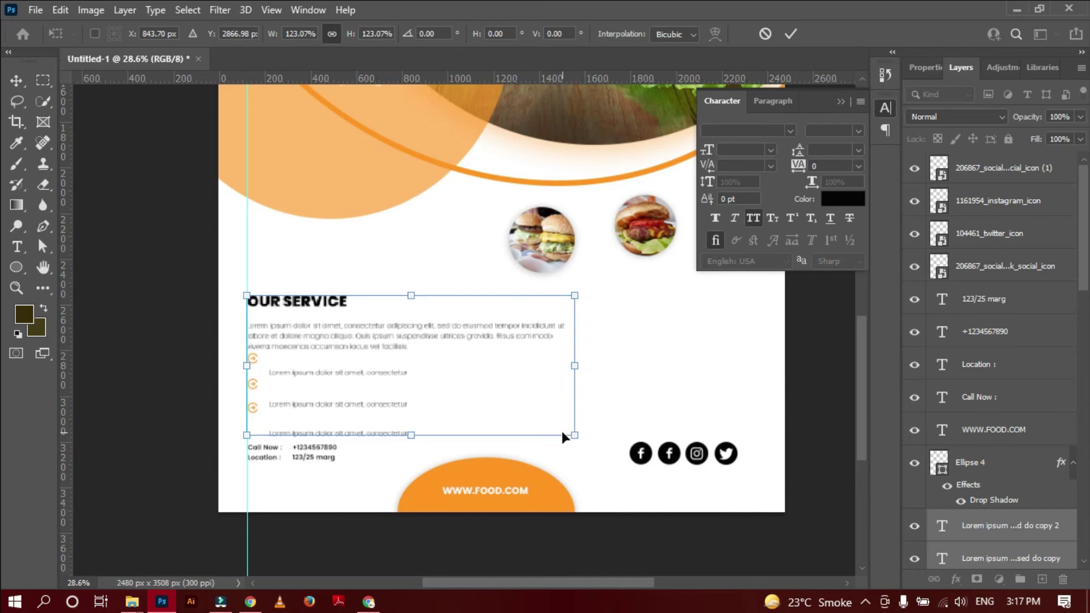
key("ctrl+z")
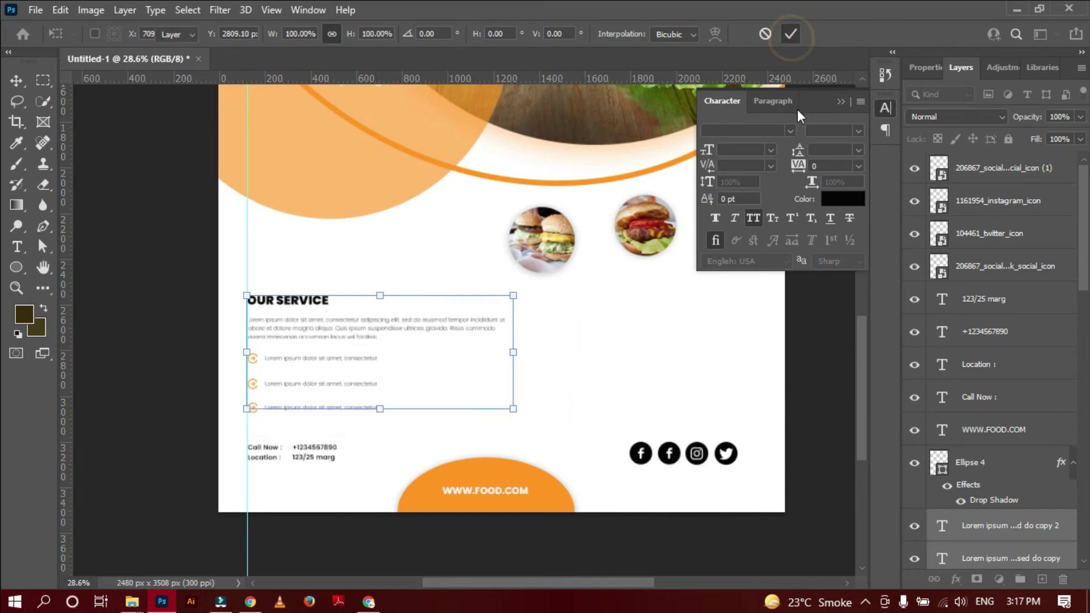
mouse_move(252, 276)
left_mouse_down()
mouse_move(279, 413)
mouse_move(377, 410)
left_mouse_up()
left_click_drag(513, 294, 590, 271)
left_click(791, 33)
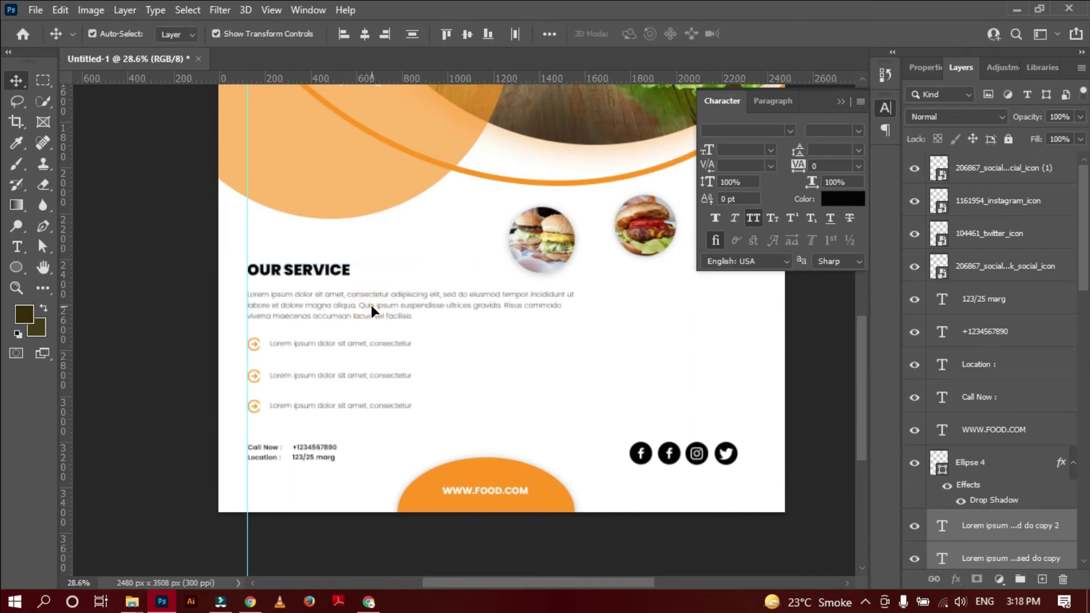
key("shift+Down")
key("shift+Down")
key("shift+Down")
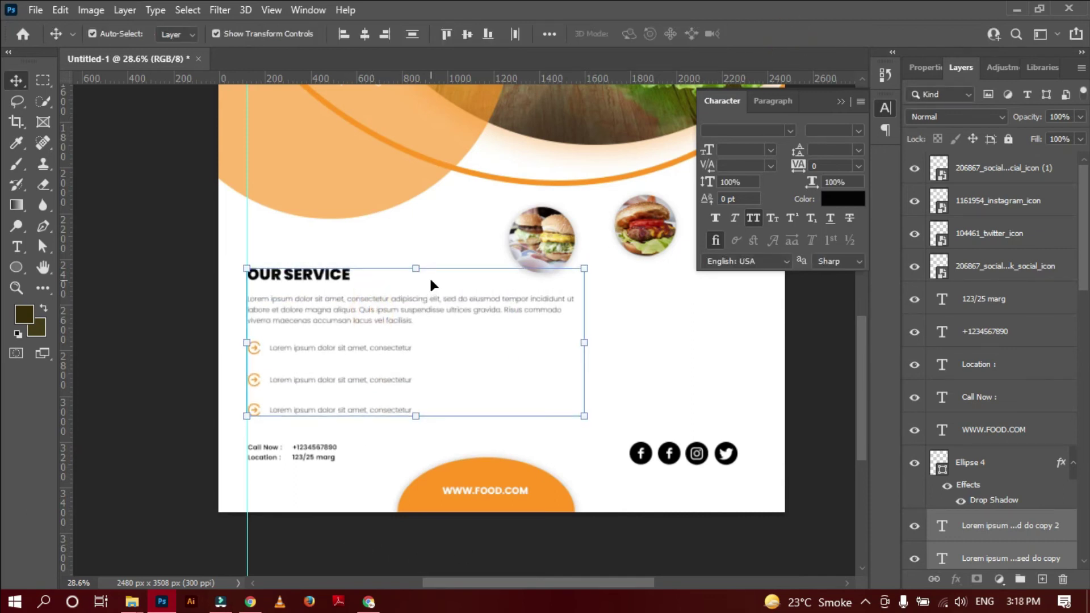
left_click(353, 552)
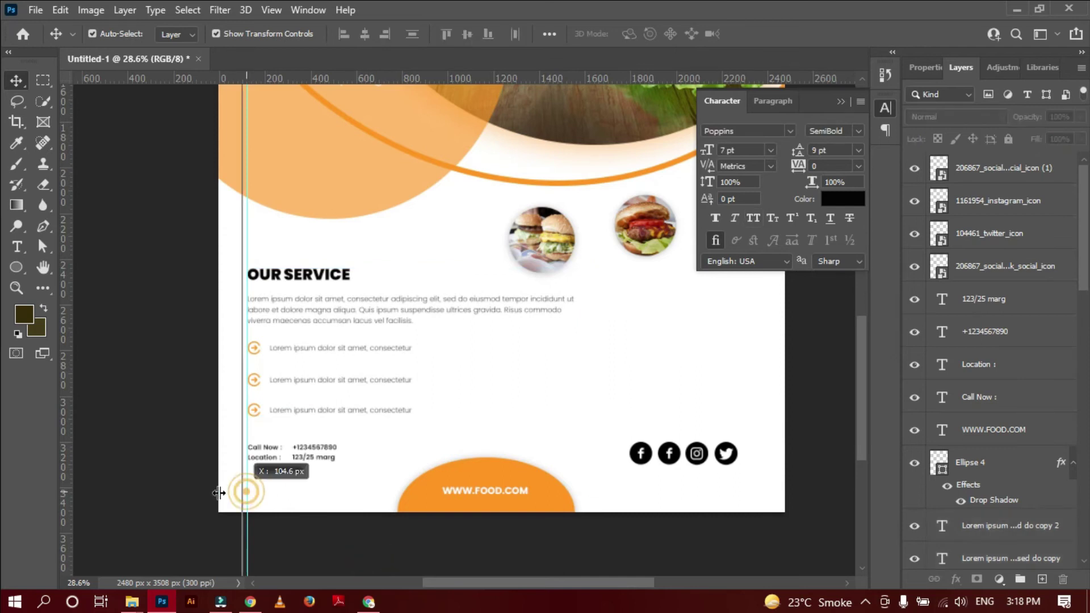
Enlarge the Call Now and Location contact text.
mouse_move(242, 442)
left_mouse_down()
mouse_move(299, 468)
mouse_move(336, 459)
mouse_move(365, 473)
left_mouse_up()
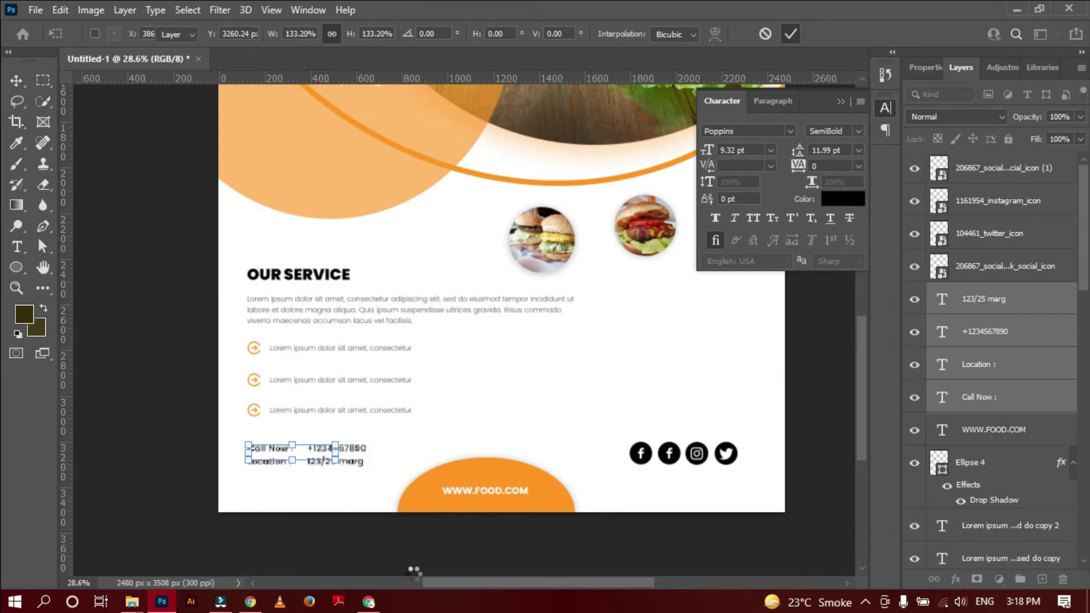
left_click(363, 564)
scroll(441, 554, "up", 1)
scroll(440, 554, "up", 2)
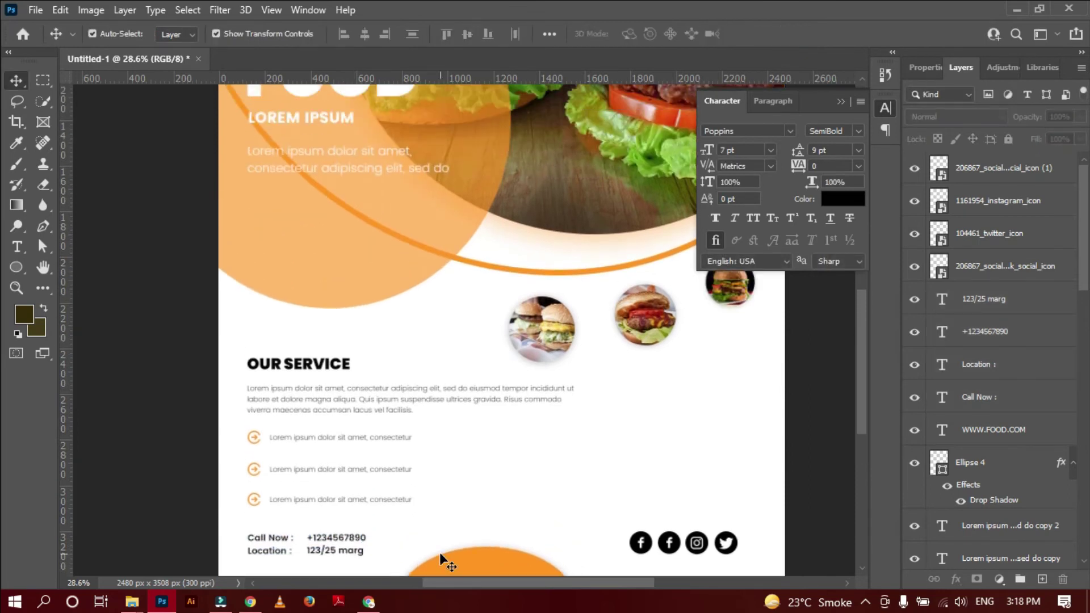
Draw six small triangles around the services section and lower flyer.
right_click(19, 269)
left_click(74, 292)
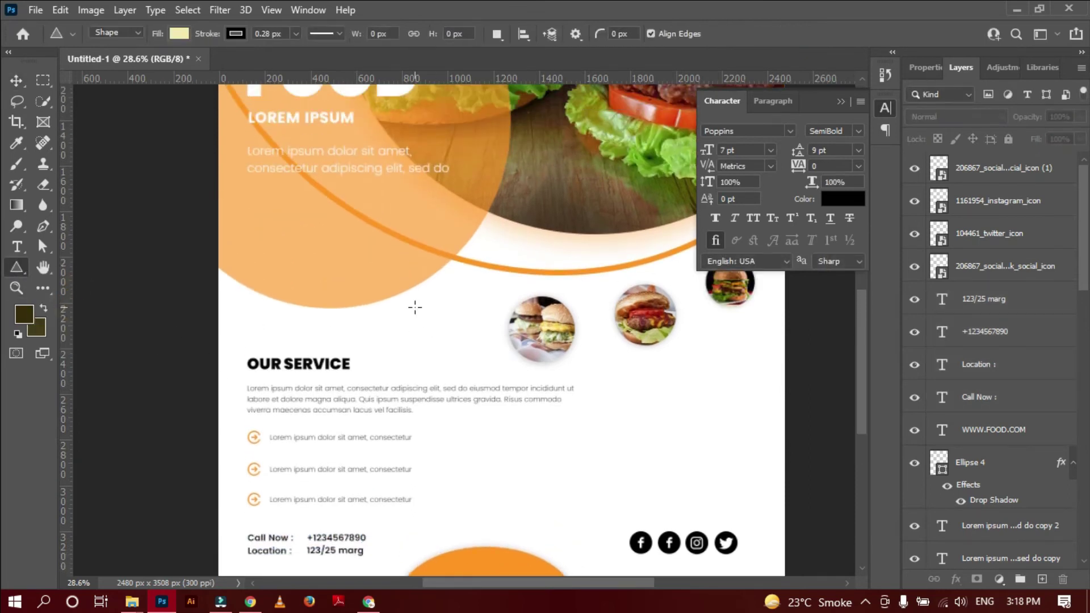
left_click_drag(431, 319, 431, 319)
left_click_drag(569, 259, 557, 248)
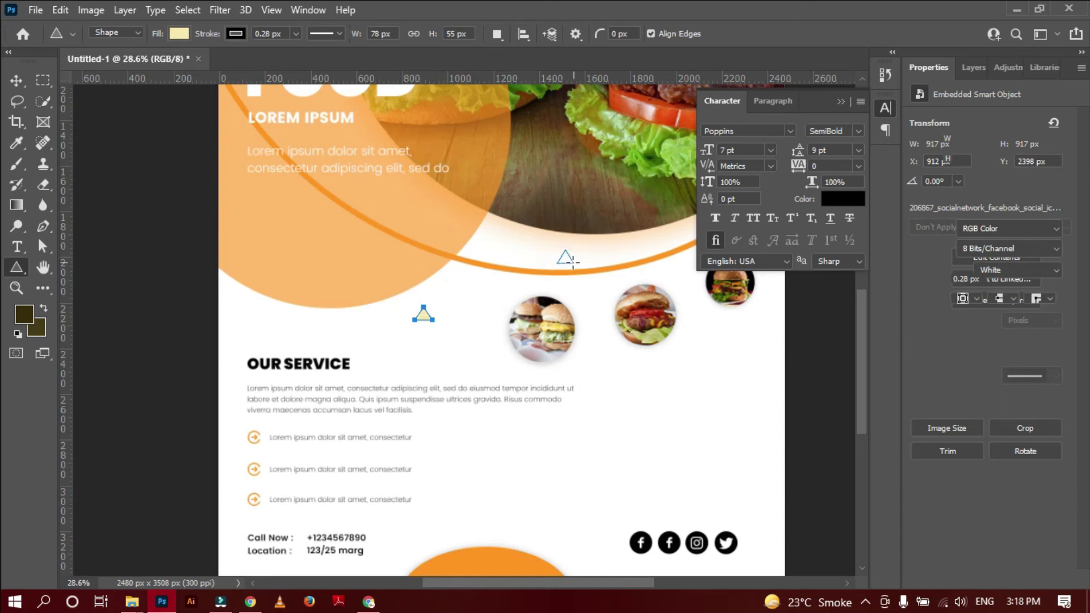
left_click_drag(654, 407, 660, 390)
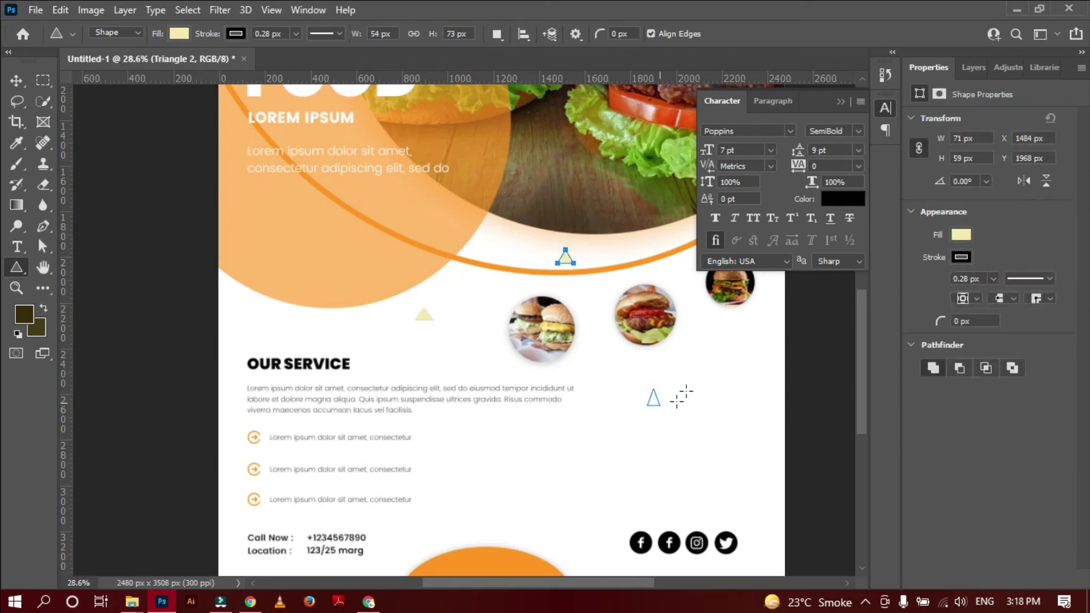
left_click_drag(468, 481, 502, 508)
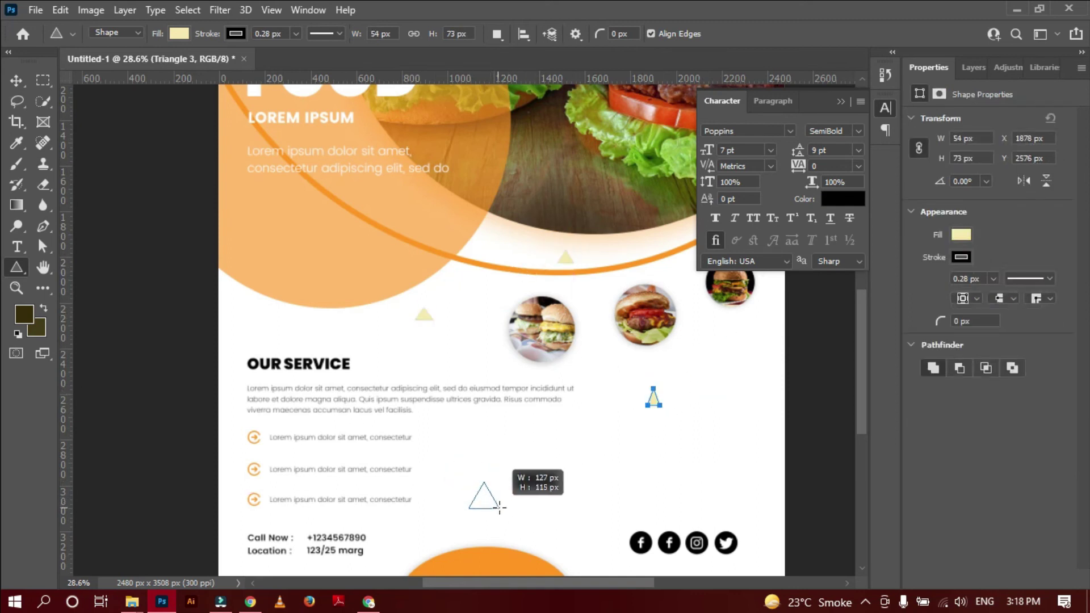
scroll(579, 496, "down", 3)
left_click_drag(766, 395, 787, 414)
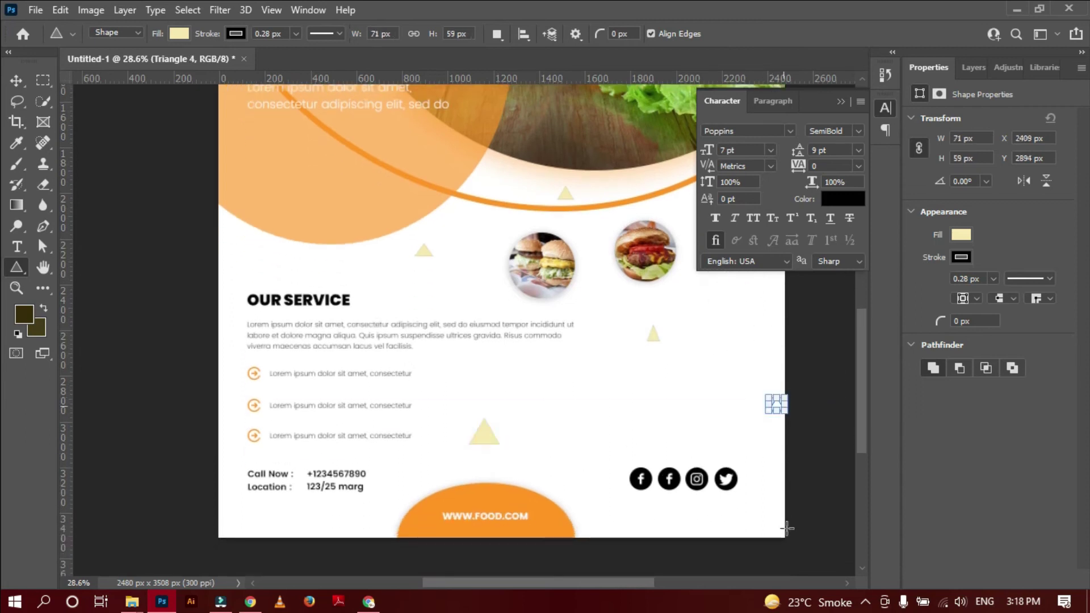
left_click_drag(719, 518, 738, 537)
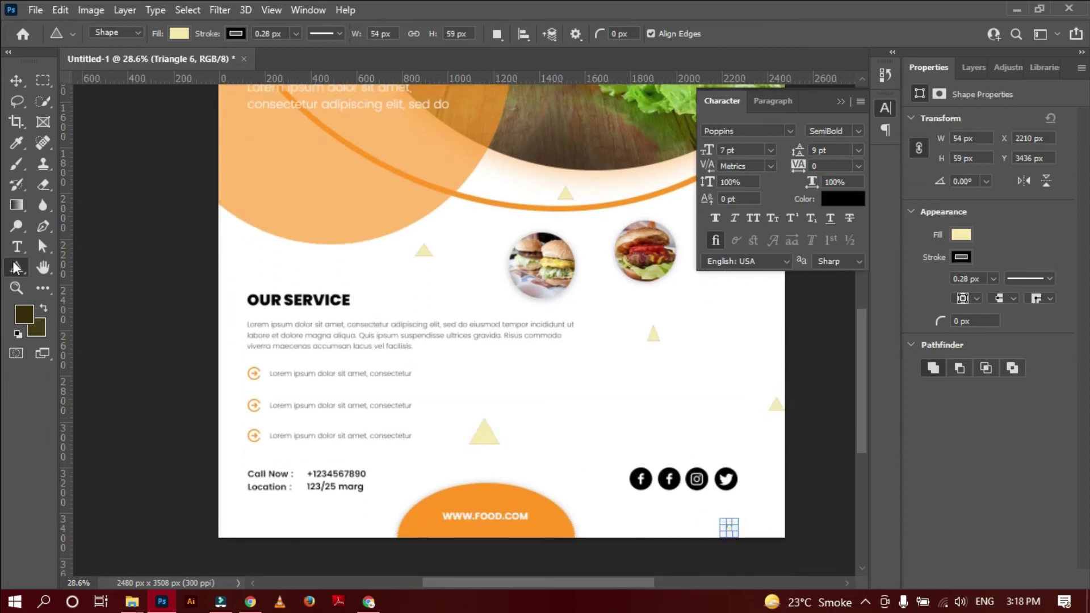
Give all six triangles a 7 px orange outline and no fill.
left_click(968, 67)
left_click(969, 338, "shift")
left_click(235, 34)
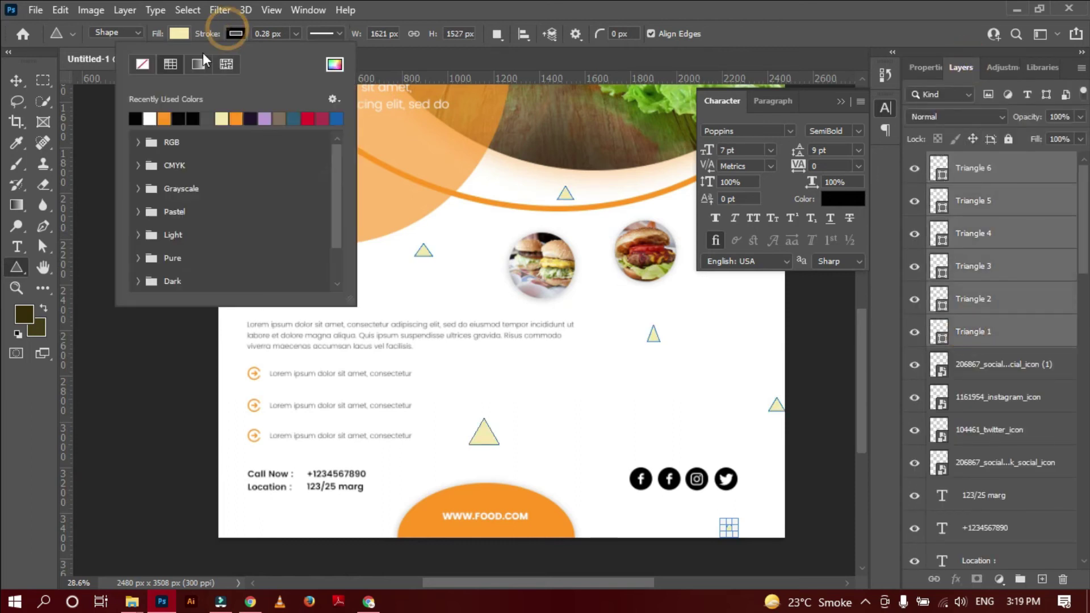
left_click(165, 118)
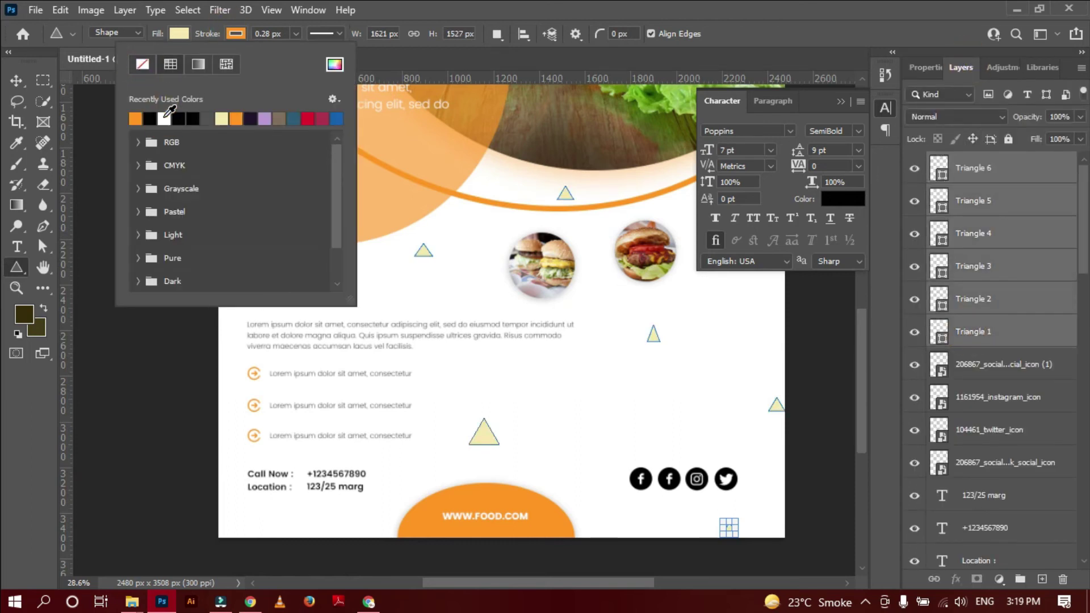
left_click(294, 34)
left_click_drag(299, 53, 305, 56)
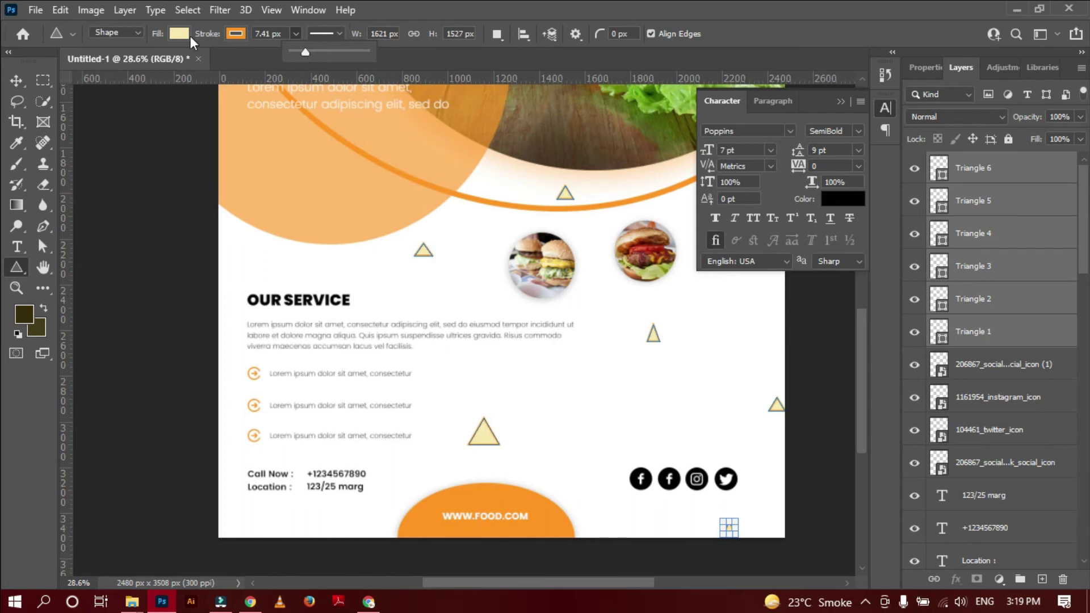
left_click(179, 34)
left_click(85, 64)
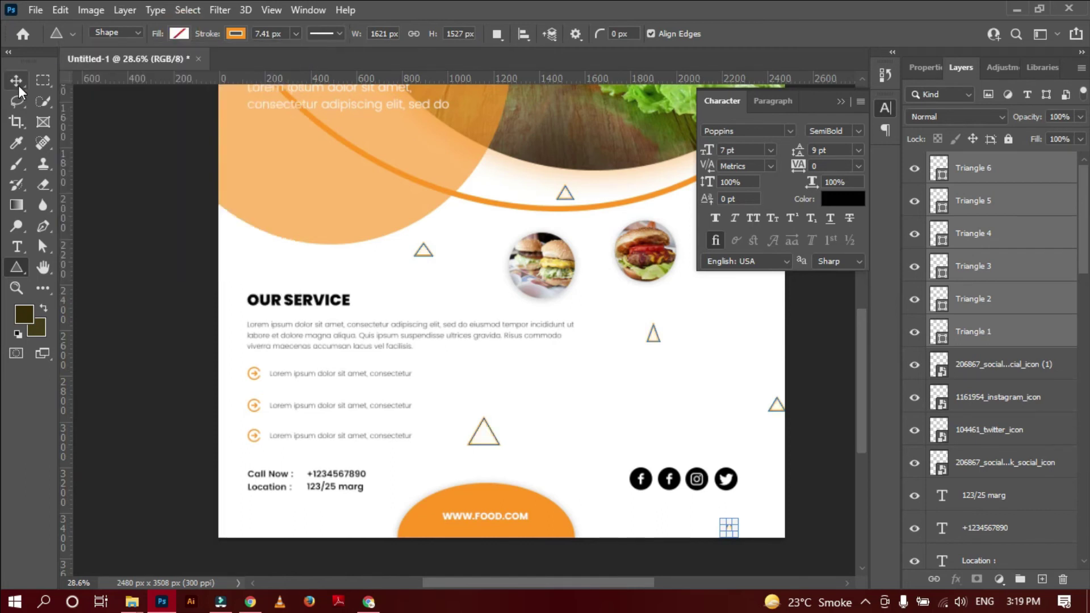
Rotate the triangles about 7° counterclockwise and shift them up slightly.
left_click(18, 86)
left_click_drag(396, 176, 378, 202)
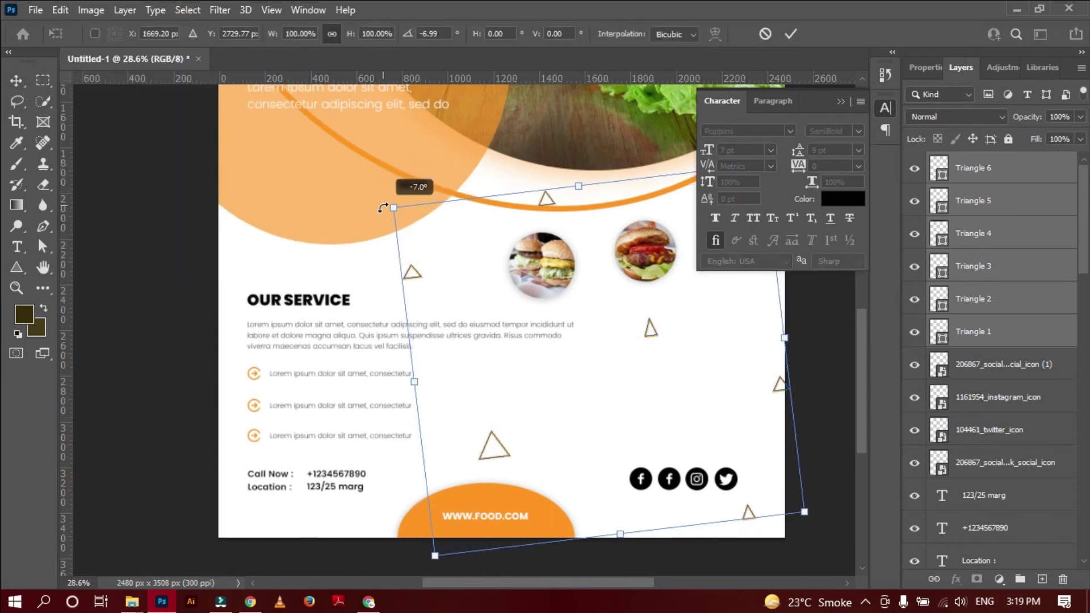
left_click_drag(509, 459, 506, 447)
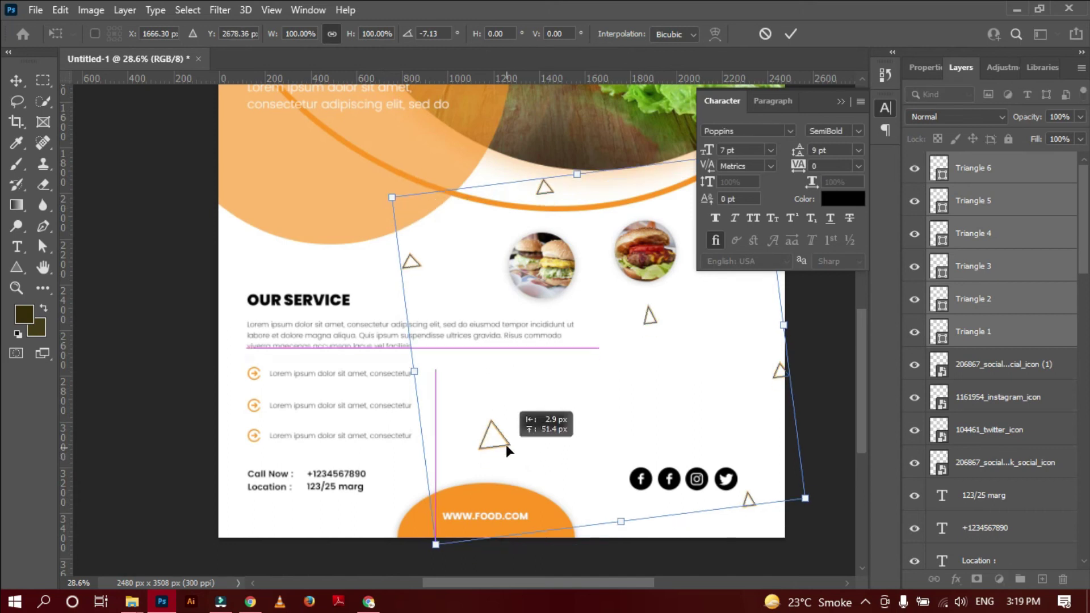
left_click(790, 34)
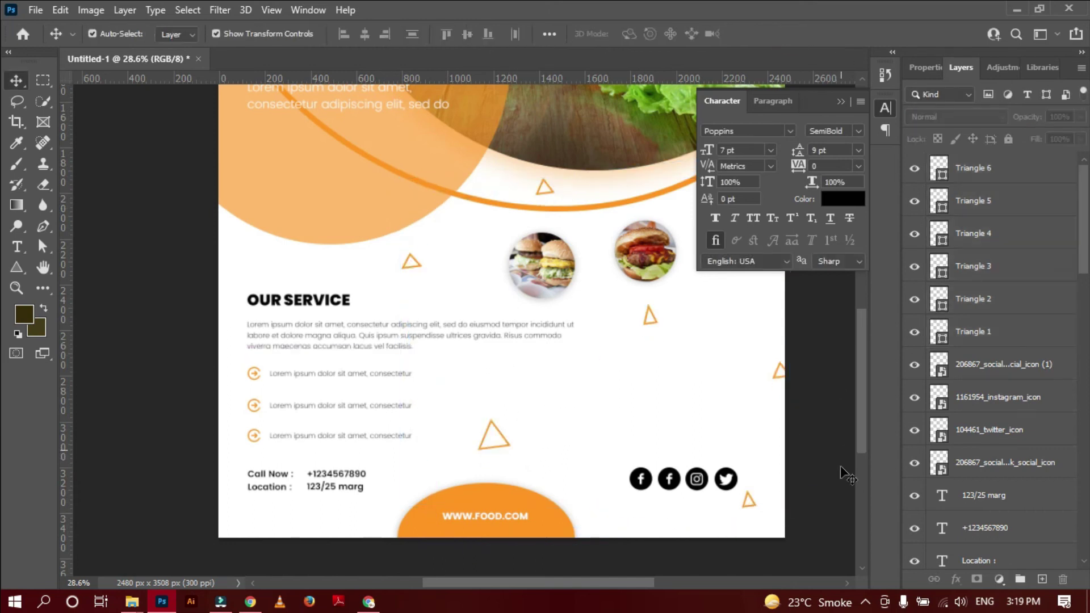
Draw a small ellipse right of the services list with no fill and an orange outline.
right_click(16, 267)
left_click(68, 280)
left_click_drag(542, 366, 555, 378)
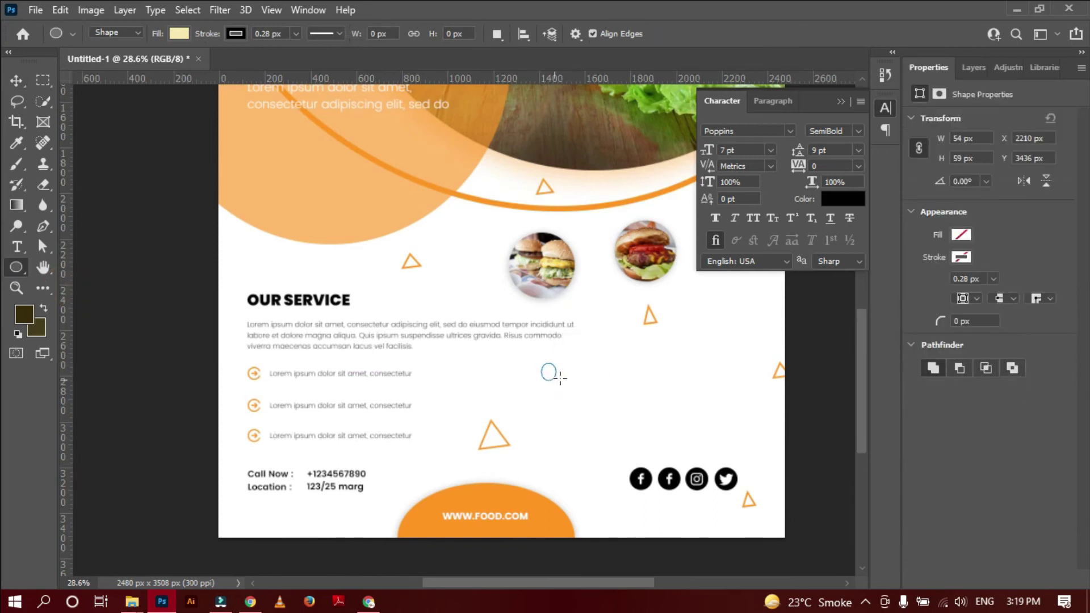
left_click(239, 33)
left_click(145, 62)
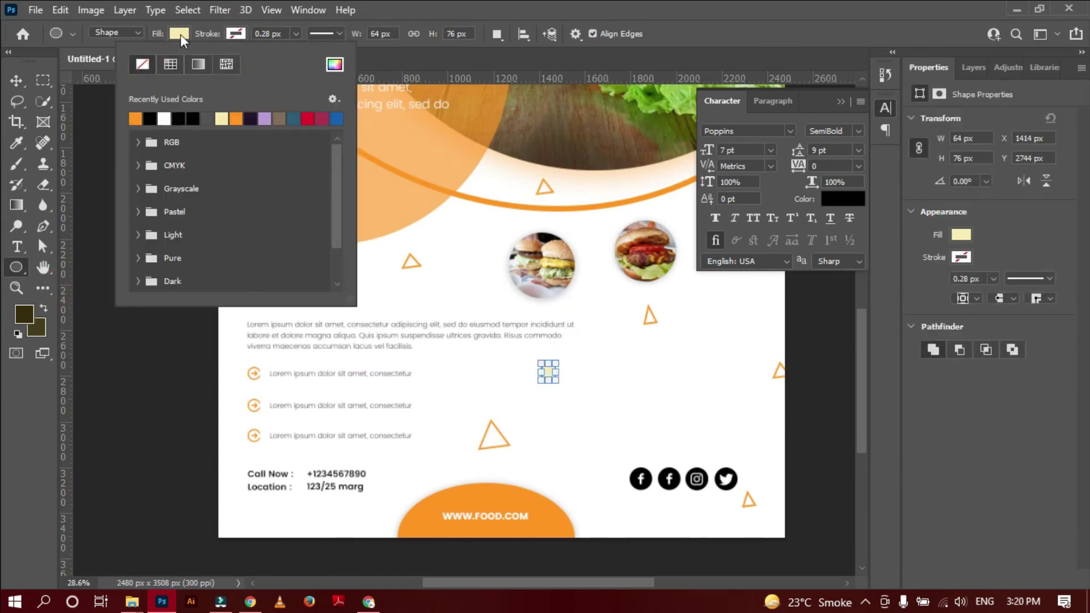
left_click(179, 33)
left_click(85, 64)
left_click(135, 118)
left_click(232, 52)
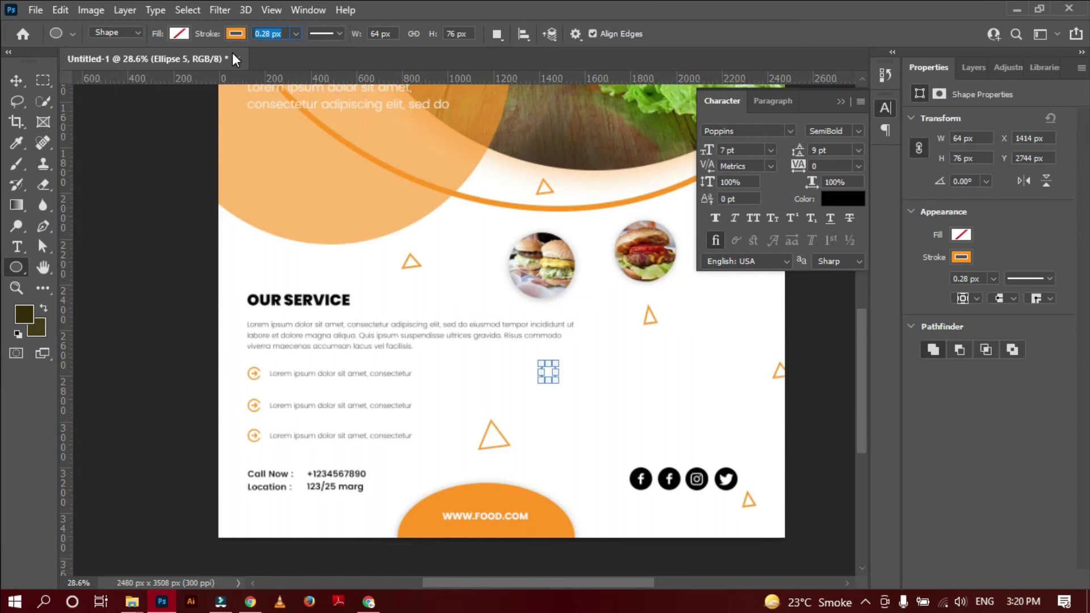
type("1")
key("v")
left_click(165, 261)
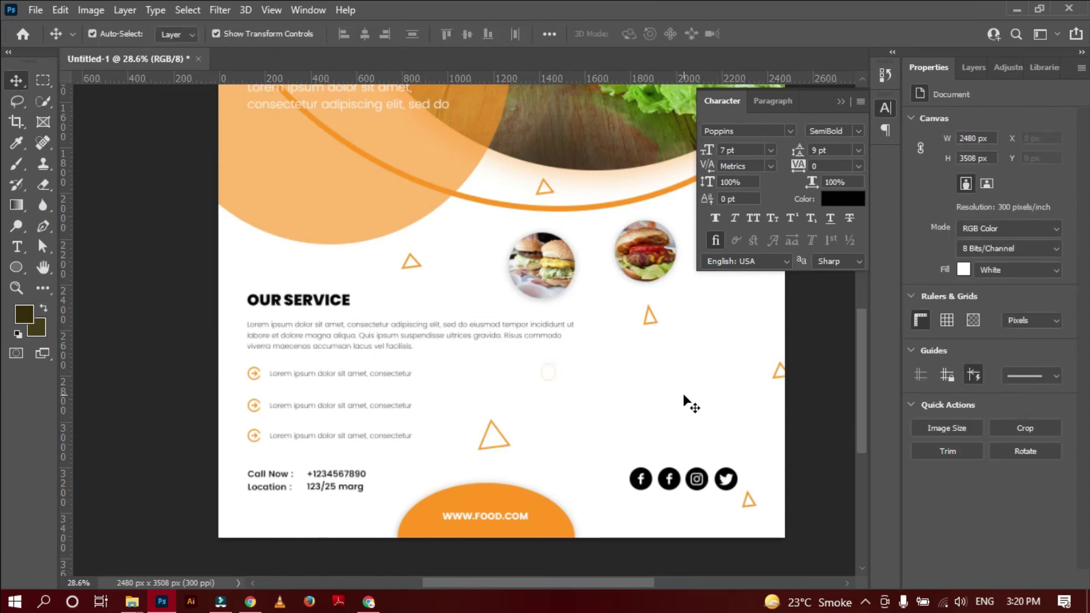
Set the Ellipse tool to no fill with a 2 px orange stroke for new circles.
scroll(383, 325, "up", 3)
scroll(358, 322, "down", 1)
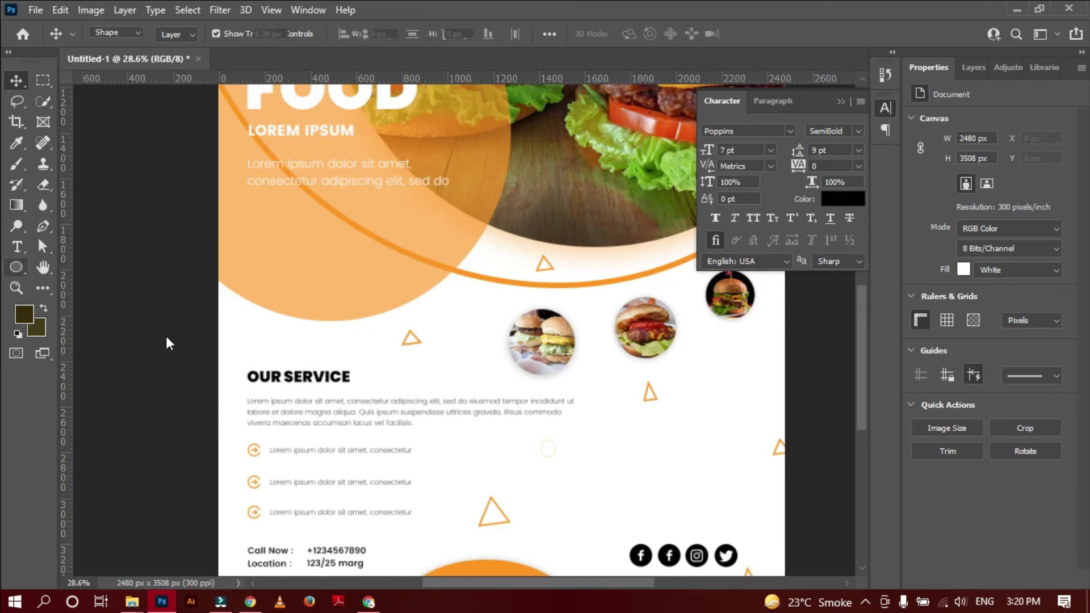
left_click(16, 267)
left_click(265, 34)
type("2")
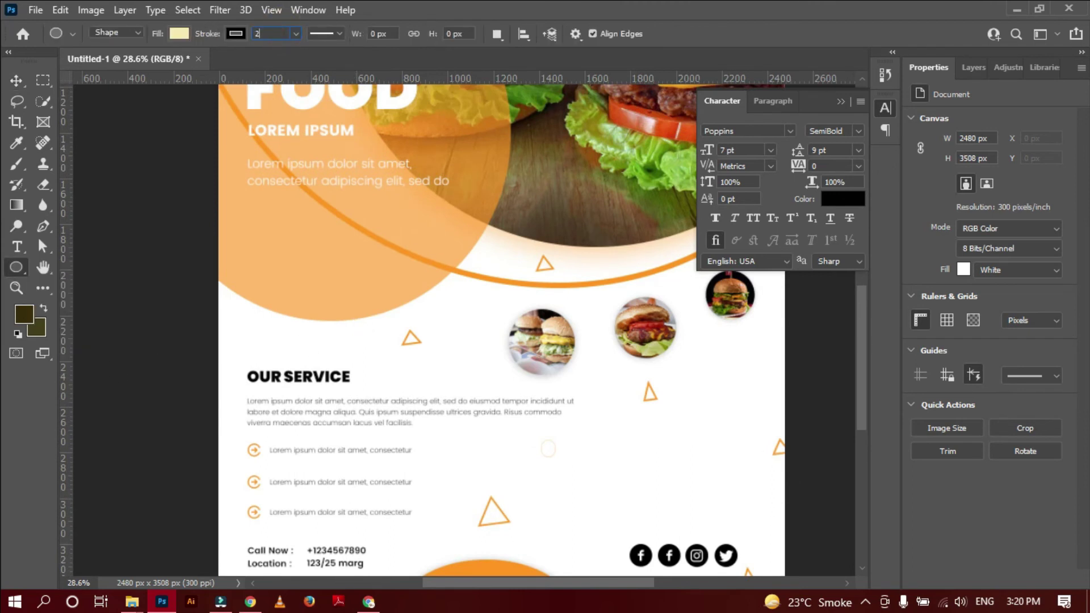
left_click(236, 34)
left_click(179, 33)
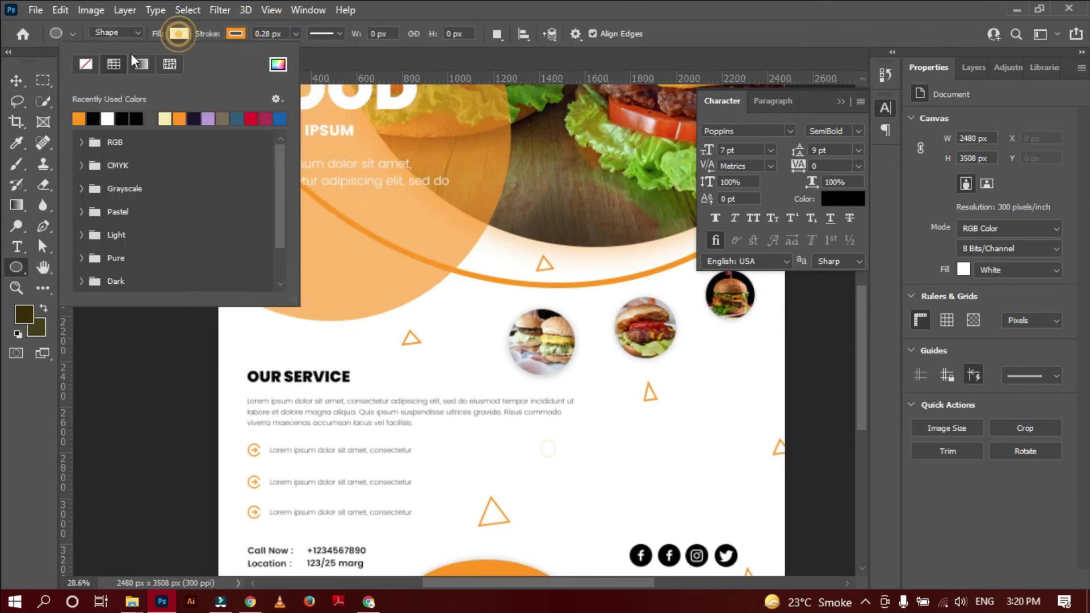
key("Return")
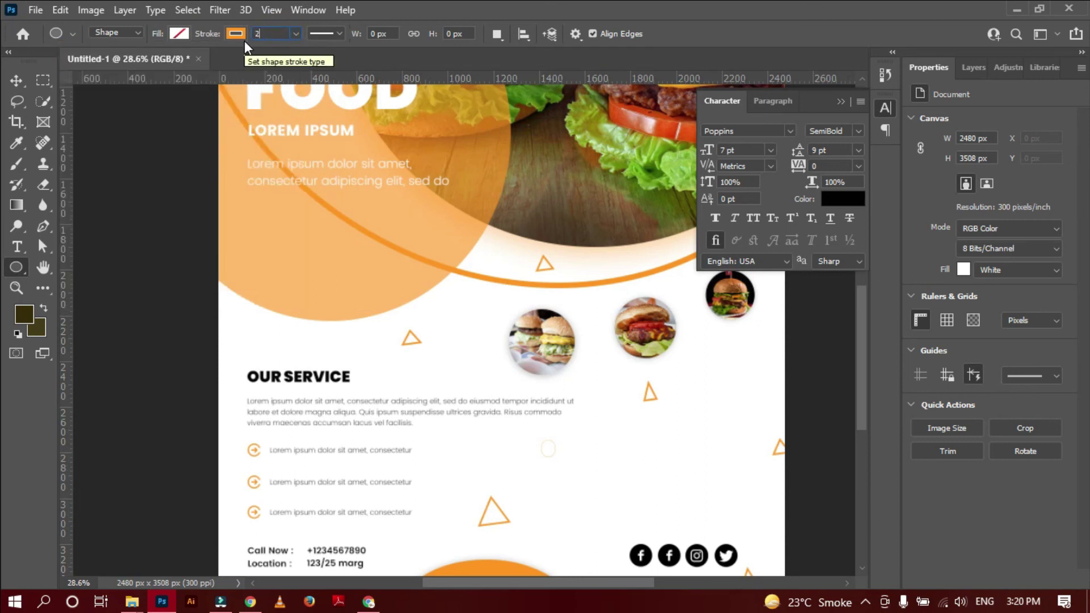
Scatter small orange-outlined circles around the services list, upper section and footer.
left_click_drag(668, 447, 739, 421)
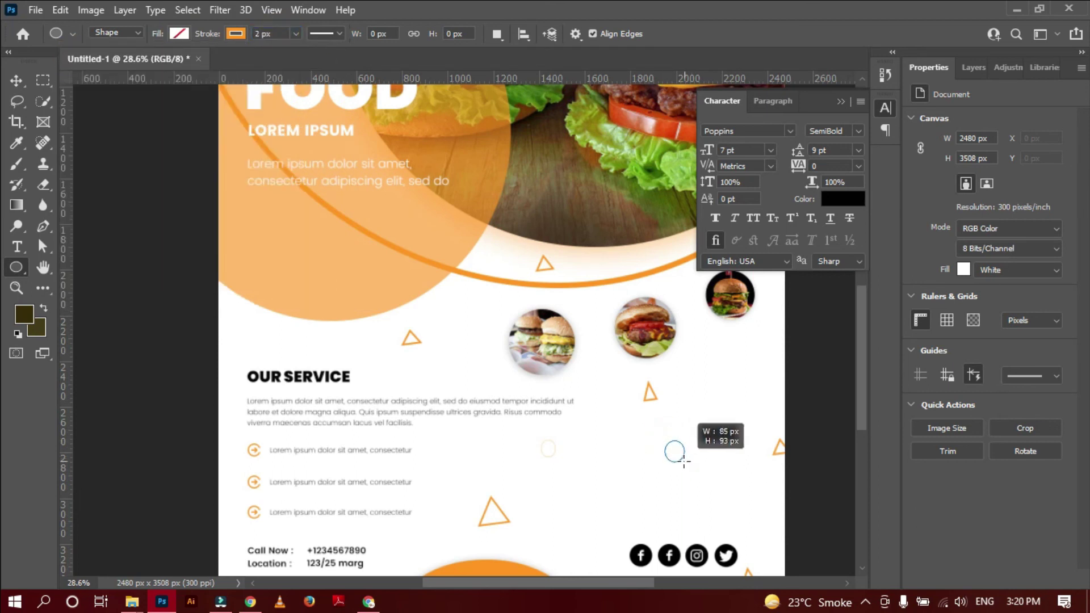
left_click_drag(449, 303, 456, 307)
left_click_drag(228, 326, 242, 333)
left_click_drag(774, 332, 772, 332)
scroll(736, 421, "down", 4)
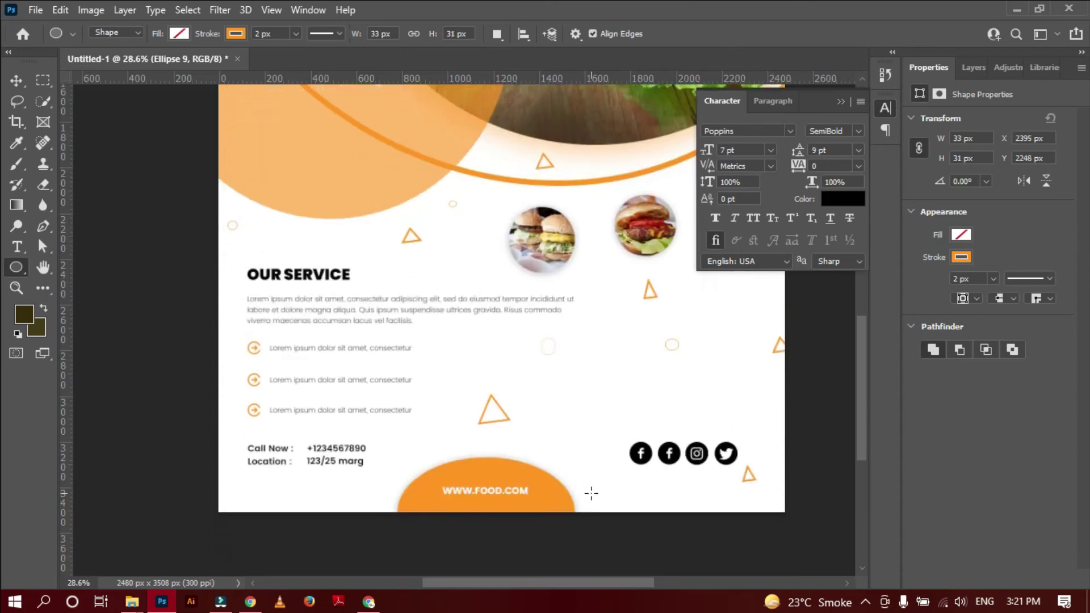
left_click_drag(240, 491, 249, 499)
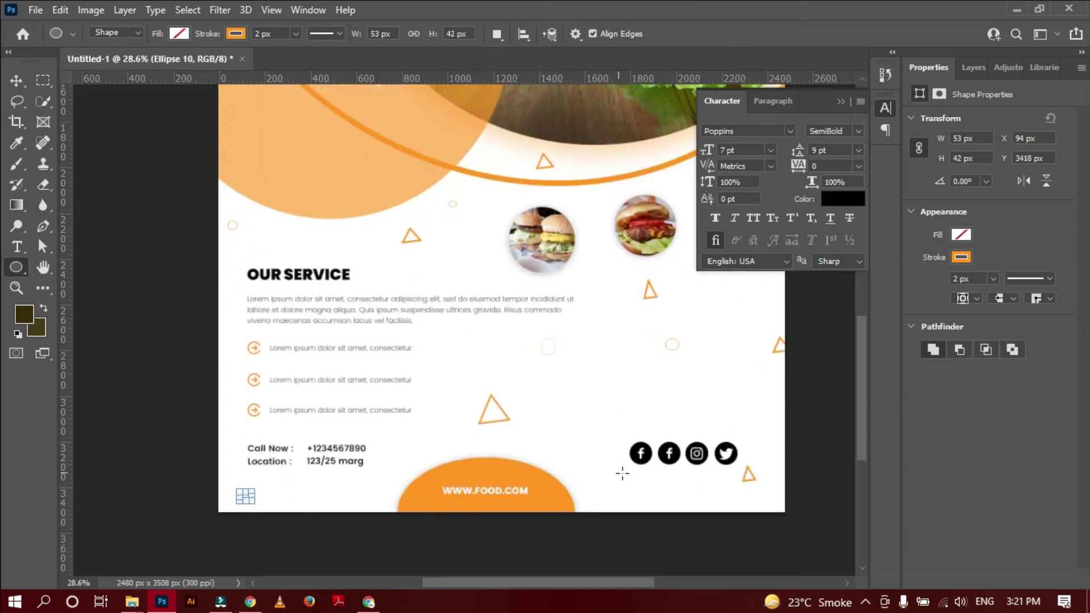
left_click_drag(597, 478, 602, 487)
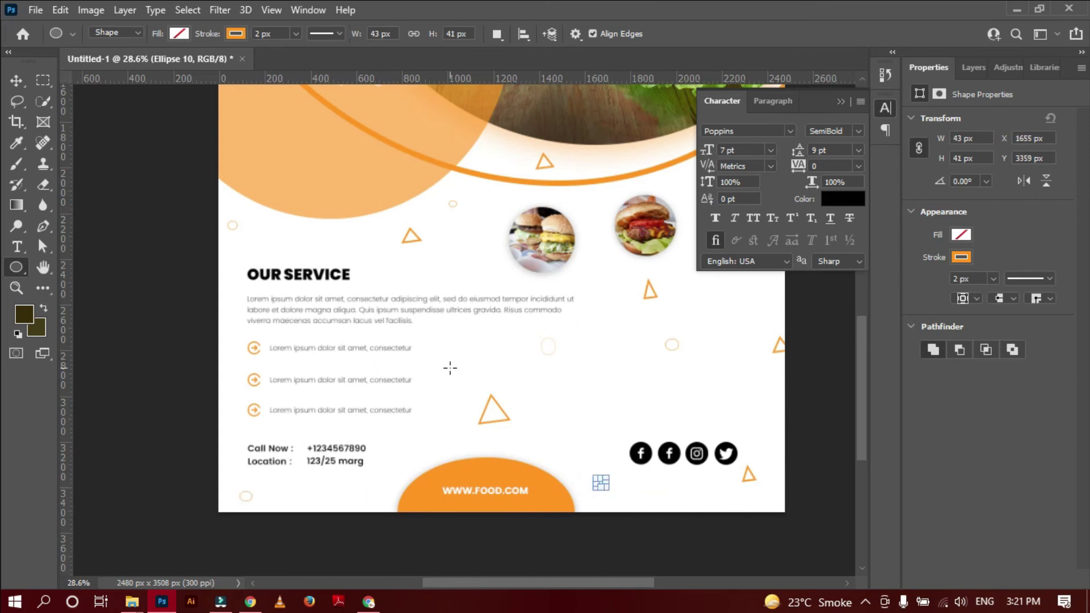
Add two more small hollow circles near the flyer's top-left area.
scroll(449, 368, "up", 3)
scroll(449, 366, "up", 2)
scroll(449, 366, "up", 1)
left_click_drag(288, 159, 301, 170)
left_click_drag(238, 263, 248, 270)
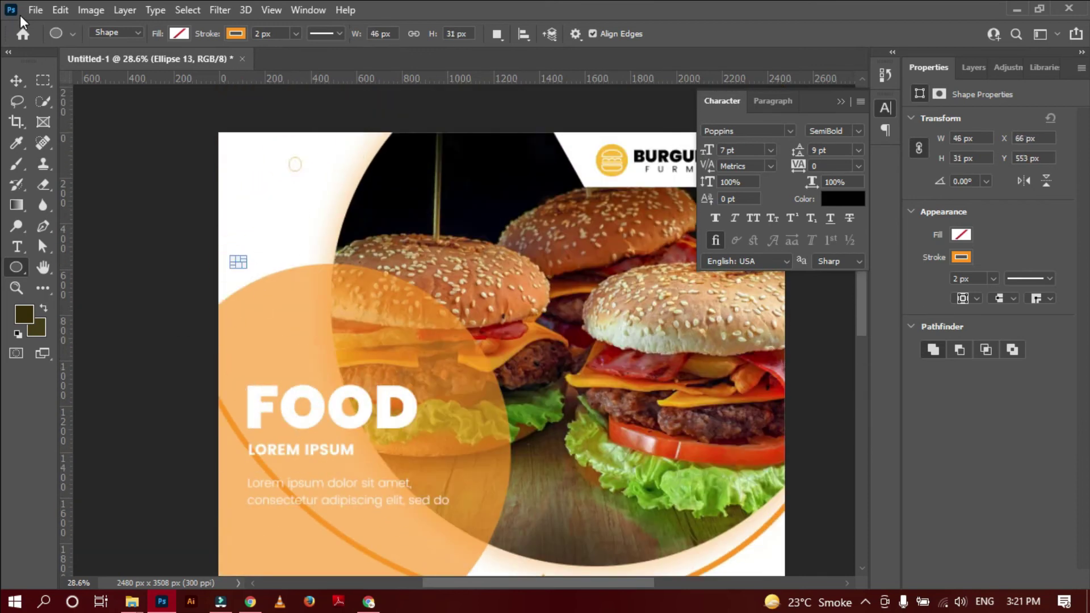
key("v")
scroll(350, 267, "down", 5)
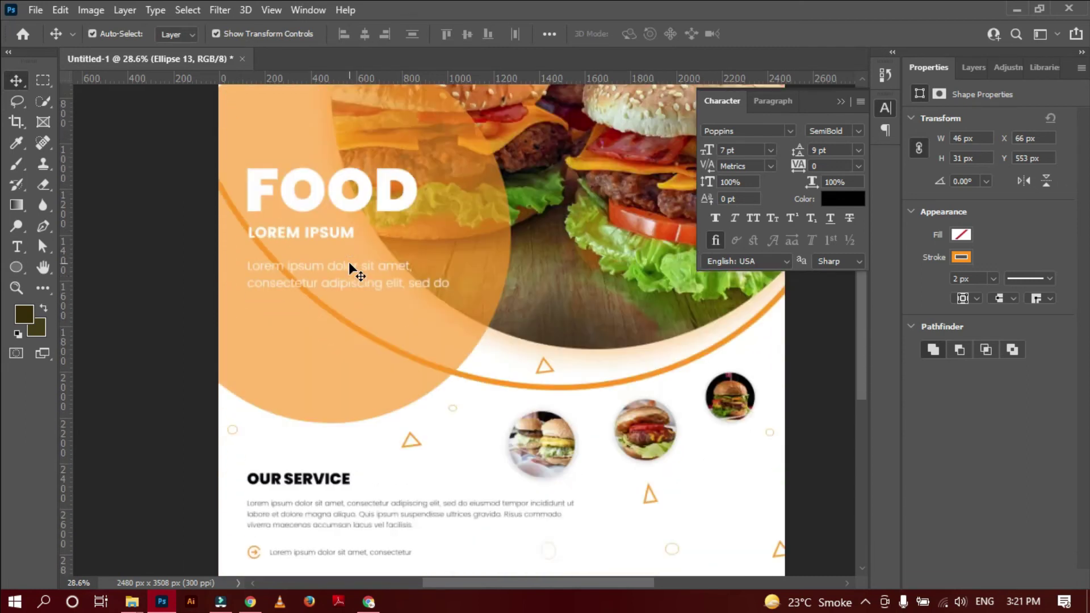
scroll(349, 261, "up", 2)
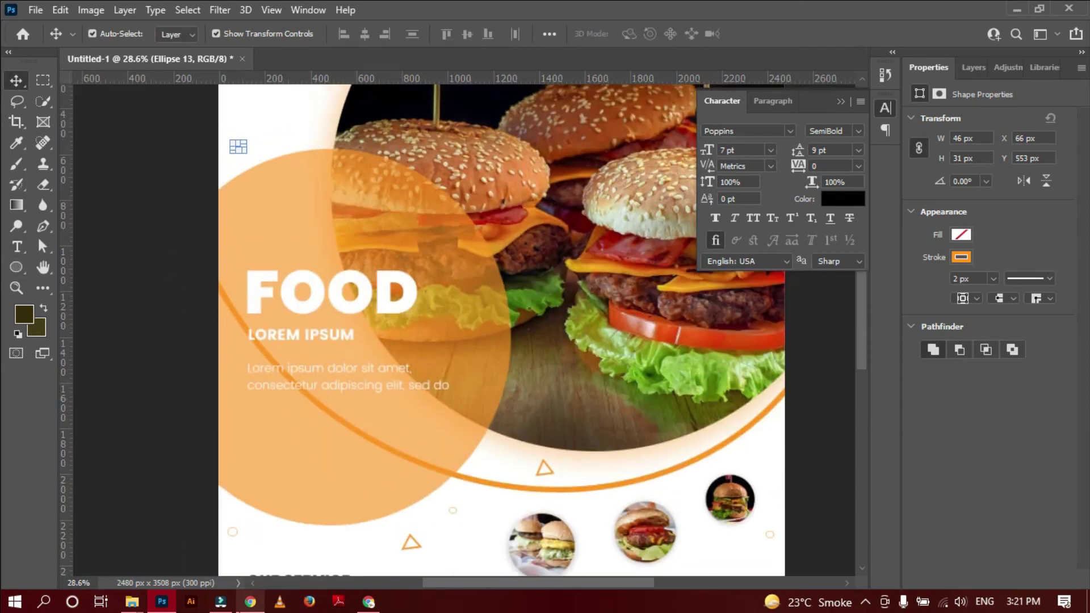
Search Flaticon in the browser for 'dot' icons and browse the results.
left_click(251, 601)
left_click(675, 14)
left_click(115, 149)
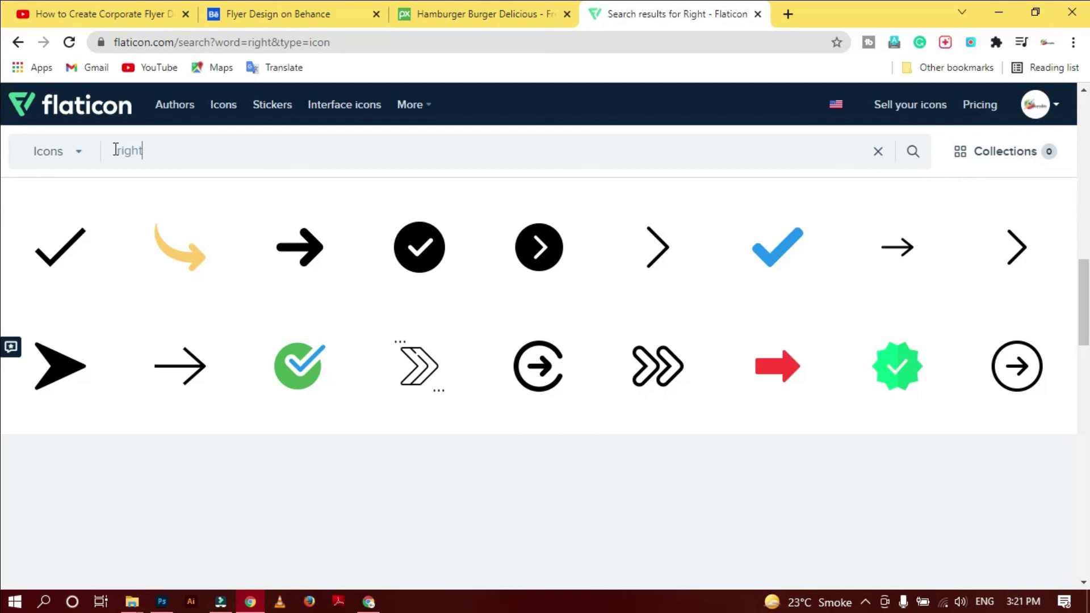
key("Return")
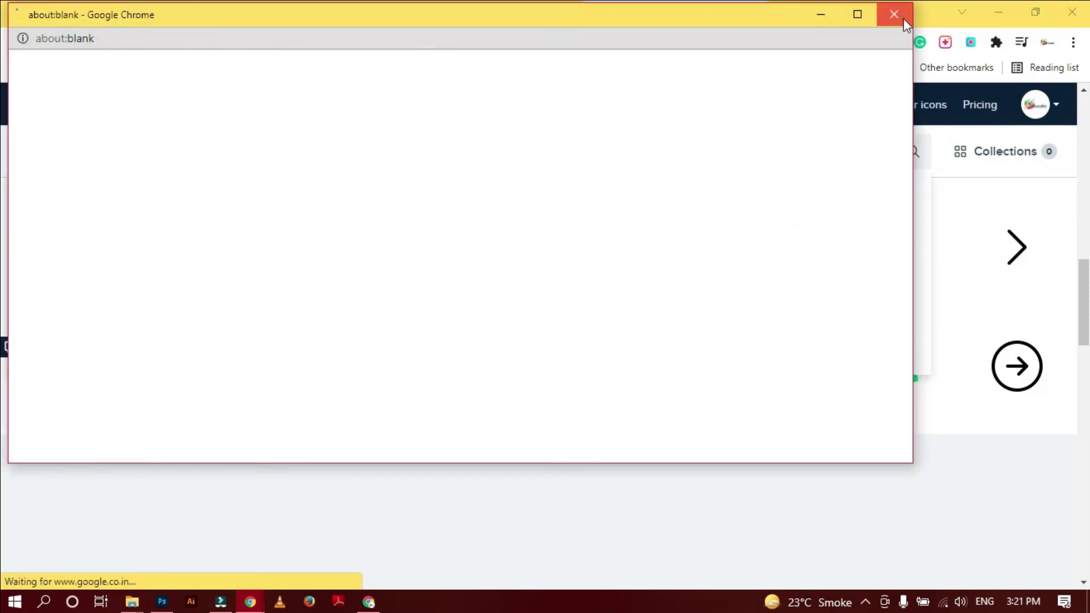
left_click(896, 14)
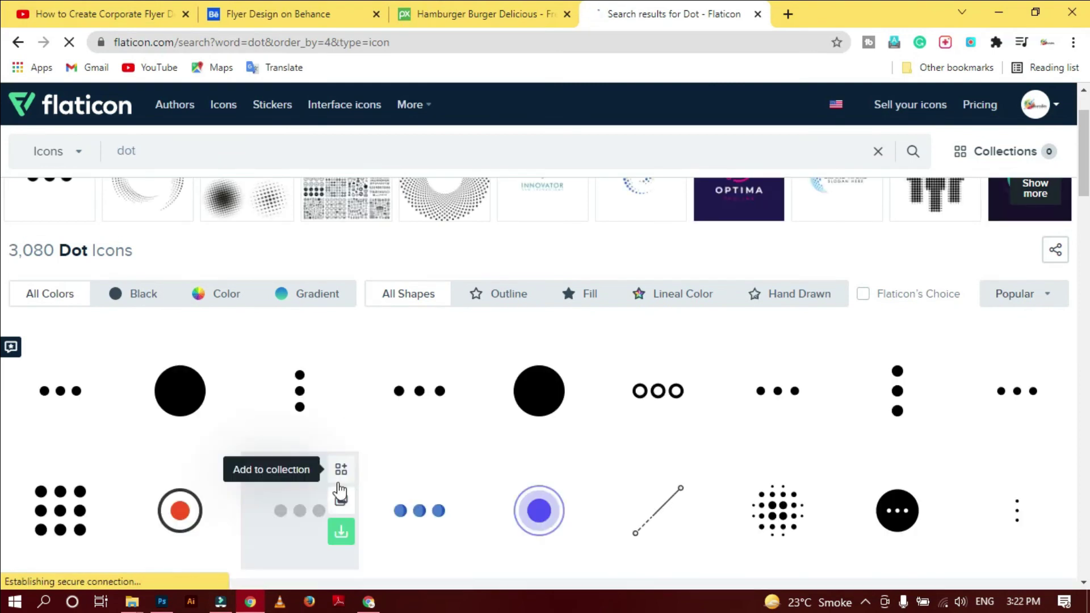
scroll(341, 499, "down", 3)
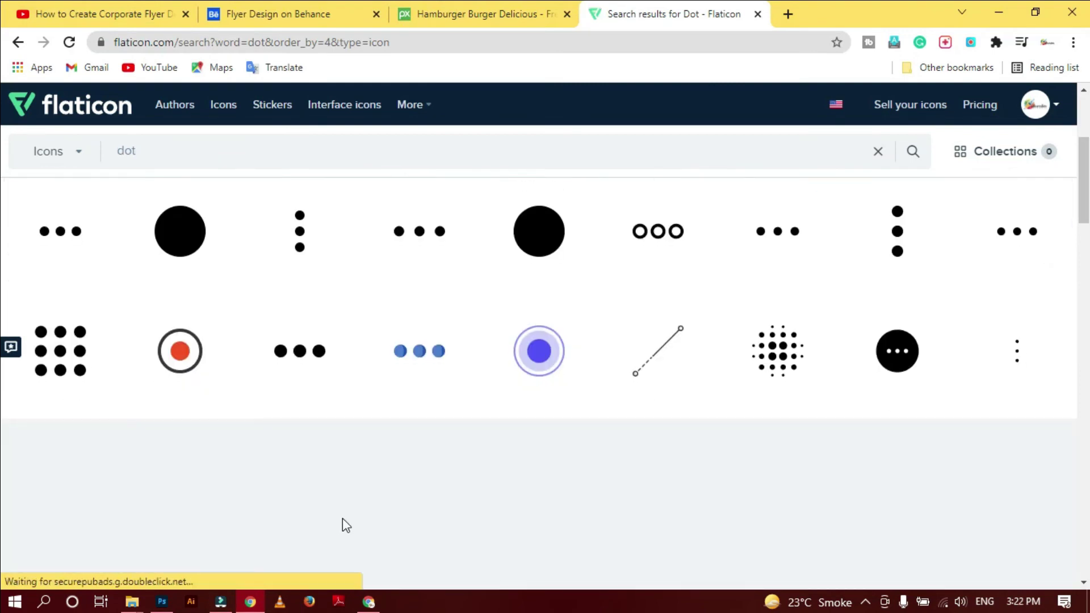
scroll(342, 519, "down", 3)
scroll(343, 519, "down", 3)
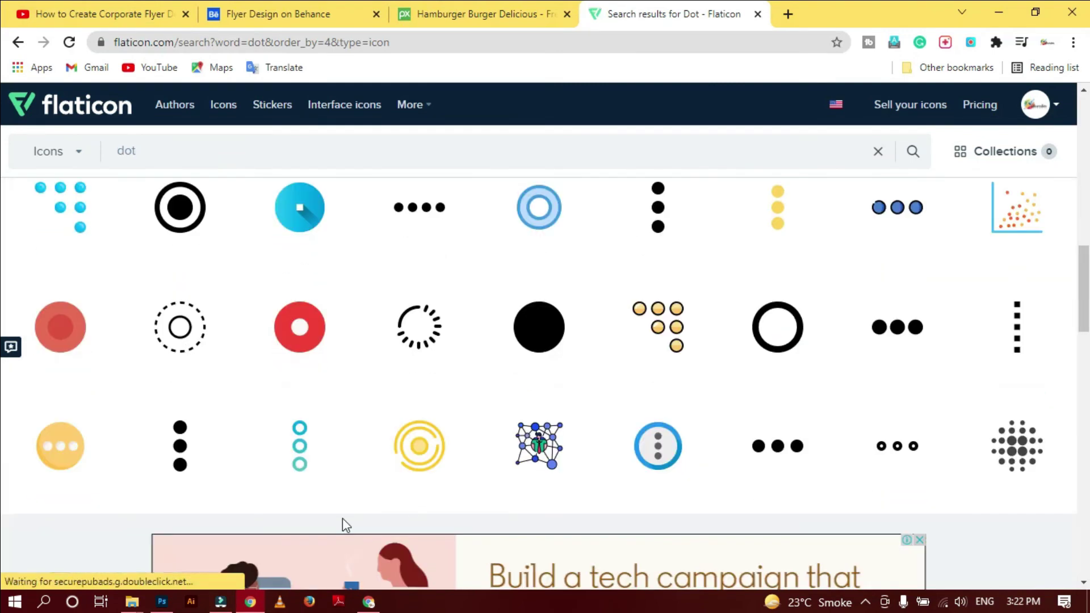
scroll(342, 521, "down", 5)
scroll(498, 530, "down", 2)
scroll(497, 526, "down", 7)
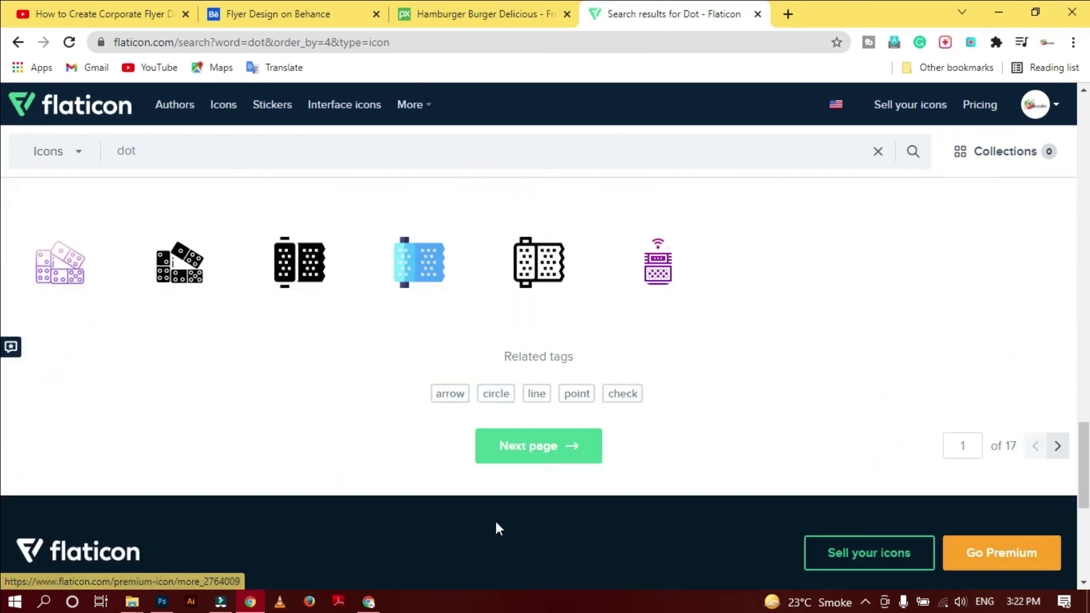
scroll(496, 524, "up", 8)
scroll(496, 525, "down", 4)
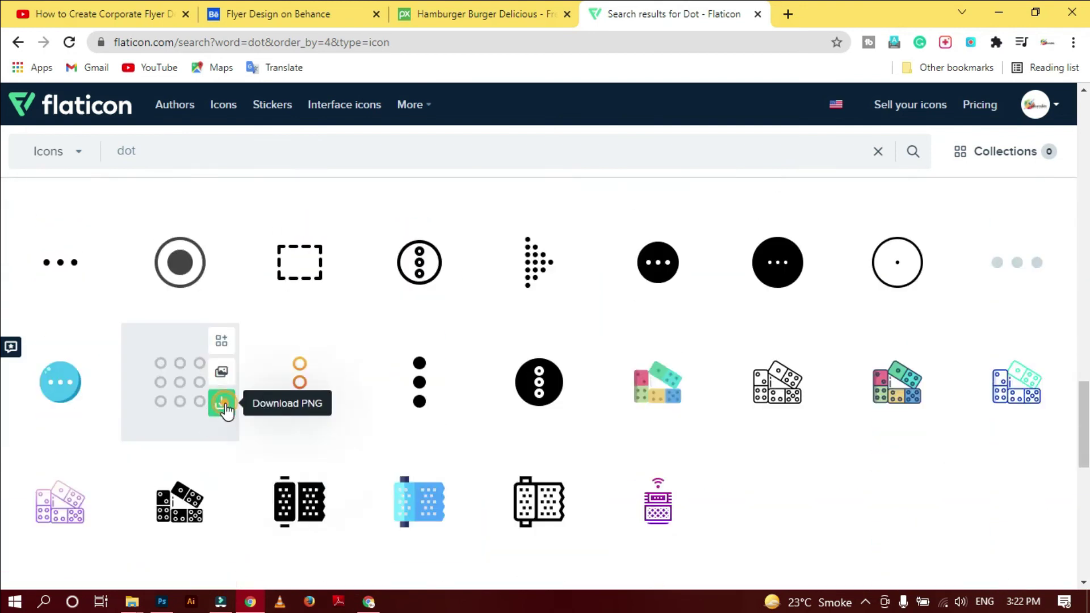
Download the ring-dot grid and filled dot grid icons as free PNGs.
left_click(224, 402)
left_click(665, 306)
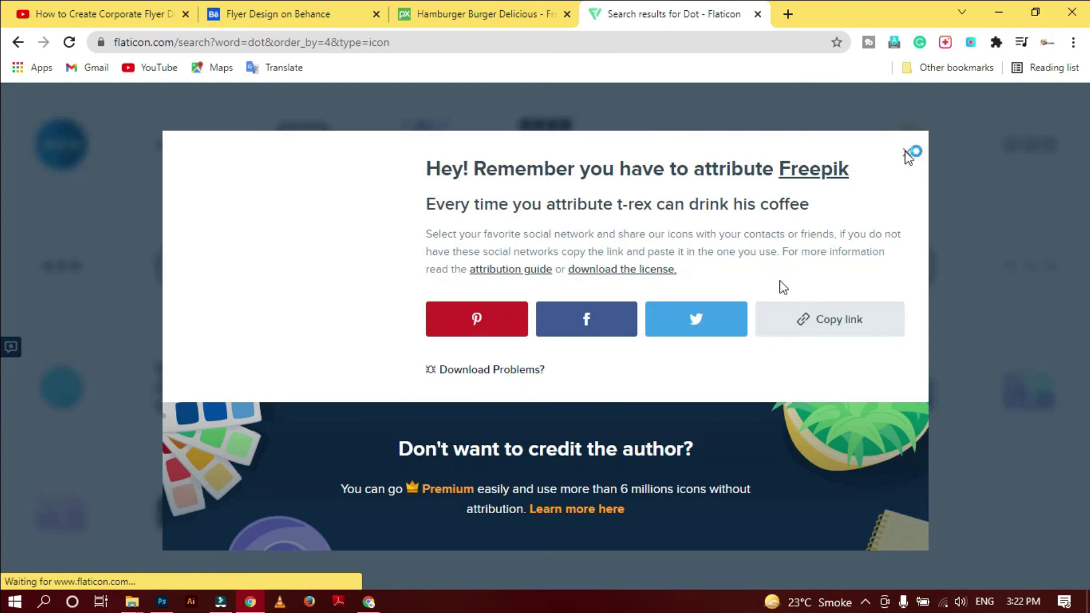
left_click(908, 153)
scroll(667, 458, "up", 1)
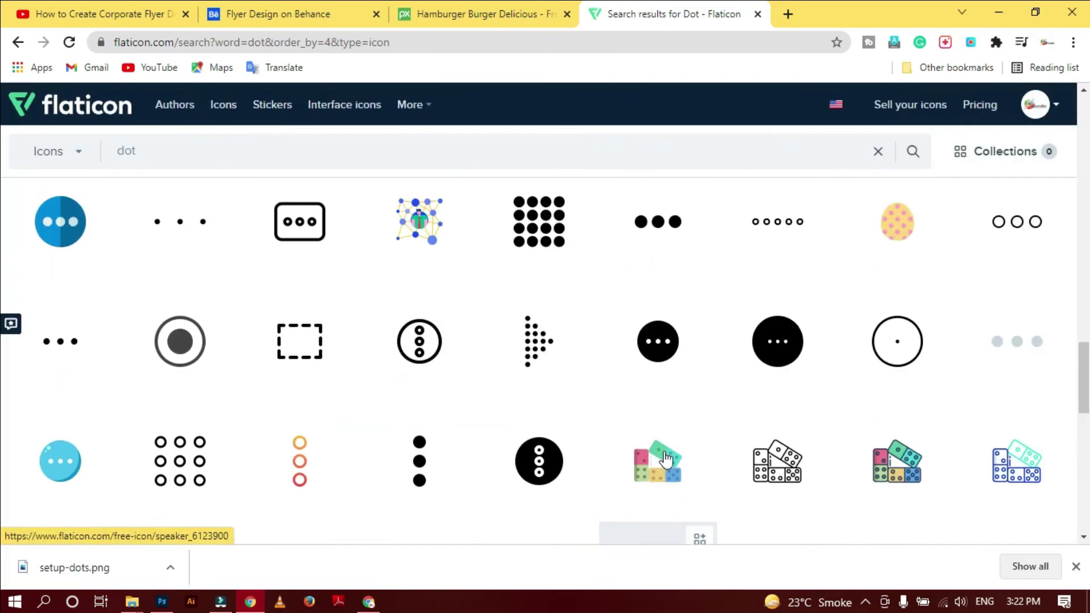
scroll(665, 457, "up", 4)
scroll(568, 327, "down", 3)
left_click(578, 320)
left_click(660, 300)
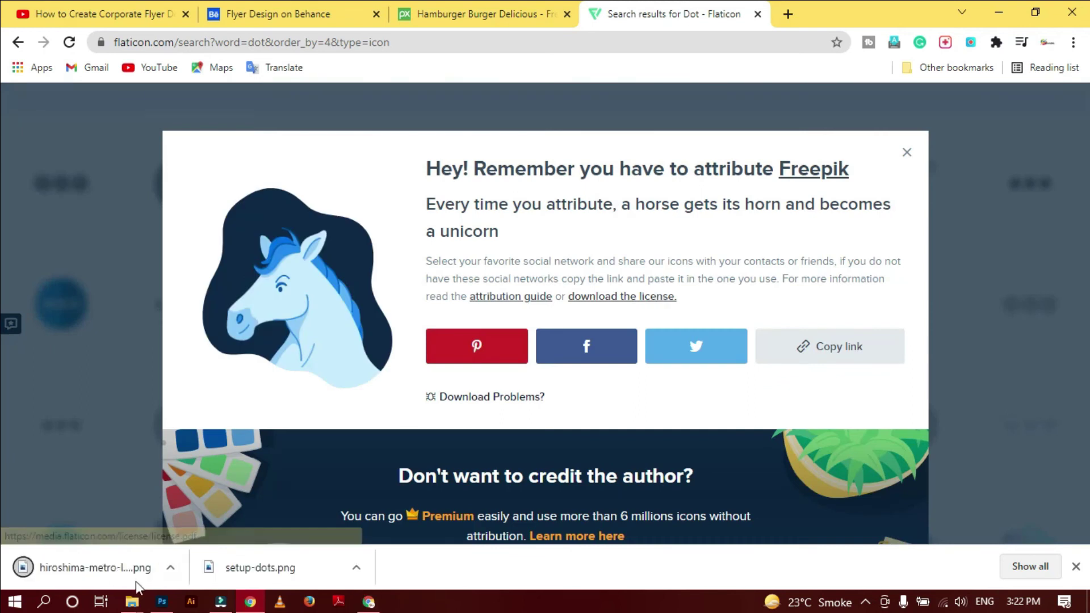
mouse_move(122, 568)
left_mouse_down()
mouse_move(161, 593)
mouse_move(409, 260)
left_mouse_up()
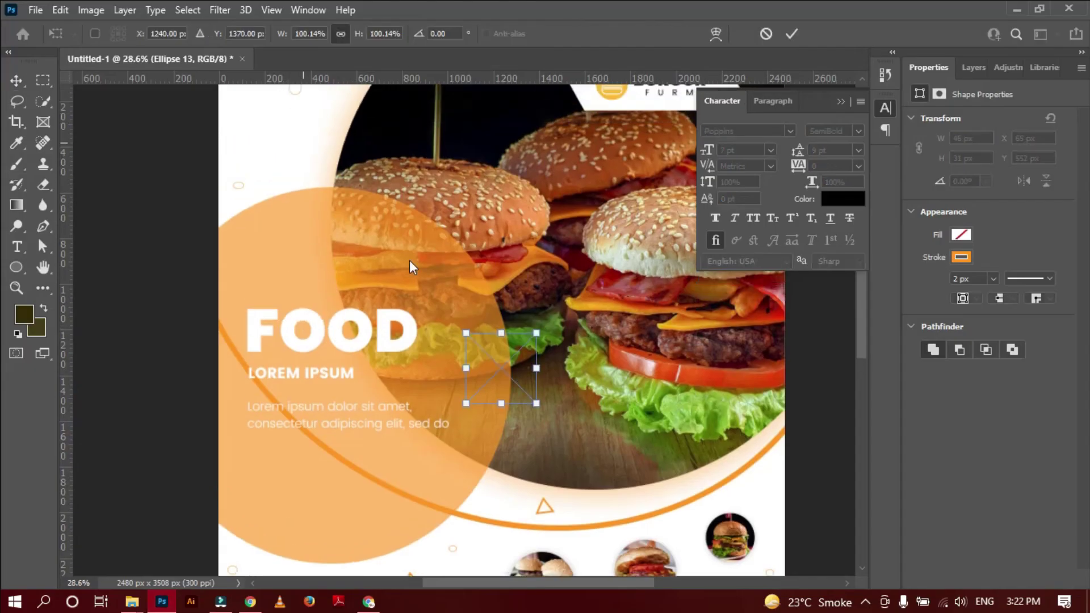
Place the dot-grid PNG top-left, add an orange Color Overlay and set opacity to 47%.
mouse_move(474, 365)
left_mouse_down()
mouse_move(282, 172)
mouse_move(224, 165)
mouse_move(269, 169)
mouse_move(248, 134)
left_mouse_up()
key("Return")
left_click(973, 67)
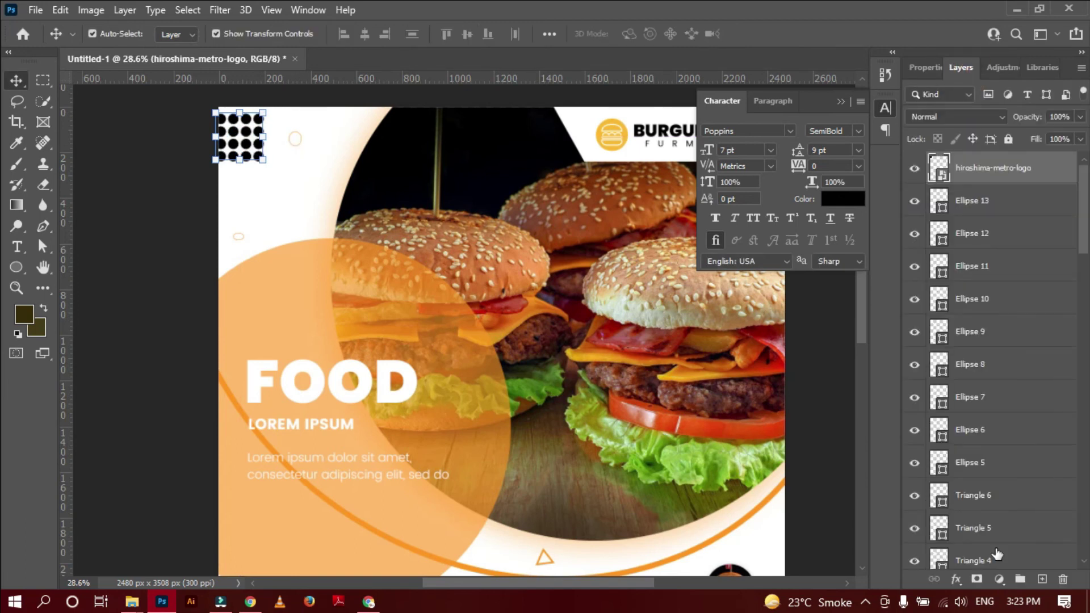
left_click(958, 581)
left_click(992, 516)
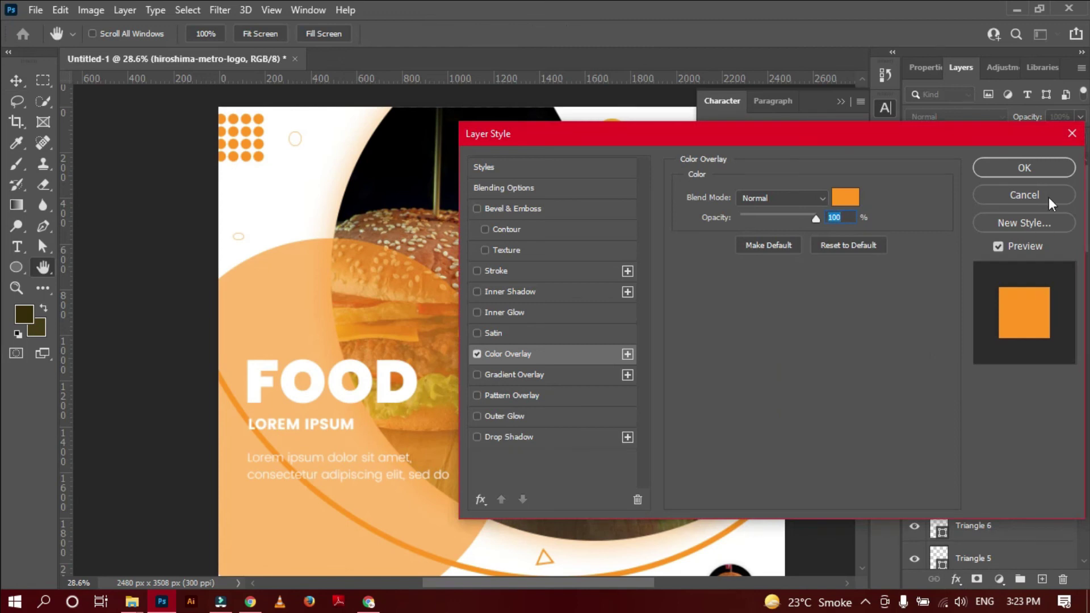
left_click(1023, 167)
left_click(1078, 116)
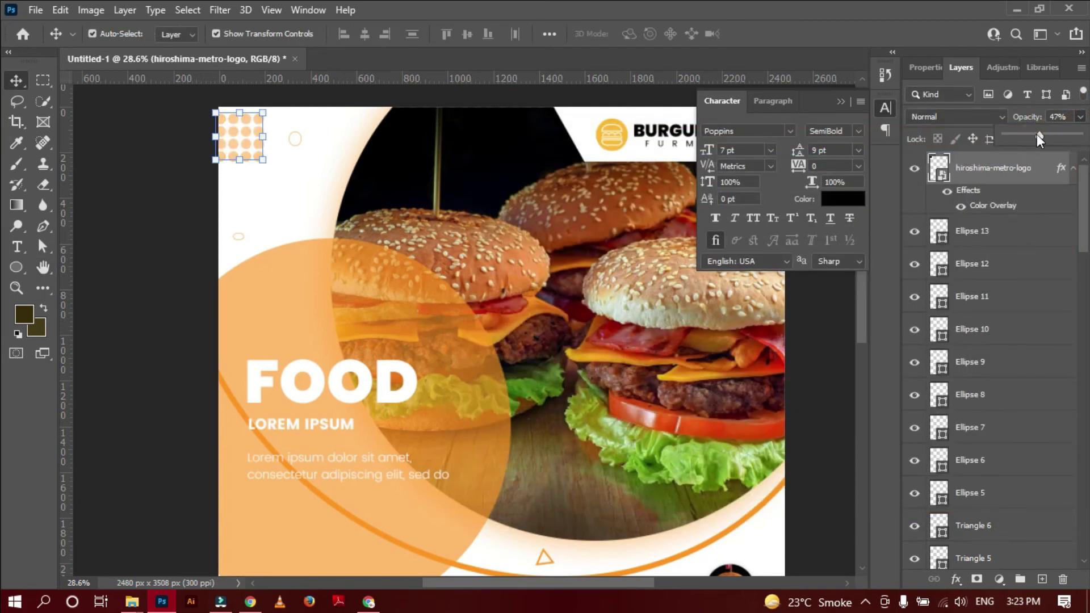
scroll(600, 323, "down", 1)
left_click(577, 290)
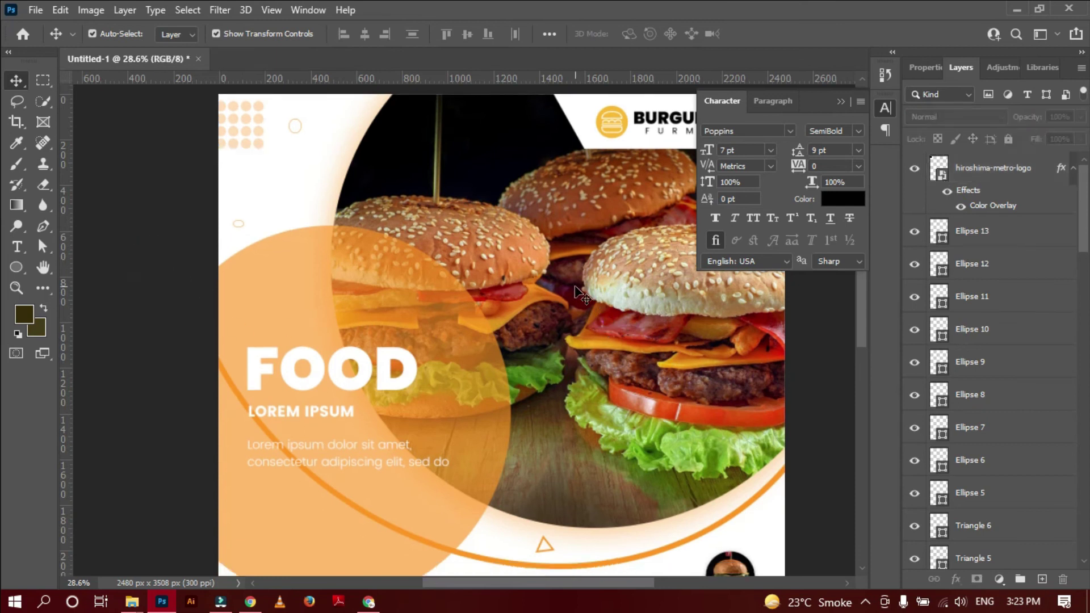
scroll(577, 292, "down", 3)
scroll(539, 245, "down", 1)
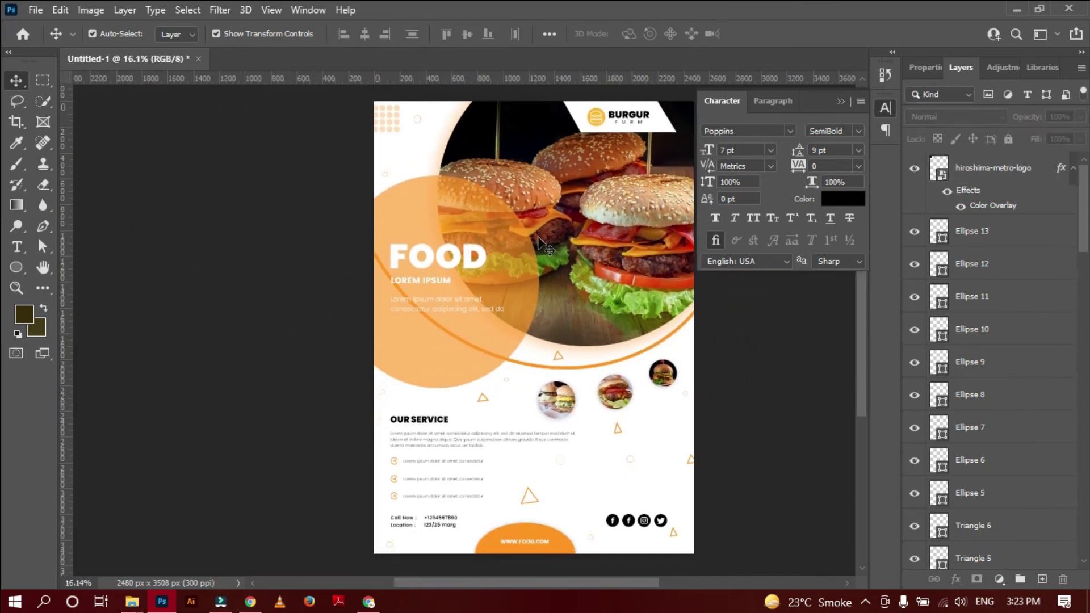
Place the second dot image scaled to about 20% beside the service list.
left_click(249, 602)
left_click_drag(261, 564, 607, 473)
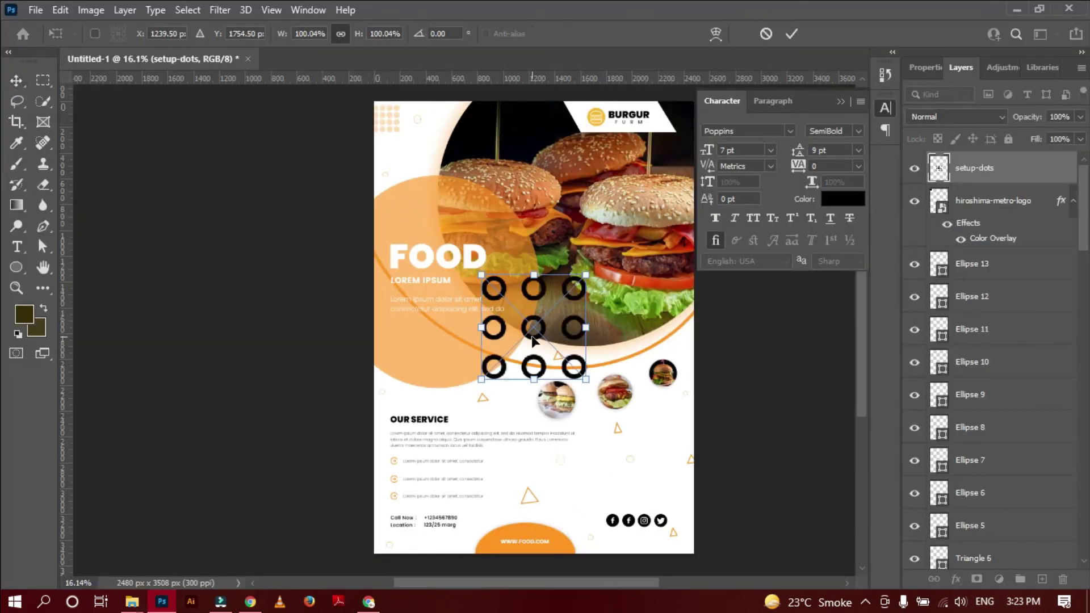
left_click_drag(533, 336, 631, 462)
left_click_drag(579, 403, 675, 480)
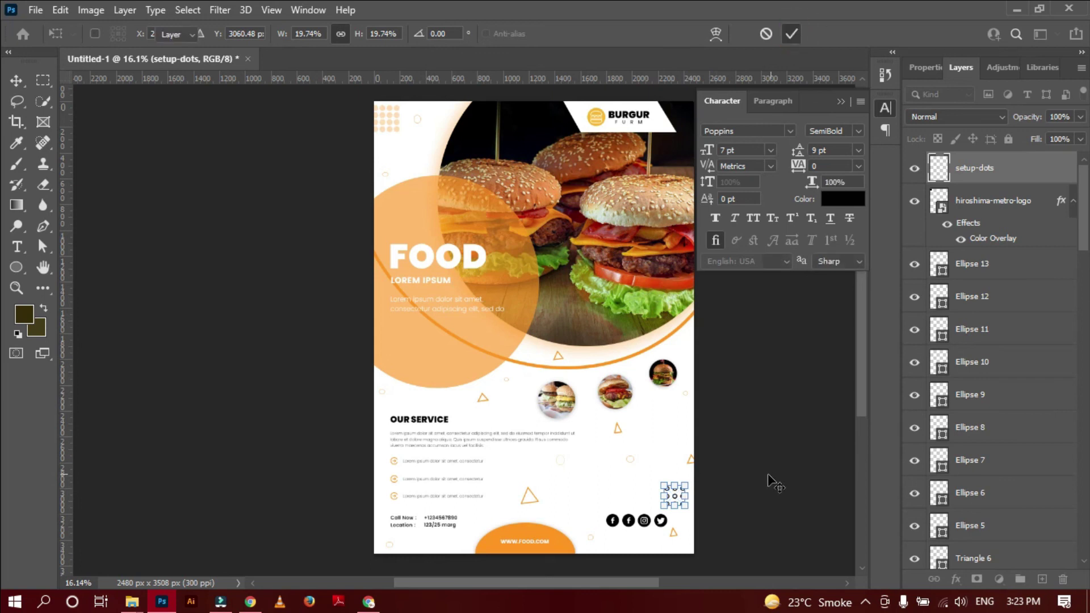
key("Return")
left_click_drag(674, 495, 662, 484)
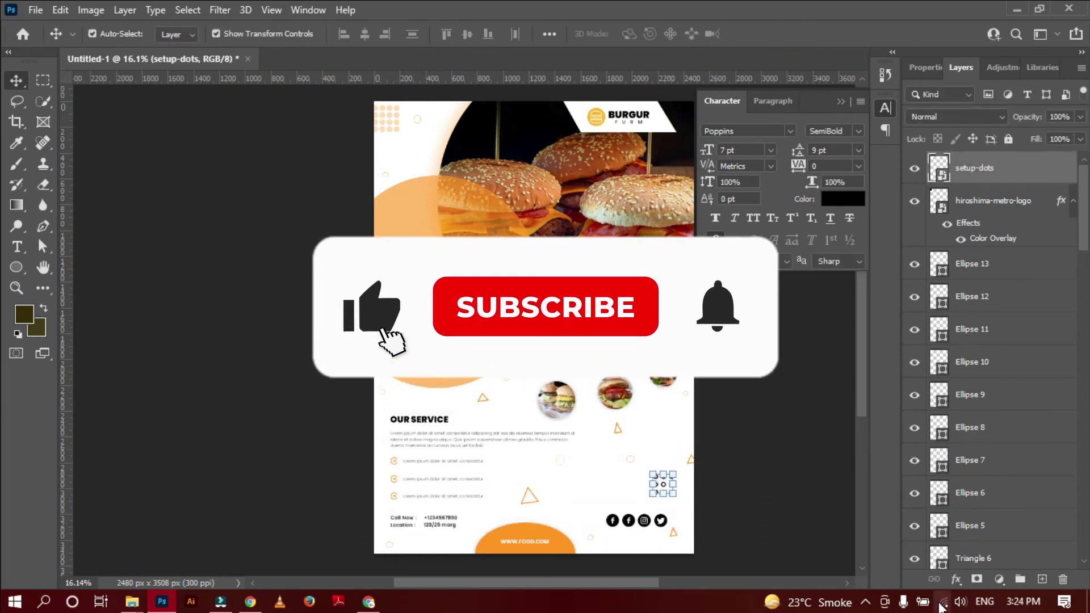
left_click(778, 499)
Delete the orange dot pattern from the top-left corner.
scroll(778, 498, "up", 1)
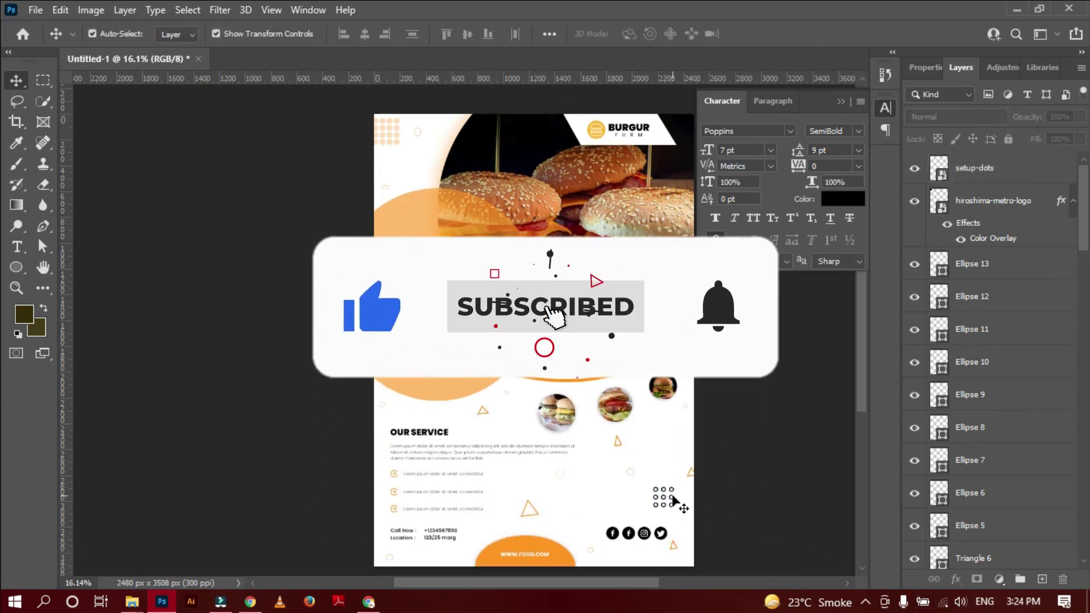
left_click(388, 139)
key("Delete")
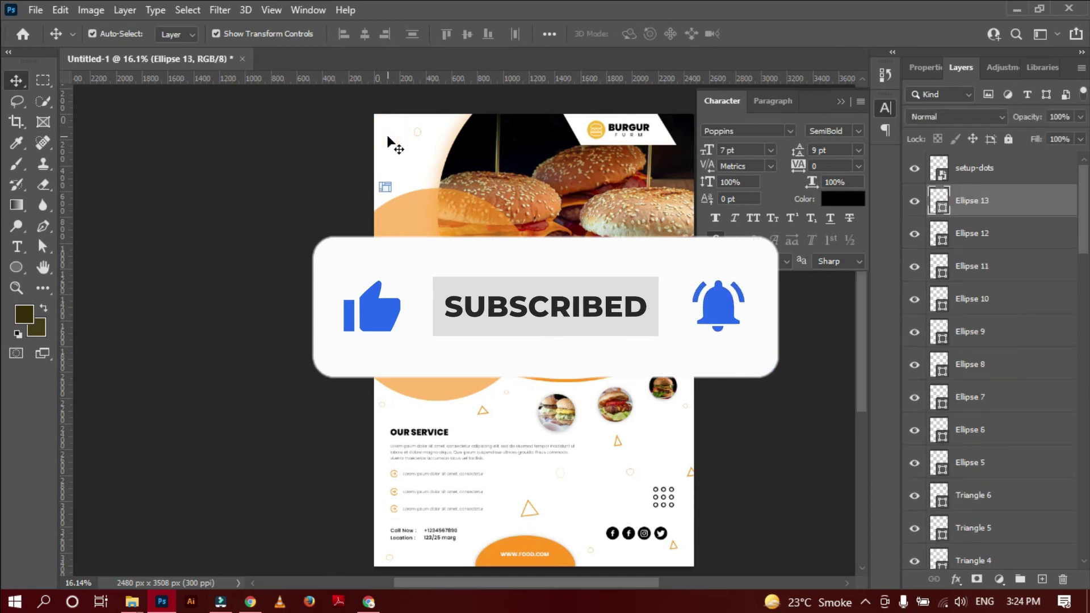
left_click(663, 496)
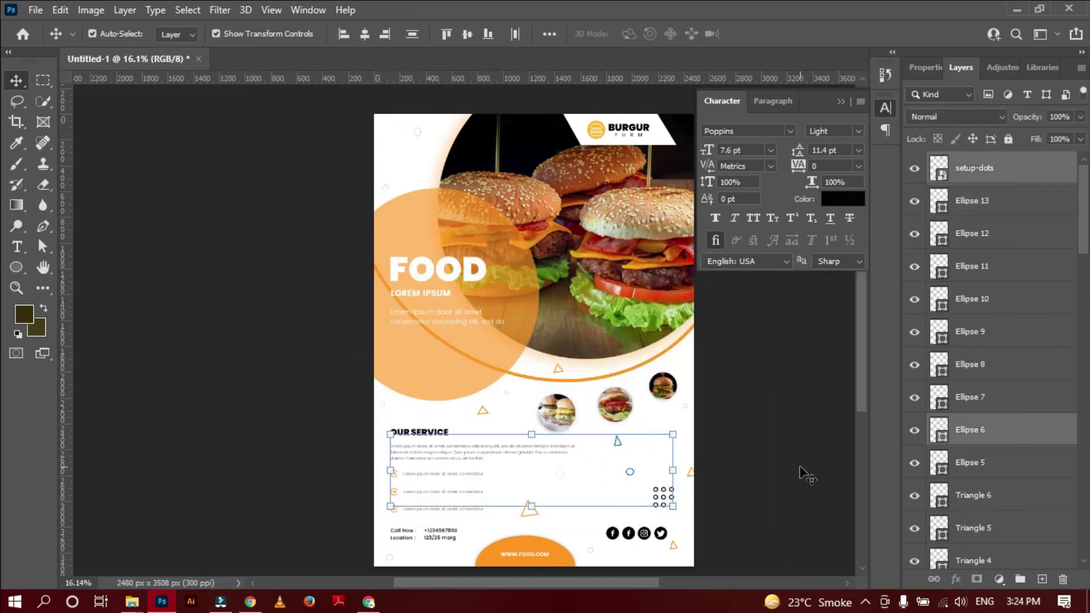
left_click(806, 474)
scroll(664, 507, "up", 3)
Alt-drag a copy of the black dot grid into the top-left corner and resize it.
mouse_move(667, 506)
left_mouse_down()
mouse_move(191, 347)
mouse_move(215, 347)
mouse_move(235, 128)
left_mouse_up()
scroll(297, 325, "down", 3)
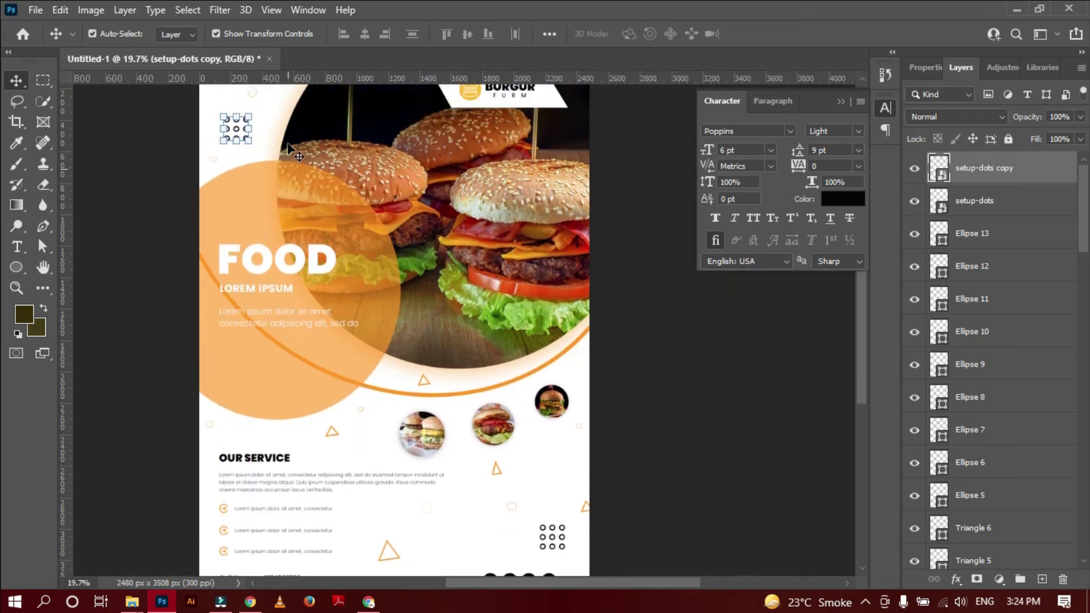
scroll(287, 141, "up", 3)
left_click_drag(248, 204, 254, 201)
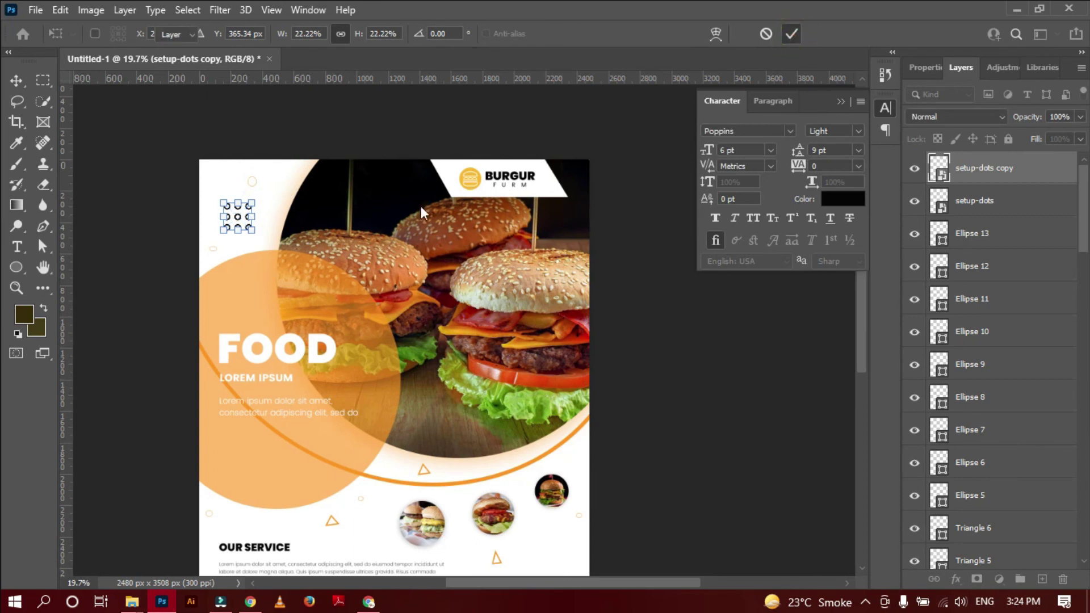
key("Return")
left_click(226, 208)
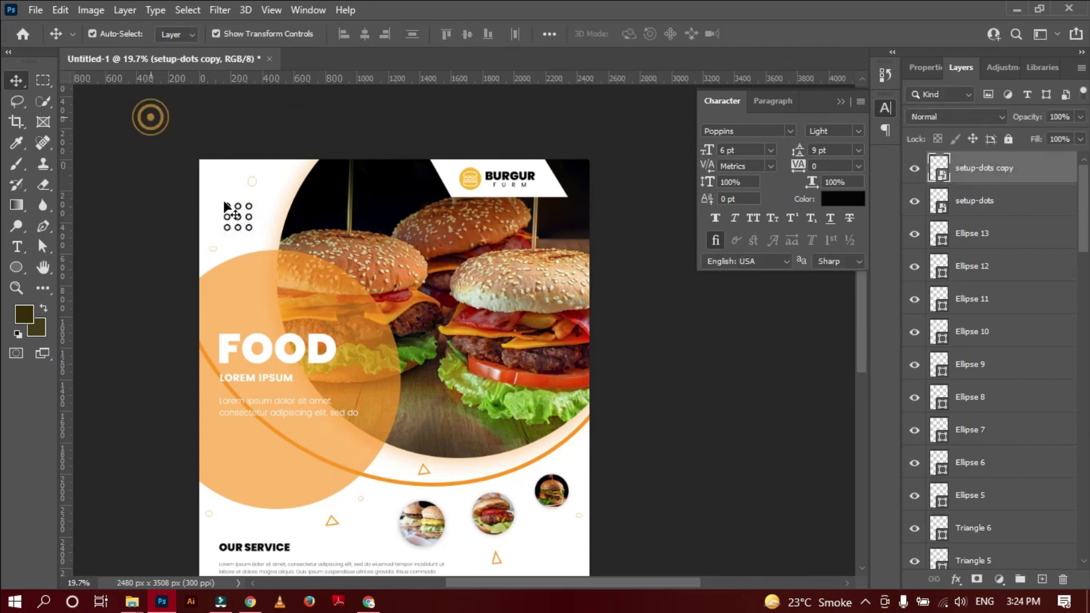
left_click_drag(226, 208, 212, 176)
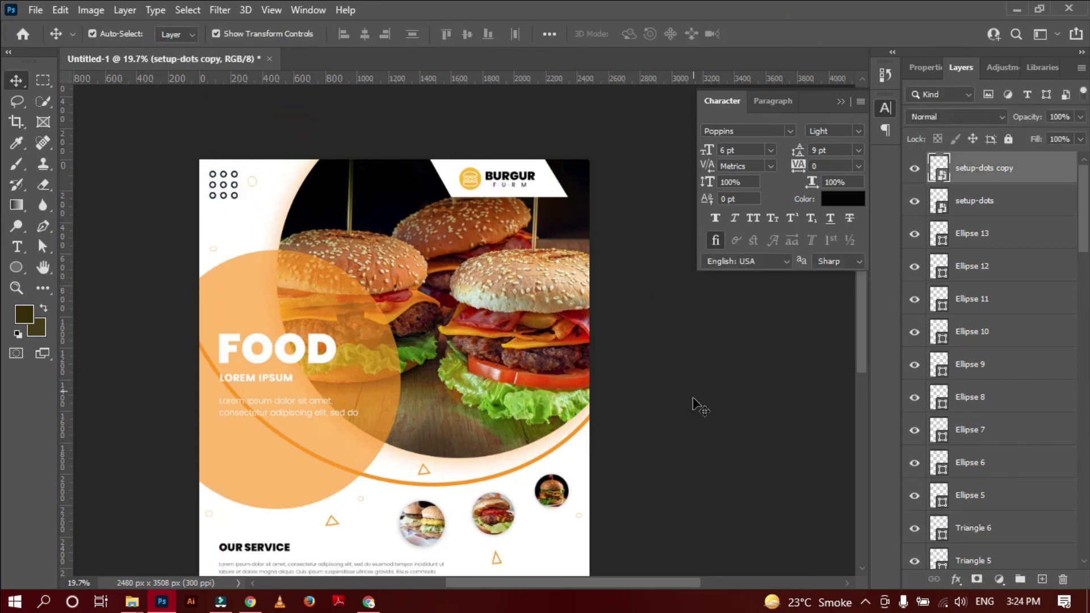
left_click(700, 408)
scroll(653, 384, "down", 3)
scroll(681, 397, "down", 3)
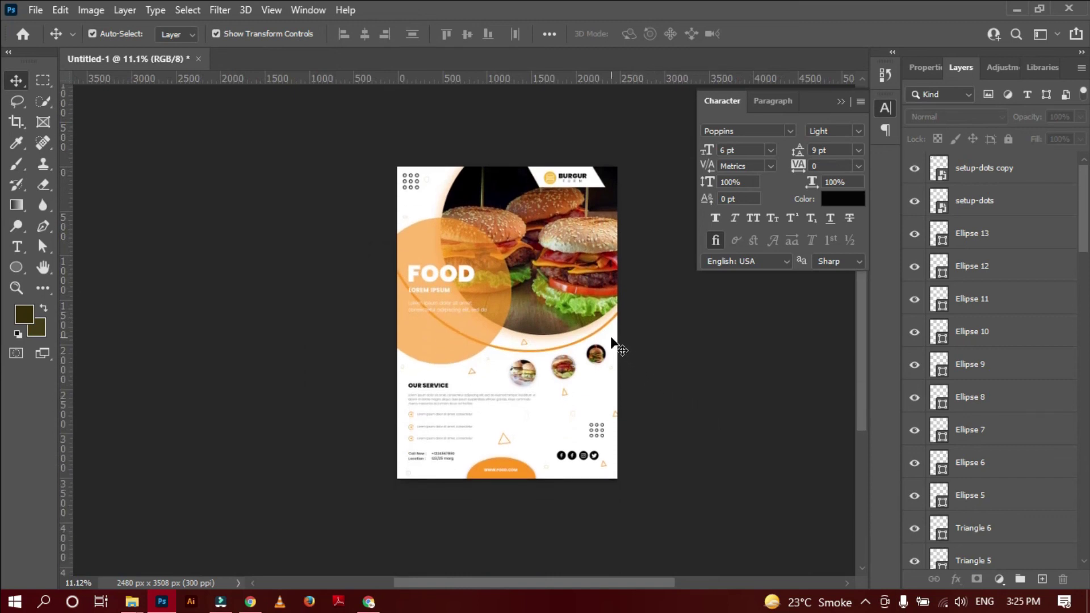
scroll(540, 461, "up", 3)
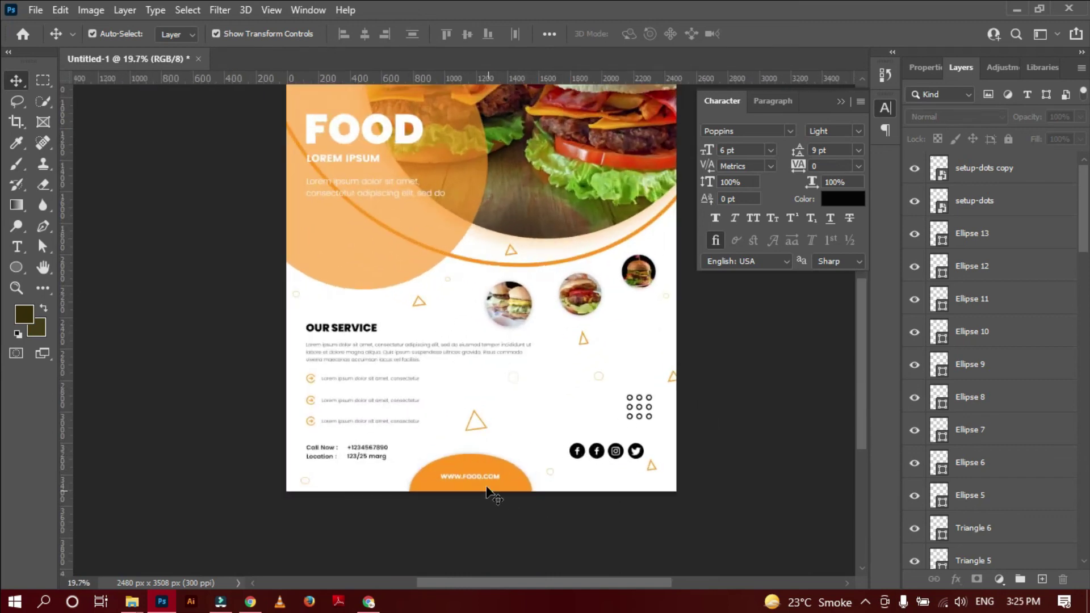
left_click(466, 462)
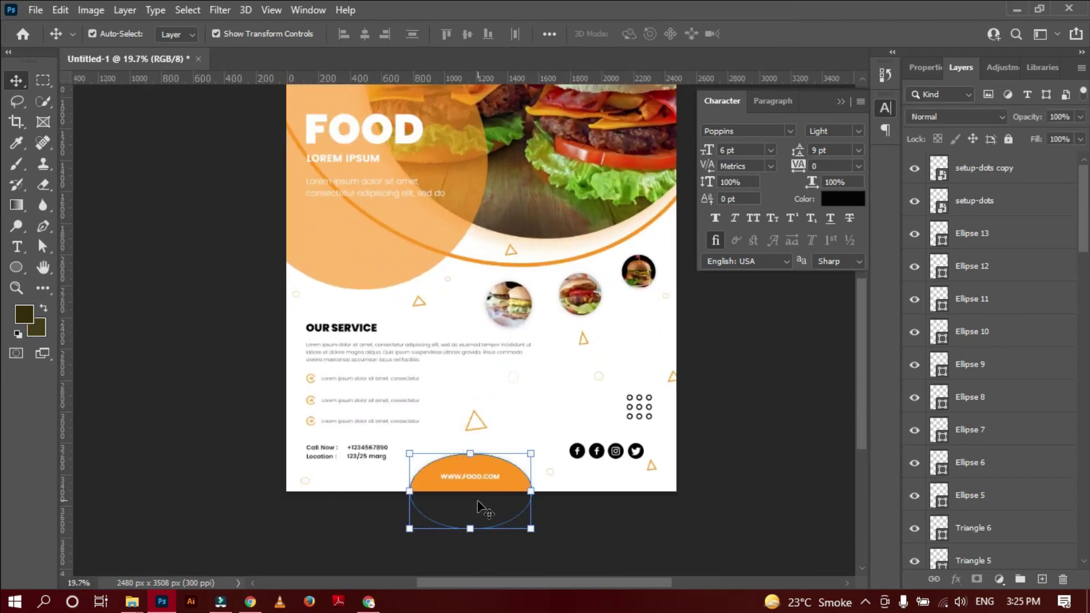
key("ctrl+a")
left_click(363, 34)
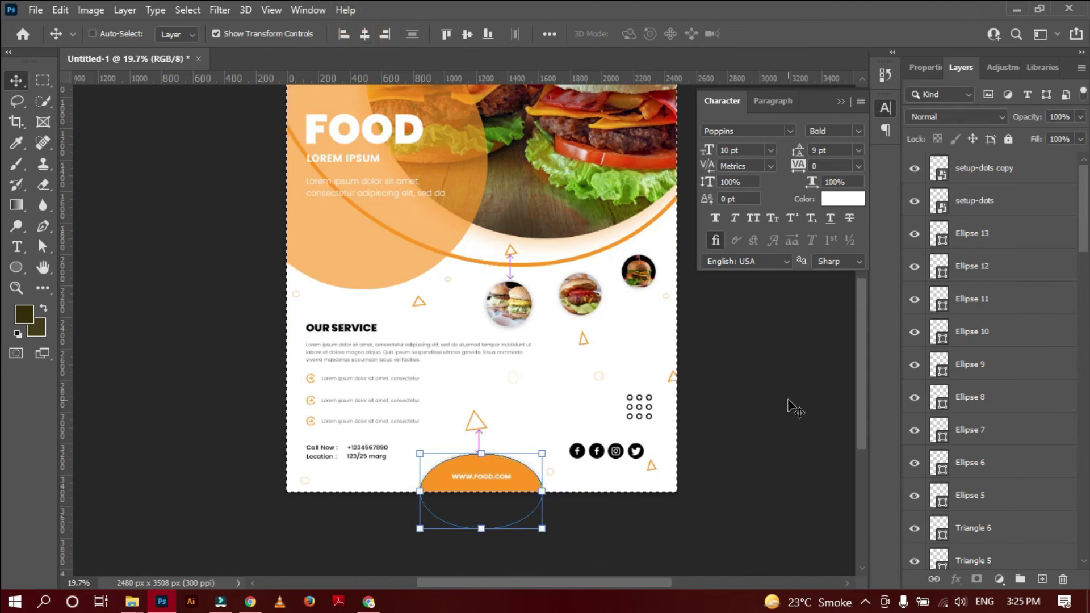
key("ctrl+d")
left_click(508, 475, "ctrl")
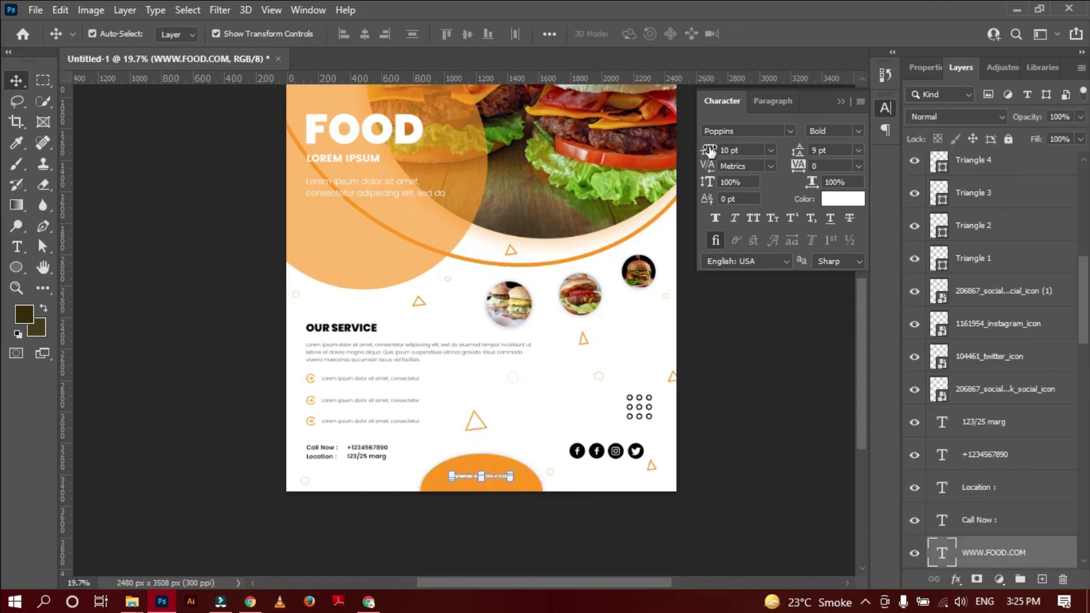
left_click(476, 469, "shift")
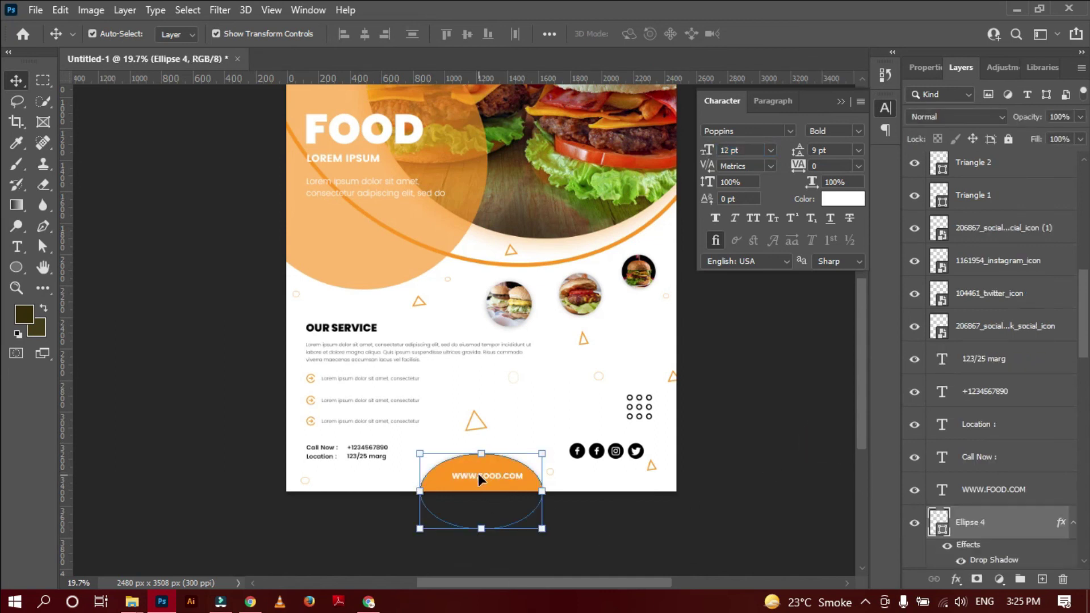
left_click(479, 475)
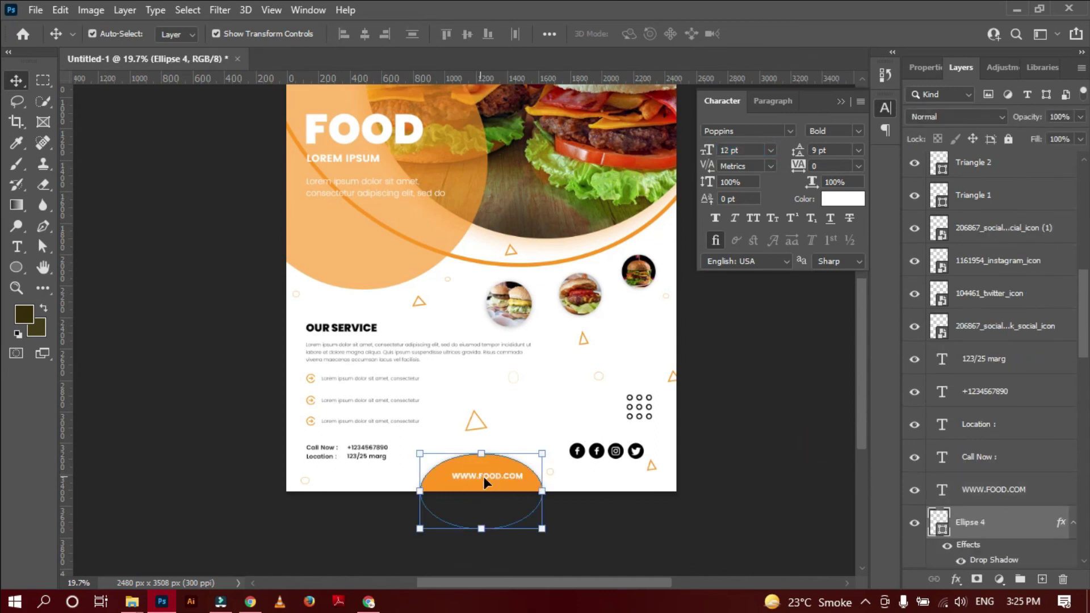
left_click(985, 489, "ctrl")
left_click(793, 418)
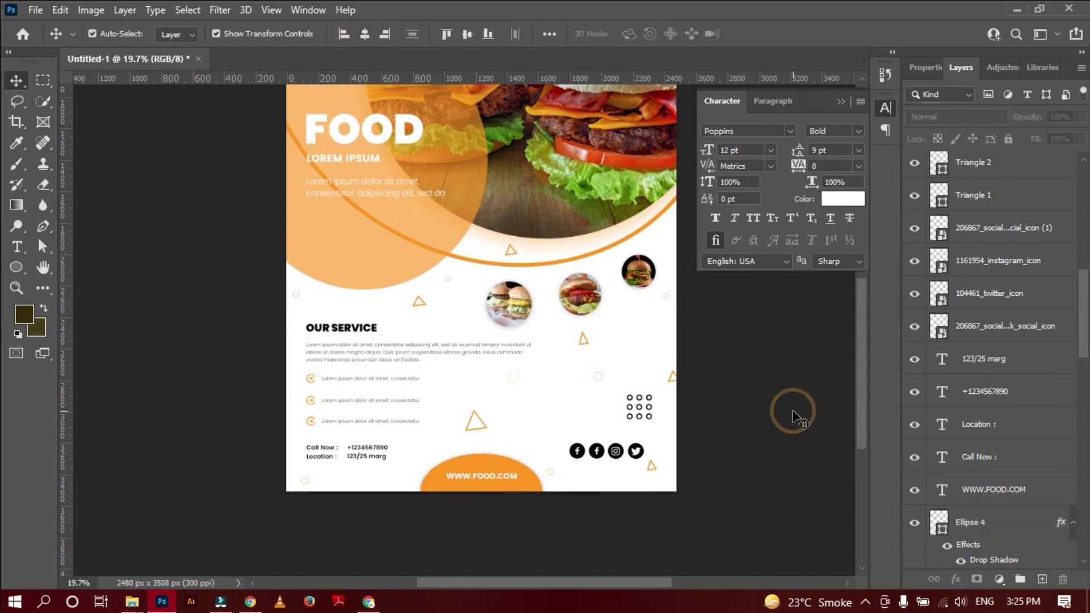
scroll(620, 346, "up", 2)
scroll(622, 351, "down", 1)
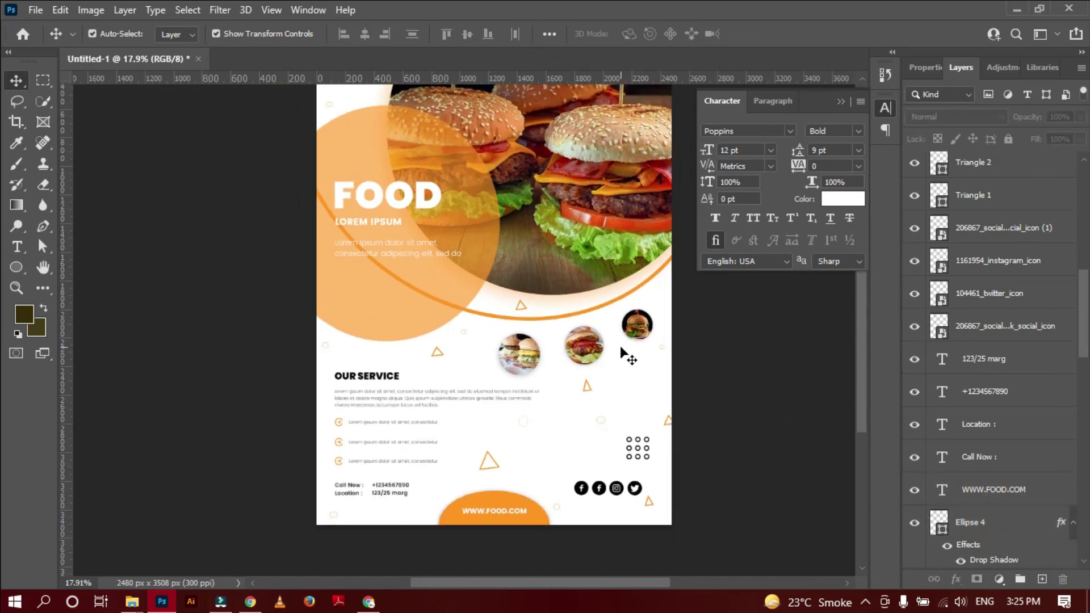
scroll(621, 351, "down", 2)
scroll(616, 301, "up", 2)
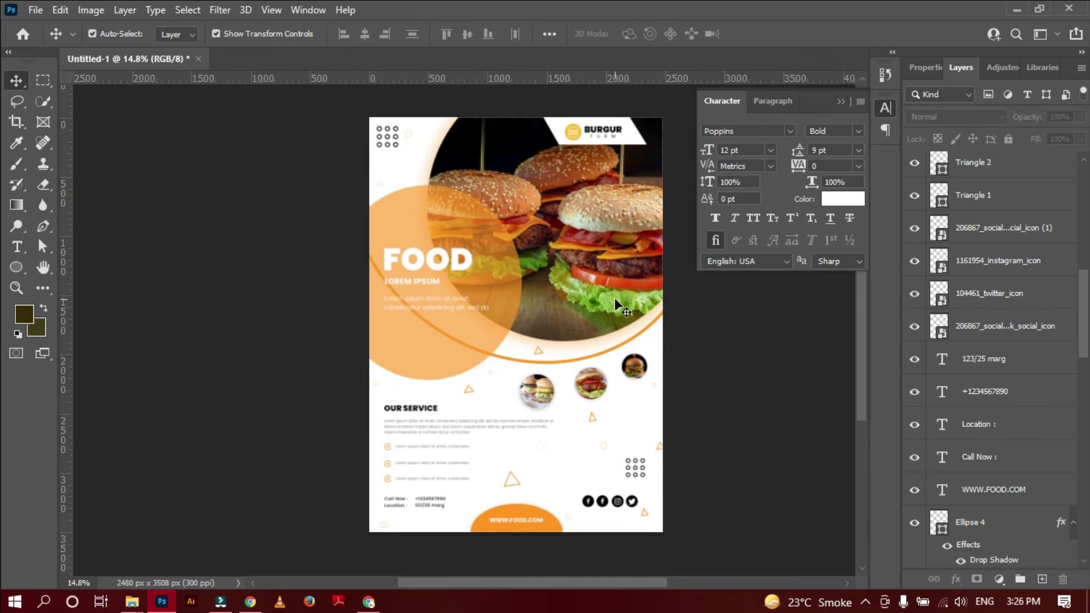
Delete the duplicate Facebook icon from the social row.
scroll(613, 500, "up", 2)
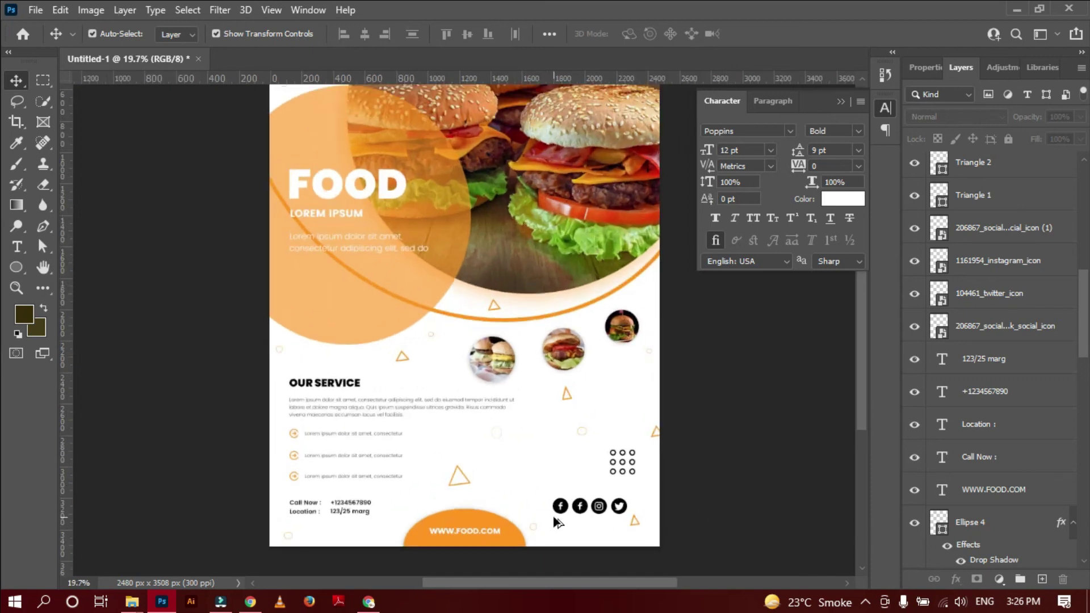
scroll(613, 500, "up", 2)
left_click_drag(522, 461, 678, 514)
left_click(592, 502)
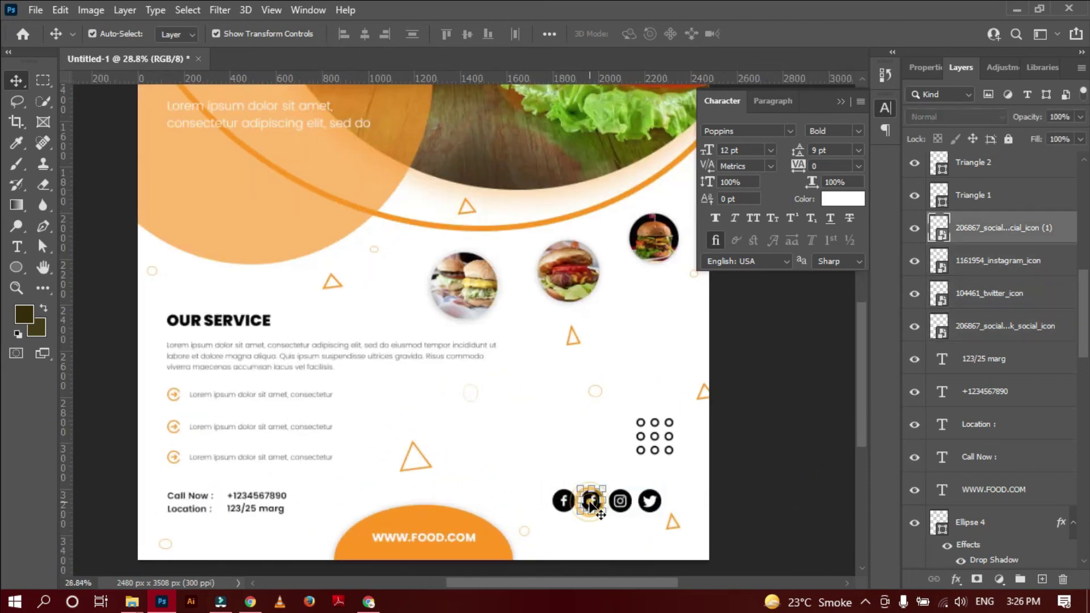
left_click(568, 506)
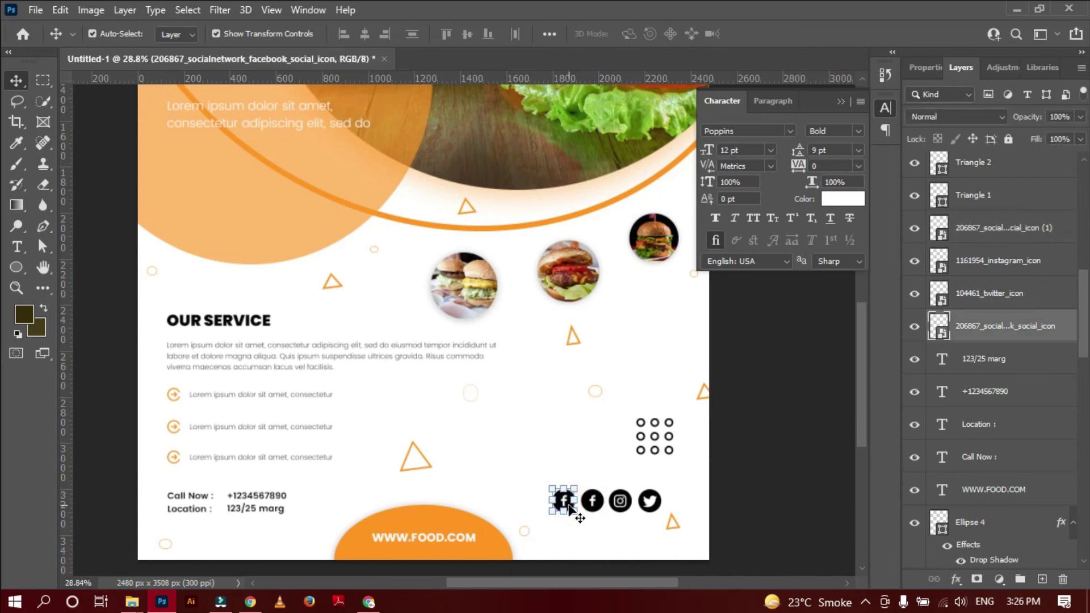
key("Delete")
Nudge the Facebook, Instagram and Twitter icons slightly left and down into place.
left_click_drag(579, 476, 661, 516)
left_click_drag(598, 505, 589, 512)
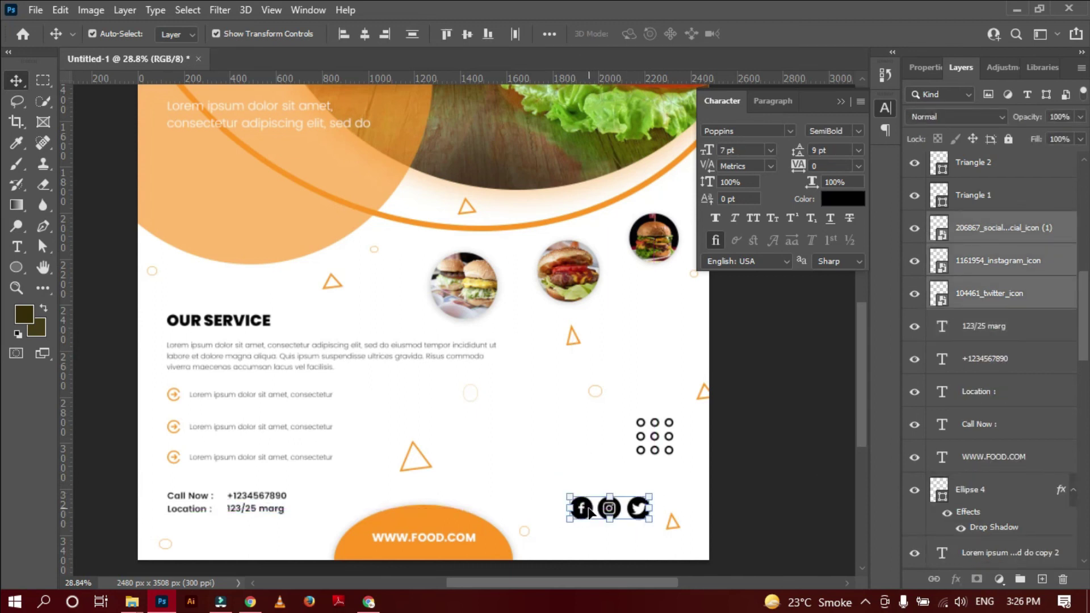
key("shift+Down")
key("shift+Down")
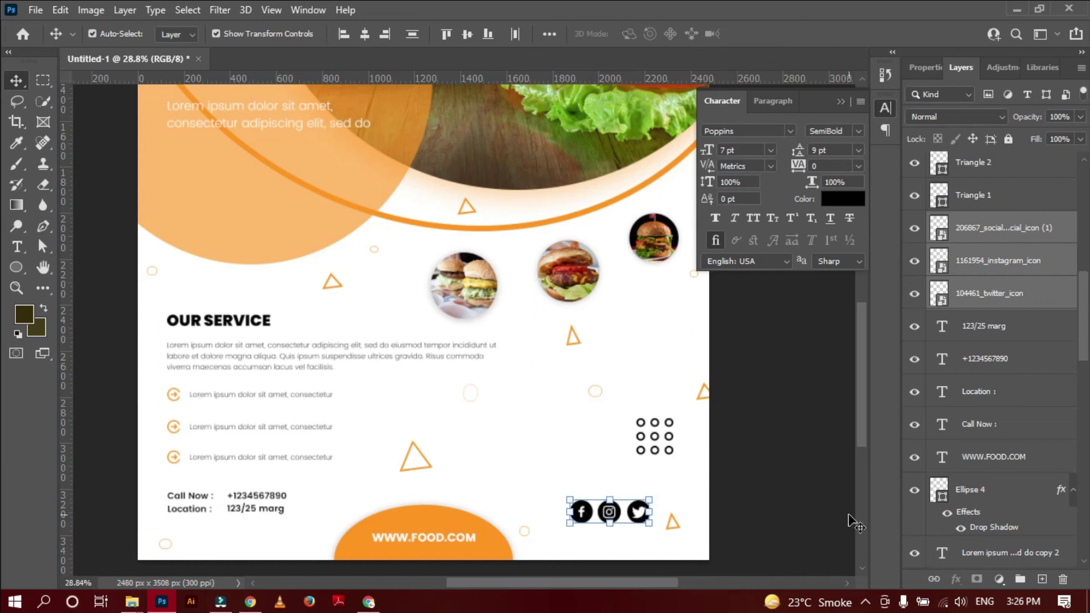
left_click(755, 488)
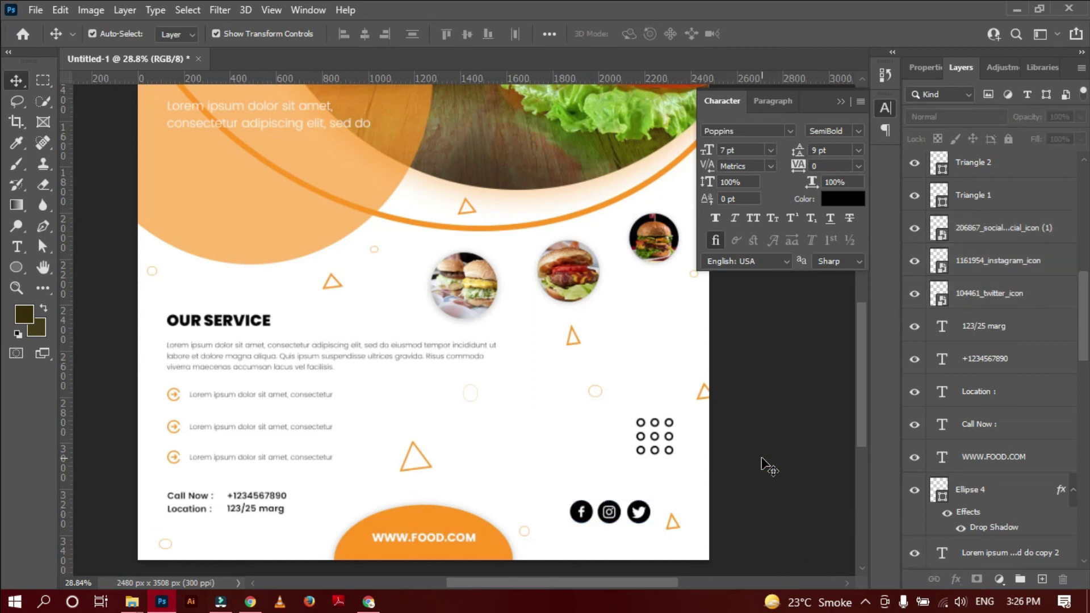
Check the service description paragraph's font weight, leaving it unchanged.
left_click(375, 363)
left_click(856, 130)
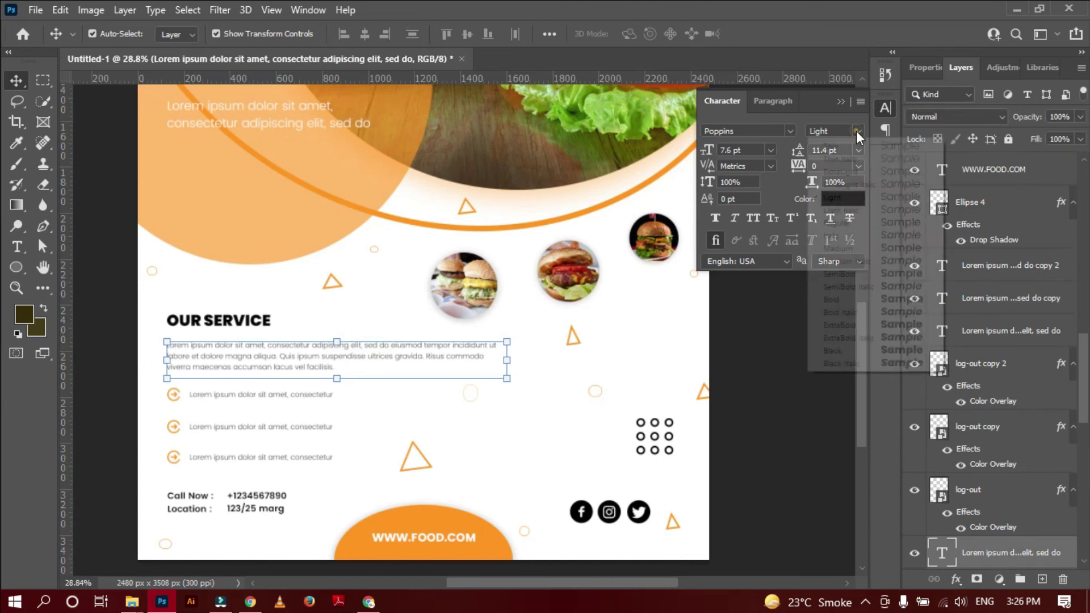
left_click(838, 254)
left_click(761, 376)
Change the three service list lines from Poppins Light to Medium.
left_click_drag(363, 388, 188, 473)
left_click(856, 130)
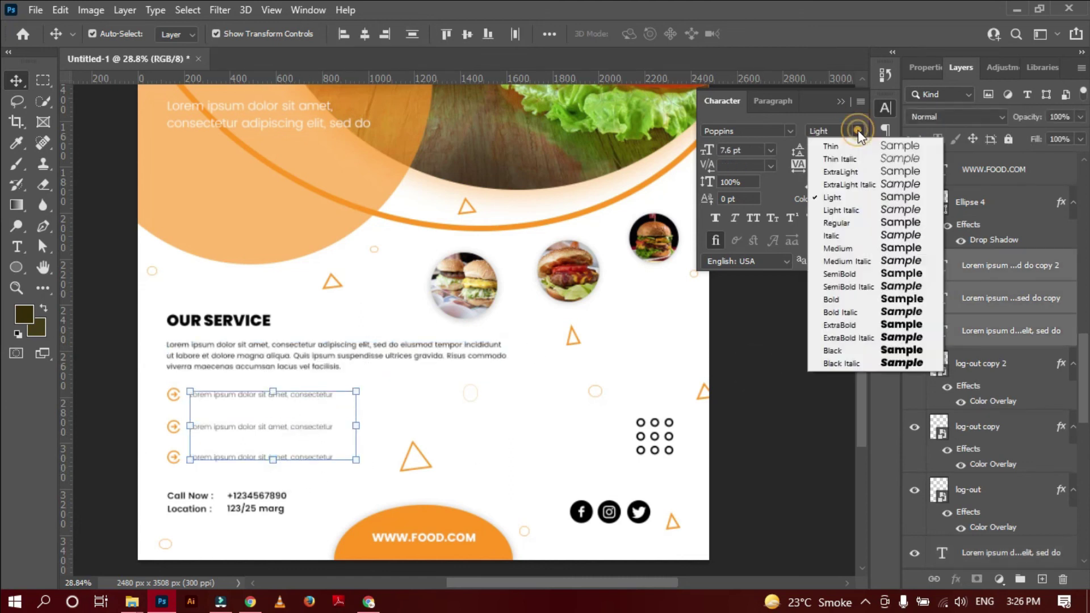
left_click(845, 247)
left_click(749, 384)
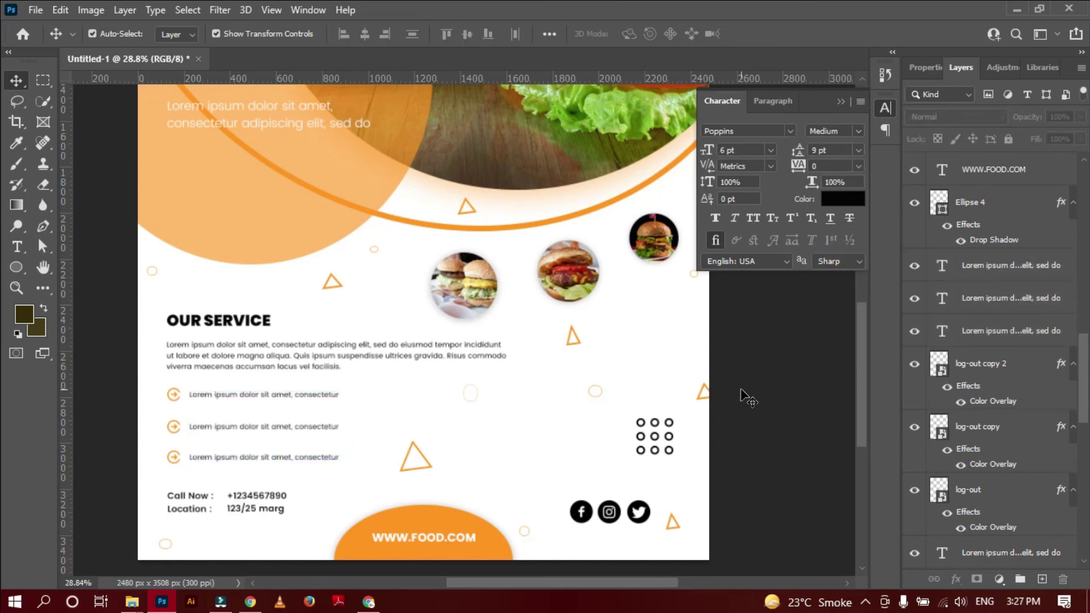
scroll(625, 396, "down", 1)
scroll(594, 396, "down", 1)
scroll(629, 344, "down", 1)
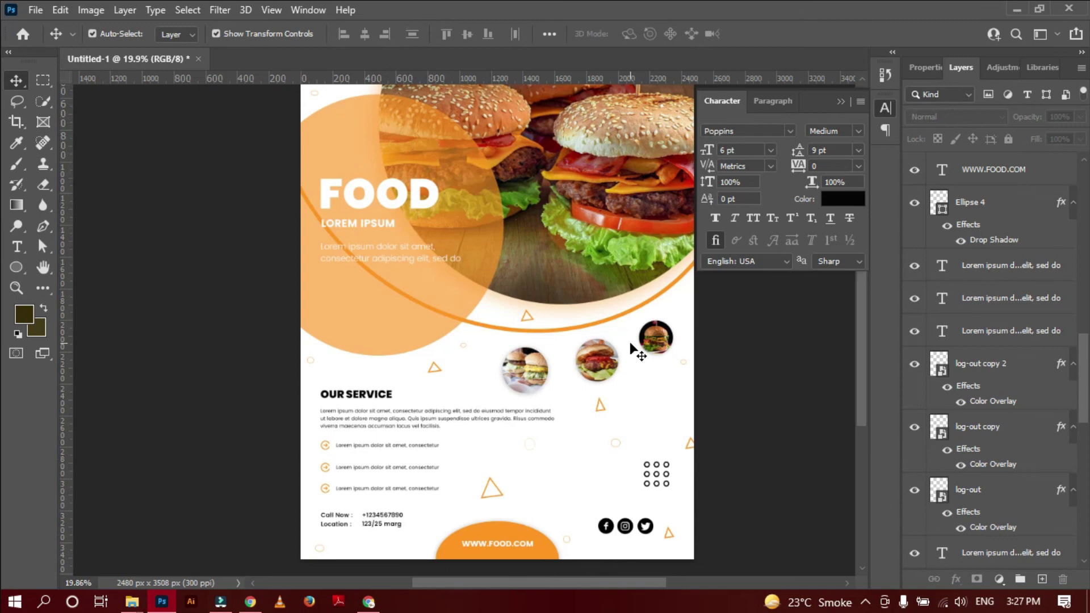
scroll(600, 349, "down", 1)
scroll(600, 349, "down", 1)
scroll(601, 351, "up", 1)
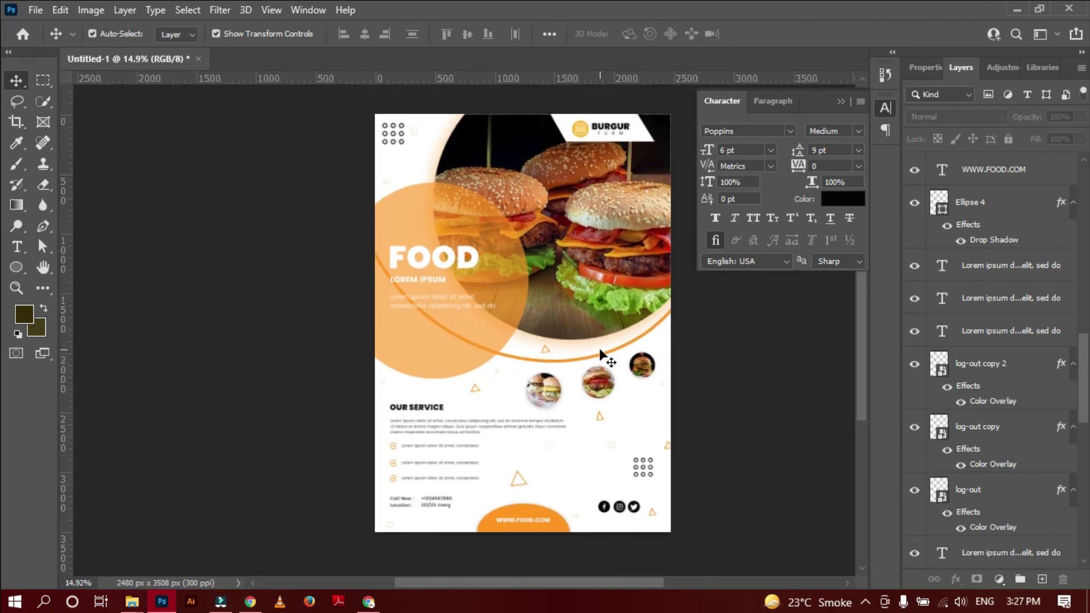